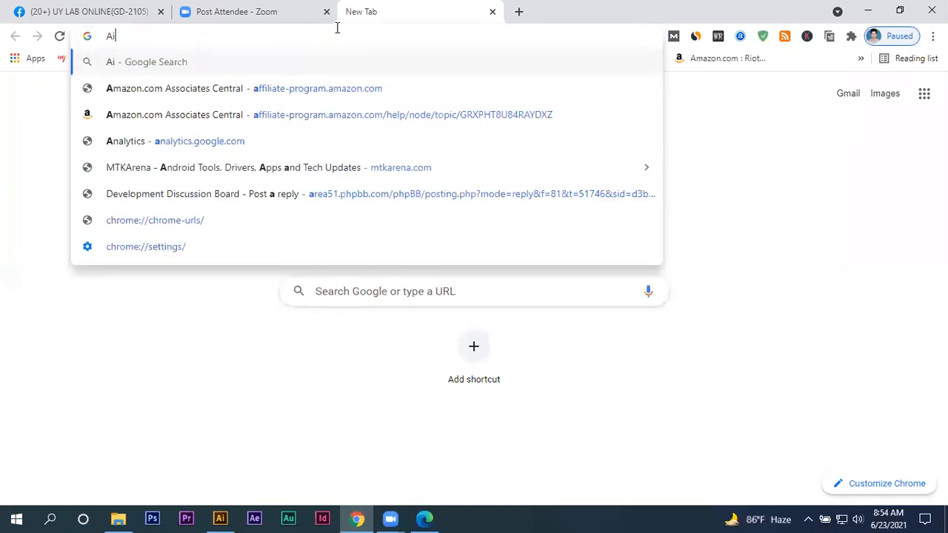
- Search Google Images for "Ai Mesh work"
type("o")
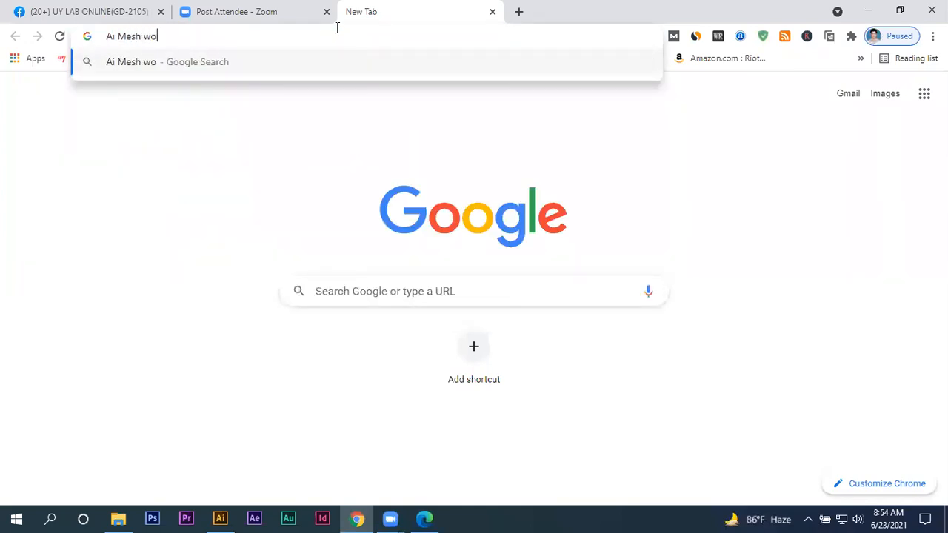
type("rk")
key("Return")
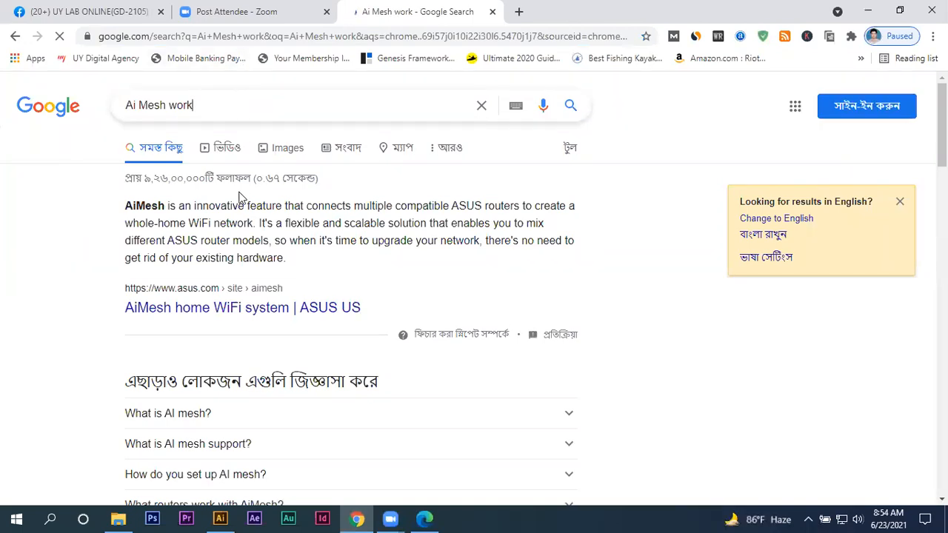
left_click(283, 151)
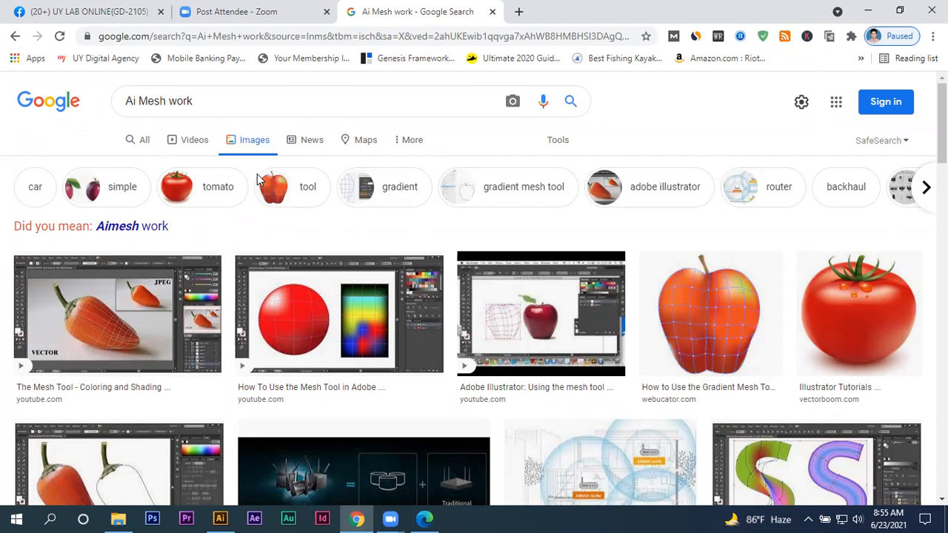
- Browse the image results for examples of artwork made with the Illustrator mesh tool
scroll(331, 229, "down", 1)
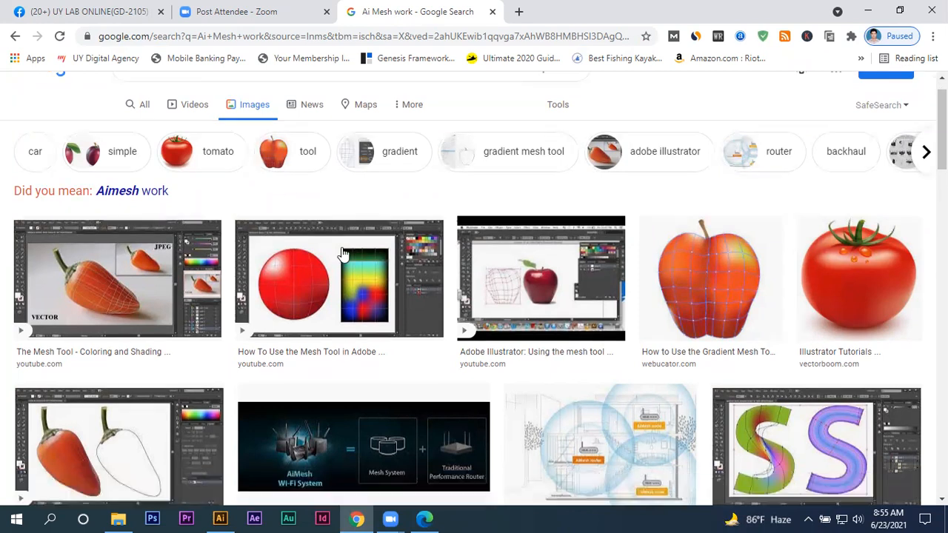
scroll(510, 302, "down", 3)
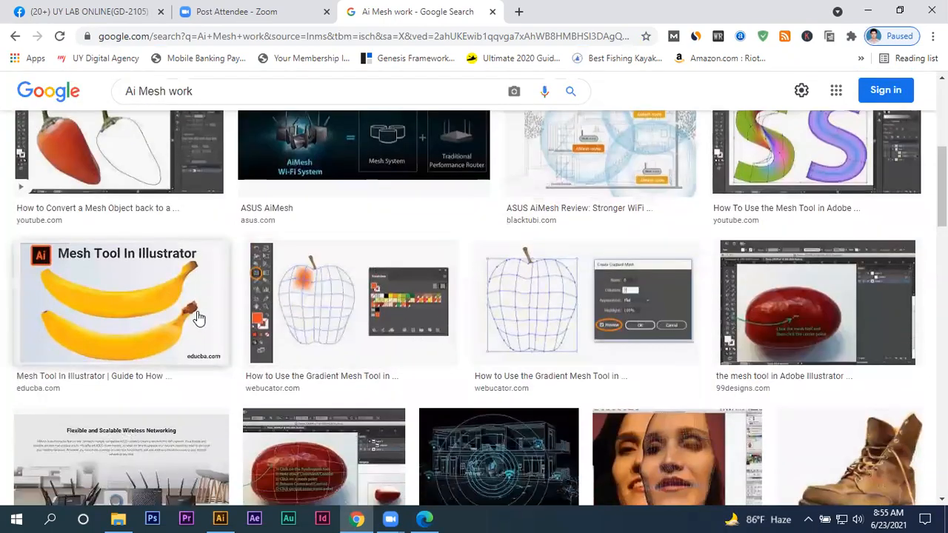
scroll(263, 322, "down", 3)
scroll(474, 326, "down", 10)
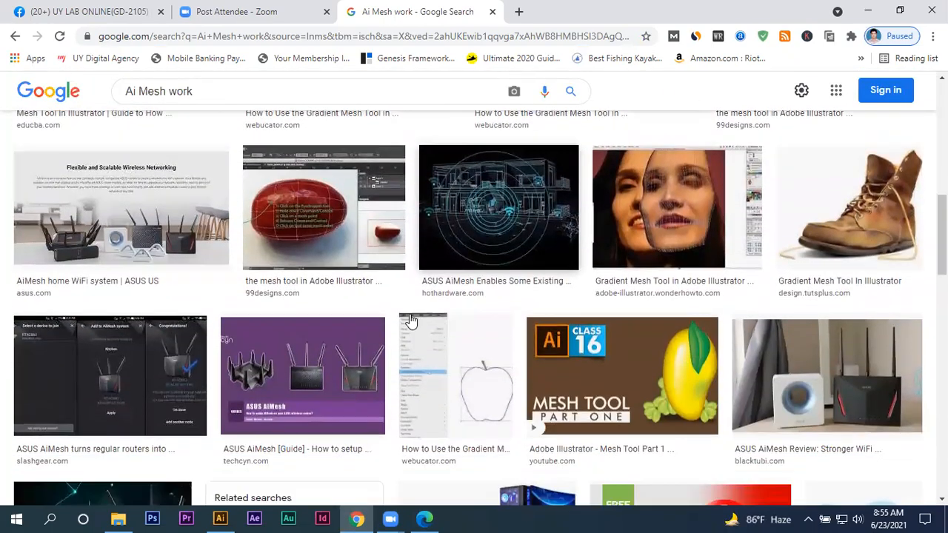
scroll(518, 317, "up", 10)
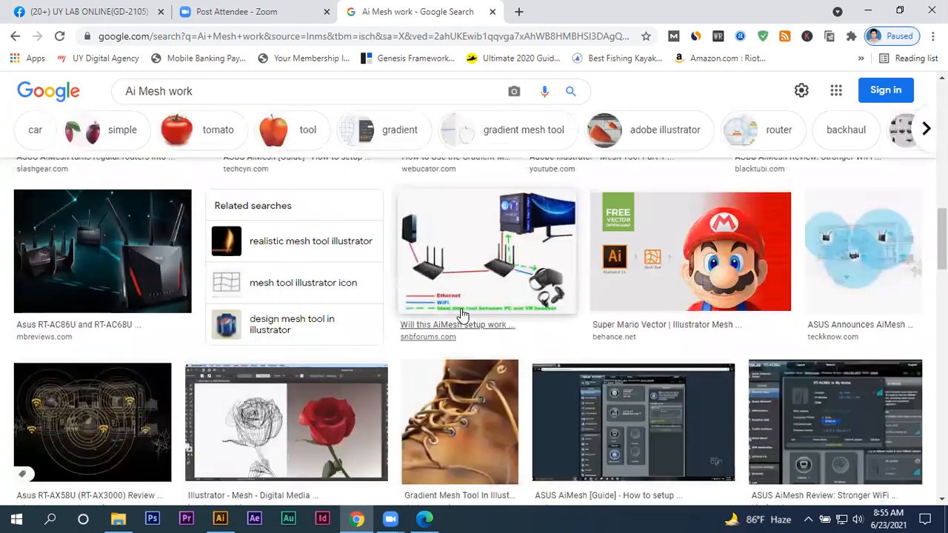
scroll(236, 270, "up", 1)
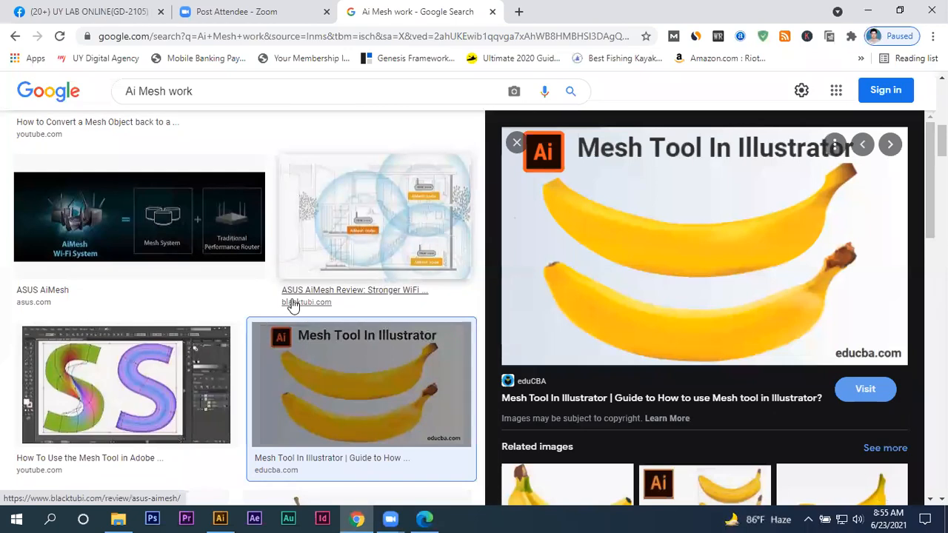
scroll(292, 304, "up", 3)
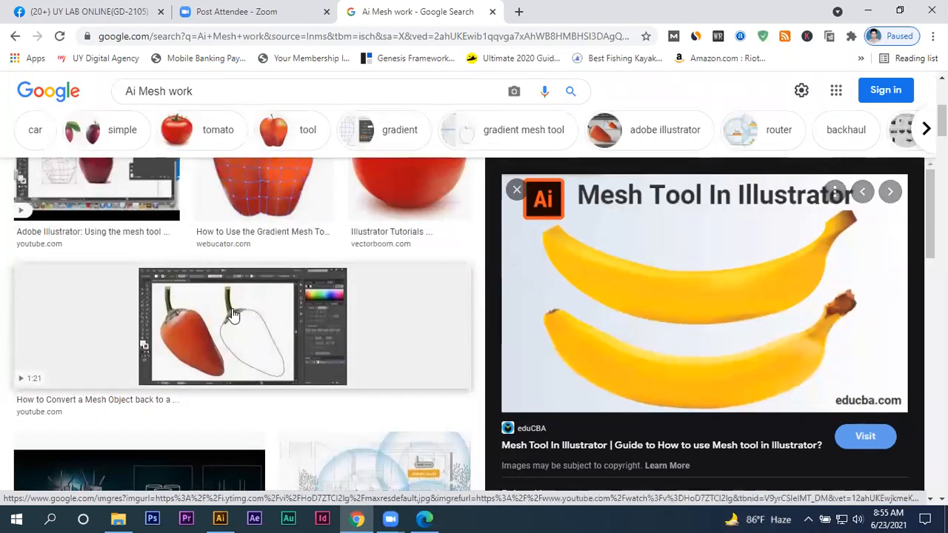
- Preview the chilli pepper, gradient mesh apple and tomato images from the results
left_click(269, 282)
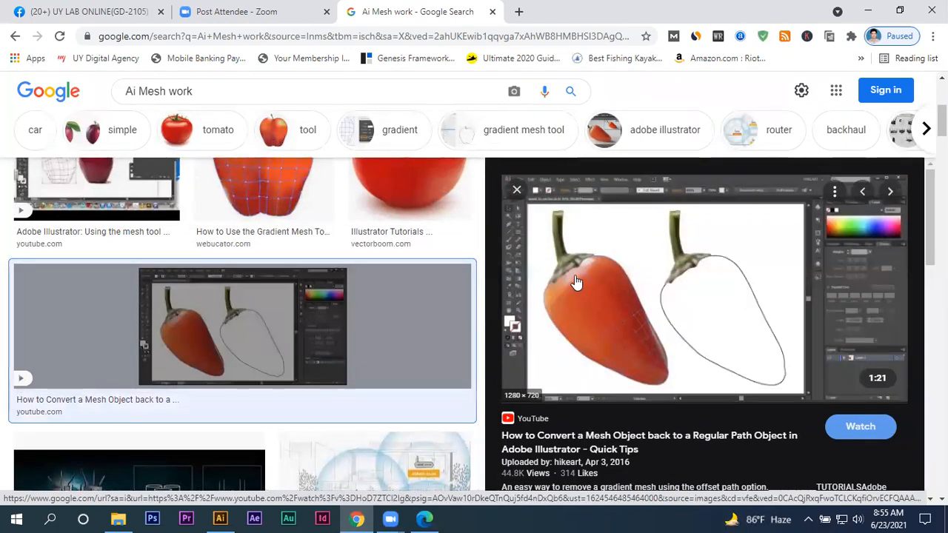
scroll(396, 382, "up", 1)
scroll(397, 382, "up", 1)
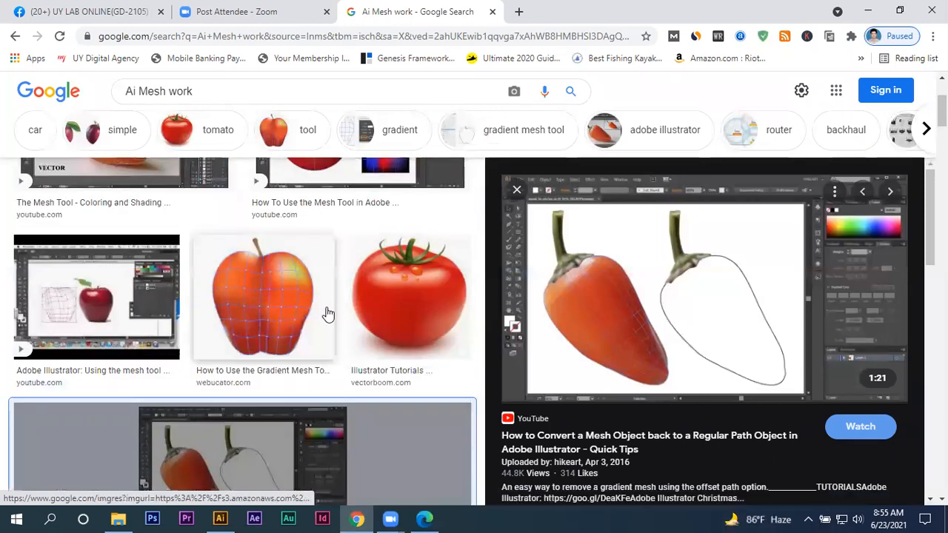
left_click(328, 312)
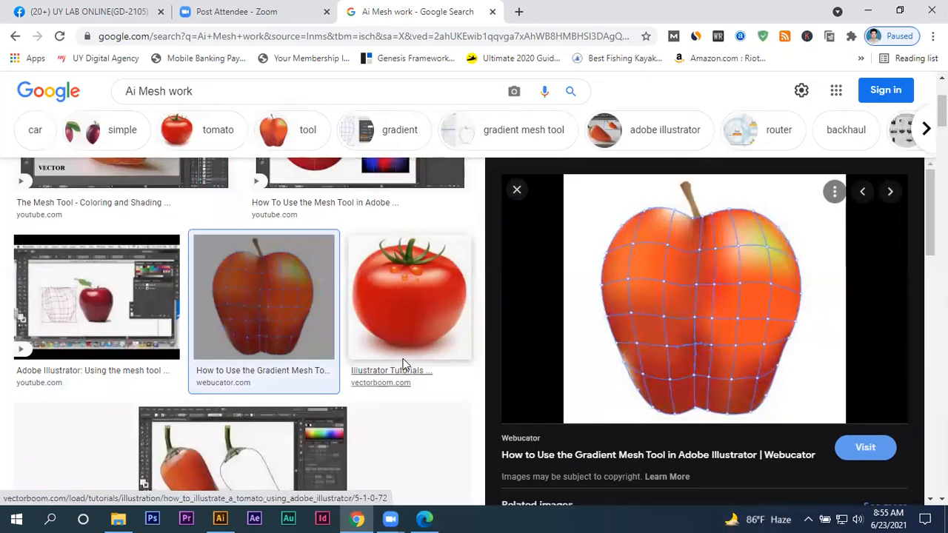
left_click(394, 299)
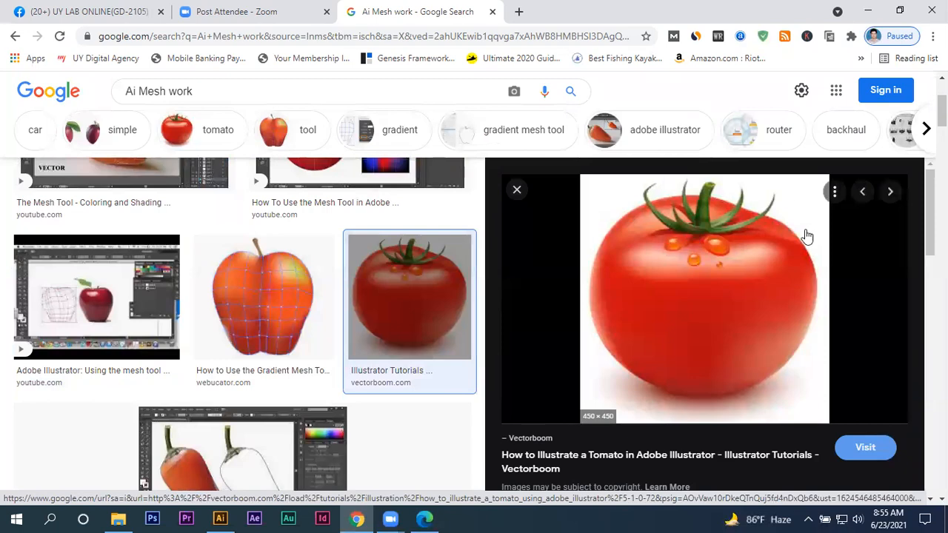
- Examine the related tomato illustrations, close the preview and look through more mesh artwork results
scroll(260, 360, "up", 3)
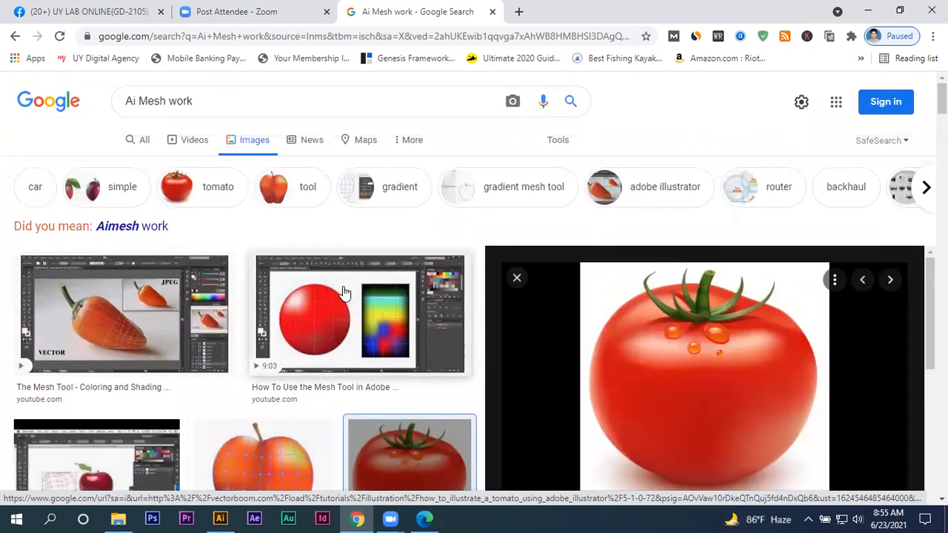
scroll(599, 334, "down", 5)
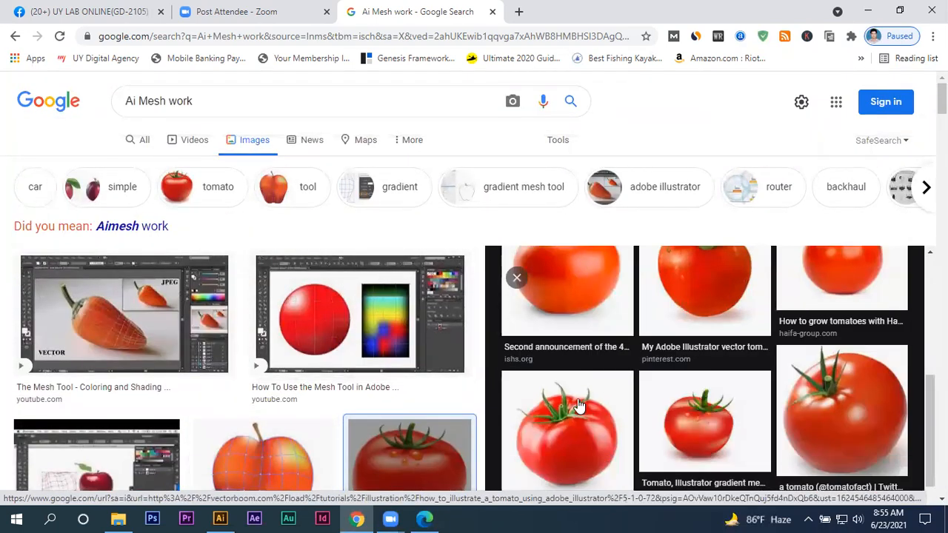
scroll(580, 406, "down", 3)
scroll(437, 367, "down", 3)
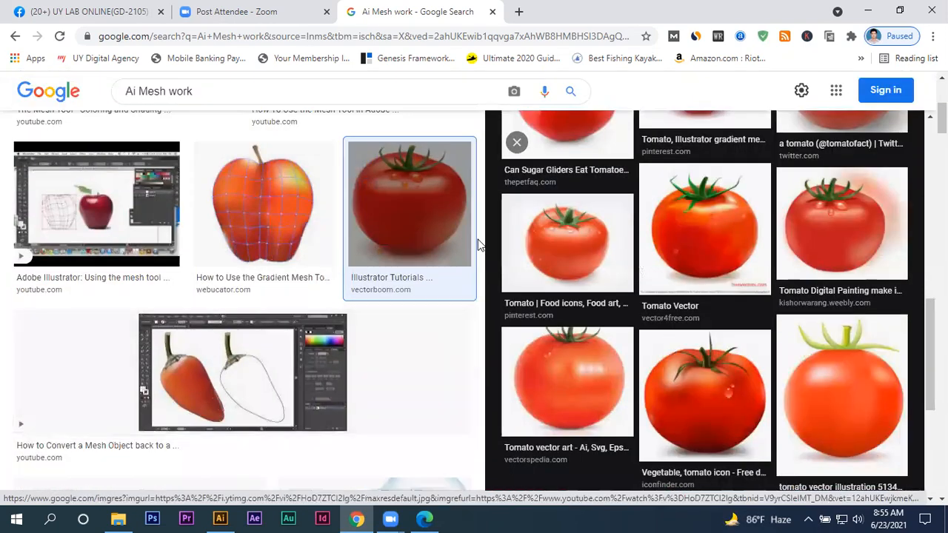
left_click(516, 142)
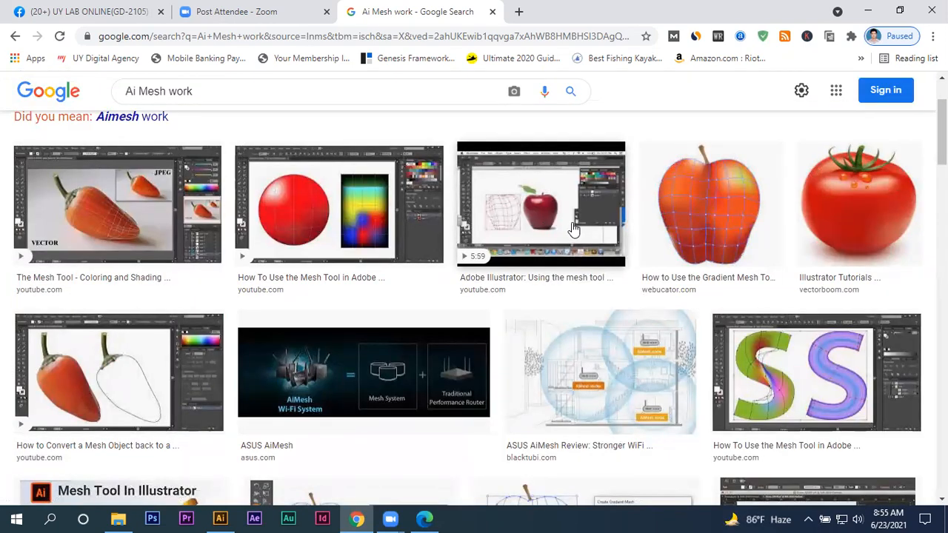
scroll(461, 323, "down", 5)
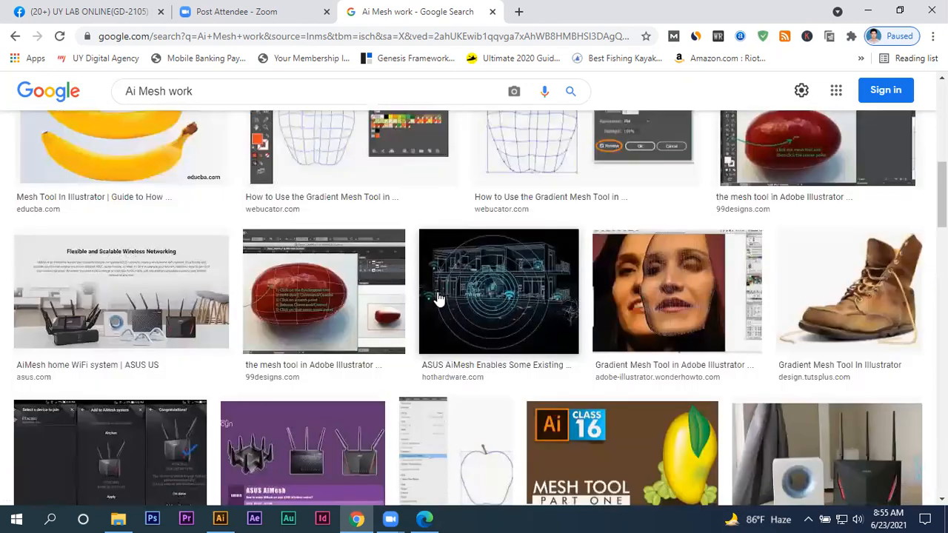
scroll(438, 299, "down", 5)
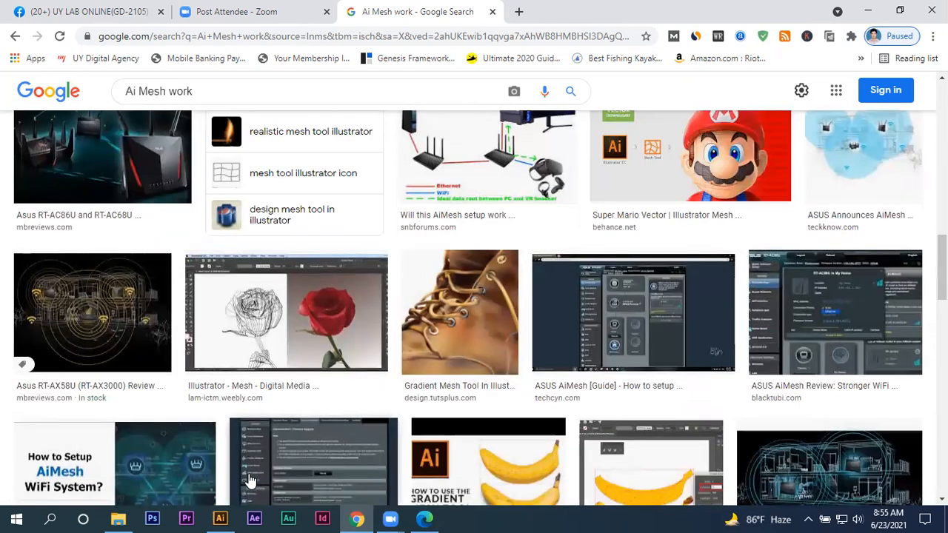
- Switch to Adobe Illustrator and draw a large circle on the artboard with the Ellipse tool
left_click(219, 519)
left_click(406, 162)
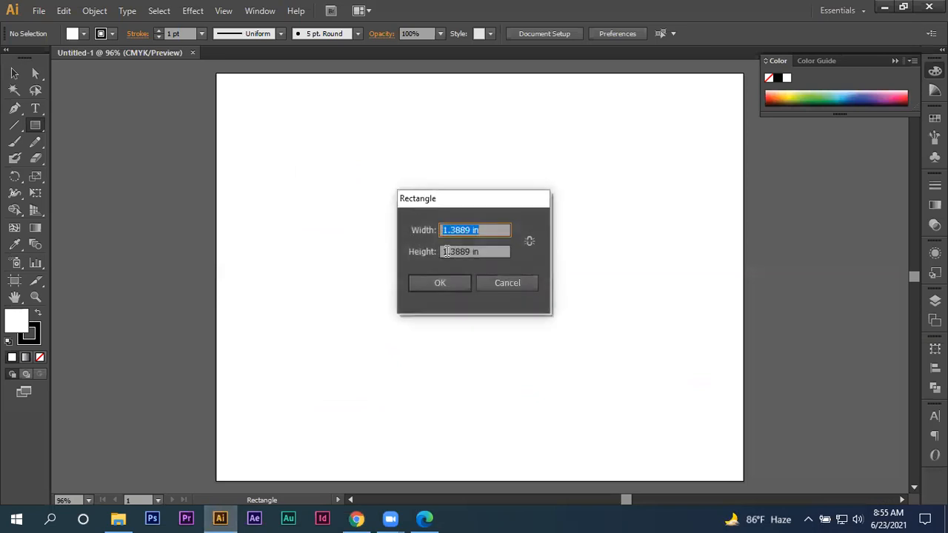
left_click(494, 275)
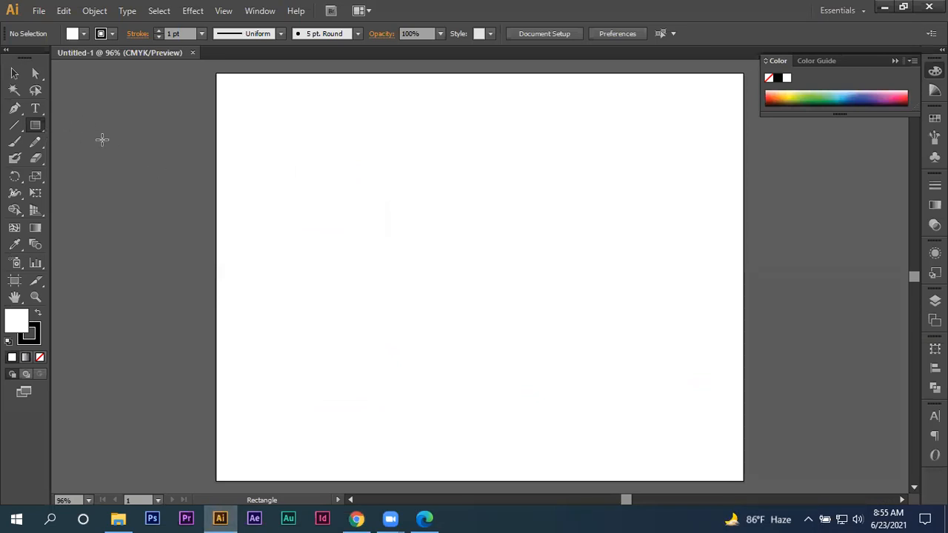
left_click(41, 129)
left_click(74, 157)
left_click_drag(539, 252, 601, 355)
- Remove the circle's stroke, fill it with green and move it to the middle of the artboard
left_click(22, 337)
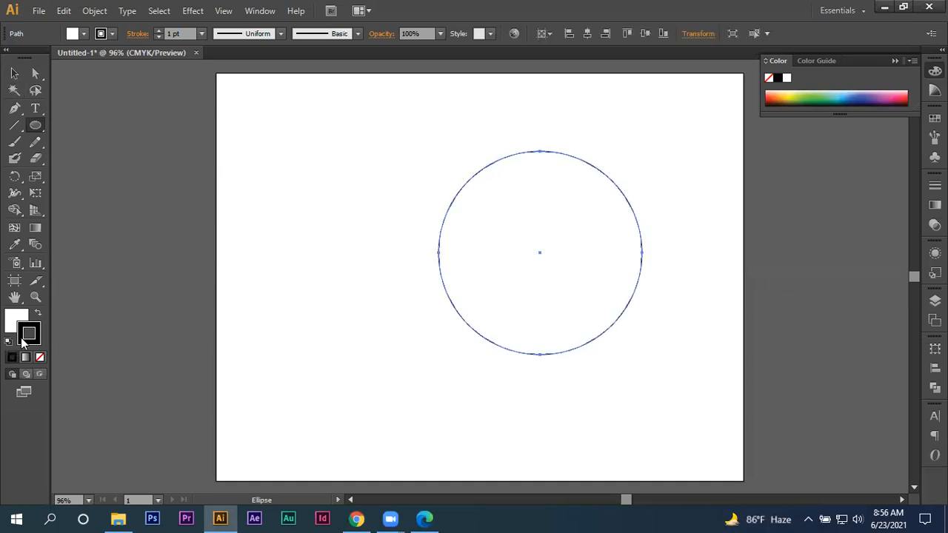
left_click(40, 358)
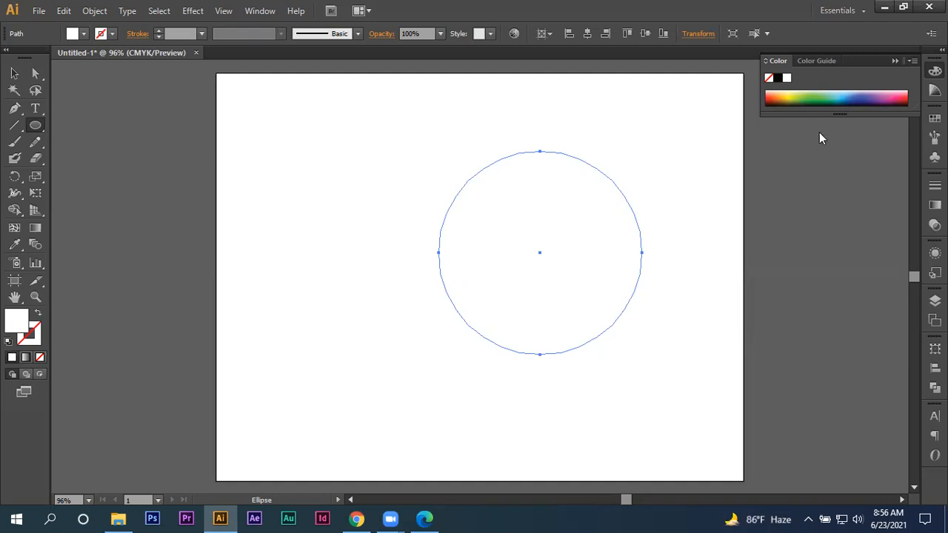
left_click(805, 91)
left_click(14, 73)
left_click_drag(518, 182, 450, 193)
- Add a mesh point near the circle's centre with the Mesh tool and colour it yellow
scroll(530, 241, "up", 2)
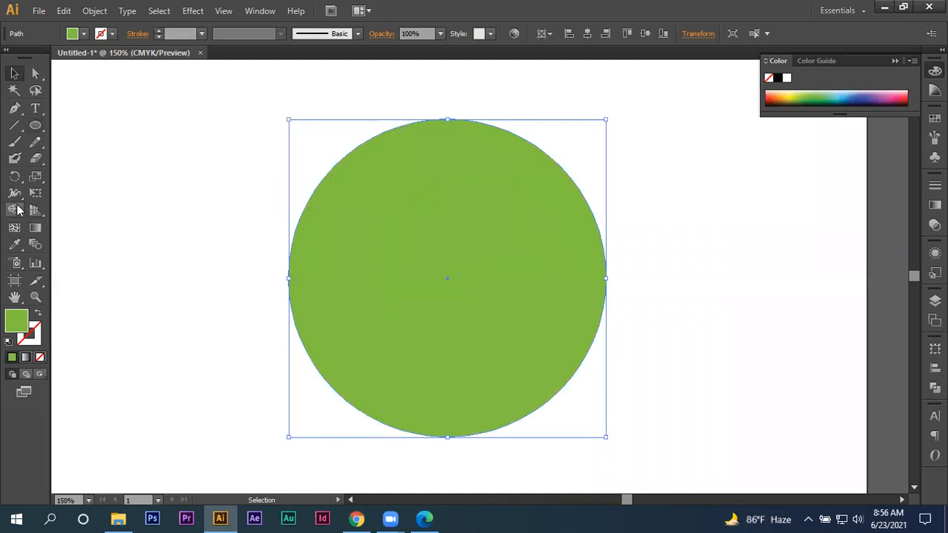
key("u")
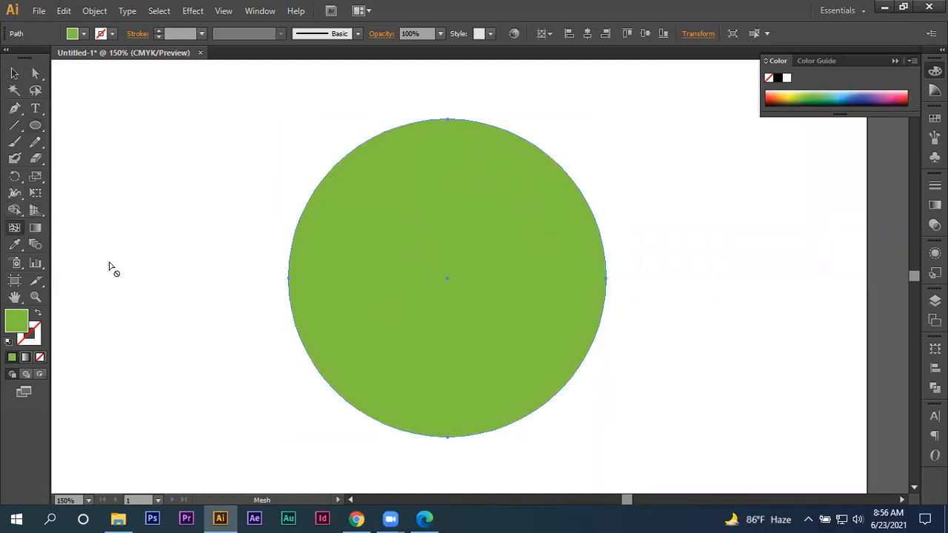
left_click(448, 266)
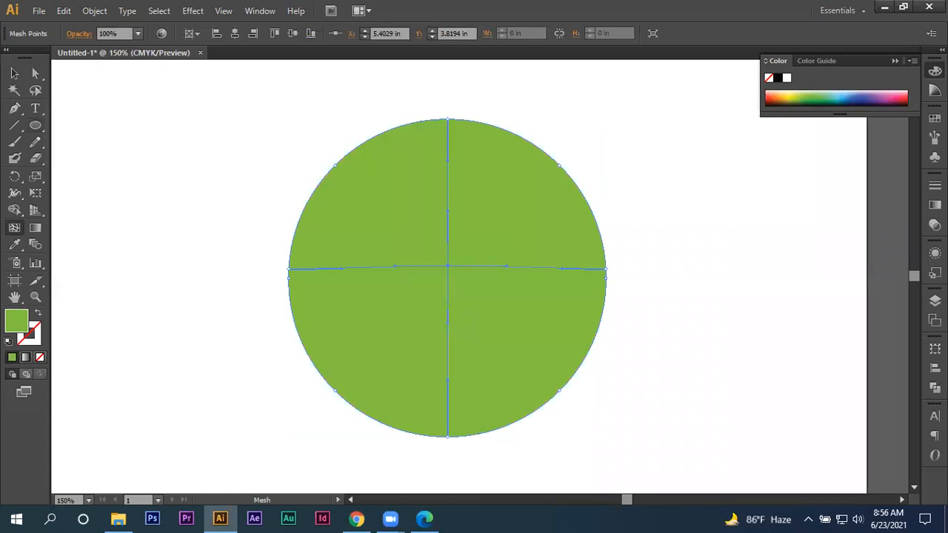
left_click(790, 88)
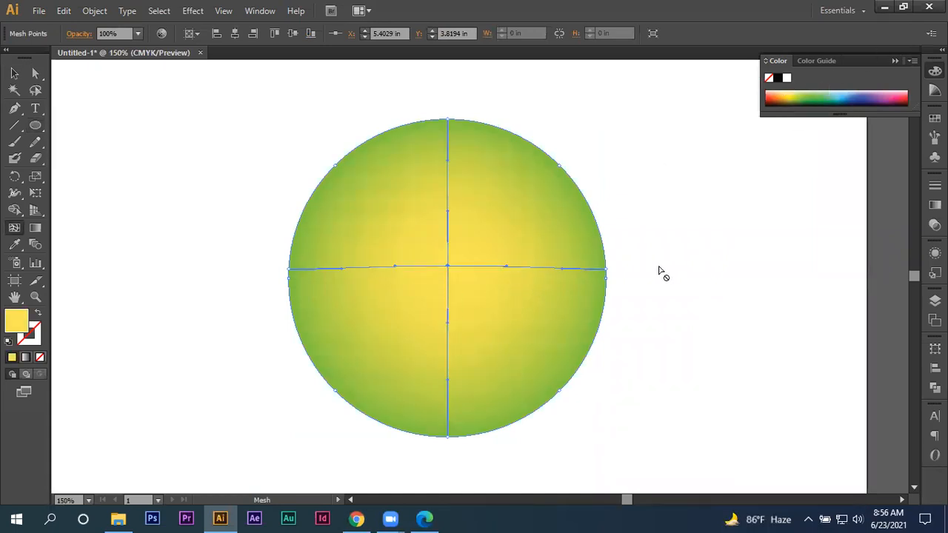
- Add a yellow mesh point on the horizontal mesh line on each side of the circle's centre, creating two curved vertical mesh lines
left_click(364, 269)
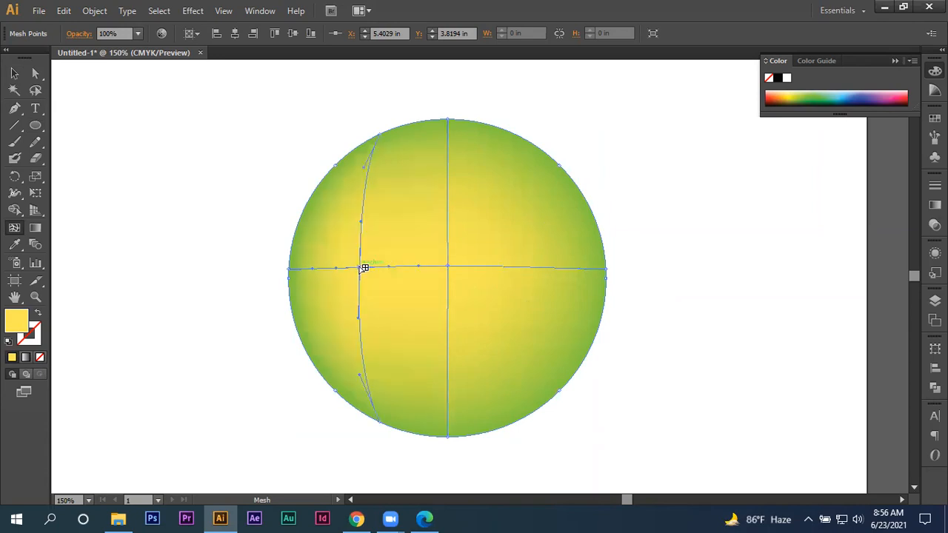
left_click(511, 267)
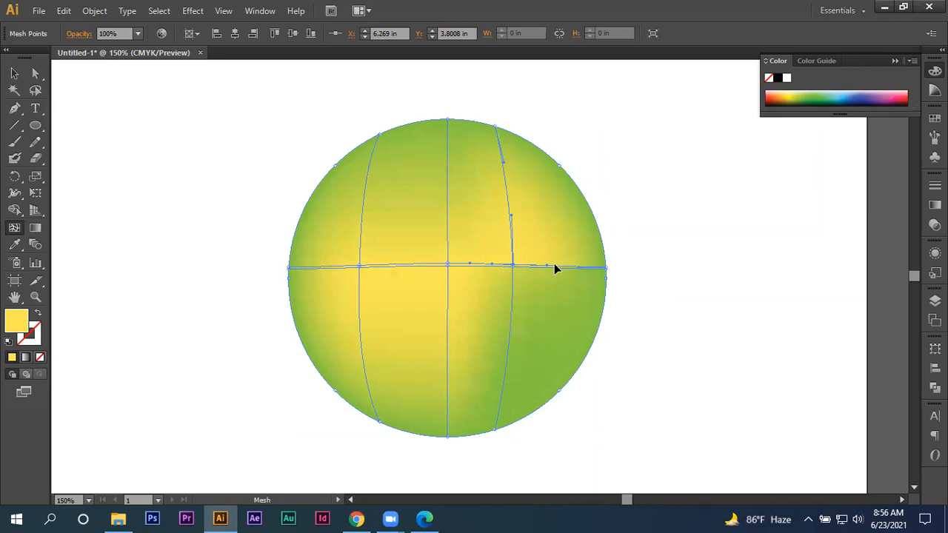
key("ctrl+z")
scroll(548, 265, "up", 1)
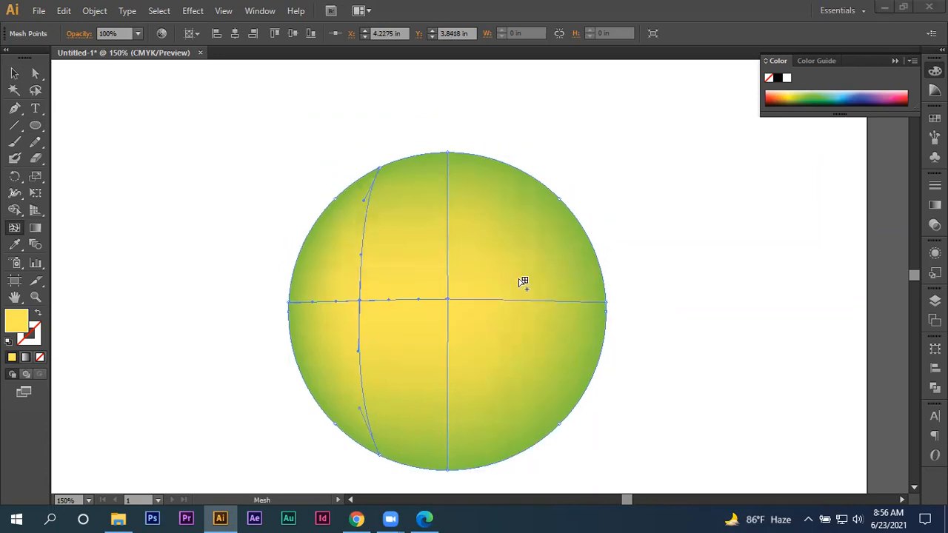
scroll(515, 300, "up", 3)
key("super")
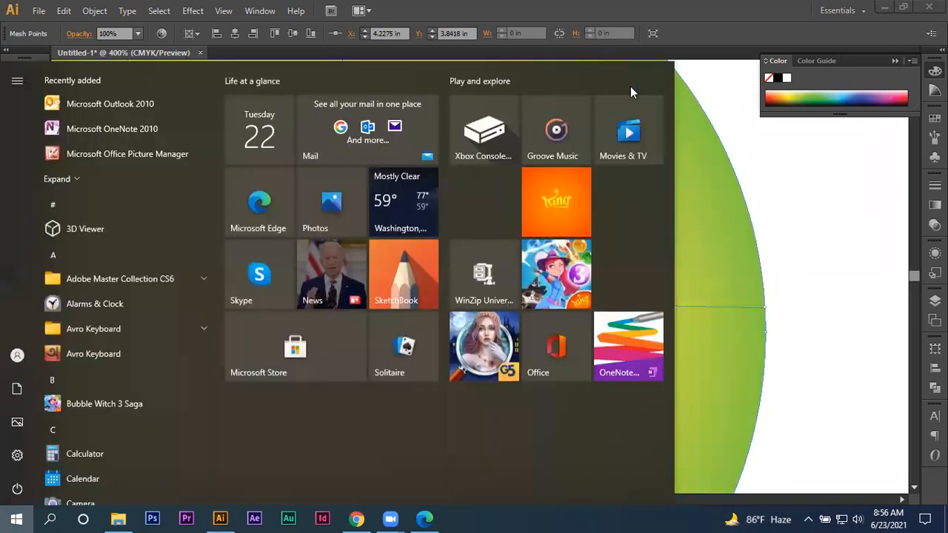
left_click(689, 30)
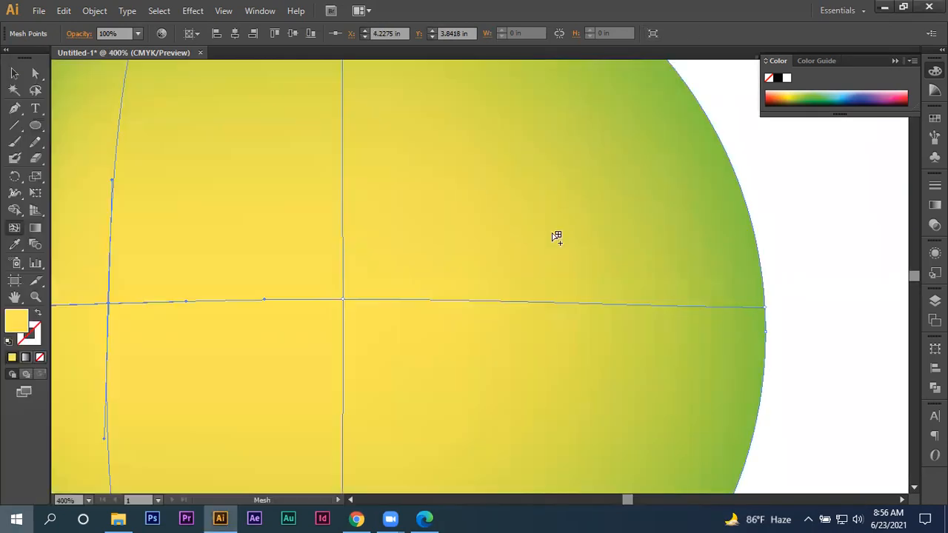
left_click(522, 305)
- Add a yellow mesh point on the central vertical mesh line, midway between the circle's centre and its lower edge
scroll(563, 303, "down", 3)
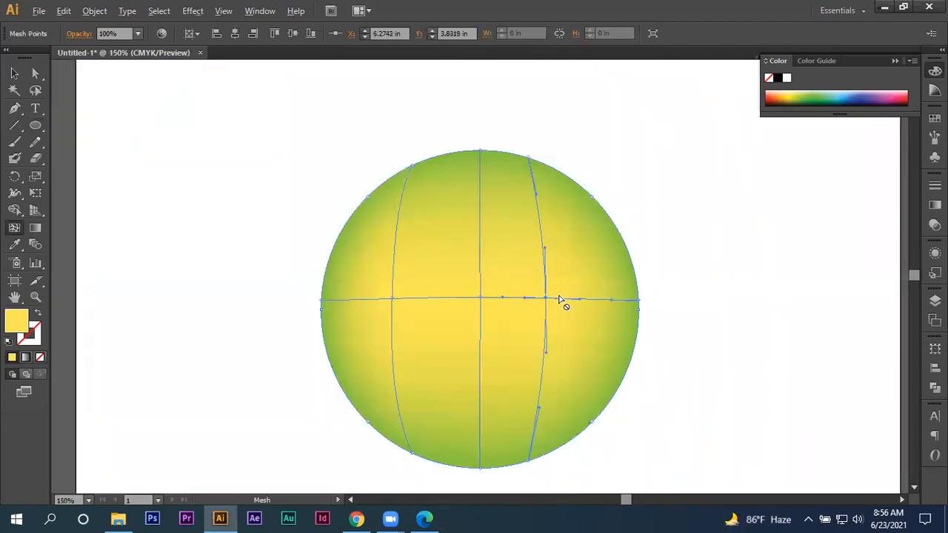
scroll(518, 348, "down", 1)
scroll(486, 382, "up", 4)
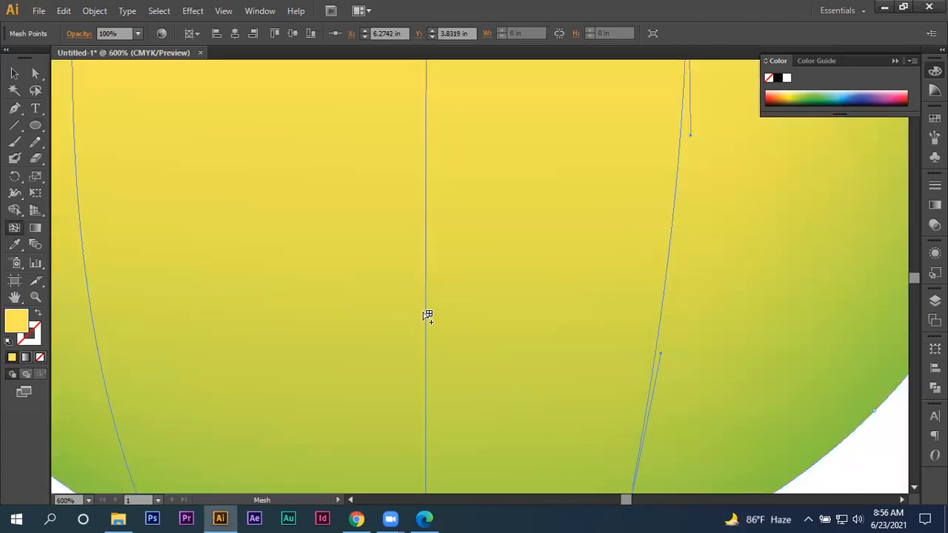
left_click(432, 310)
scroll(431, 309, "down", 3)
scroll(445, 313, "up", 2)
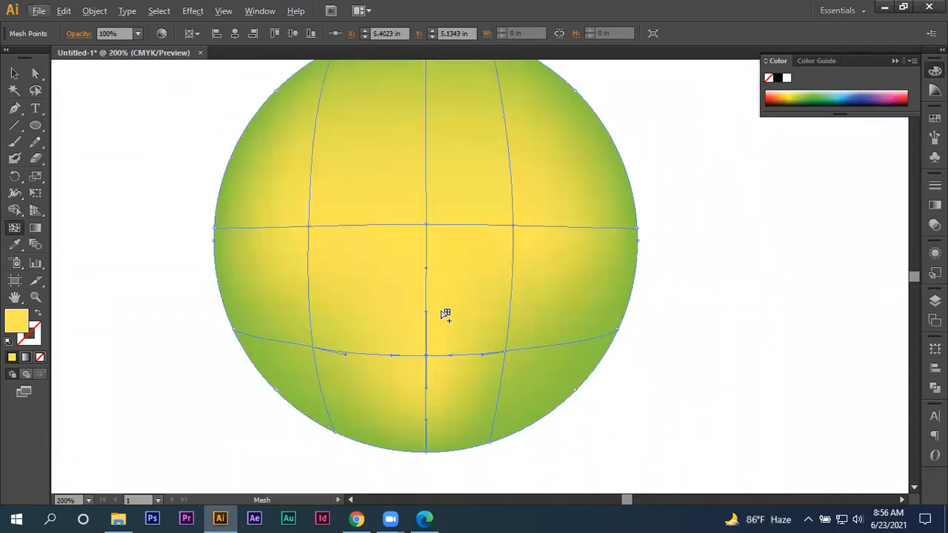
- Add a mesh point on the central vertical line between the circle's centre and upper edge, and recolour it orange-red
left_click(427, 150)
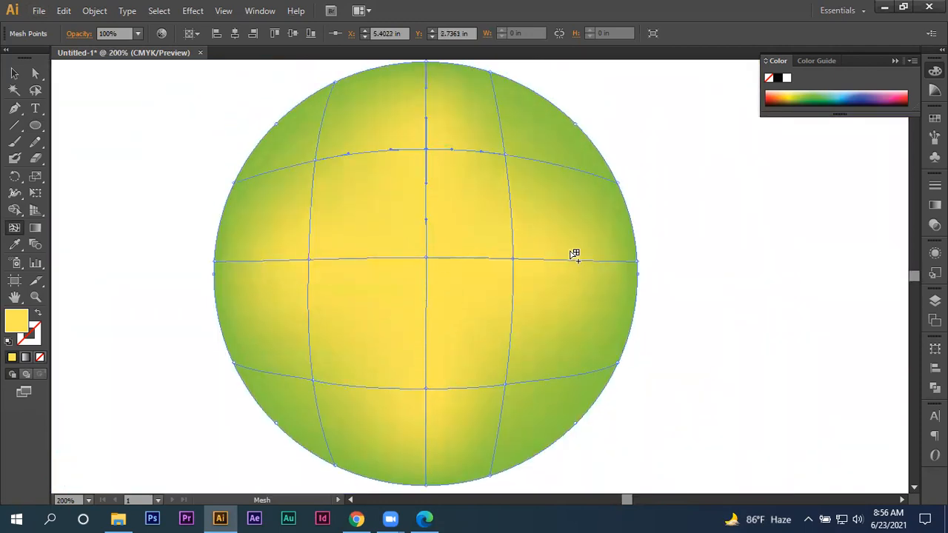
left_click(35, 90)
mouse_move(433, 136)
left_mouse_down()
mouse_move(416, 160)
mouse_move(434, 137)
left_mouse_up()
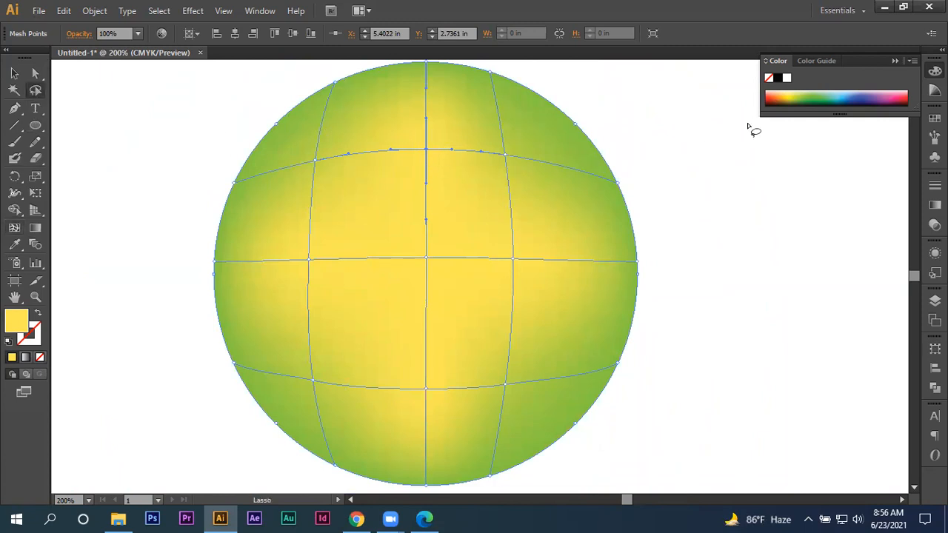
left_click_drag(812, 112, 852, 271)
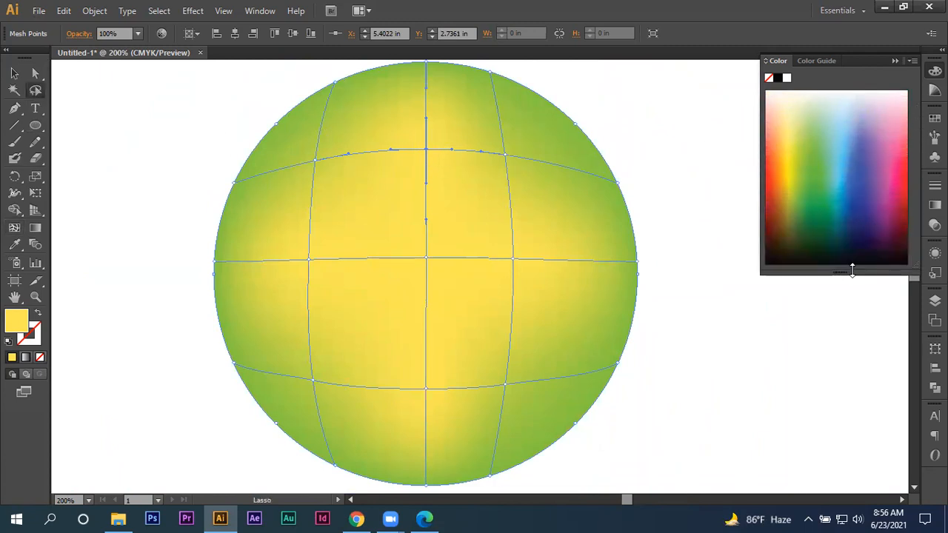
left_click(794, 199)
left_click(778, 191)
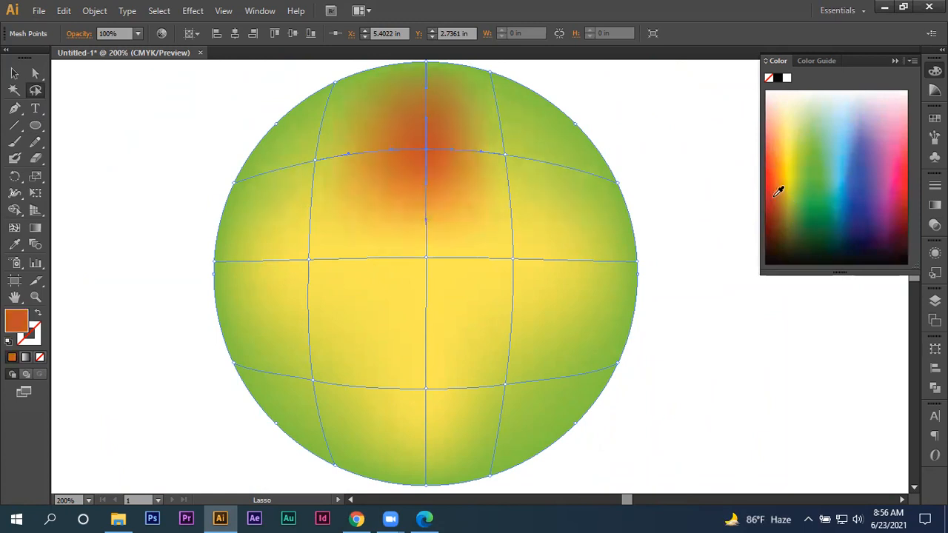
- Recolour the mesh point left of the circle's centre a deeper yellow and the one right of it orange
mouse_move(295, 234)
left_mouse_down()
mouse_move(315, 291)
mouse_move(298, 237)
left_mouse_up()
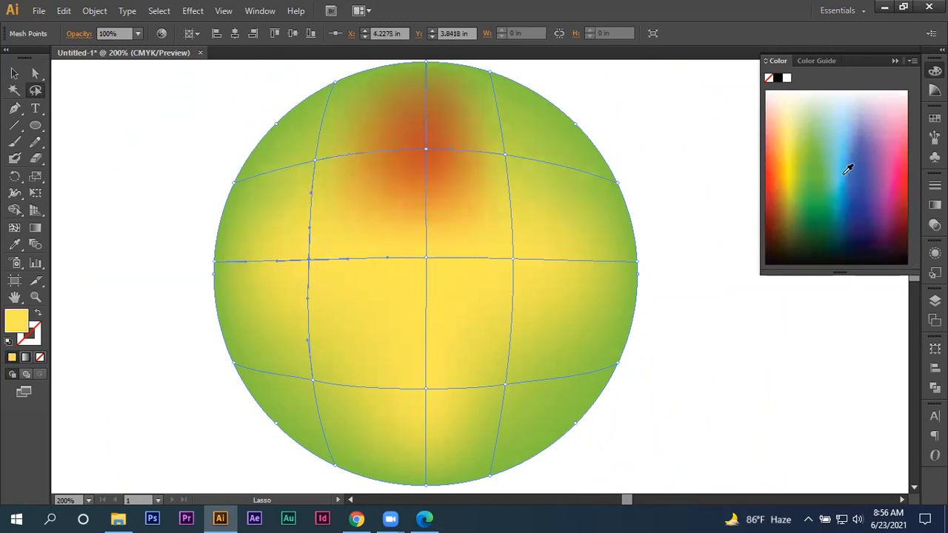
left_click(812, 178)
mouse_move(546, 245)
left_mouse_down()
mouse_move(514, 295)
mouse_move(551, 246)
left_mouse_up()
left_click(787, 180)
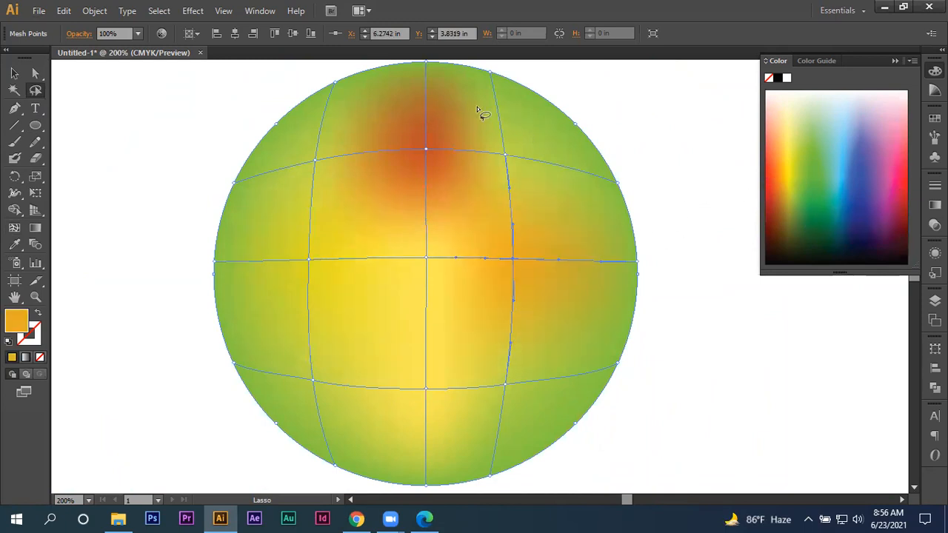
- Lasso the mesh points along the circle's lower edge and colour them very dark brown
scroll(423, 369, "down", 3)
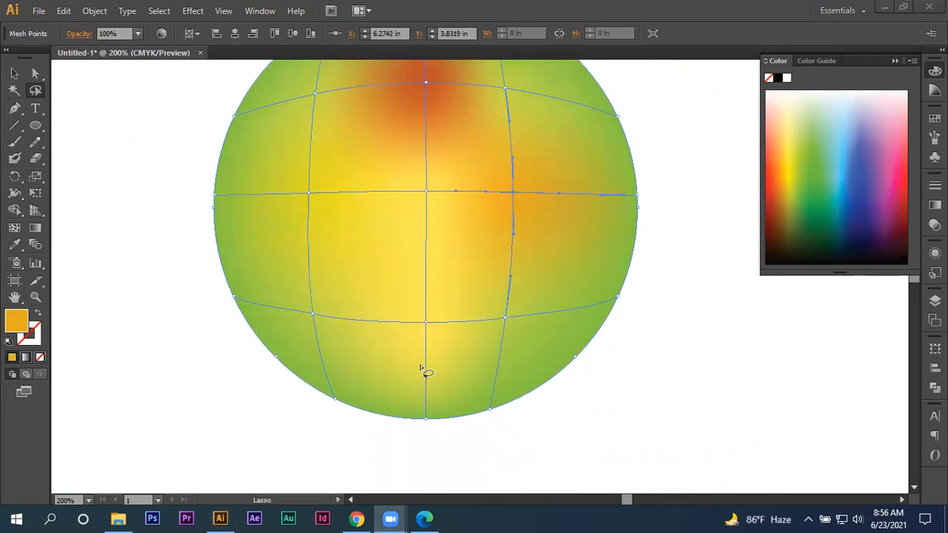
mouse_move(303, 388)
left_mouse_down()
mouse_move(482, 389)
mouse_move(524, 415)
mouse_move(273, 439)
mouse_move(263, 411)
left_mouse_up()
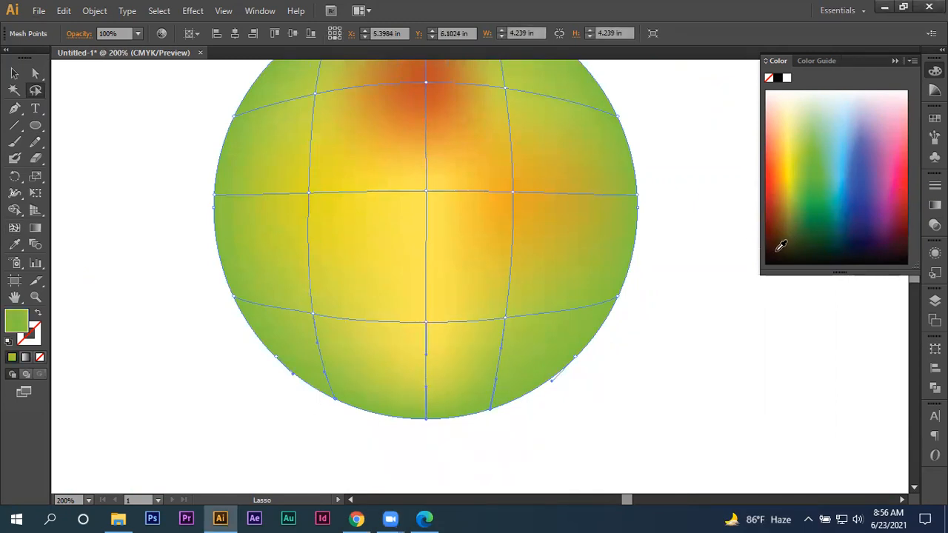
left_click(784, 244)
- Lasso the mesh points on the lower horizontal mesh line and colour them golden yellow
scroll(677, 338, "up", 2)
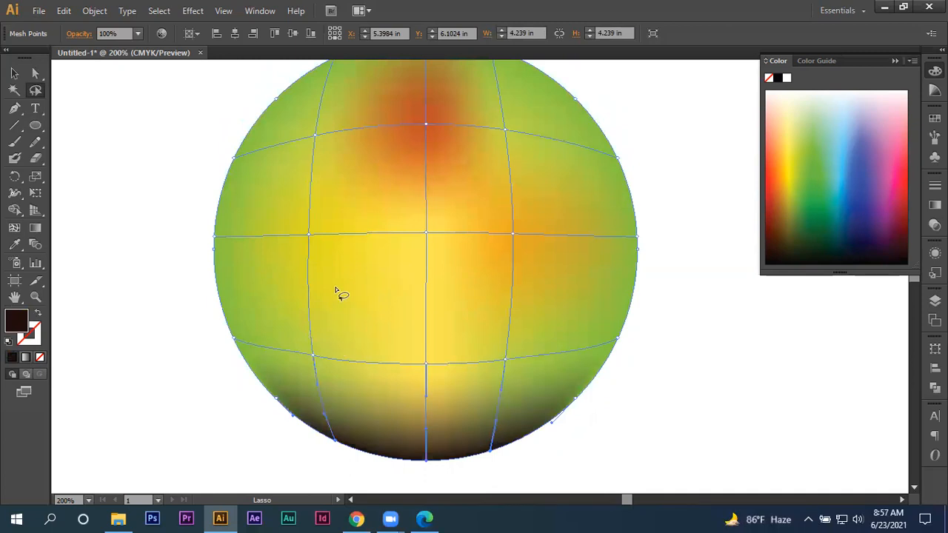
scroll(326, 264, "up", 1)
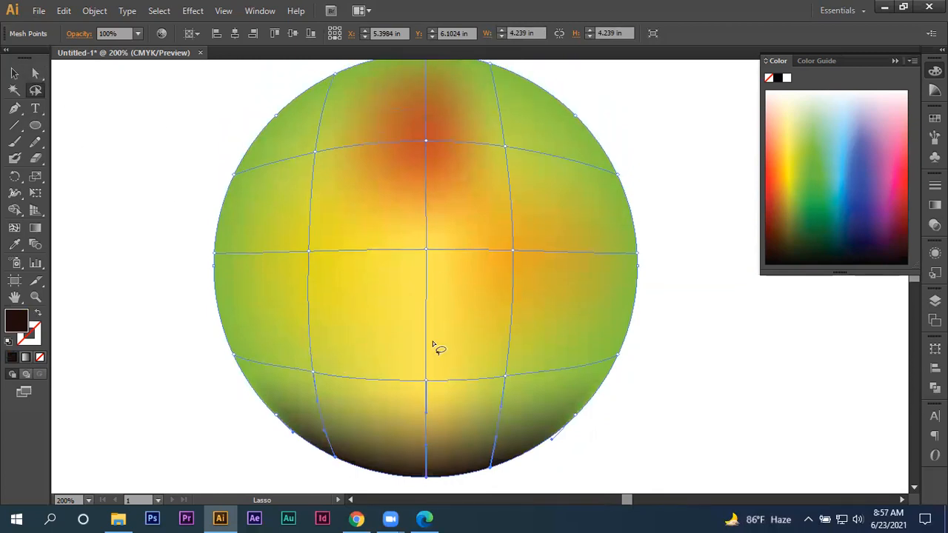
mouse_move(290, 342)
left_mouse_down()
mouse_move(558, 332)
mouse_move(528, 382)
mouse_move(294, 393)
mouse_move(379, 342)
left_mouse_up()
left_click(782, 188)
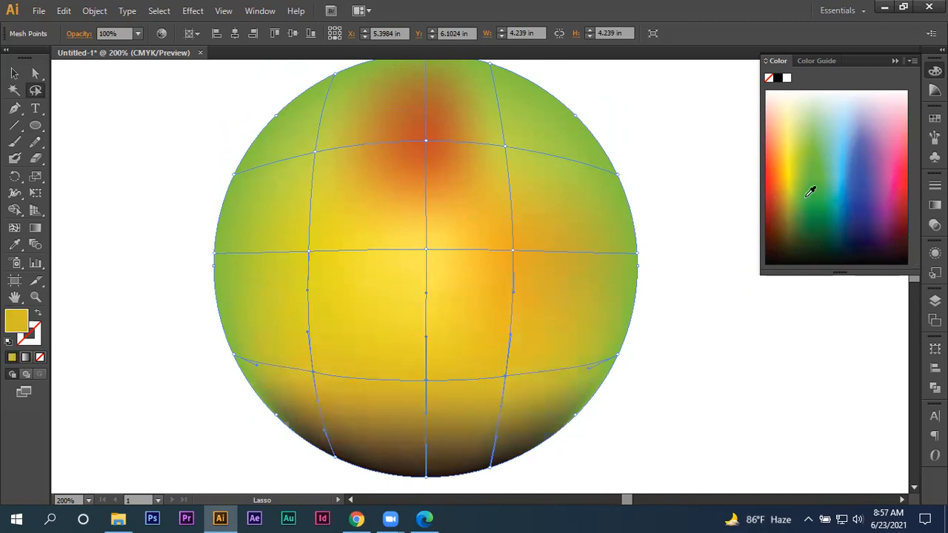
- Select the whole mesh circle and delete it from the artboard
left_click(15, 74)
left_click(163, 224)
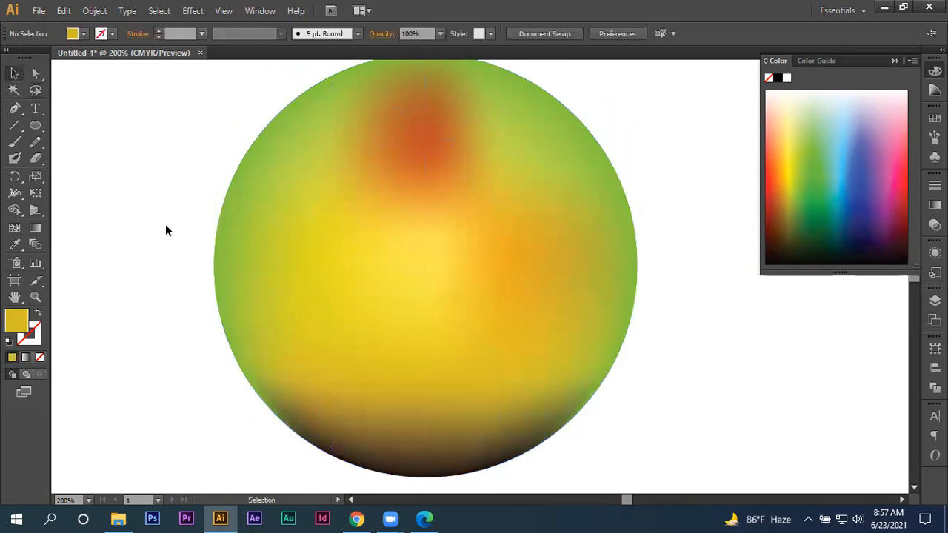
left_click_drag(121, 199, 661, 376)
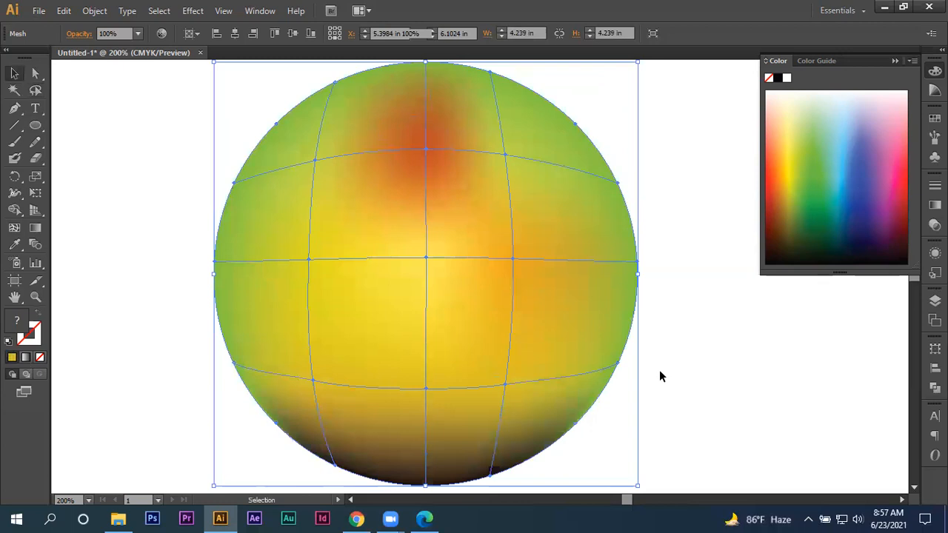
key("Delete")
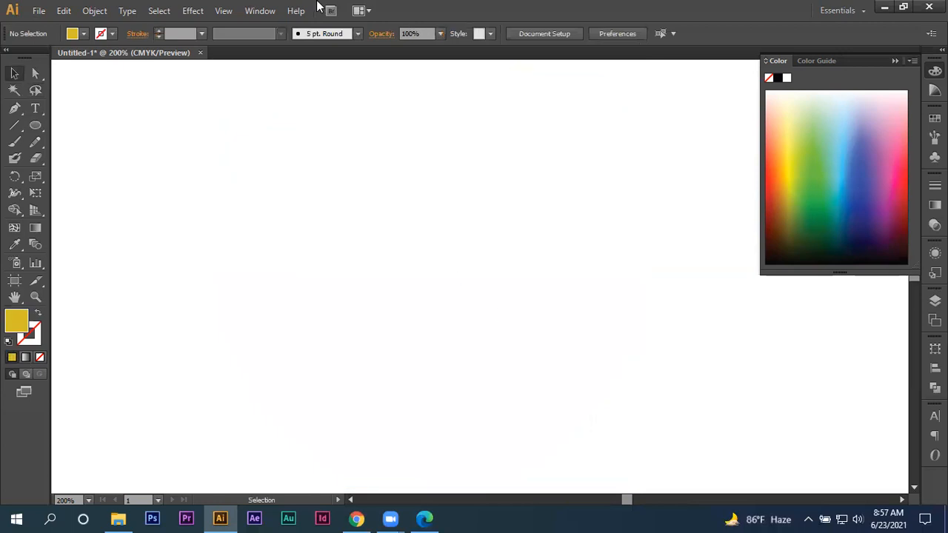
left_click(356, 519)
scroll(342, 103, "up", 4)
left_click(347, 98)
left_click_drag(246, 95, 73, 126)
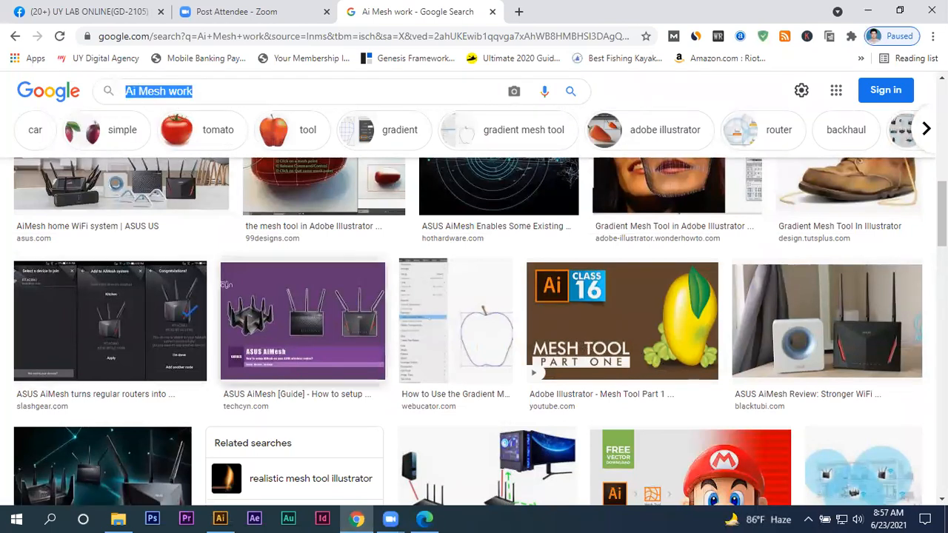
left_click(868, 9)
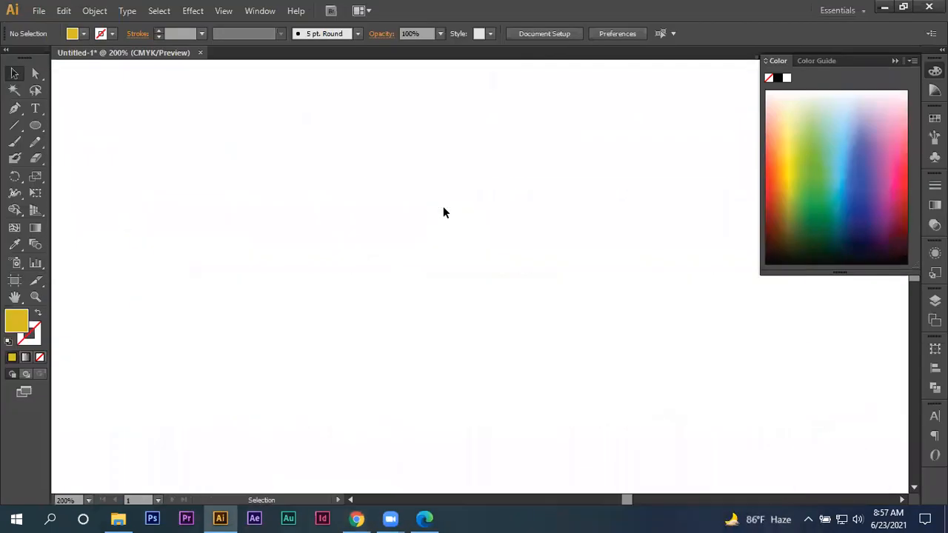
- Place the banana photo from the Class (22) folder inside Class Image into the Illustrator document and embed it
left_click(887, 7)
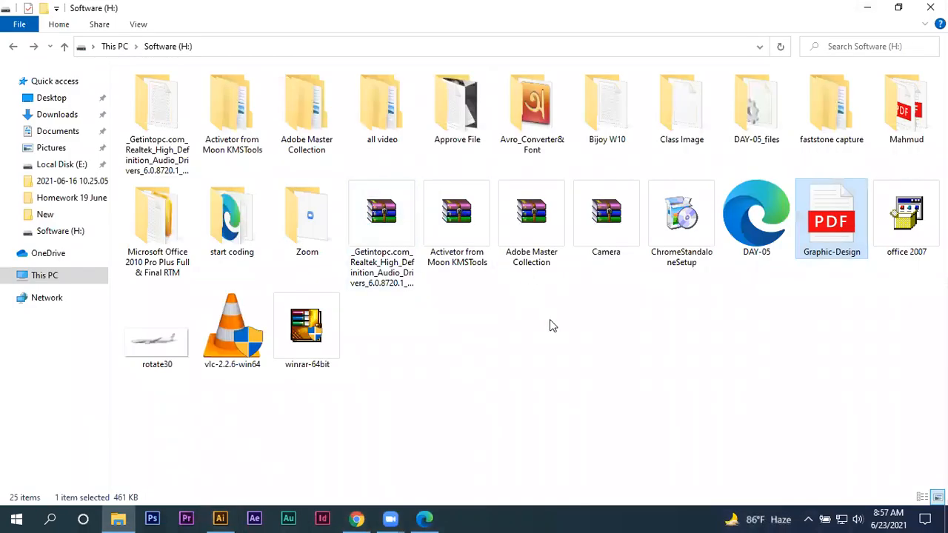
double_click(682, 109)
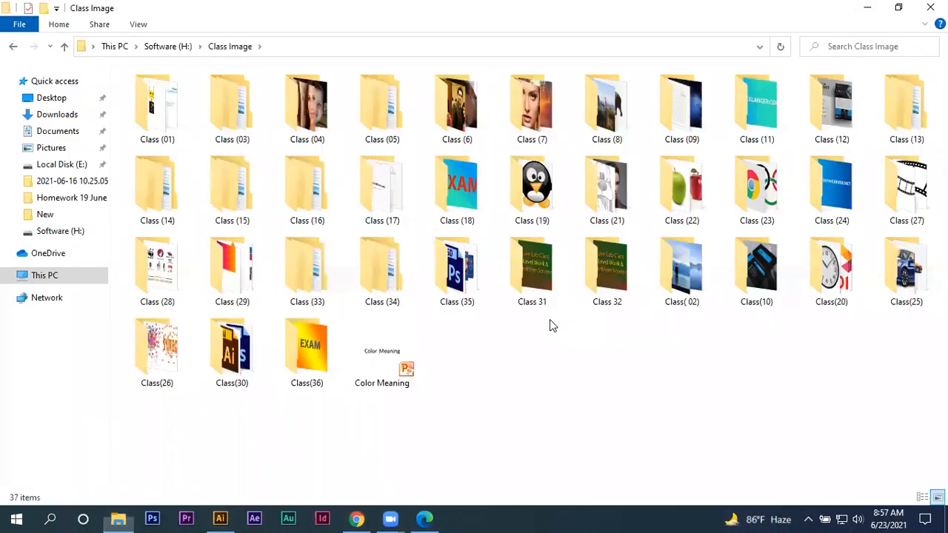
double_click(696, 192)
left_click_drag(456, 111, 400, 311)
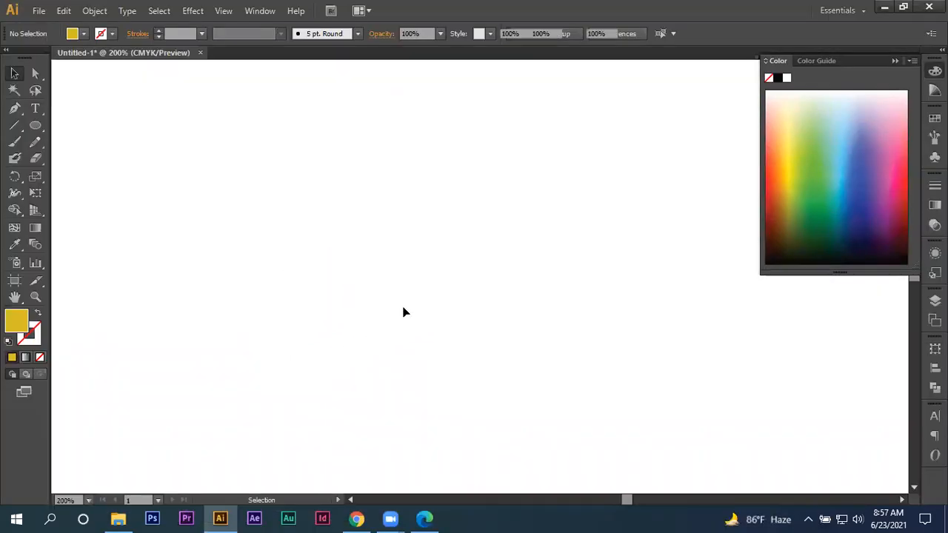
scroll(404, 309, "down", 2)
scroll(370, 305, "down", 2)
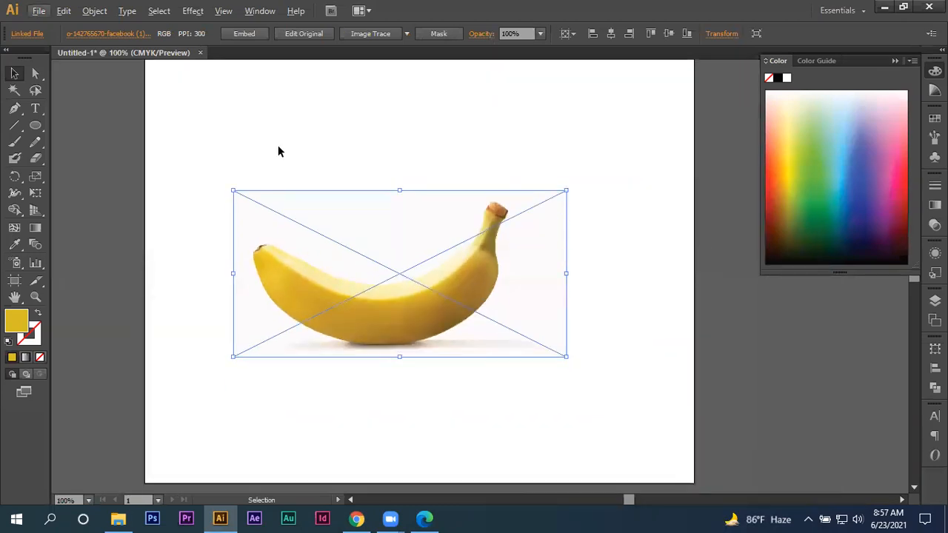
left_click(244, 34)
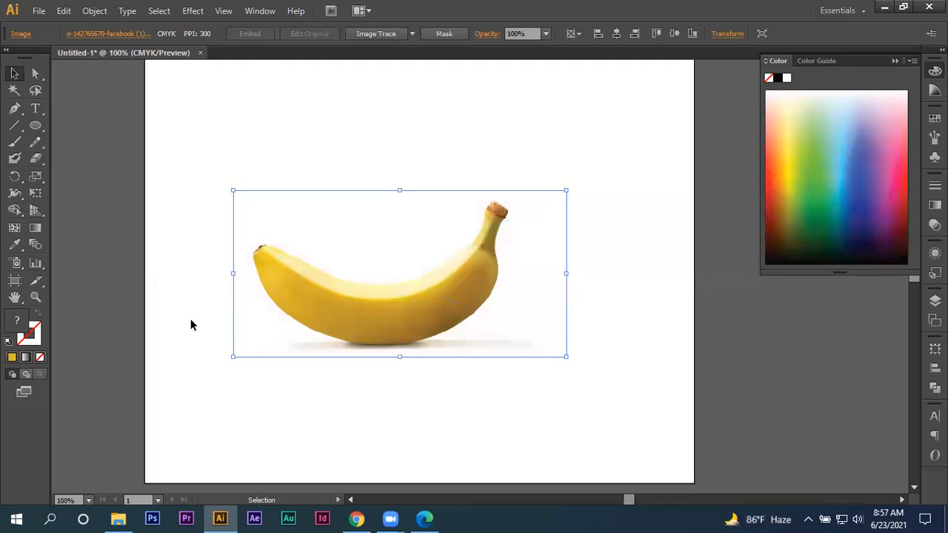
- Enlarge the banana image, position it around the middle of the artboard and deselect it
left_click_drag(428, 293, 493, 300)
left_click_drag(586, 353, 635, 407)
left_click_drag(469, 339, 493, 339)
key("ctrl+shift+a")
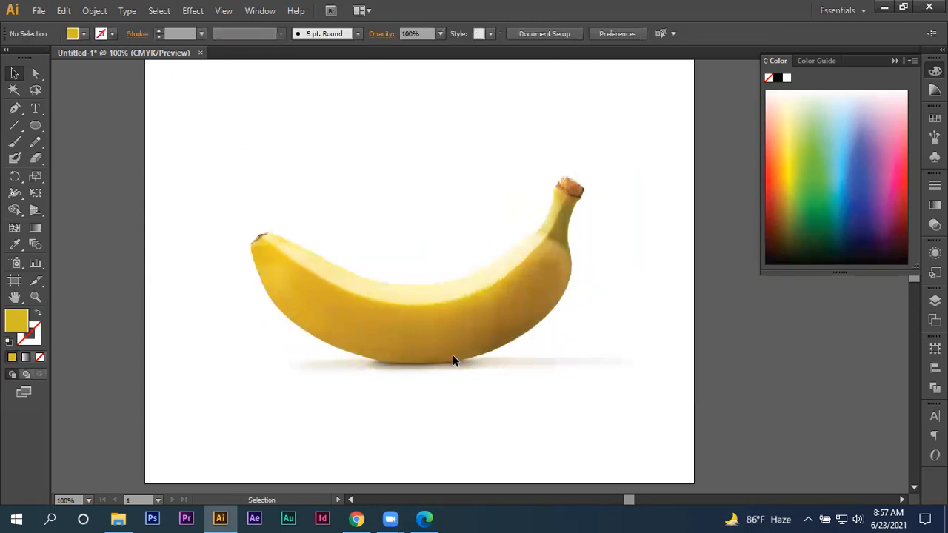
- Set up the Pen tool with no fill and a dark brown 7A6523 stroke for tracing the banana
scroll(454, 383, "up", 1, "alt")
scroll(487, 374, "up", 2)
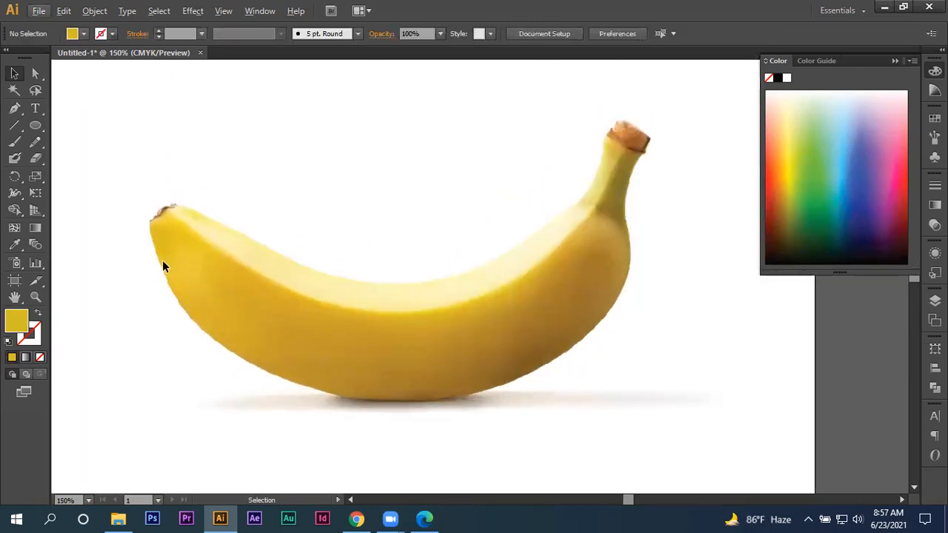
left_click(14, 108)
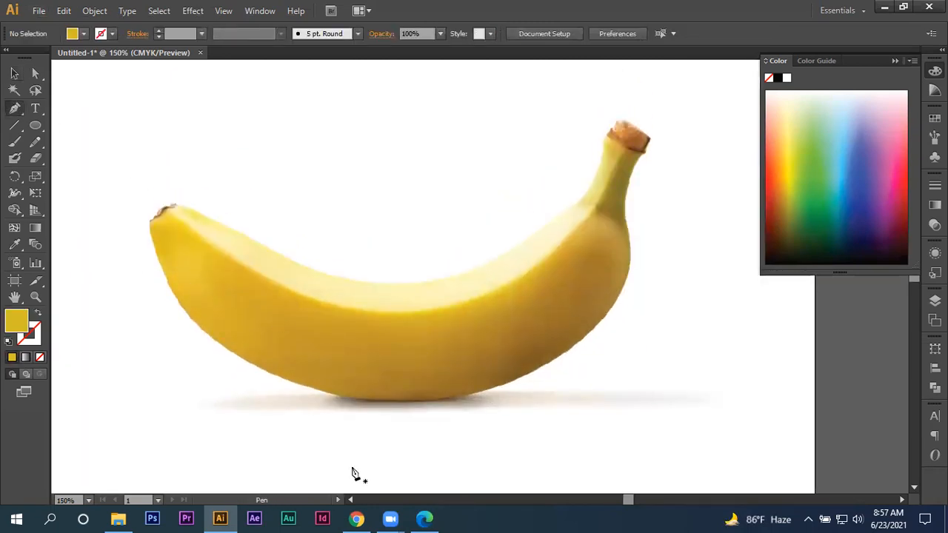
left_click(476, 519)
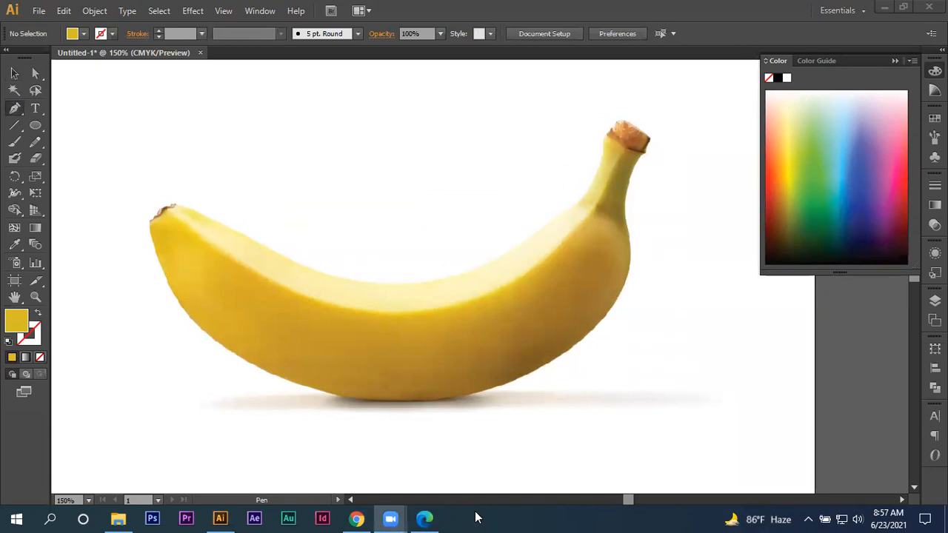
left_click(36, 315)
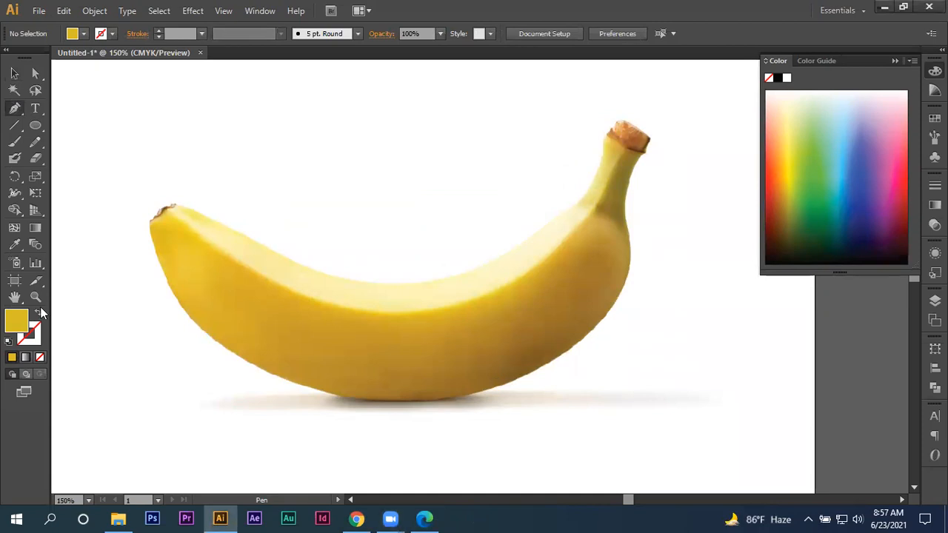
left_click(37, 314)
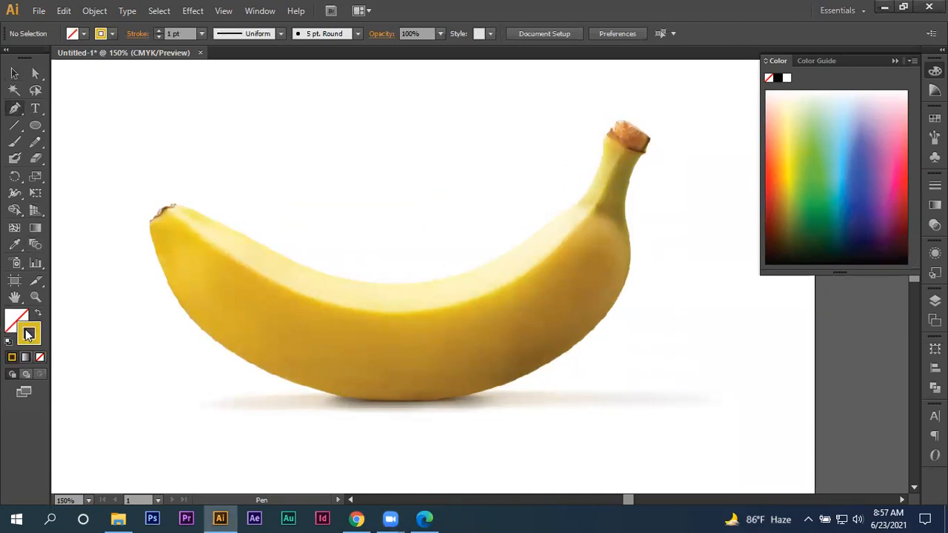
double_click(29, 333)
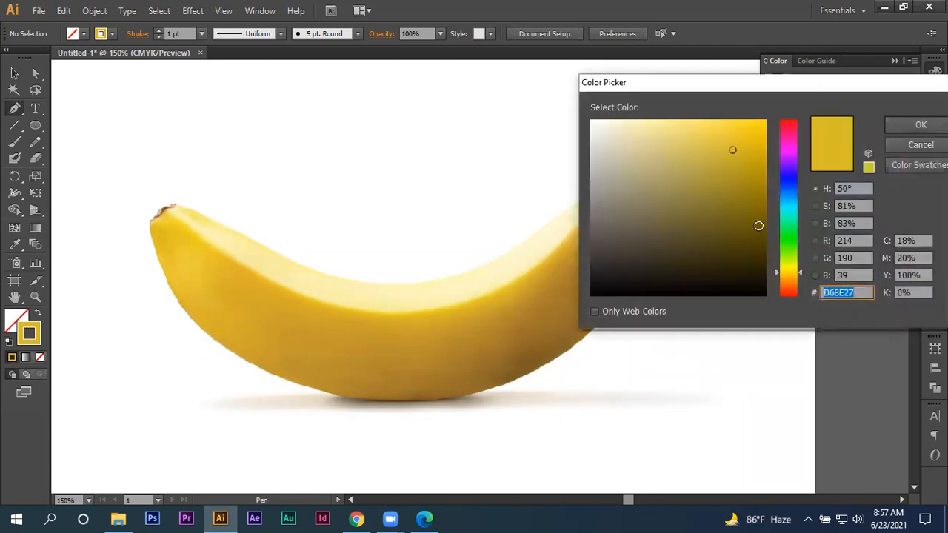
left_click(789, 275)
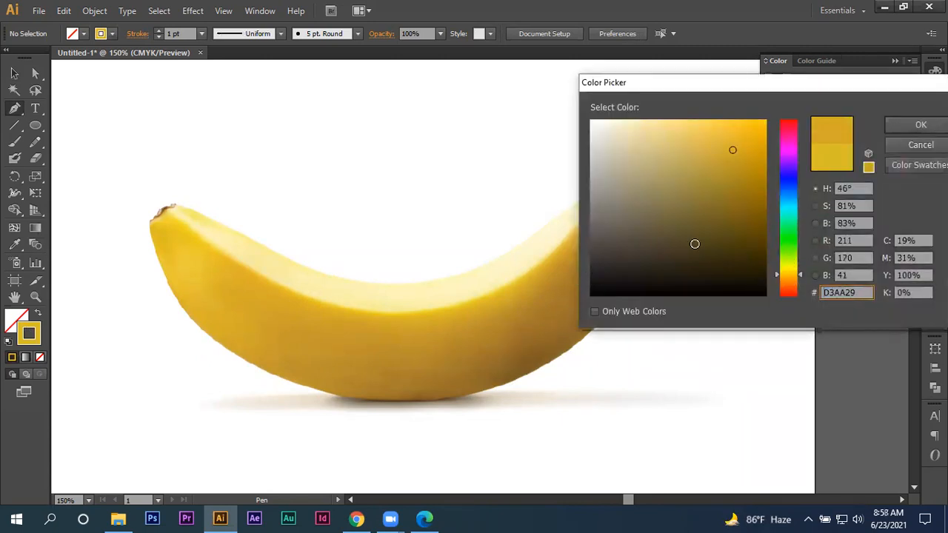
left_click(716, 211)
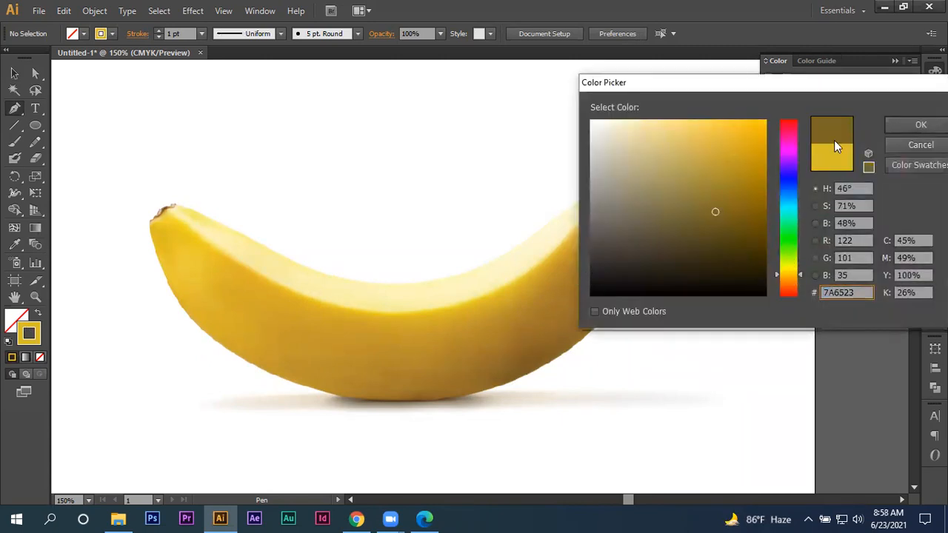
left_click(900, 125)
scroll(194, 277, "up", 1)
scroll(134, 210, "up", 3)
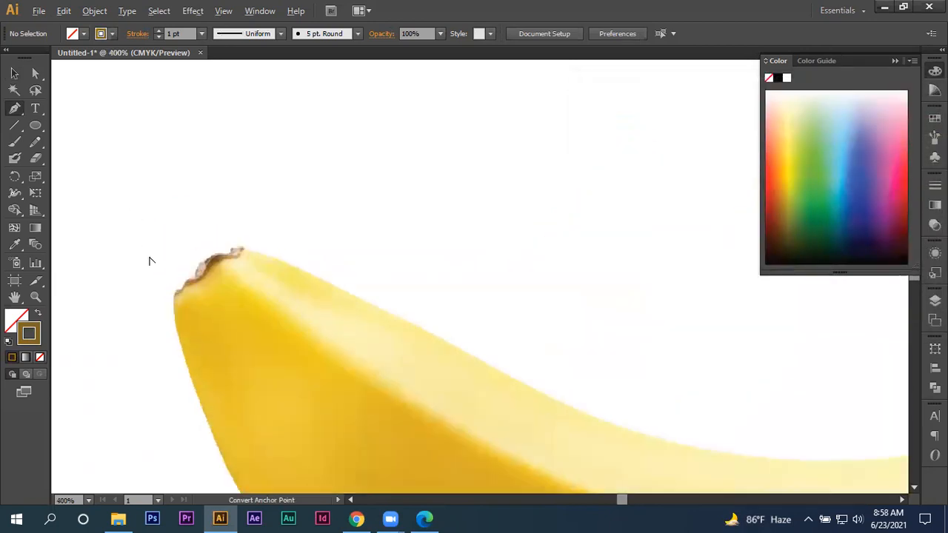
scroll(148, 257, "up", 3)
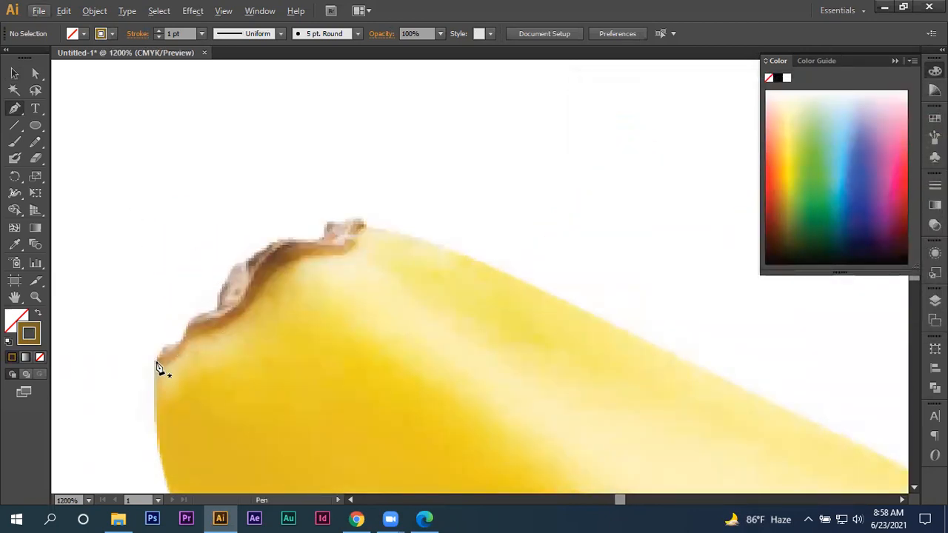
left_click_drag(157, 363, 168, 350)
scroll(158, 342, "down", 1)
key("ctrl+z")
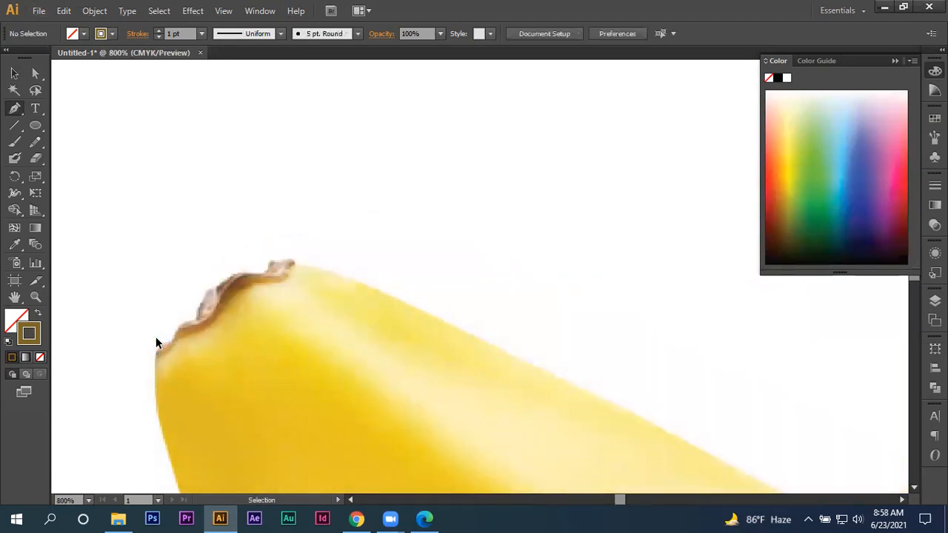
- Trace the banana's upper inner edge with the Pen tool from the dark tip to near the stem, fitting the curve handles
scroll(165, 295, "down", 3)
left_click_drag(439, 373, 345, 286)
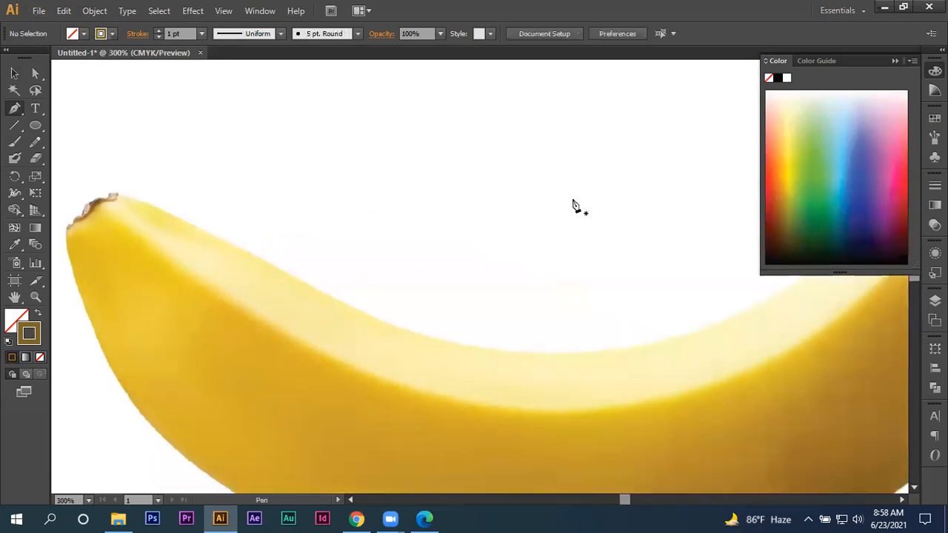
left_click(117, 195)
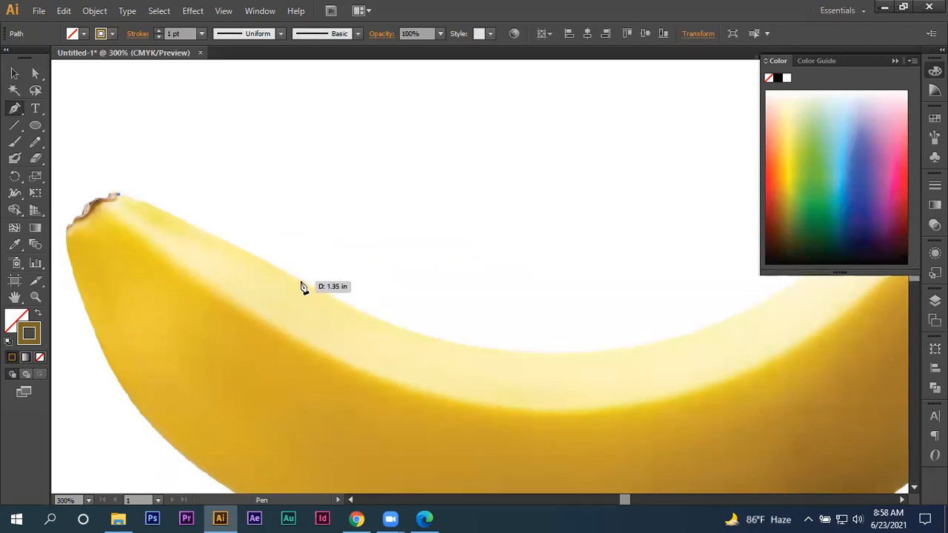
left_click_drag(300, 281, 440, 358)
scroll(521, 324, "down", 3)
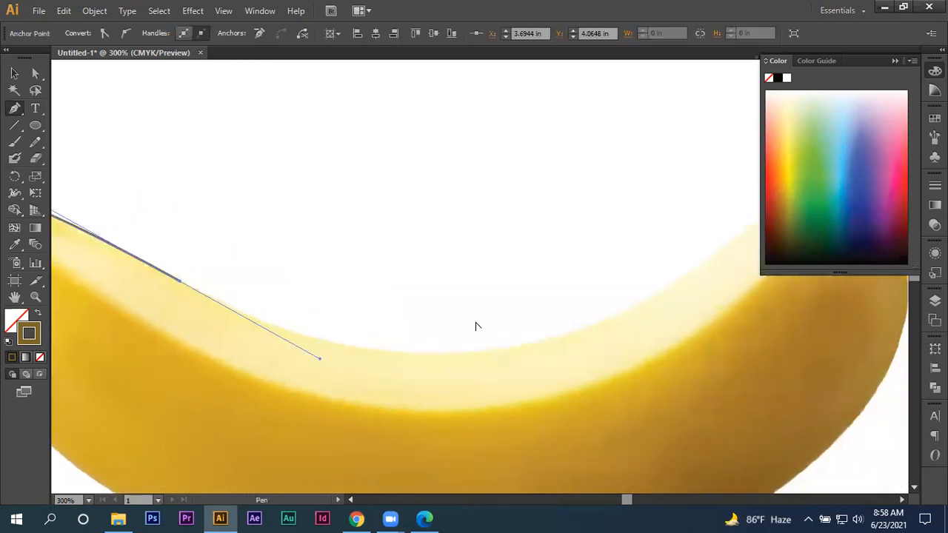
scroll(521, 324, "up", 2)
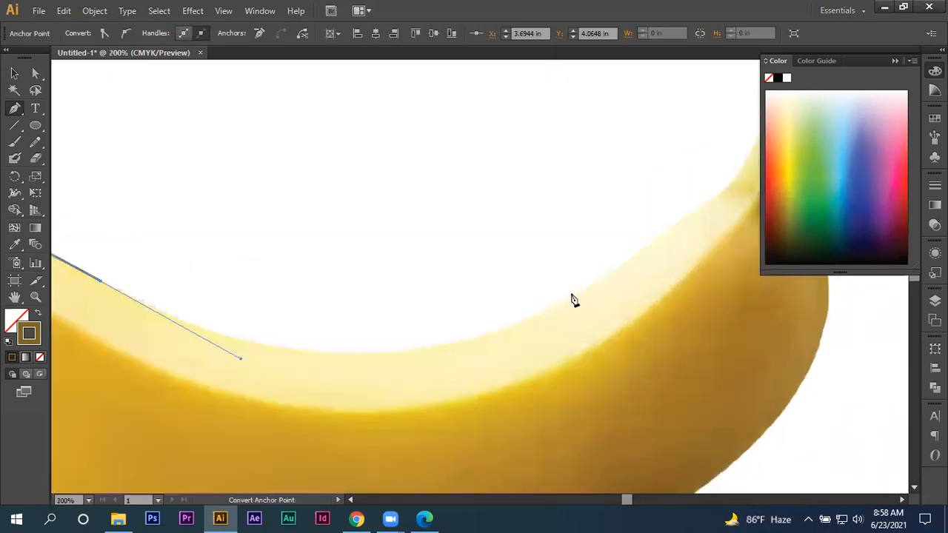
left_click_drag(591, 286, 629, 261)
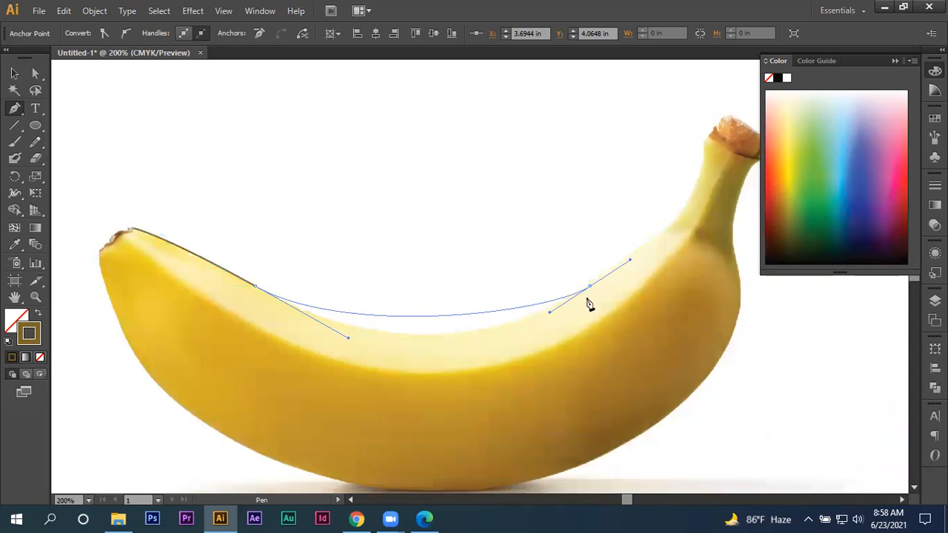
left_click_drag(549, 311, 475, 360)
- Continue the path over the stem's base, down the banana's outer right side and along its underside
left_click_drag(669, 224, 574, 209)
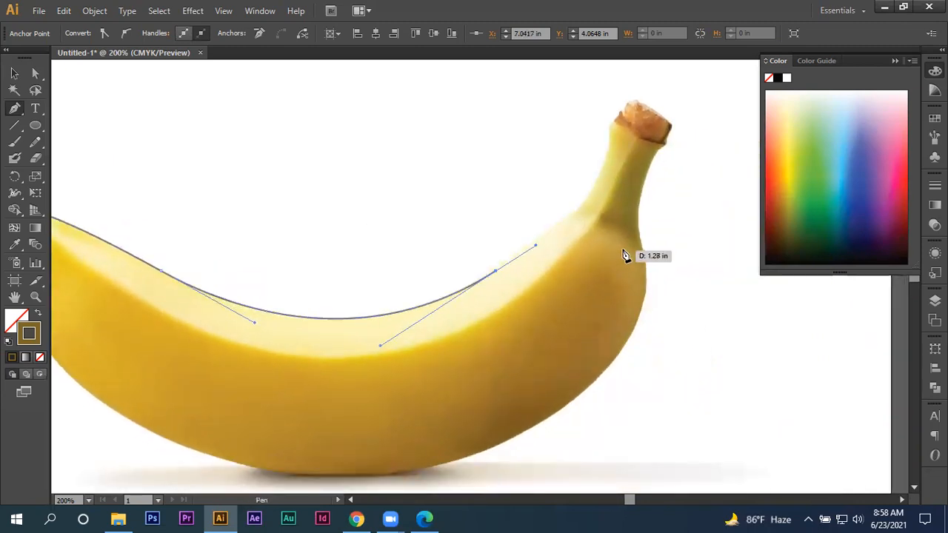
left_click_drag(646, 283, 691, 414)
left_click_drag(652, 345, 642, 323)
left_click_drag(587, 363, 594, 239)
left_click_drag(354, 352, 265, 353)
left_click_drag(449, 368, 602, 338)
left_click_drag(443, 327, 758, 416)
scroll(592, 414, "up", 1)
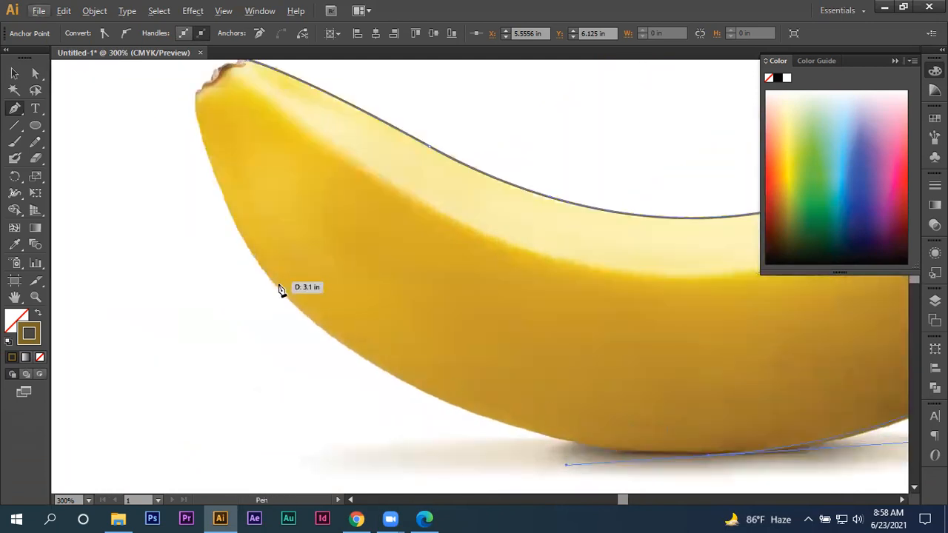
left_click_drag(270, 281, 432, 409)
key("ctrl")
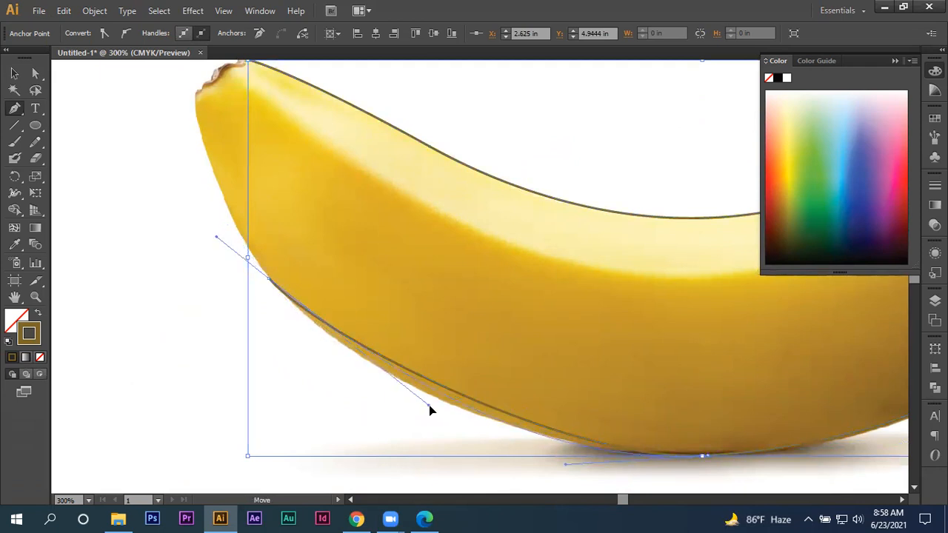
key("ctrl+z")
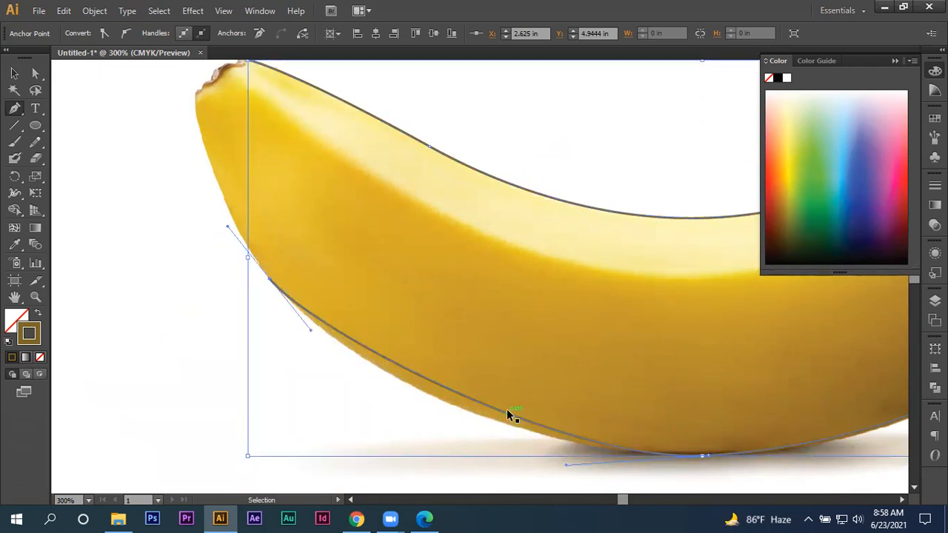
key("ctrl+z")
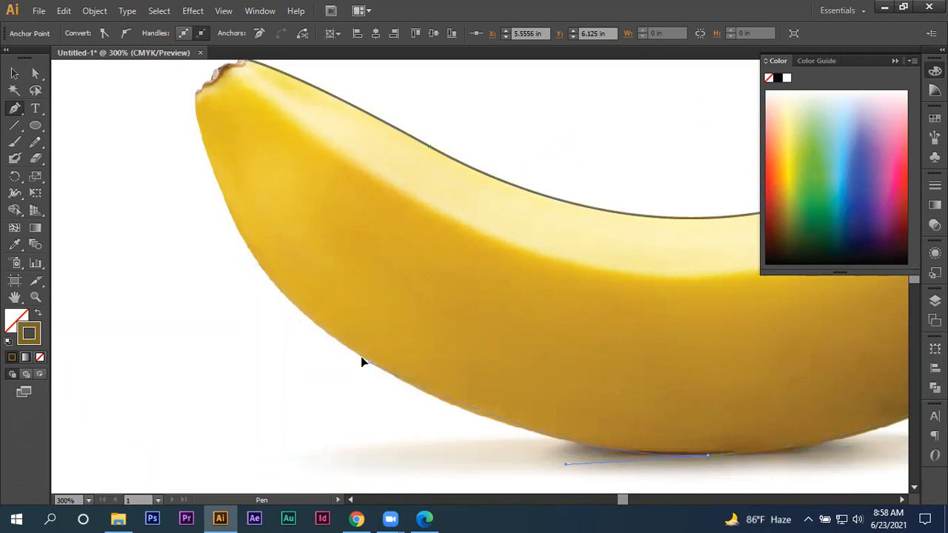
- Extend the outline with curved anchors up the banana's lower left edge to the side of the dark tip
left_click_drag(316, 342, 317, 341)
left_click_drag(424, 386, 478, 411)
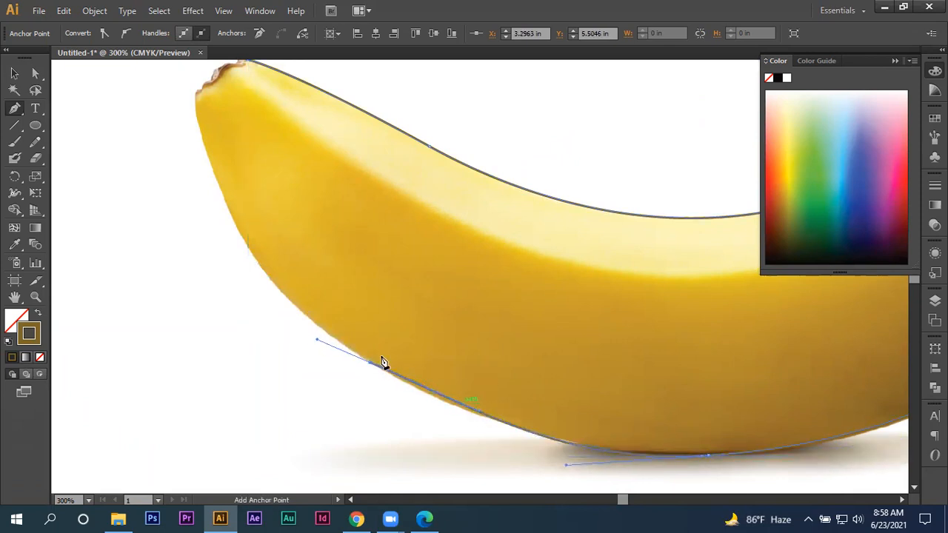
left_click_drag(377, 347, 389, 402)
left_click_drag(228, 234, 208, 162)
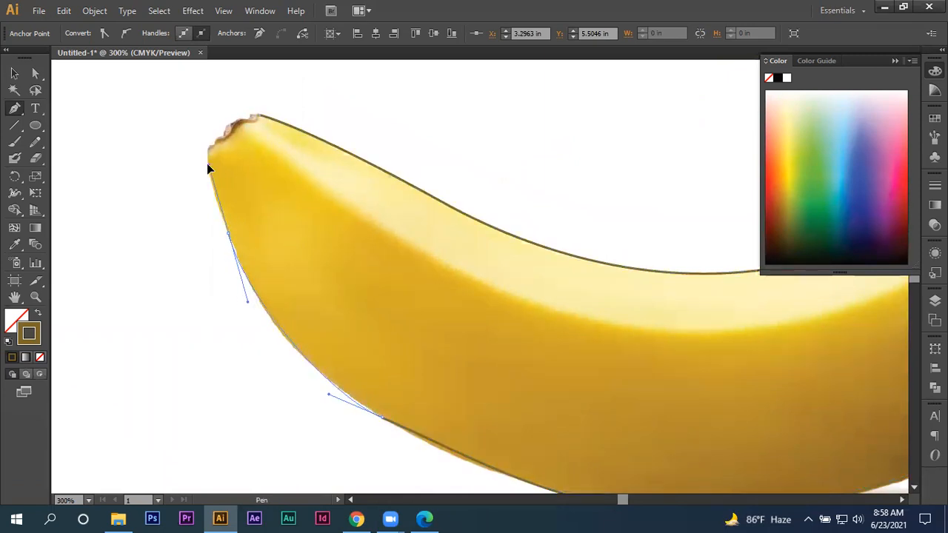
scroll(217, 144, "up", 2)
scroll(217, 144, "up", 1)
mouse_move(199, 160)
left_mouse_down()
mouse_move(208, 137)
mouse_move(201, 141)
left_mouse_up()
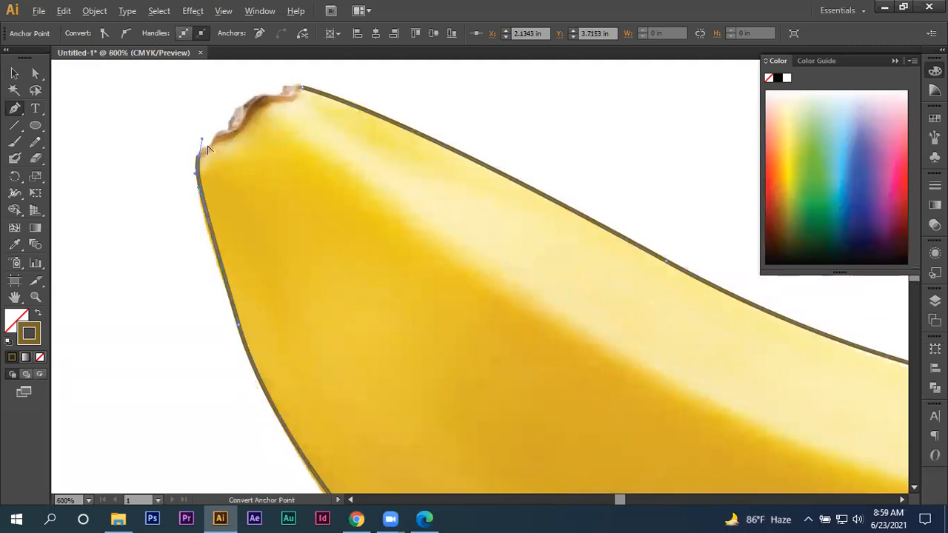
- Follow the inner border of the brown tip, close the body outline at its starting anchor and deselect it
scroll(207, 142, "up", 2)
scroll(206, 203, "up", 1)
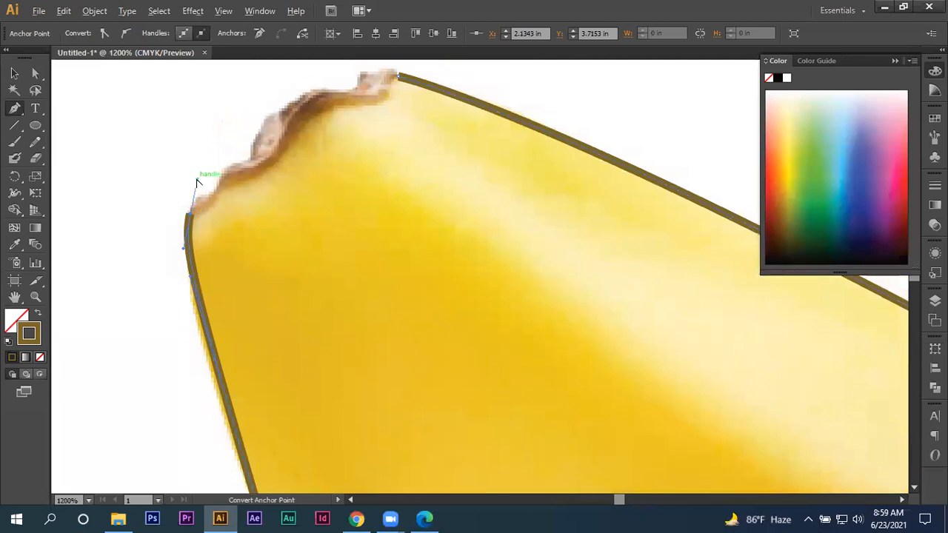
left_click_drag(193, 203, 216, 257)
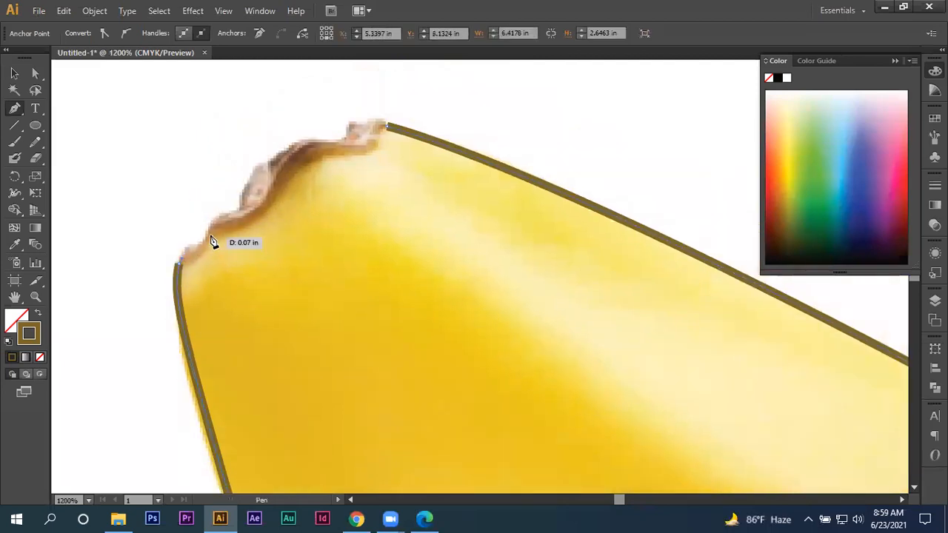
left_click_drag(219, 217, 276, 199)
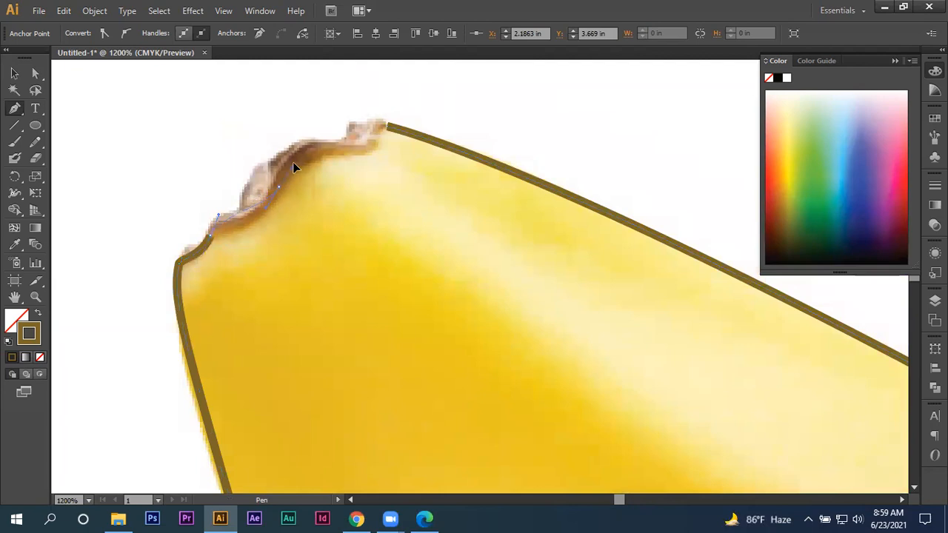
left_click_drag(305, 136, 305, 137)
left_click_drag(297, 160, 226, 227)
left_click_drag(290, 213, 311, 205)
left_click(315, 192)
scroll(277, 229, "down", 3)
left_click(15, 73)
left_click(184, 166)
- Start a separate Pen path around the outer edge of the brown tip and round its upper end
left_click_drag(271, 242, 224, 313)
scroll(167, 173, "down", 4)
scroll(130, 167, "up", 8)
left_click_drag(430, 257, 314, 297)
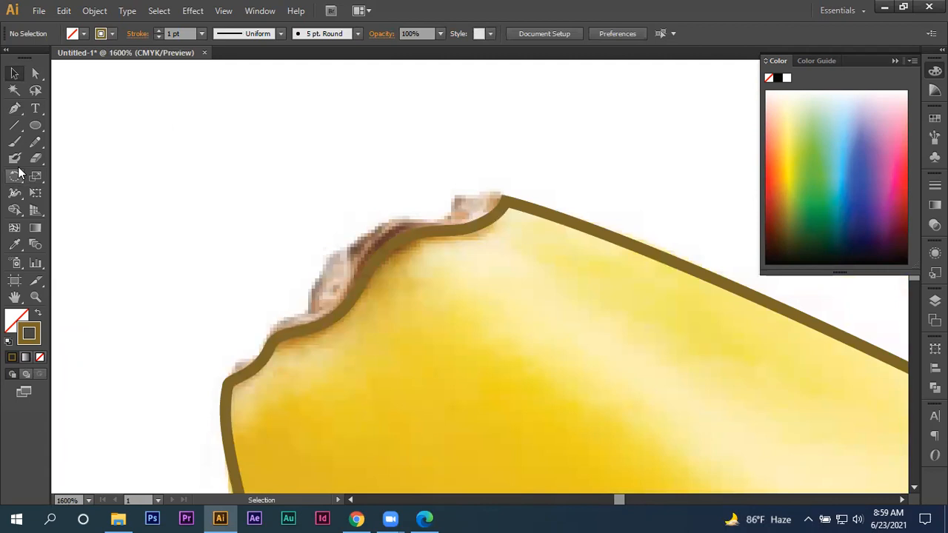
left_click(15, 108)
left_click_drag(239, 386, 341, 219)
left_click_drag(408, 218, 477, 183)
left_click_drag(494, 243, 430, 288)
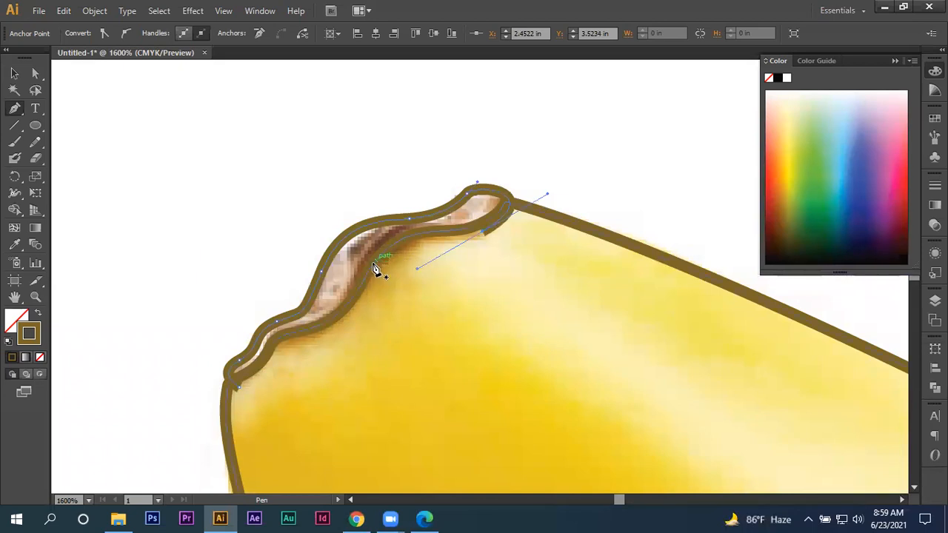
left_click(423, 265, "alt")
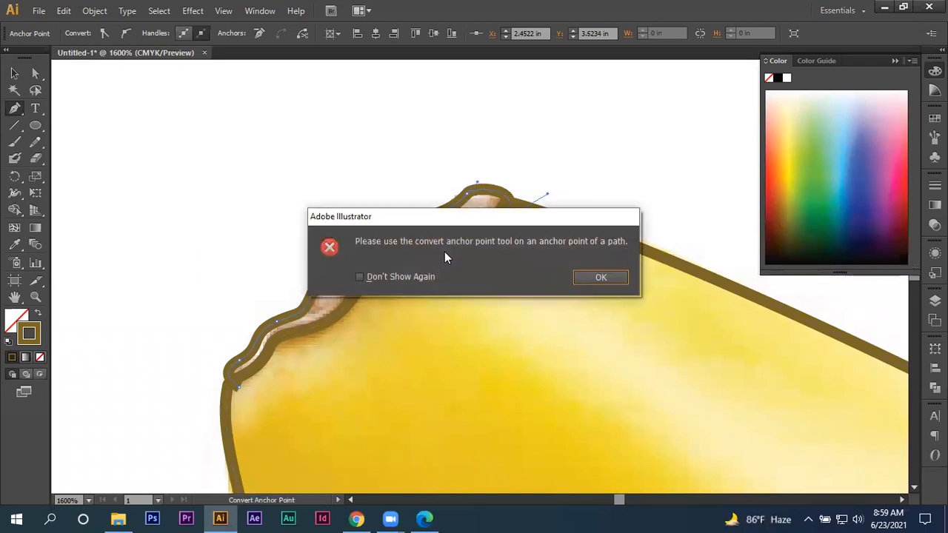
left_click(586, 276)
left_click_drag(417, 274, 464, 239)
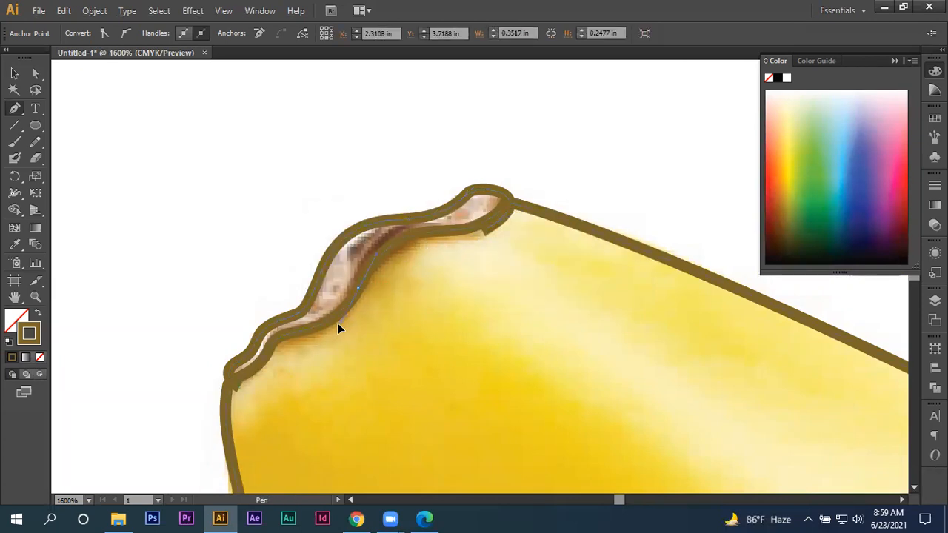
left_click(349, 322, "ctrl")
- Bring the tip path back along its inner border, close it at the starting anchor and deselect it
left_click(483, 231)
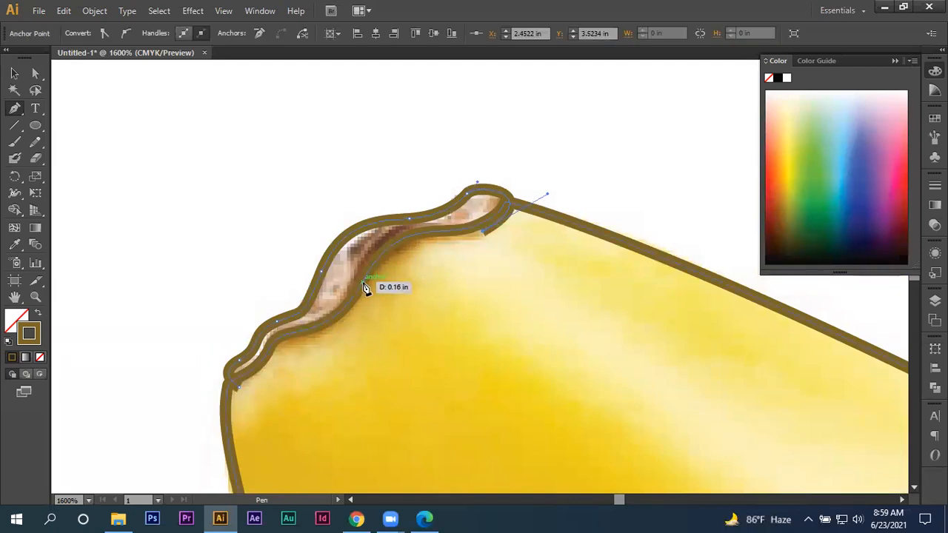
left_click_drag(323, 359, 349, 303)
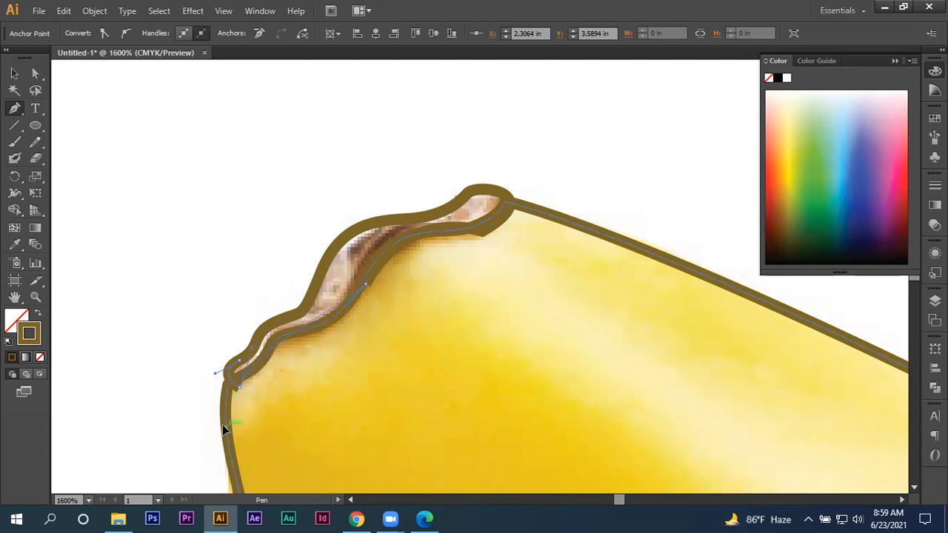
left_click_drag(191, 431, 183, 438)
key("ctrl+z")
left_click_drag(264, 352, 228, 410)
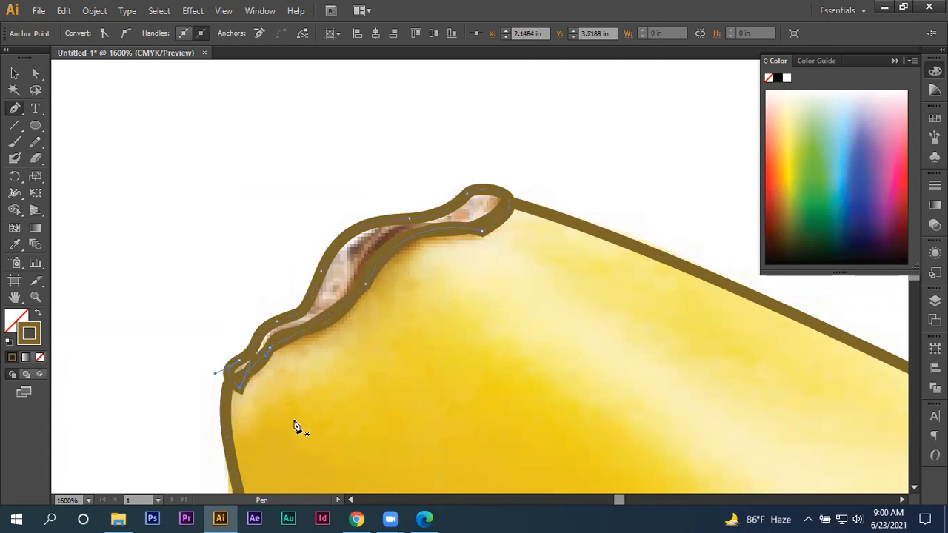
left_click(15, 74)
left_click(146, 248)
- Start a new Pen path where the stem meets the banana's upper edge and curve it up the stem's left side
scroll(148, 247, "down", 5)
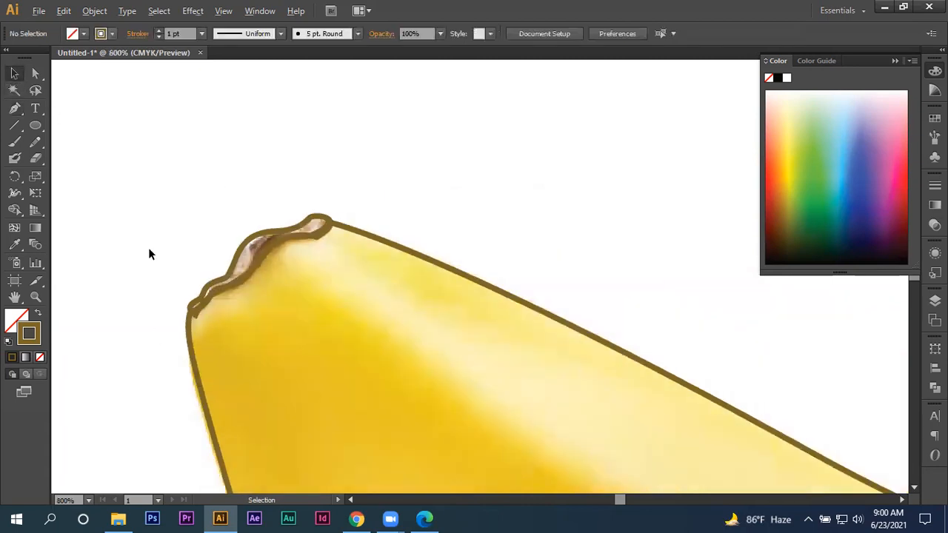
key("space")
left_click_drag(667, 286, 215, 391)
left_click_drag(412, 349, 195, 333)
scroll(412, 292, "up", 1)
key("space")
left_click_drag(412, 292, 286, 254)
left_click(14, 108)
scroll(184, 315, "up", 2)
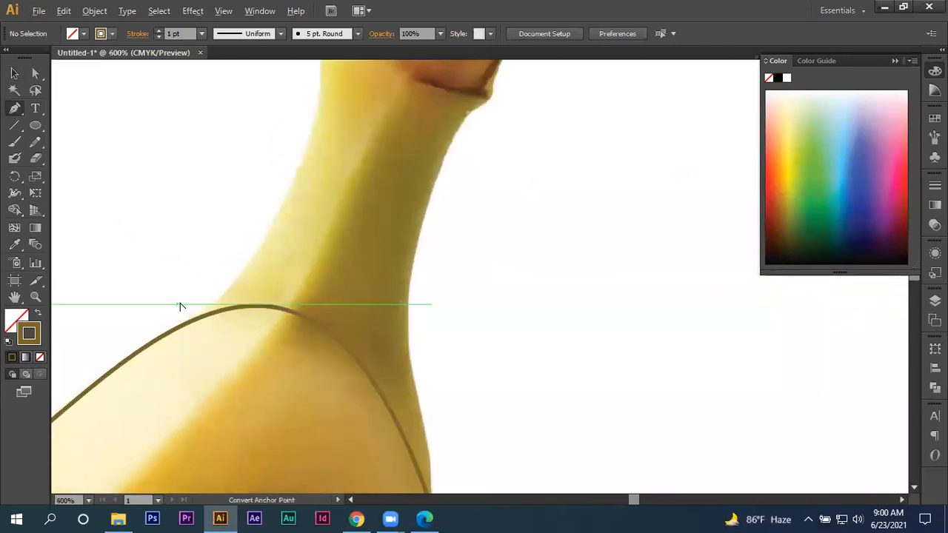
scroll(194, 342, "down", 1)
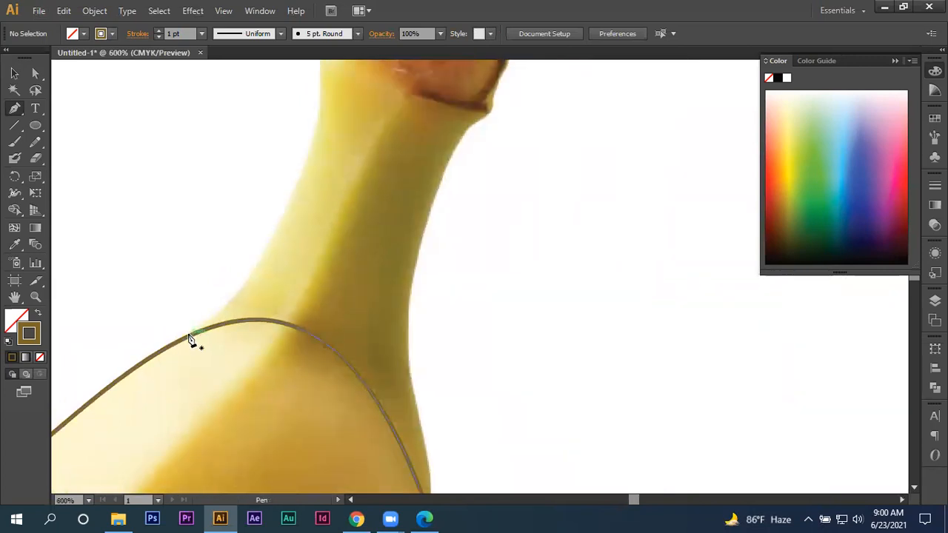
left_click(191, 338)
scroll(281, 224, "down", 1)
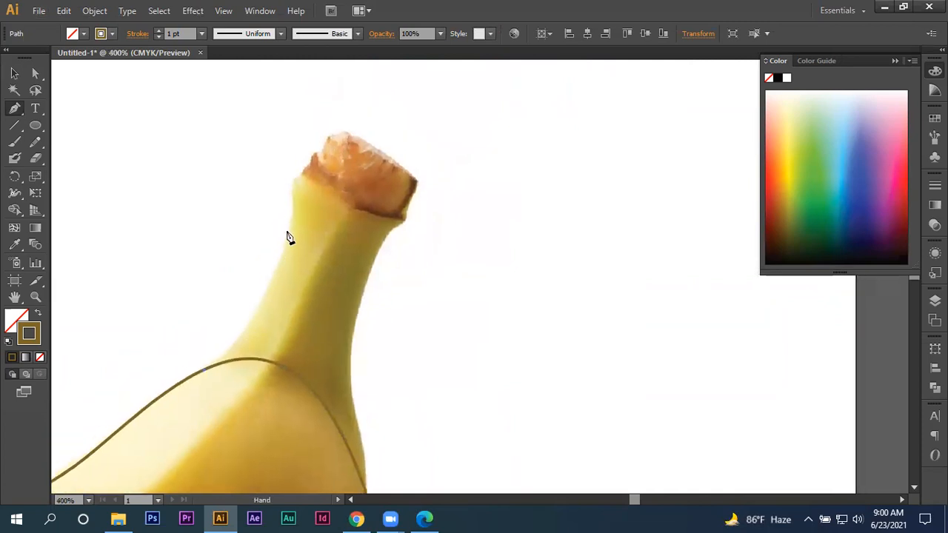
left_click_drag(293, 204, 294, 178)
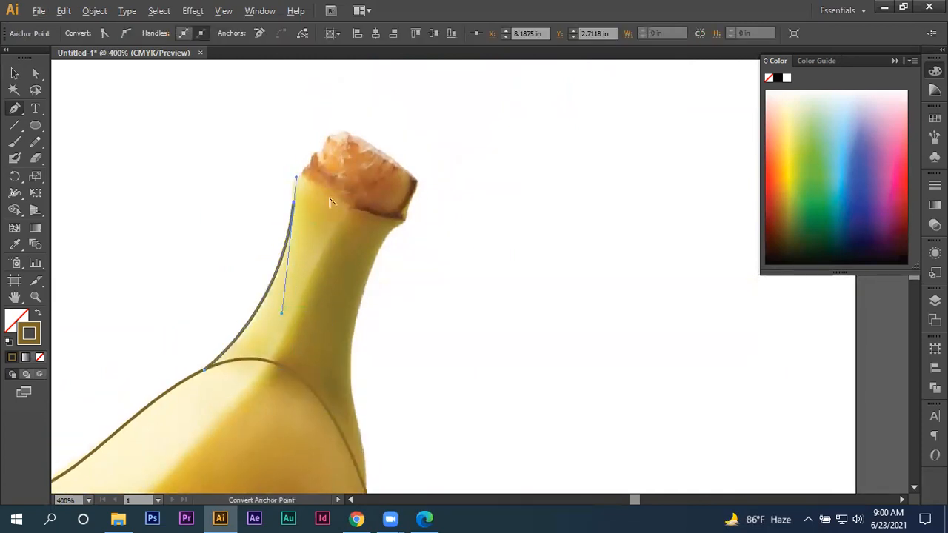
scroll(318, 192, "up", 2)
mouse_move(280, 161)
left_mouse_down()
mouse_move(321, 186)
mouse_move(310, 188)
left_mouse_up()
scroll(269, 170, "up", 2)
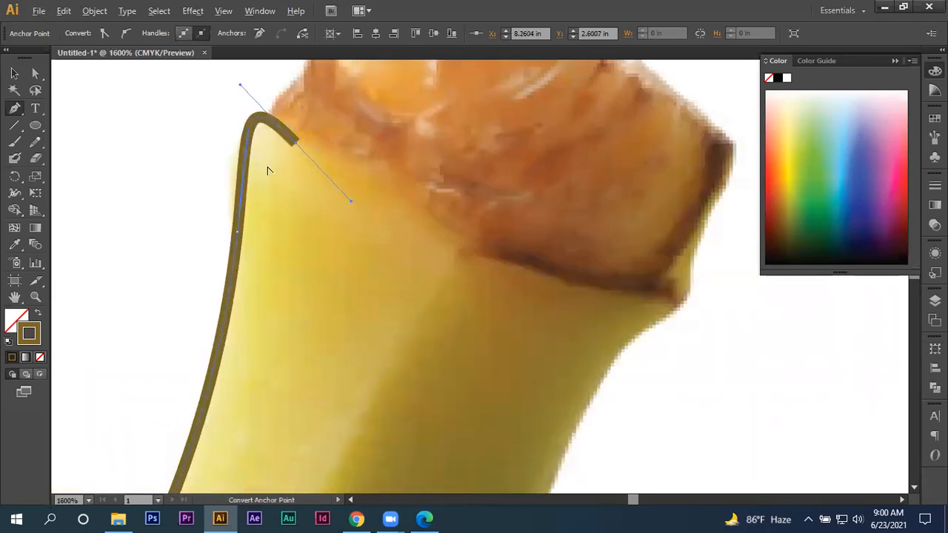
scroll(299, 186, "down", 2)
left_click(387, 208)
left_click_drag(435, 223, 435, 223)
key("ctrl+z")
- Shorten the last anchor's handle and trace the stem's upper left corner, the border below the brown cap and the right corner
key("ctrl+z")
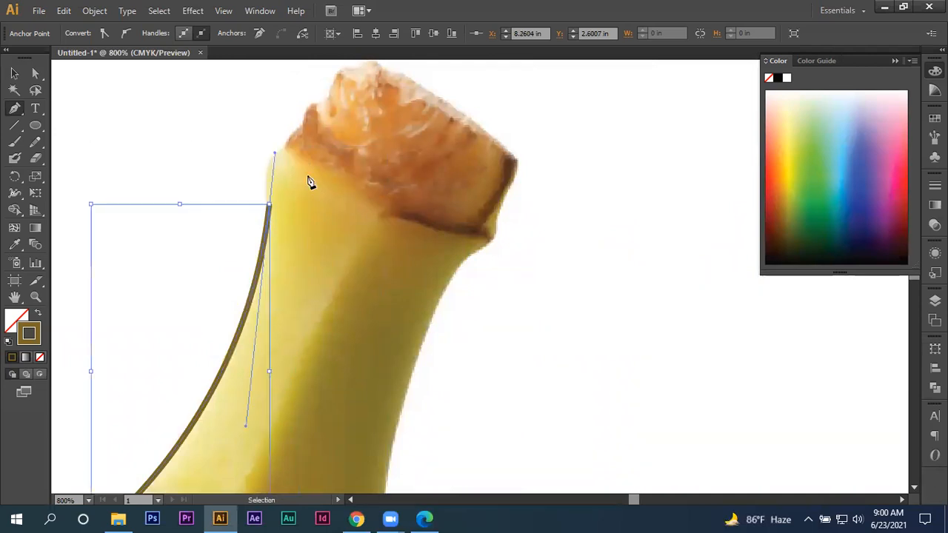
left_click_drag(268, 154, 276, 196)
key("ctrl+z")
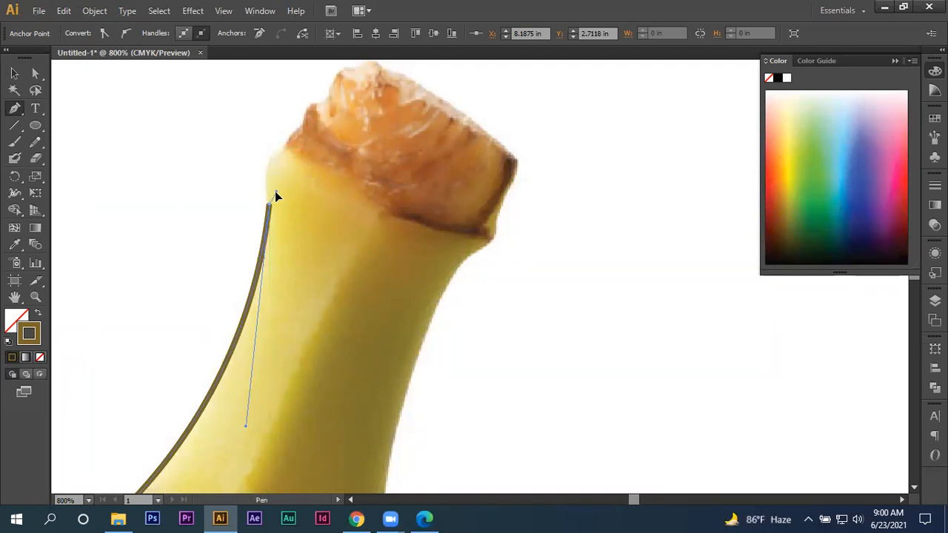
left_click_drag(272, 157, 290, 149)
left_click_drag(426, 222, 496, 236)
key("space")
left_click_drag(454, 267, 442, 220)
key("ctrl+z")
left_click_drag(486, 171, 482, 177)
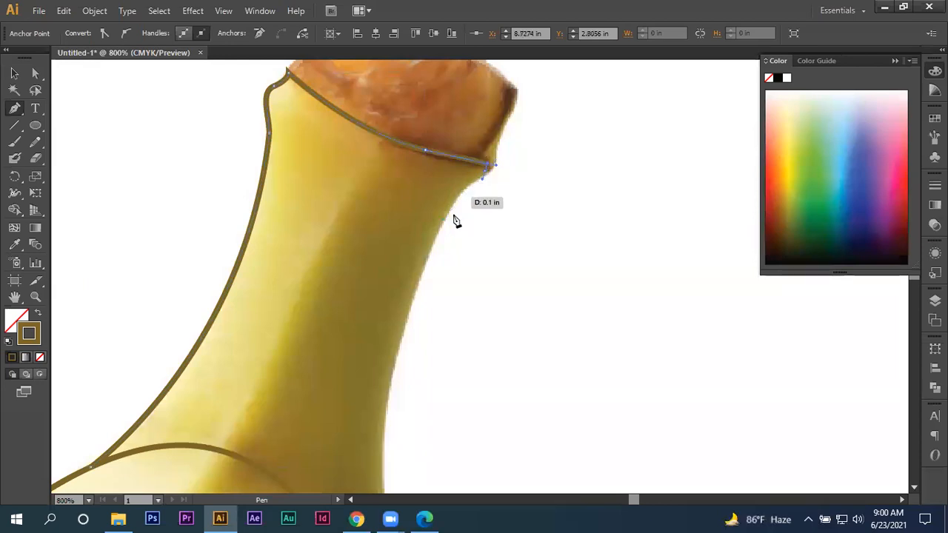
- Trace the stem's right edge down to the banana body and close the stem path at its starting anchor
left_click_drag(409, 301, 391, 385)
key("ctrl+z")
scroll(404, 345, "down", 1)
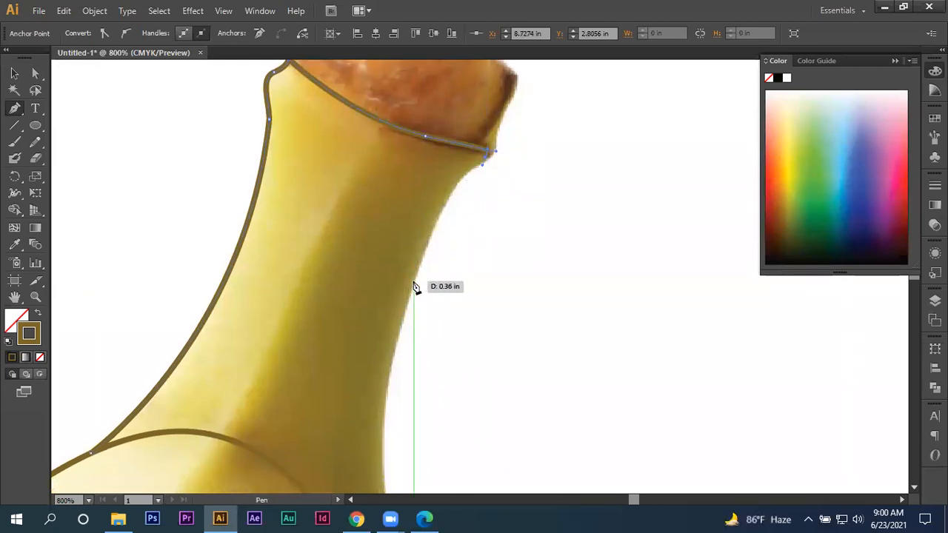
left_click_drag(383, 393, 379, 160)
scroll(402, 309, "down", 2)
left_click_drag(401, 317, 387, 375)
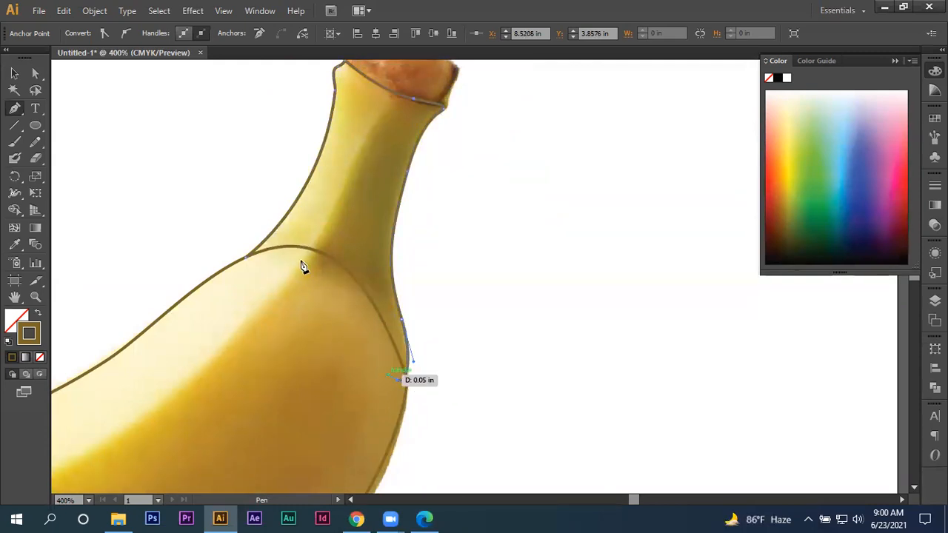
left_click(248, 260)
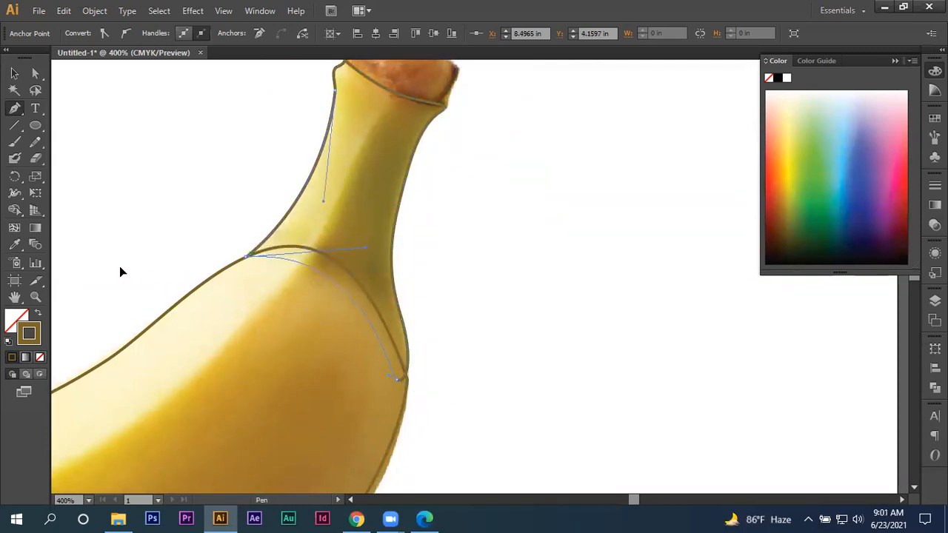
- Deselect the finished stem path
key("space")
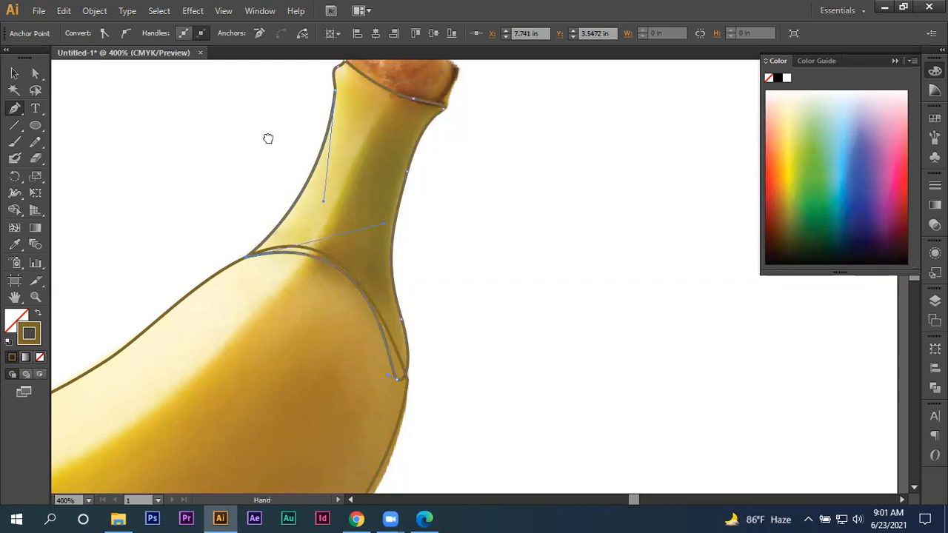
left_click_drag(268, 138, 268, 241)
left_click(13, 73)
left_click(96, 100)
- Start a new Pen path at the brown cap's lower left corner and trace its left edge up to the peak
left_click(12, 109)
scroll(358, 127, "up", 2)
key("space")
left_click_drag(361, 181, 230, 202)
scroll(250, 272, "up", 3)
key("space")
scroll(231, 203, "down", 1)
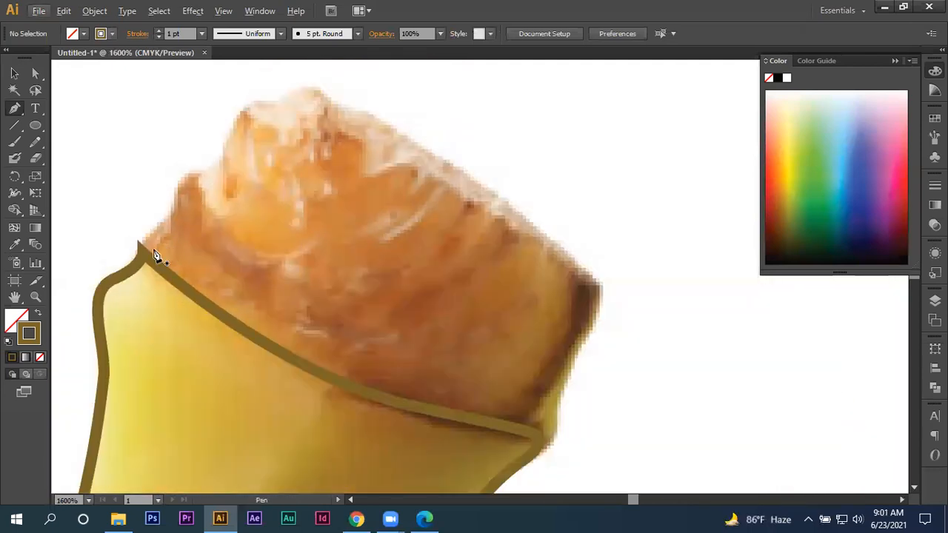
left_click_drag(139, 271, 157, 234)
left_click_drag(183, 184, 269, 98)
left_click_drag(316, 77, 316, 77)
- Continue the cap path along its upper edge to the right corner and down the right side to the stem
left_click_drag(395, 120, 396, 121)
left_click_drag(414, 179, 331, 137)
left_click_drag(511, 241, 564, 312)
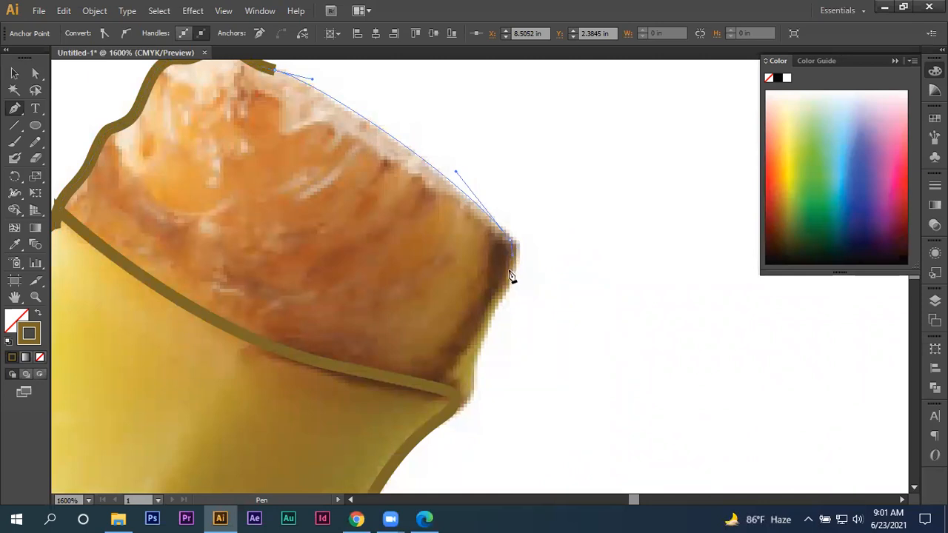
mouse_move(472, 360)
left_mouse_down()
mouse_move(447, 399)
mouse_move(529, 294)
mouse_move(467, 312)
left_mouse_up()
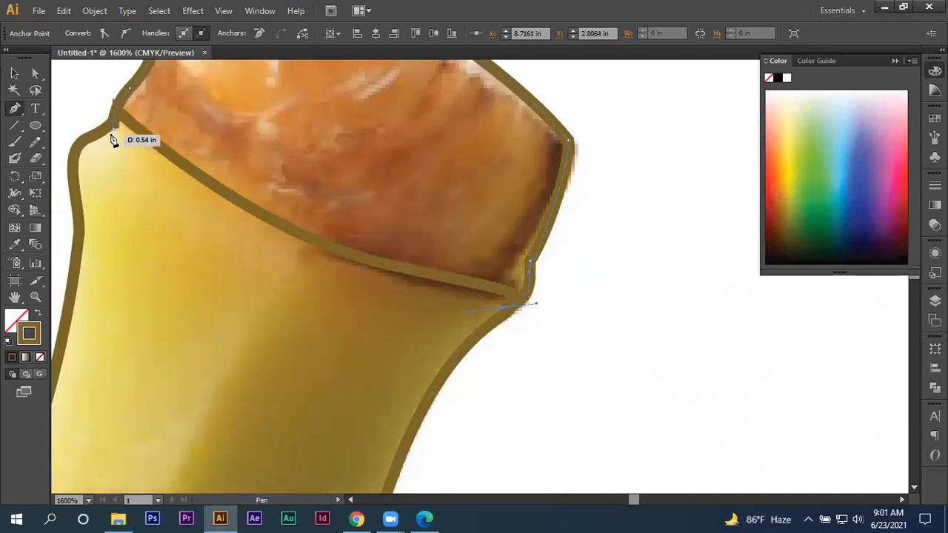
- Try to close the cap path by joining it across to its starting anchor
left_click(114, 128)
scroll(71, 109, "left", 5)
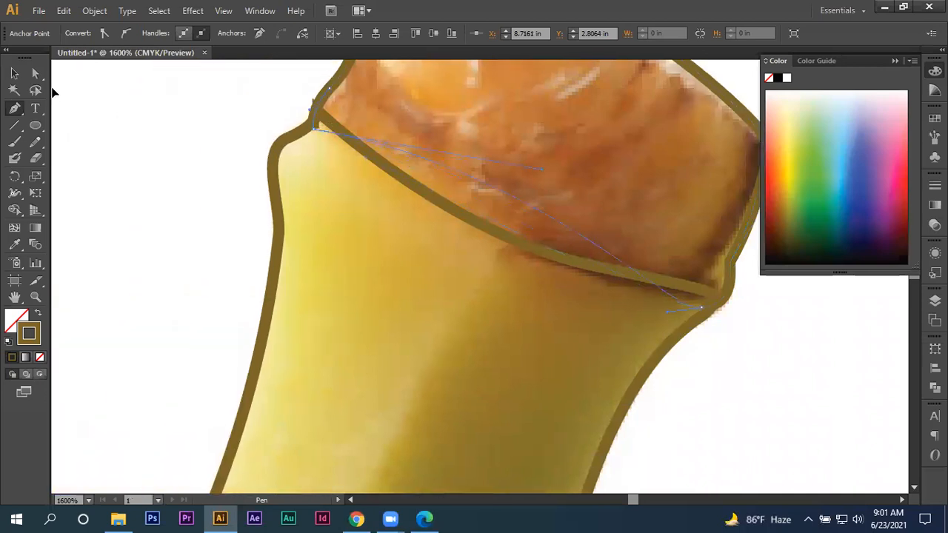
mouse_move(138, 117)
left_mouse_down()
mouse_move(303, 323)
mouse_move(287, 177)
mouse_move(292, 185)
left_mouse_up()
scroll(262, 184, "down", 4)
scroll(262, 186, "down", 5)
left_click(237, 232)
scroll(233, 235, "up", 5)
scroll(229, 196, "up", 1)
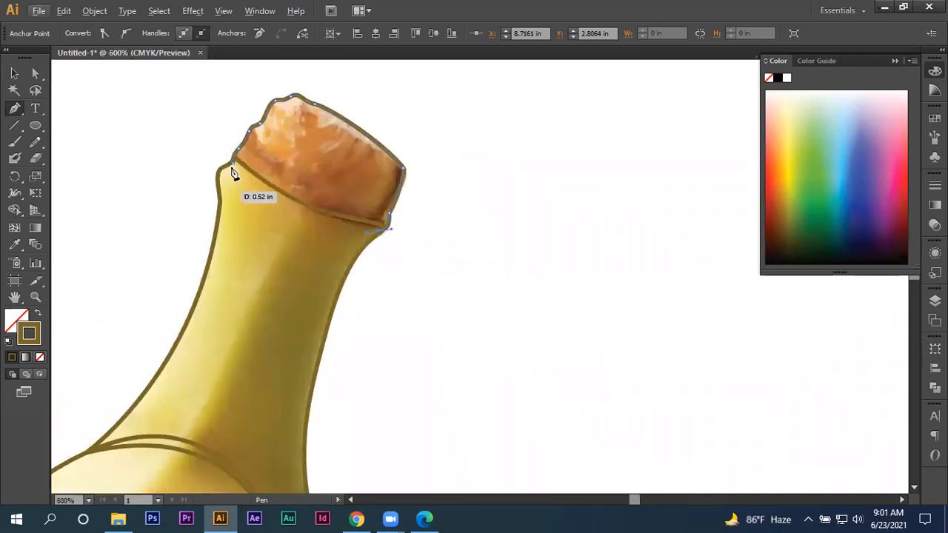
- Close the cap path at its starting anchor with a curve along the border with the stem, and deselect it
left_click(230, 158)
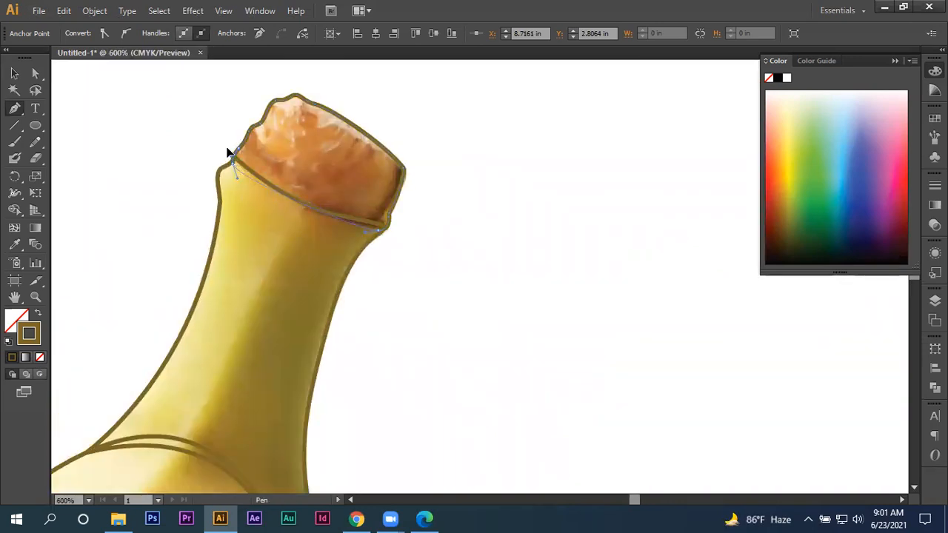
left_click(14, 74)
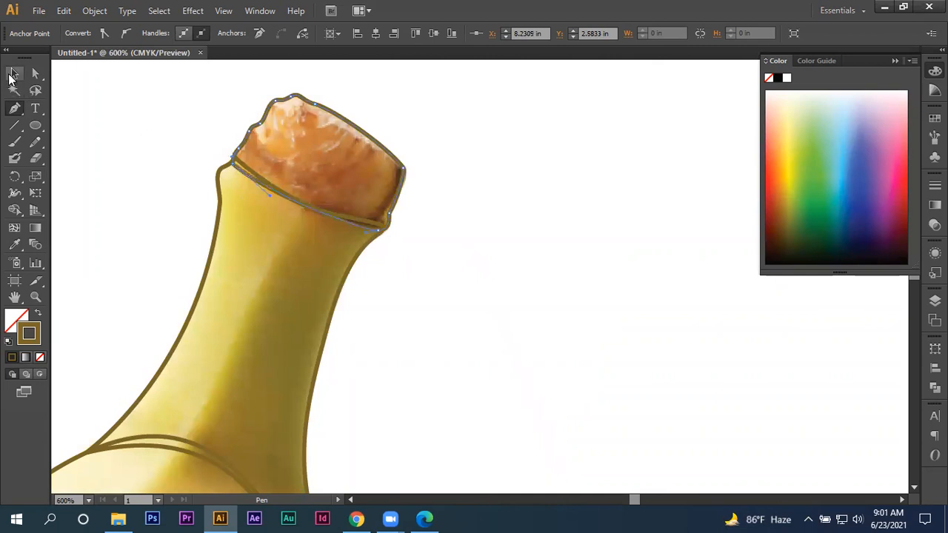
left_click(140, 134)
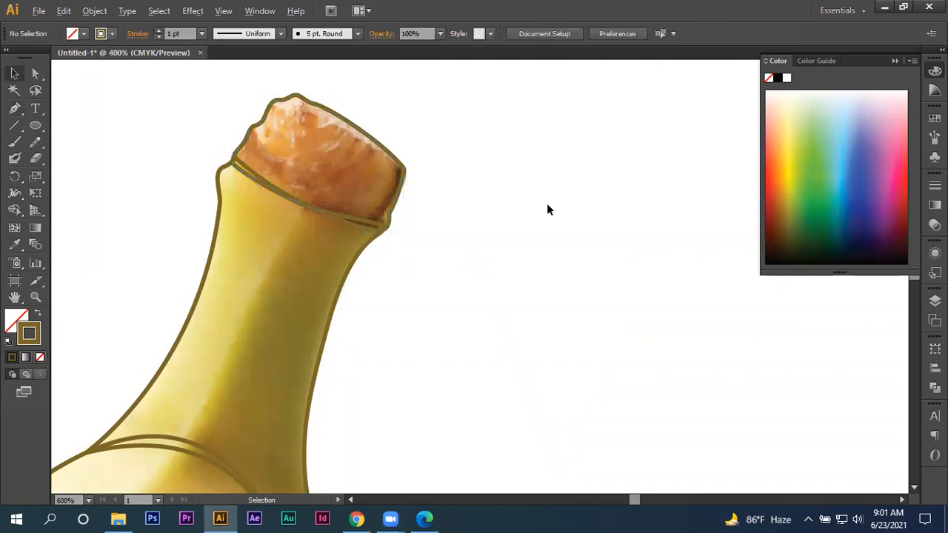
- Select the banana body path and smooth its lower left edge with the Smooth tool
key("ctrl+0")
key("ctrl+1")
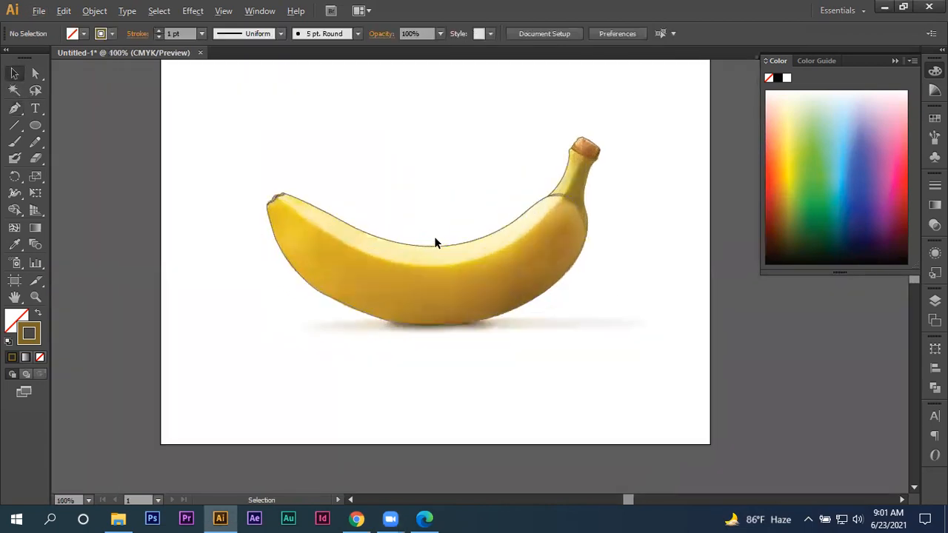
left_click_drag(340, 145, 423, 295)
key("ctrl+=")
key("ctrl+=")
left_click(348, 278)
left_click_drag(355, 145, 350, 261)
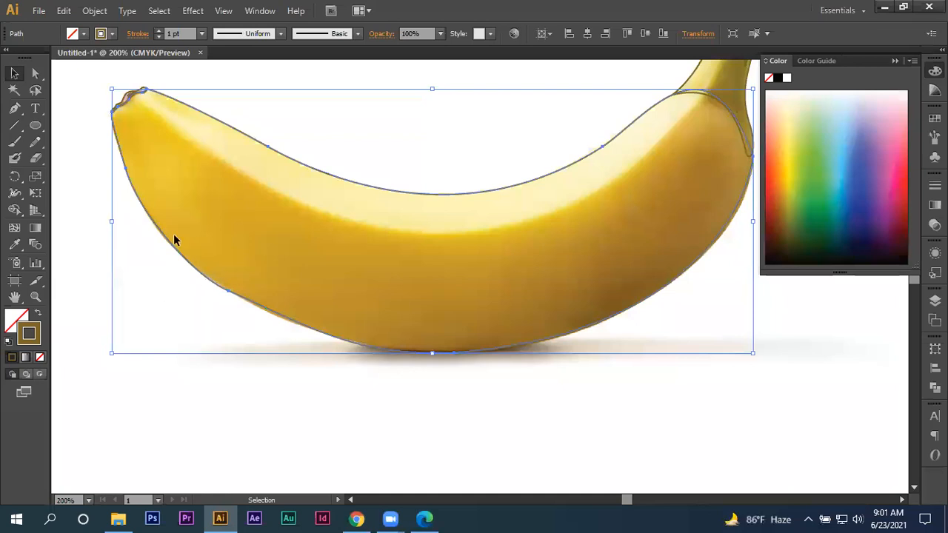
left_click(36, 143)
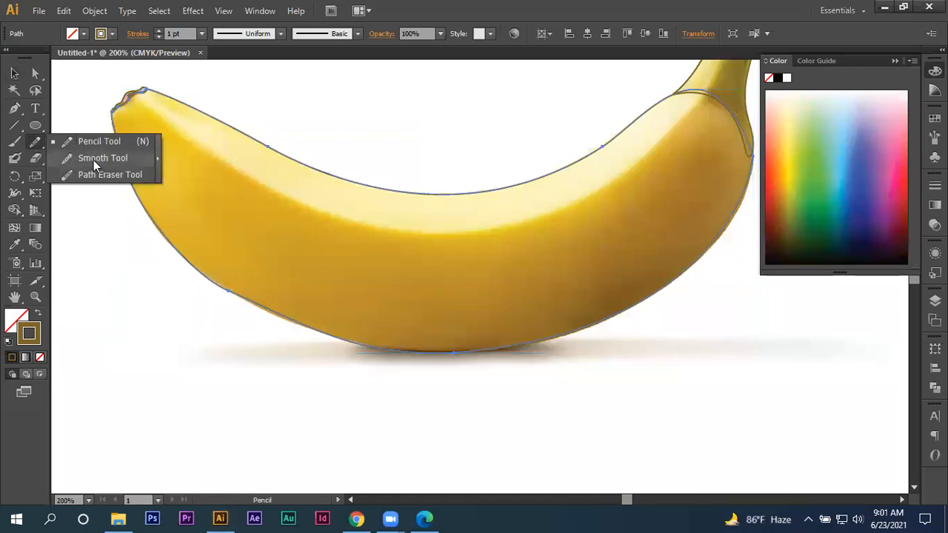
left_click(94, 164)
mouse_move(354, 332)
left_mouse_down()
mouse_move(224, 297)
mouse_move(381, 318)
left_mouse_up()
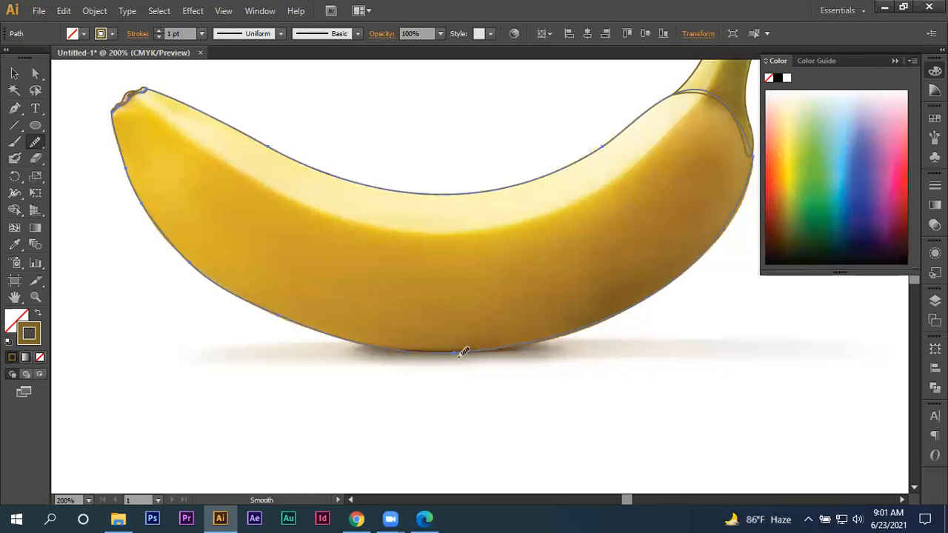
- Smooth the body path along its bottom, lower right and upper edges
left_click_drag(470, 350, 324, 335)
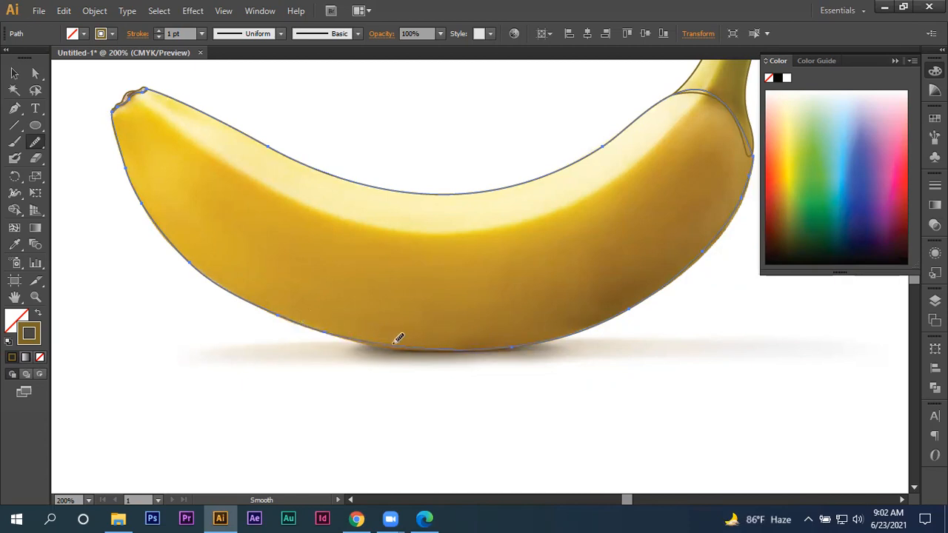
mouse_move(385, 340)
left_mouse_down()
mouse_move(289, 330)
mouse_move(333, 321)
mouse_move(383, 342)
mouse_move(322, 329)
mouse_move(424, 356)
left_mouse_up()
scroll(453, 371, "up", 2)
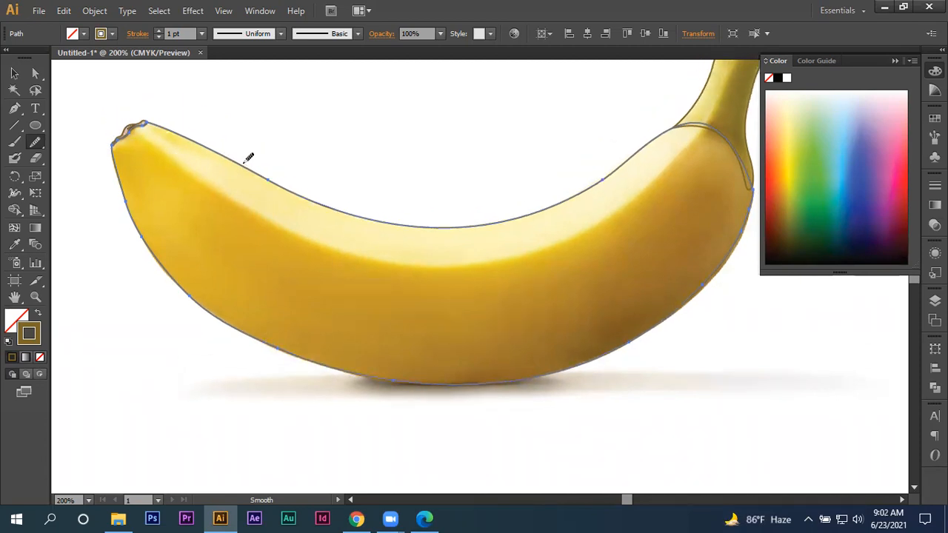
left_click_drag(319, 198, 331, 200)
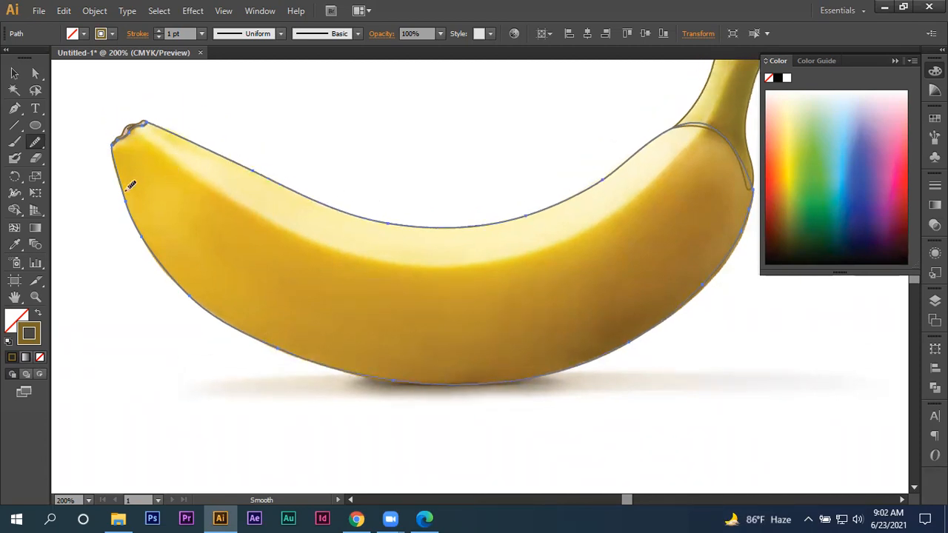
- Fill the selected body path with a golden yellow sampled from the middle of the banana photo using the Eyedropper
left_click(14, 90)
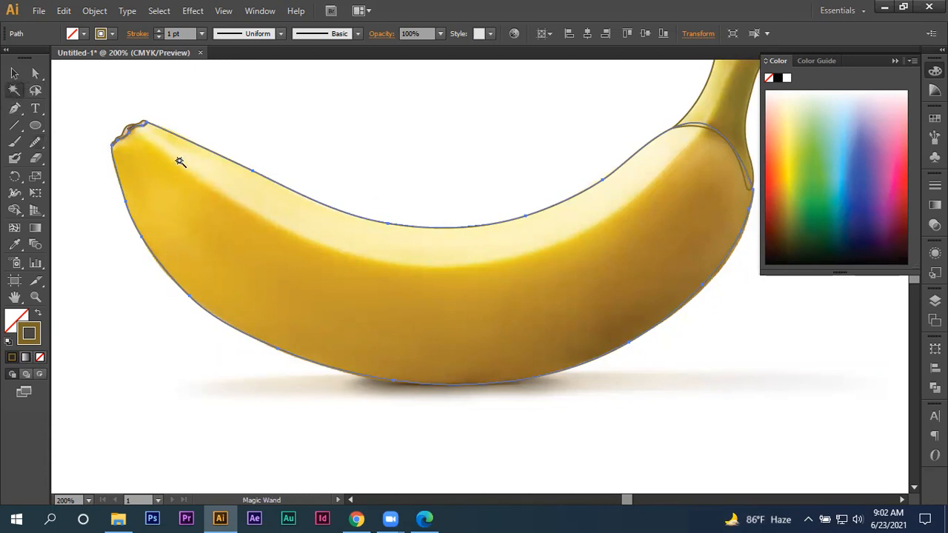
left_click(16, 74)
left_click(144, 102)
left_click(259, 244)
left_click(14, 245)
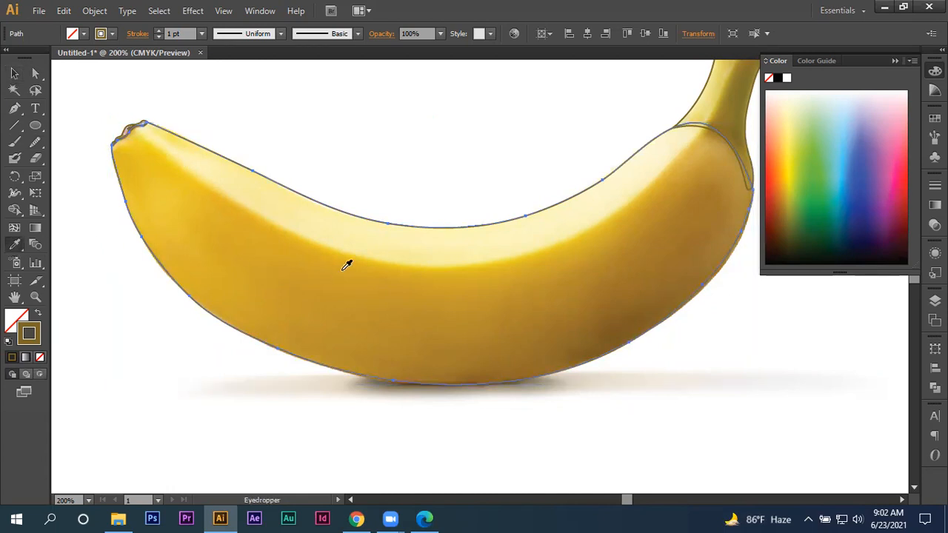
left_click(448, 276)
- Send the filled body shape behind the banana photo
left_click(14, 74)
right_click(279, 197)
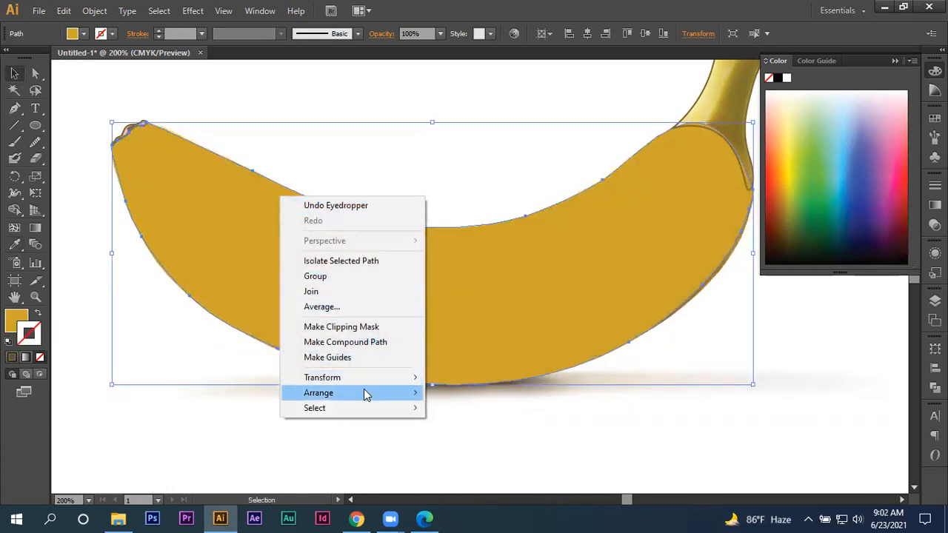
mouse_move(363, 392)
left_click(481, 425)
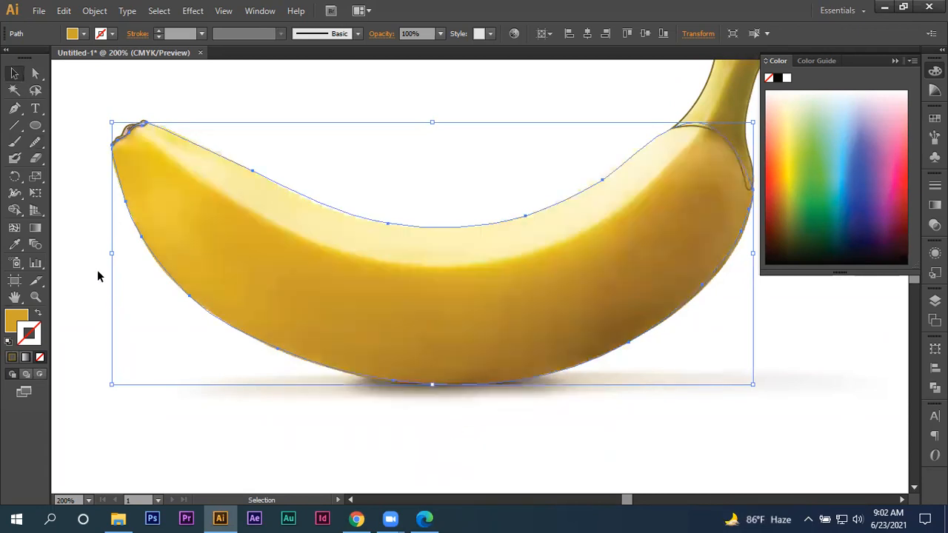
- Add a mesh point at mid-body just below the pale highlight and colour it with the bright yellow sampled from the photo there
left_click(15, 227)
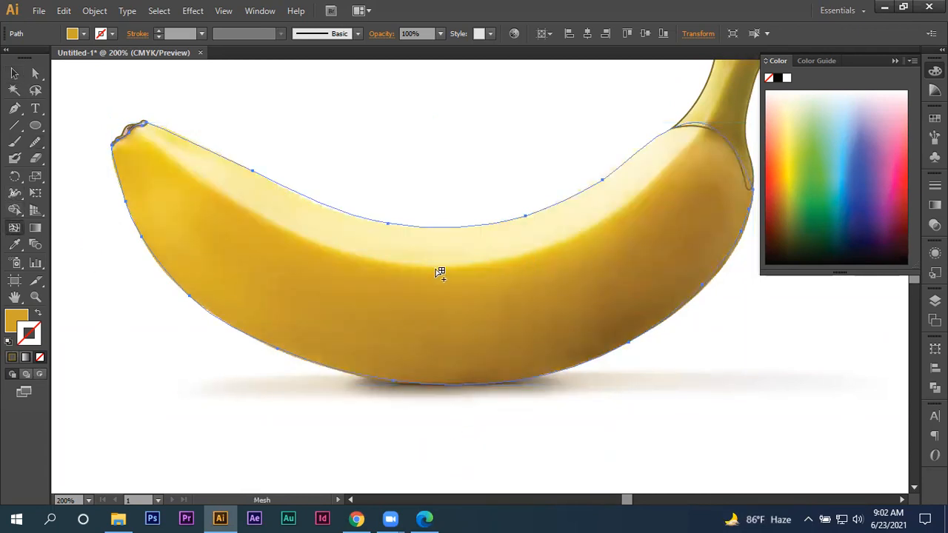
scroll(462, 275, "up", 2)
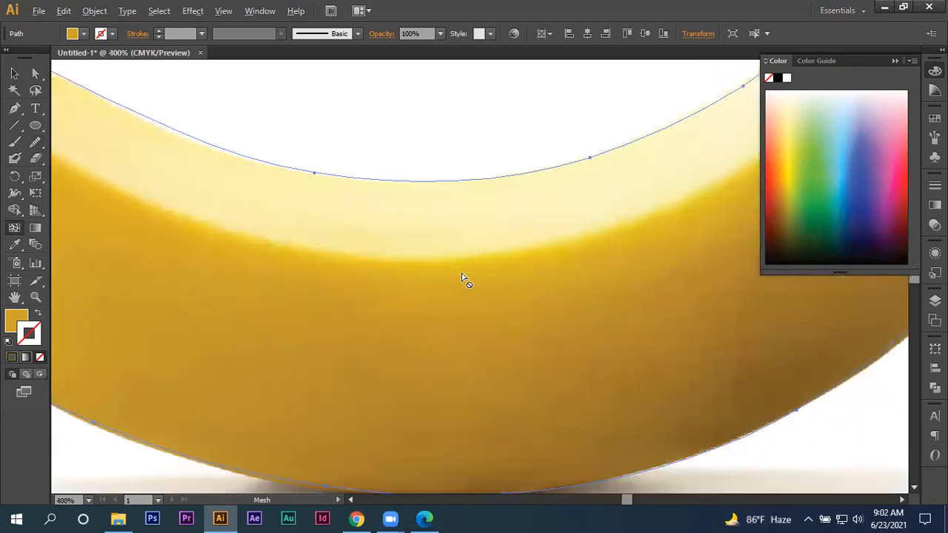
left_click(416, 273)
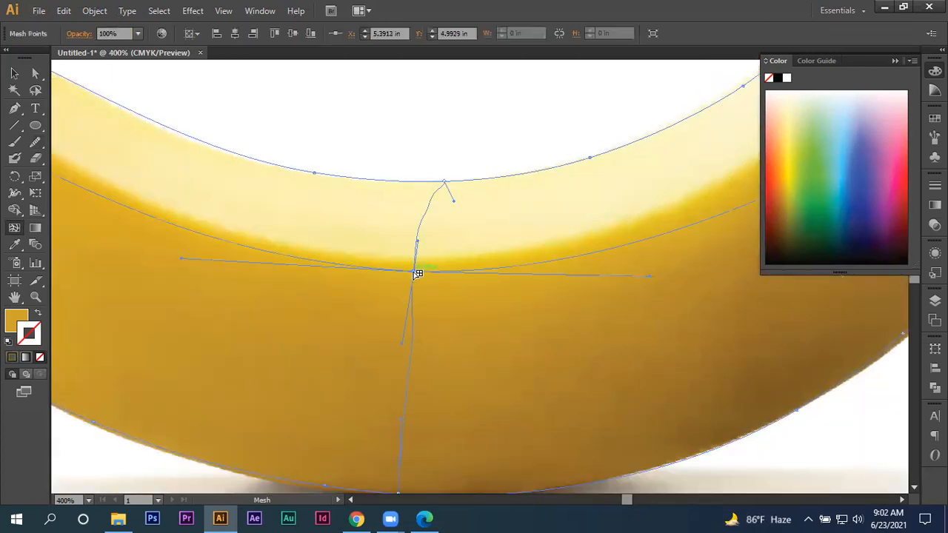
left_click(15, 244)
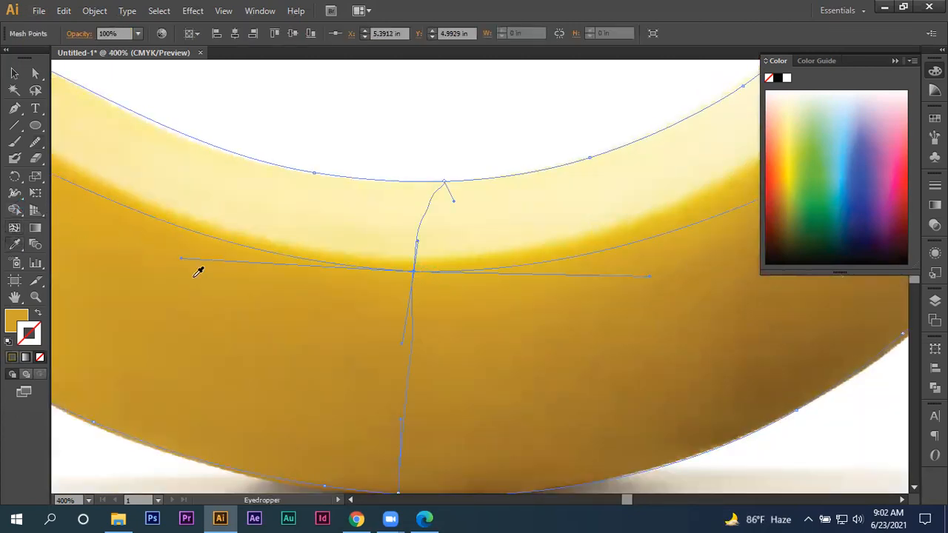
left_click(410, 264)
scroll(413, 319, "down", 2)
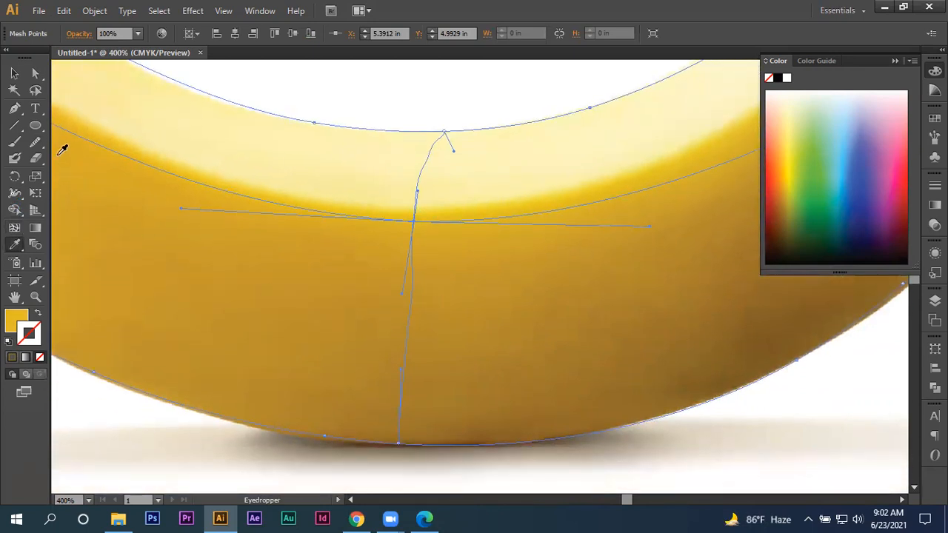
- Add a second mesh point lower on the central mesh line and colour it with the darker gold sampled beside it
left_click(14, 227)
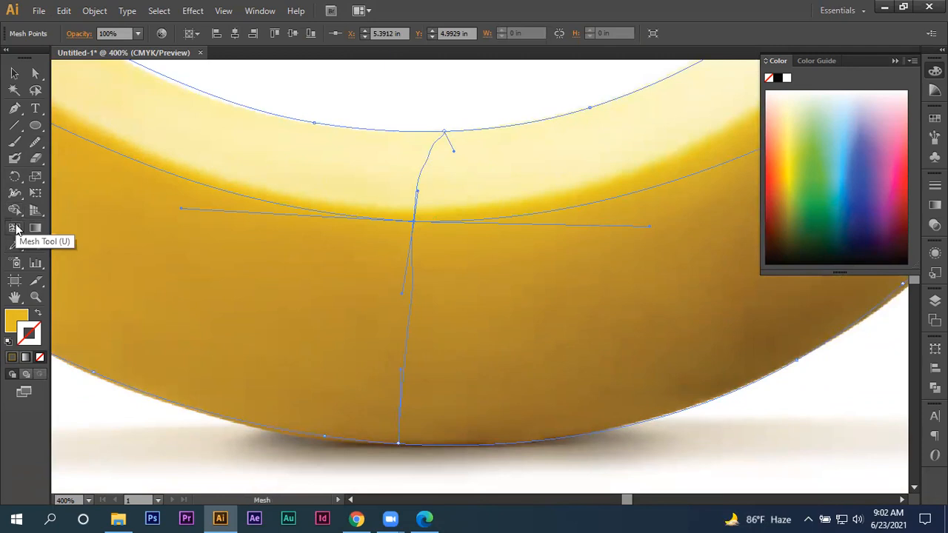
left_click(411, 313)
left_click(14, 245)
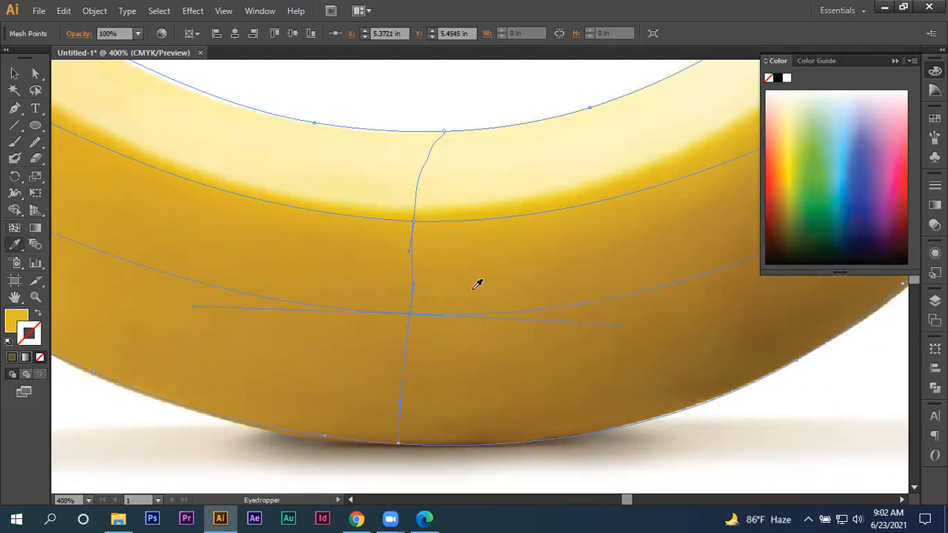
left_click(405, 307)
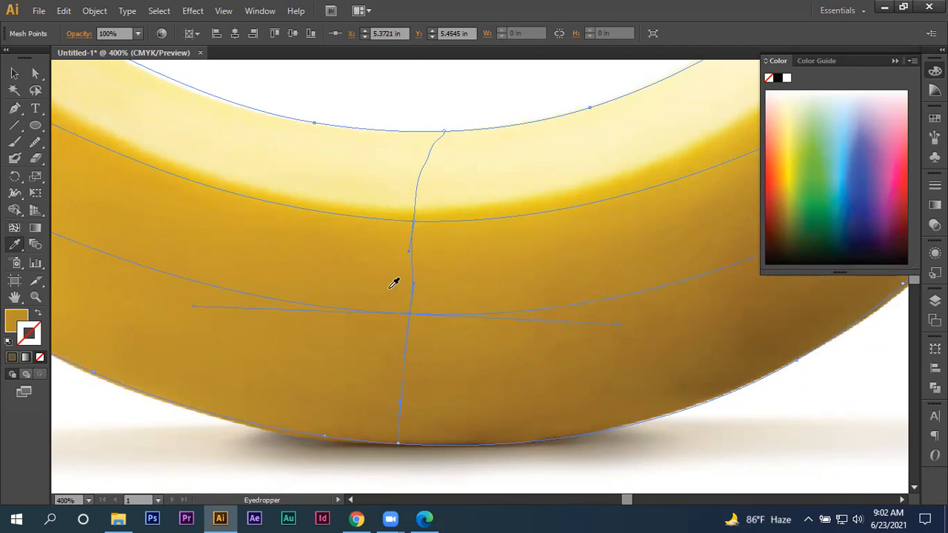
- Add a third mesh point just above the banana's bottom edge and colour it with the brown sampled from the photo there
left_click(14, 228)
left_click(403, 433)
left_click(15, 245)
left_click(398, 437)
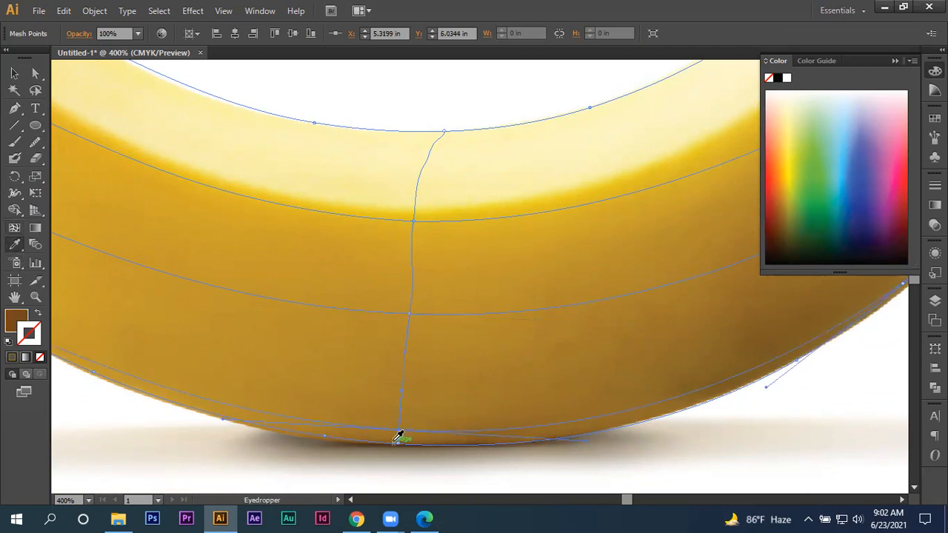
left_click(397, 428)
- Bring the body mesh in front of the photo and deselect it to check the shading
key("ctrl+minus")
key("ctrl+minus")
key("ctrl+minus")
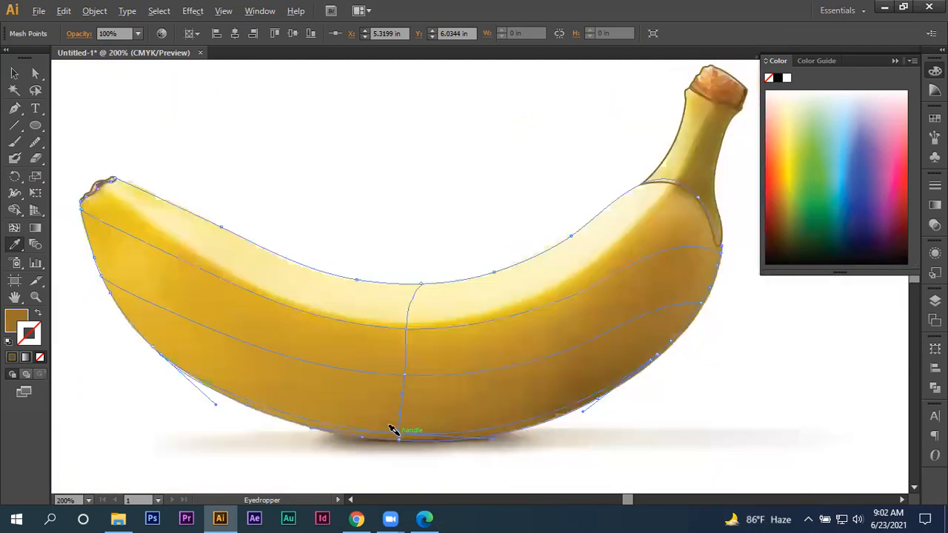
left_click(15, 73)
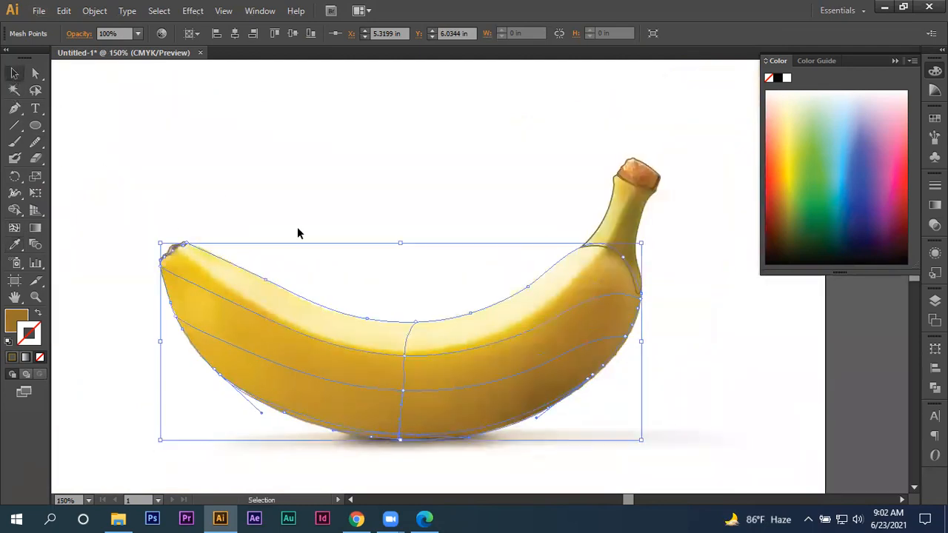
right_click(352, 330)
mouse_move(407, 410)
left_click(535, 410)
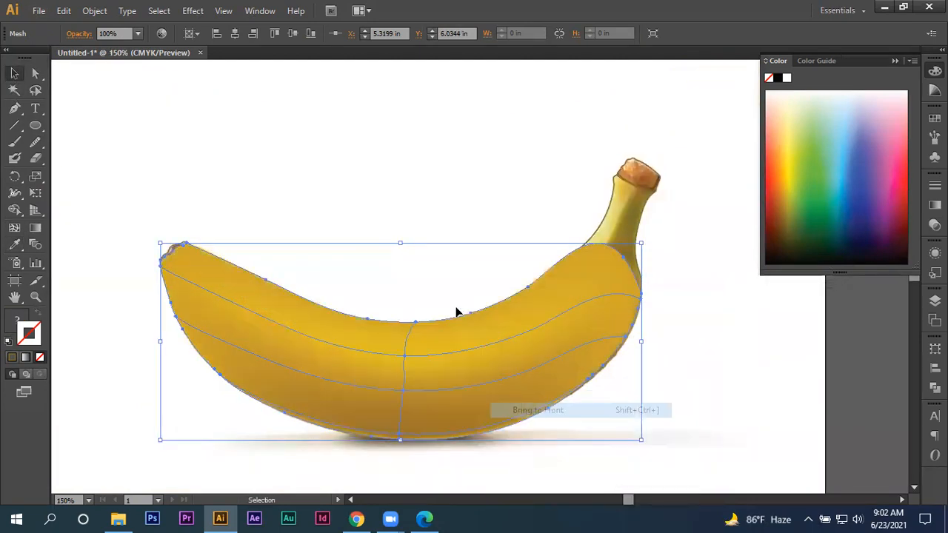
left_click(411, 188)
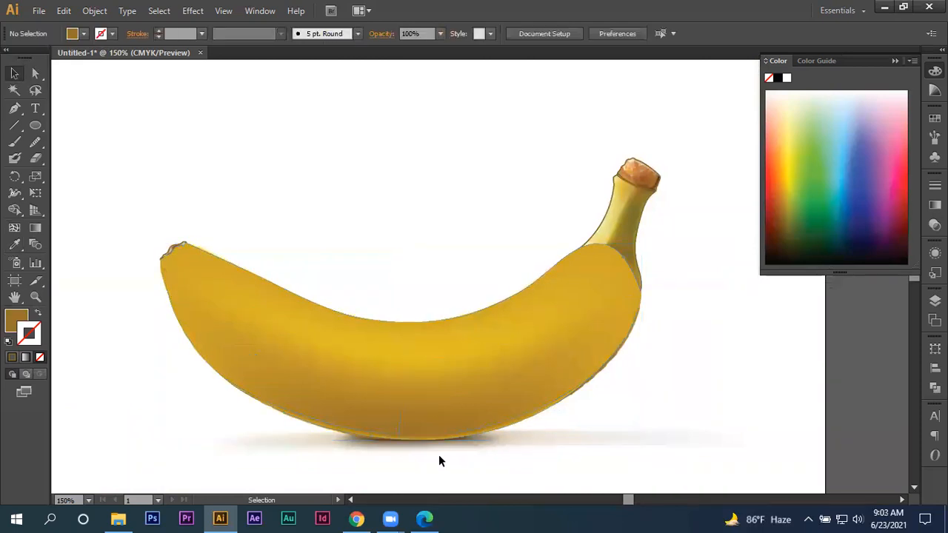
- Select the banana body mesh and send it to the back, behind the photo
scroll(456, 452, "up", 1)
right_click(402, 370)
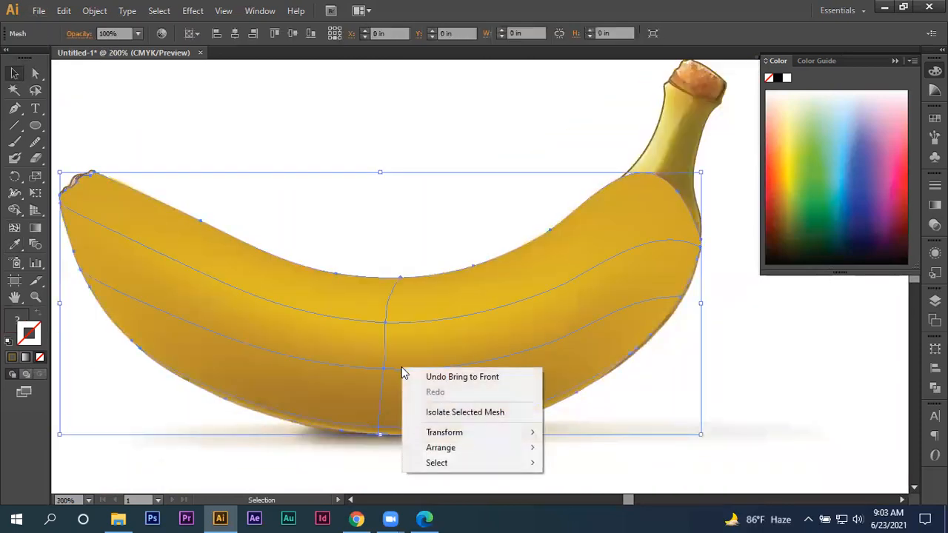
mouse_move(455, 447)
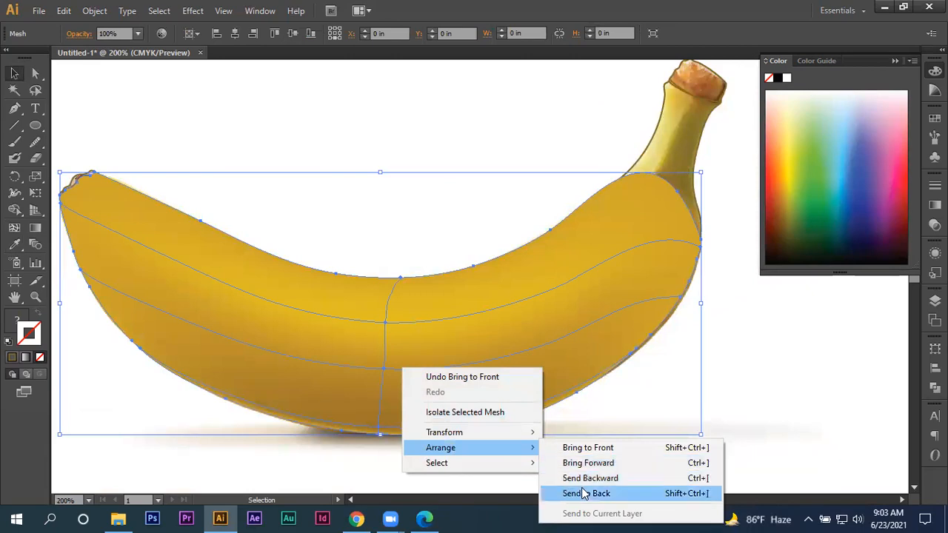
left_click(586, 493)
- Select the tip outline at the banana's blunt end and fill it with the dark brown sampled from the photo's tip
scroll(467, 437, "down", 1)
scroll(176, 235, "up", 2)
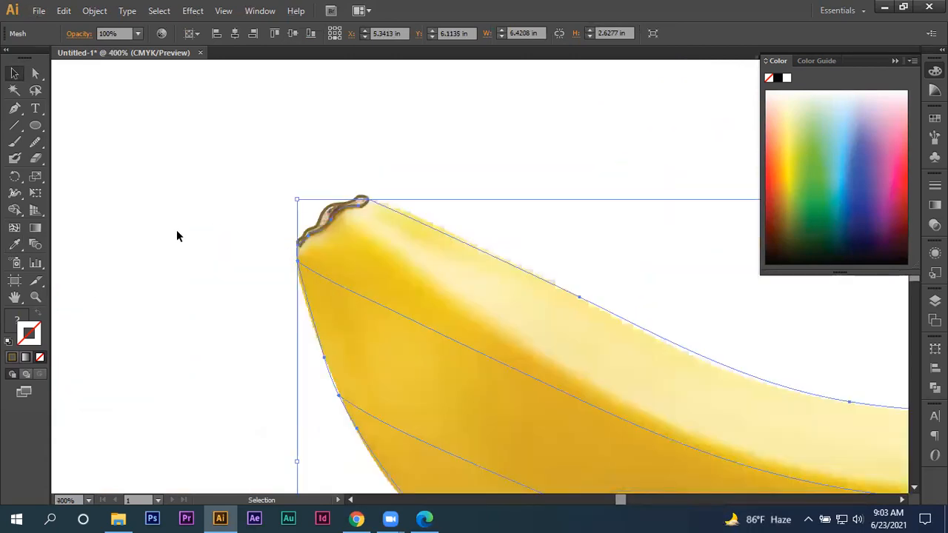
left_click(337, 218)
key("i")
left_click(356, 251)
left_click(23, 313)
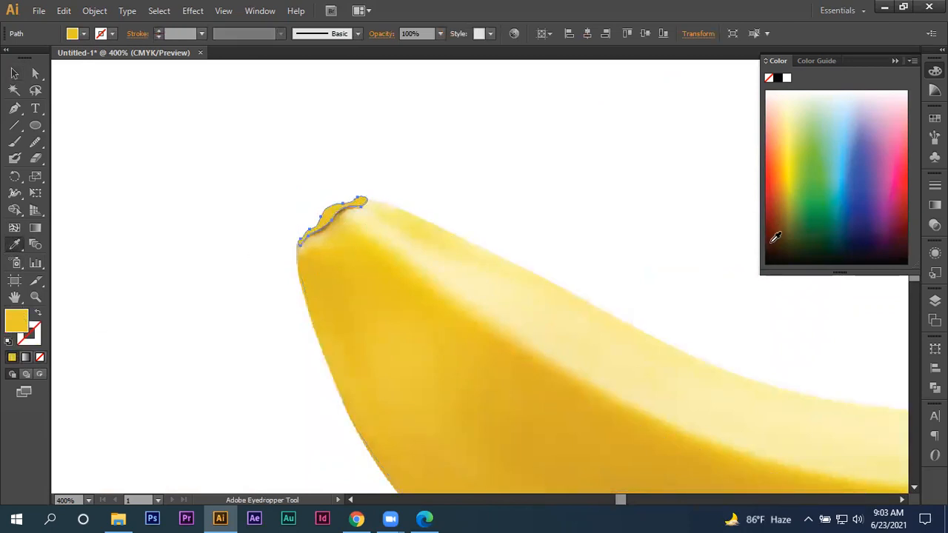
key("shift+x")
scroll(303, 167, "up", 6)
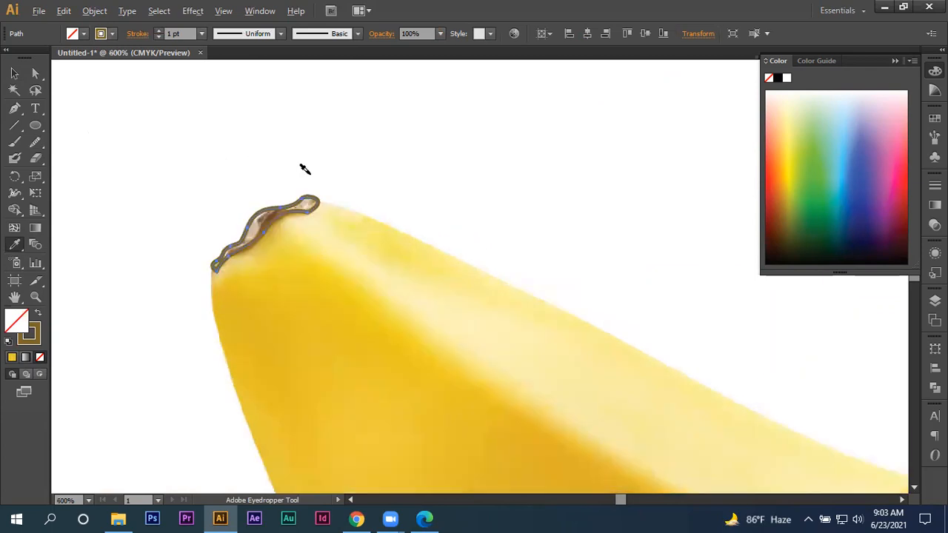
left_click(264, 254)
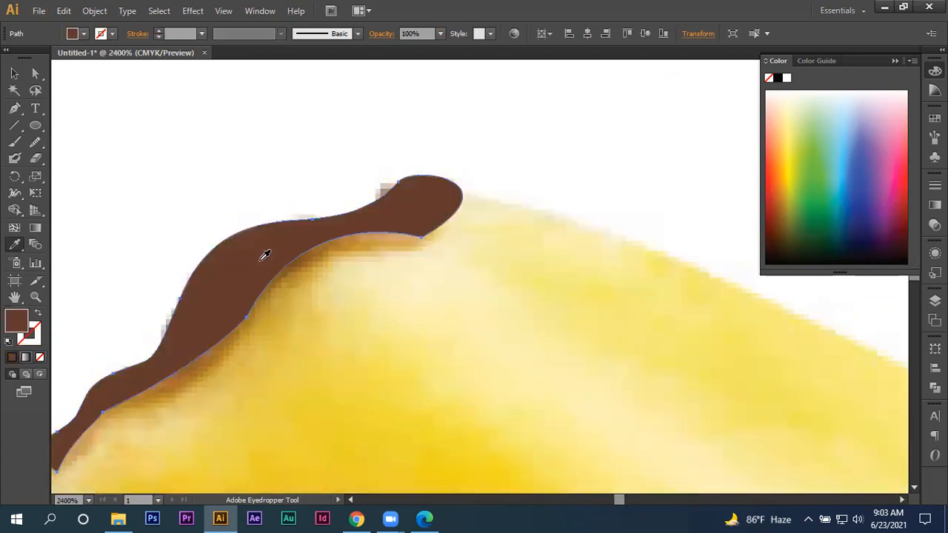
- Send the brown-filled tip shape to the back, behind the photo
scroll(263, 252, "down", 4)
left_click(14, 73)
left_click(268, 257)
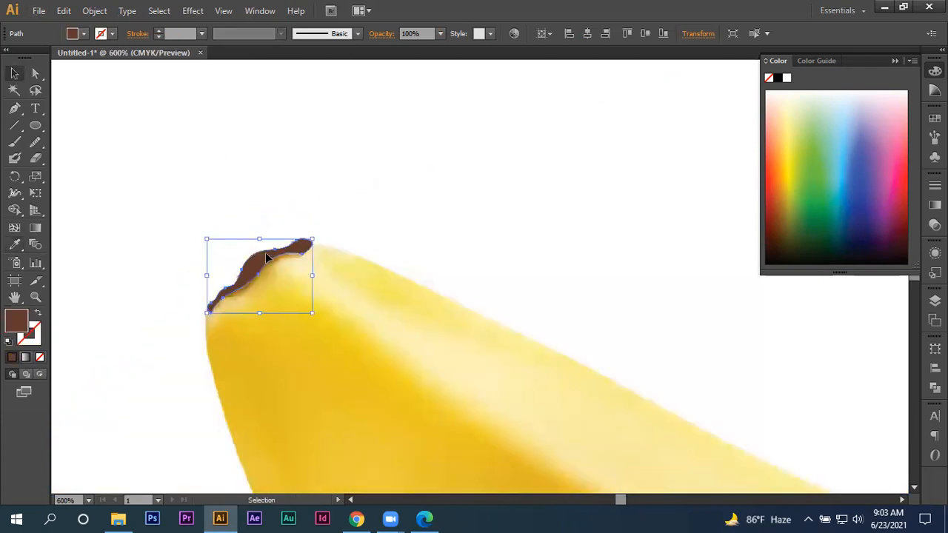
right_click(249, 274)
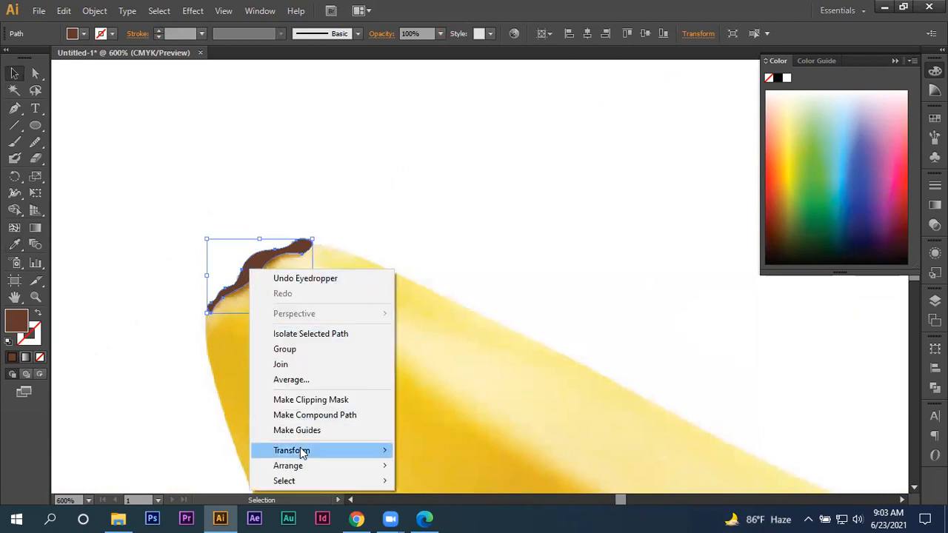
mouse_move(303, 463)
left_click(449, 445)
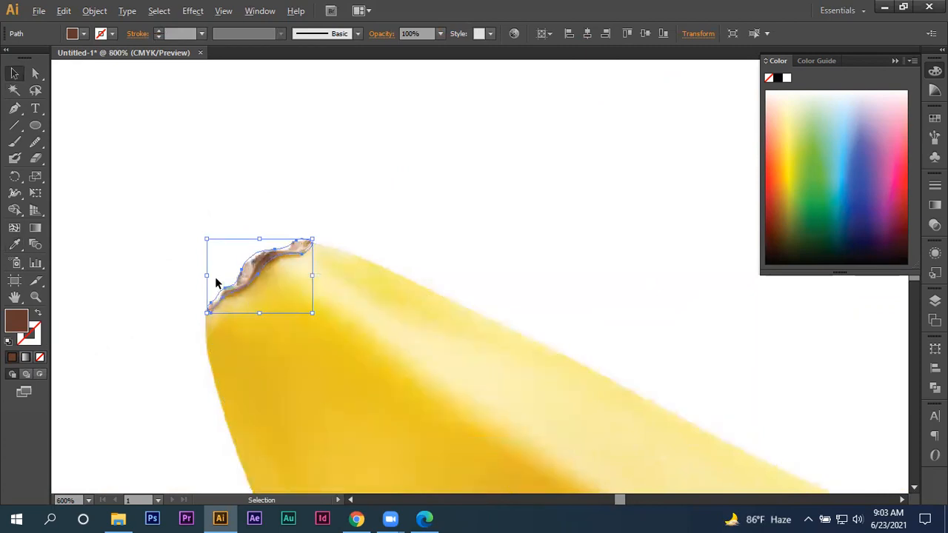
- Add a mesh point in the middle of the tip shape and colour it with the brown sampled from the photo's dark ridge
scroll(215, 279, "up", 3)
left_click(14, 228)
scroll(345, 251, "up", 2)
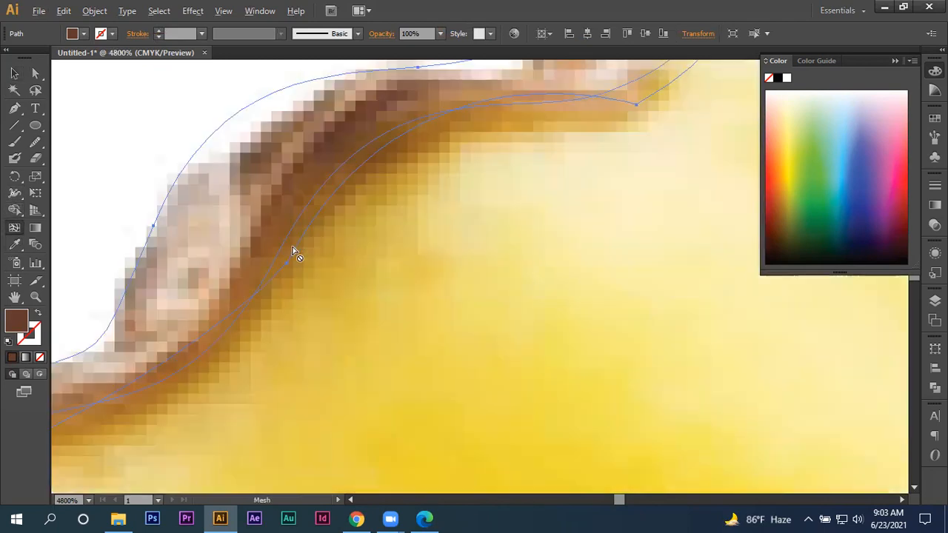
scroll(324, 242, "down", 1)
scroll(324, 291, "down", 2)
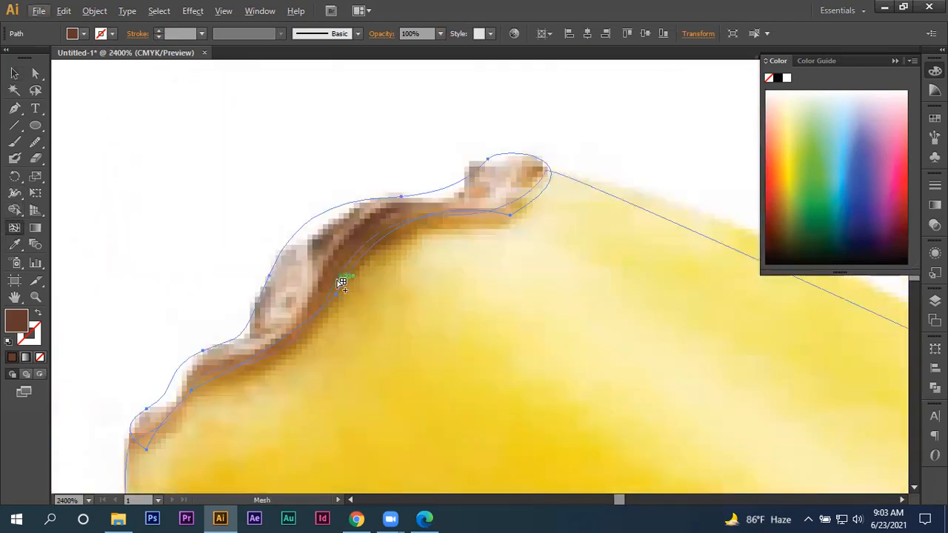
left_click(355, 242)
key("i")
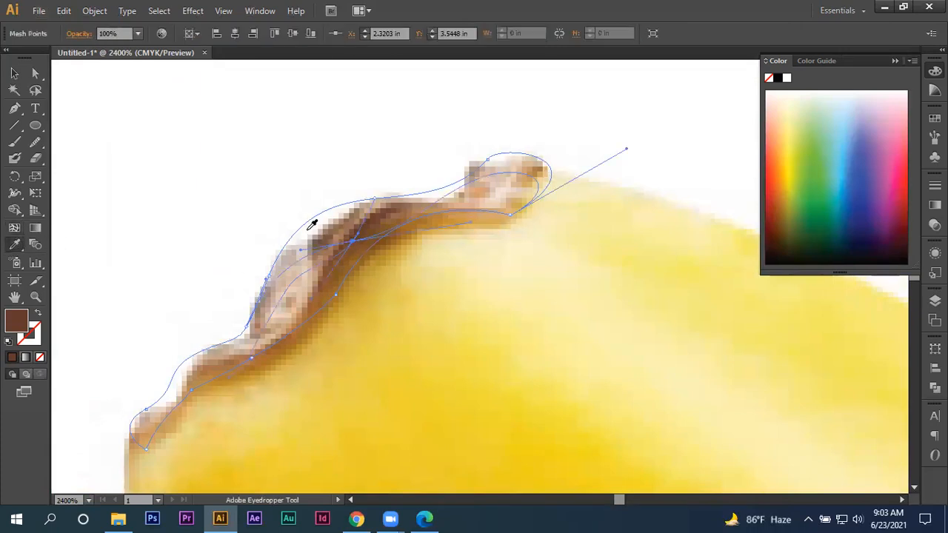
left_click(374, 220)
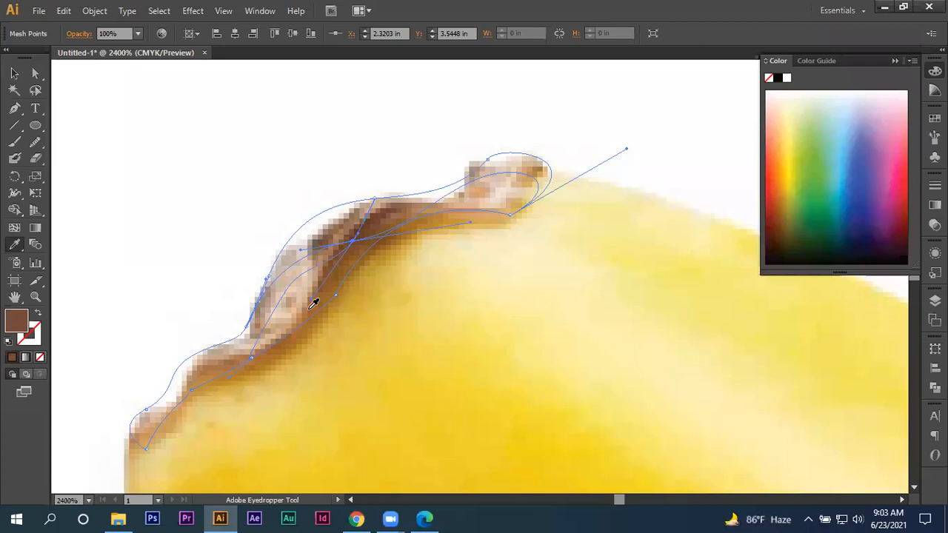
- Add a second mesh point on the lower part of the tip, colour it with the lighter brown sampled there, and deselect the mesh
scroll(313, 304, "down", 1)
left_click(15, 228)
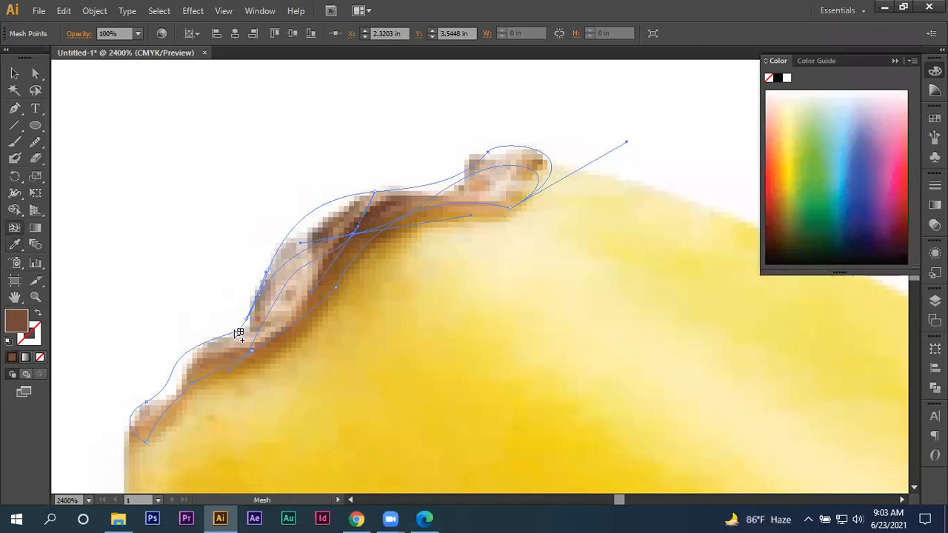
left_click(230, 347)
left_click(14, 245)
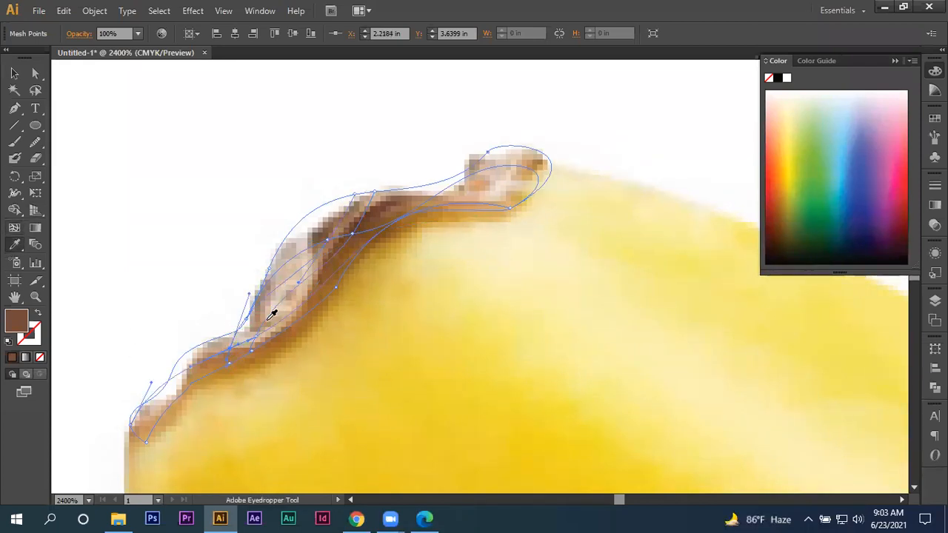
left_click(230, 347)
left_click(17, 74)
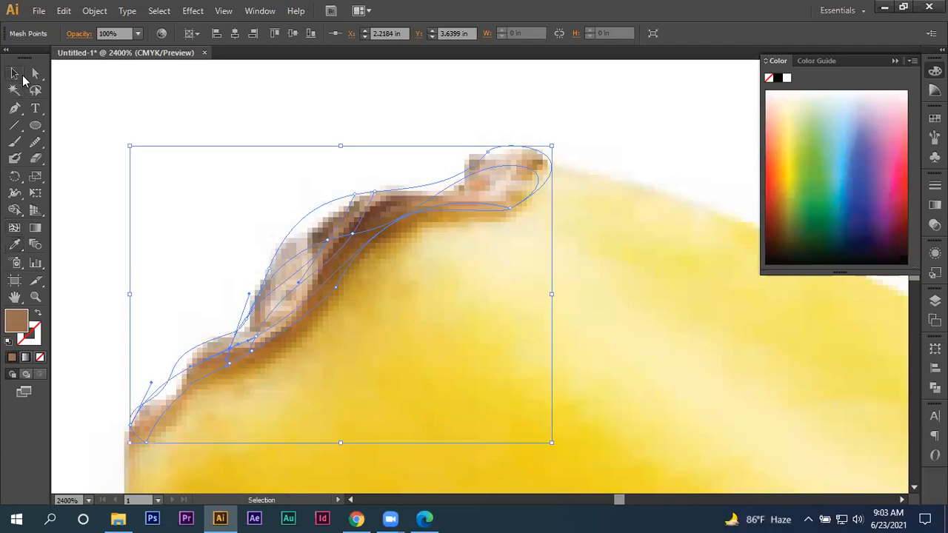
left_click(262, 205)
- Select the stem outline and fill it with the olive tone sampled from the shaded side of the photo's stem
scroll(262, 224, "down", 3)
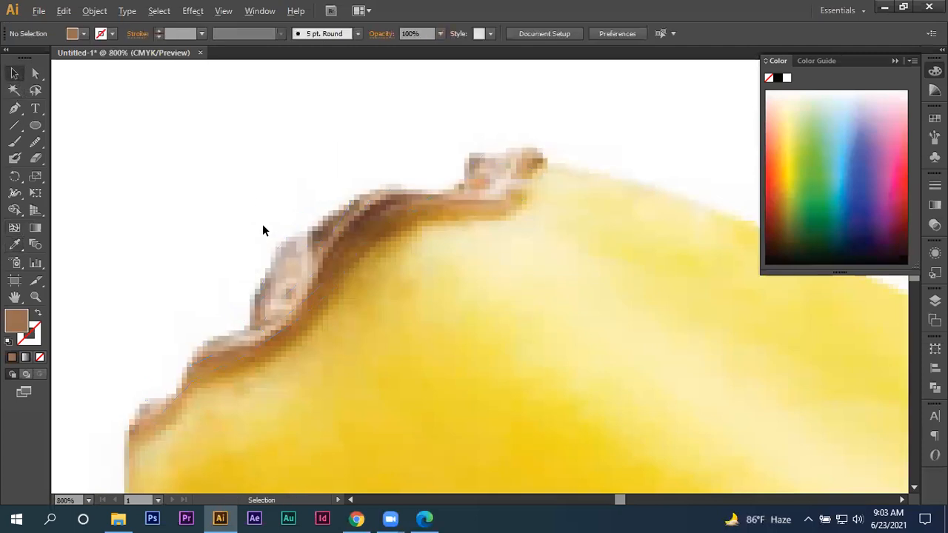
scroll(262, 226, "down", 3)
left_click_drag(534, 285, 114, 279)
left_click_drag(430, 304, 170, 326)
left_click(444, 202)
scroll(479, 197, "up", 2)
left_click_drag(478, 197, 275, 250)
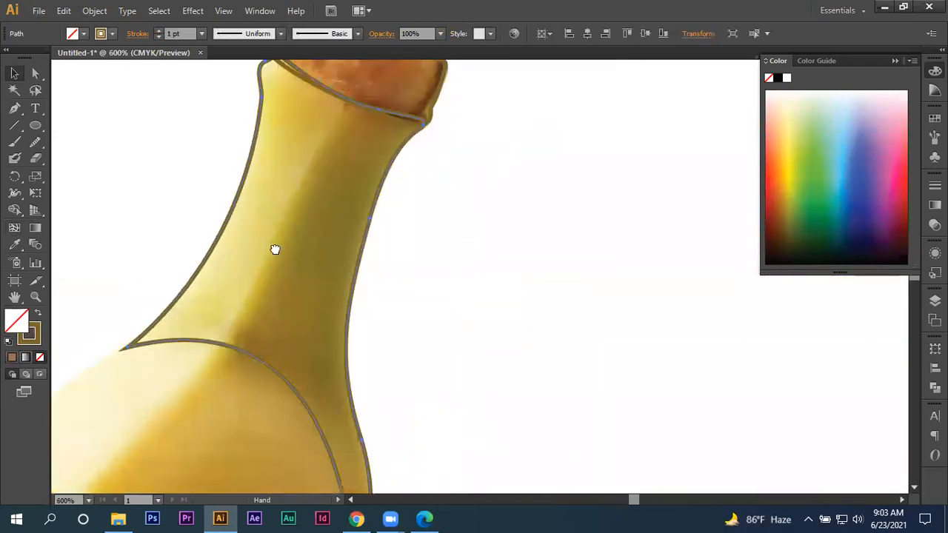
left_click(14, 244)
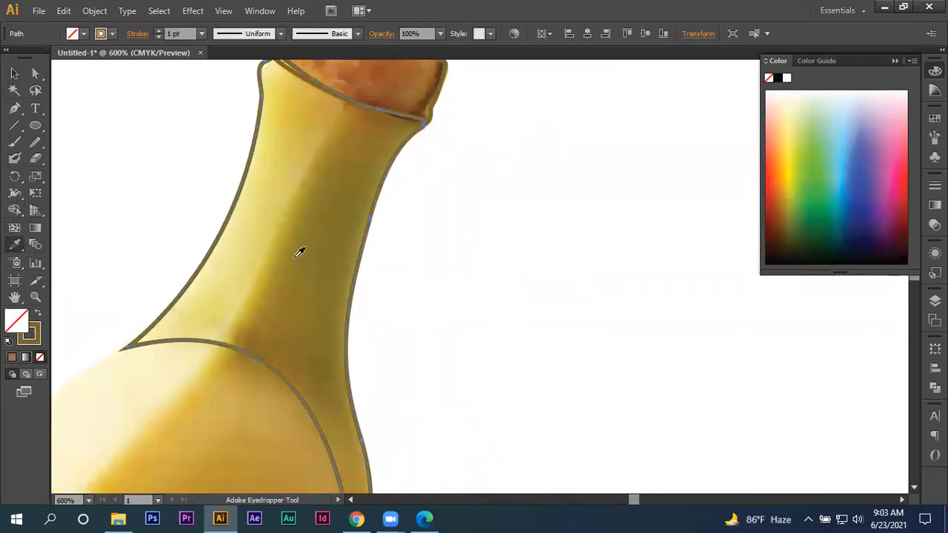
left_click(308, 236)
- Send the olive-filled stem shape to the back, behind the photo, and deselect it
left_click(14, 73)
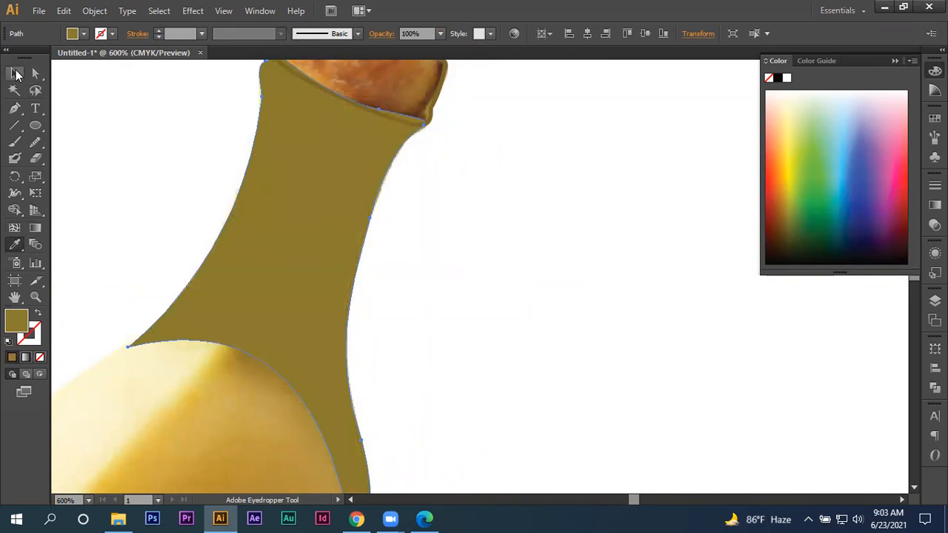
right_click(309, 194)
mouse_move(387, 390)
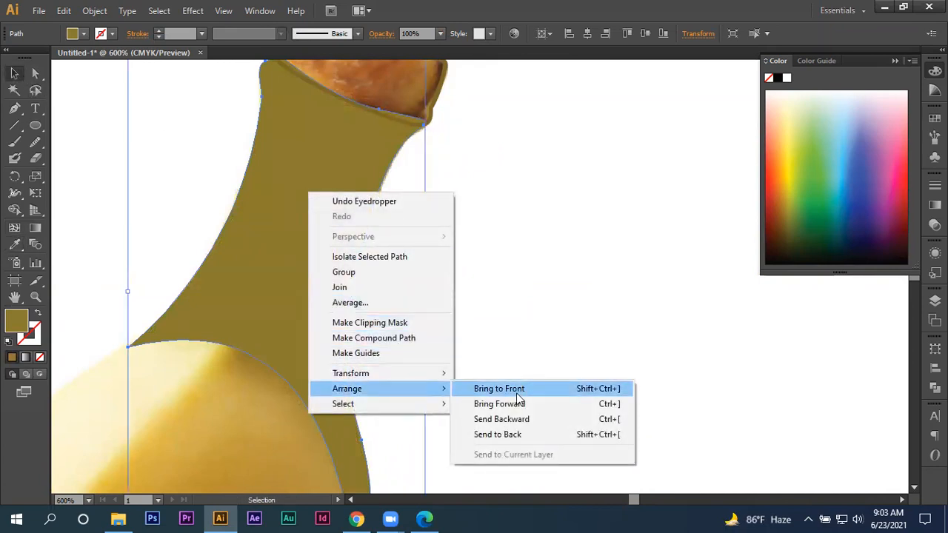
left_click(504, 435)
left_click(502, 332)
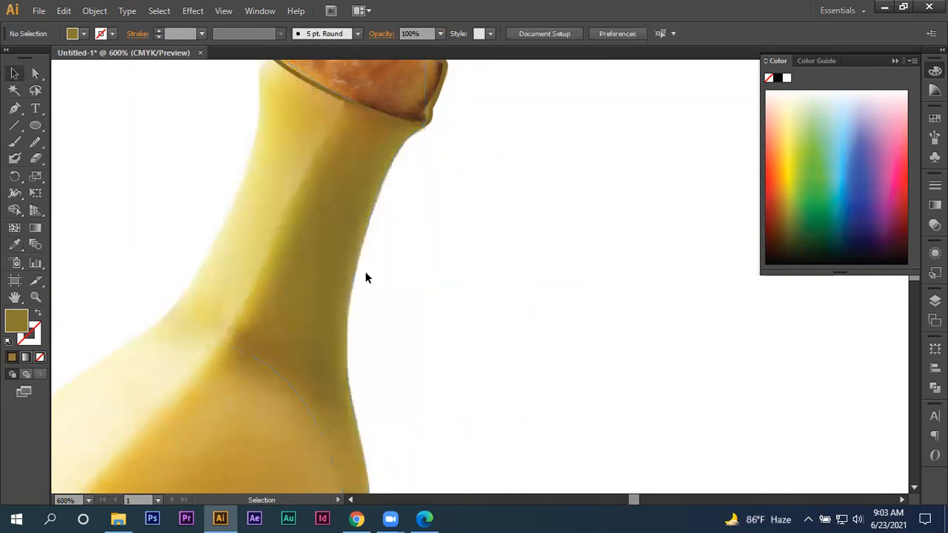
- Add a mesh point at mid-stem where light meets shade and colour it with the olive yellow sampled beside it
left_click(340, 273)
scroll(363, 282, "down", 1)
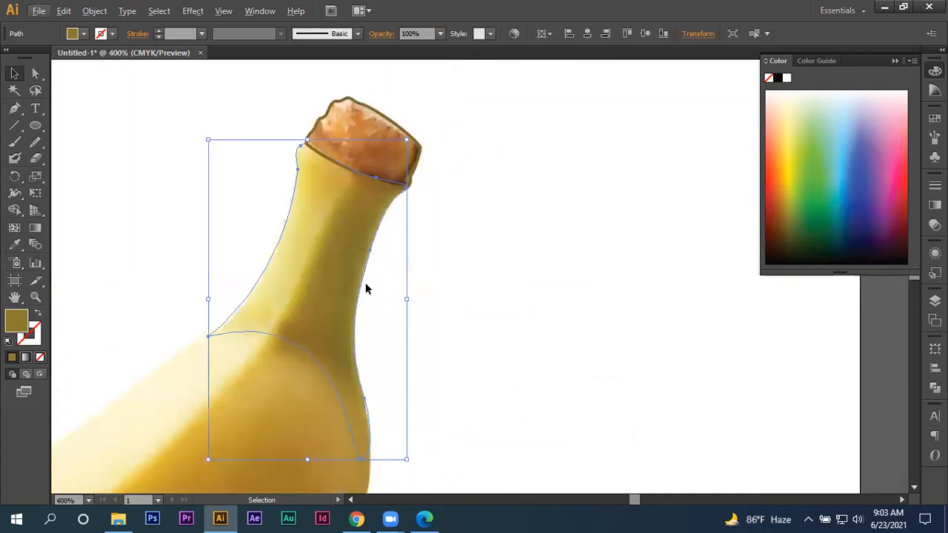
left_click(14, 227)
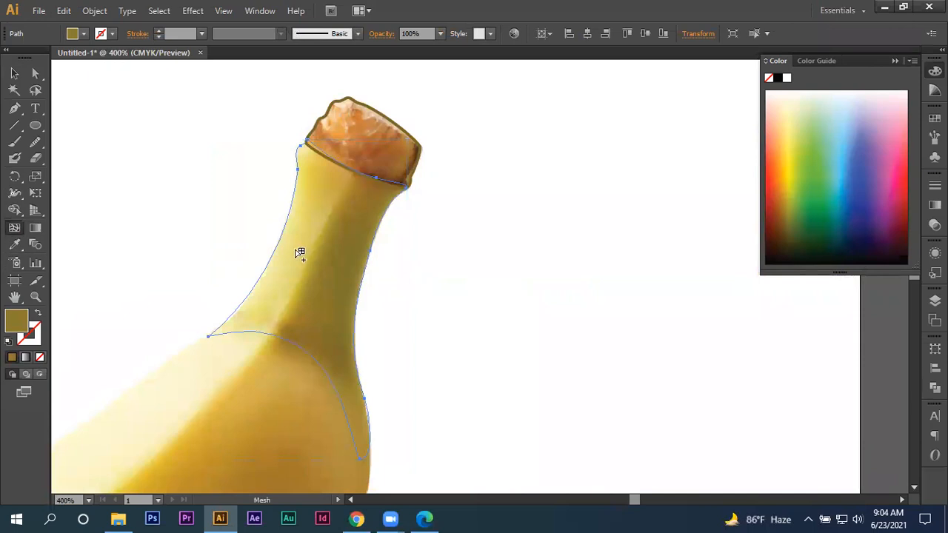
scroll(305, 255, "up", 1, "alt")
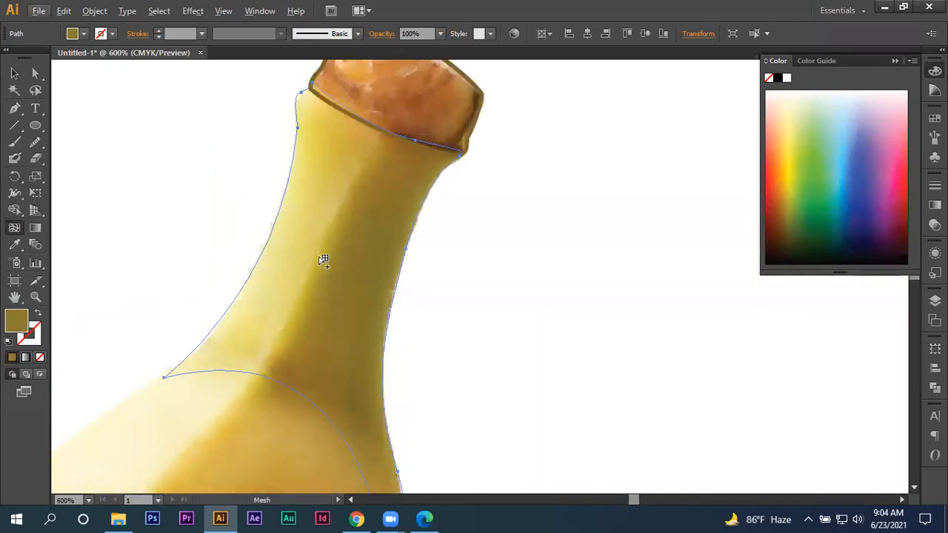
left_click(323, 260)
key("i")
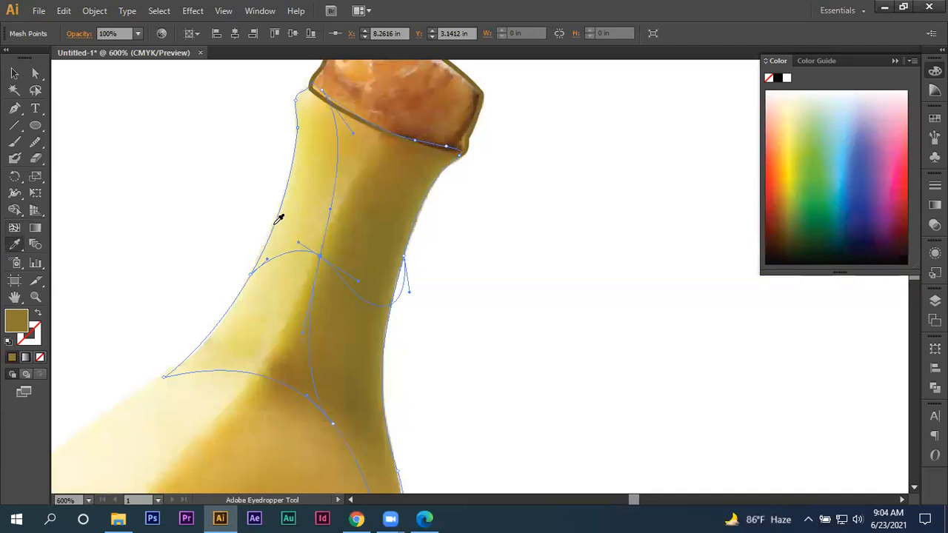
left_click(330, 240)
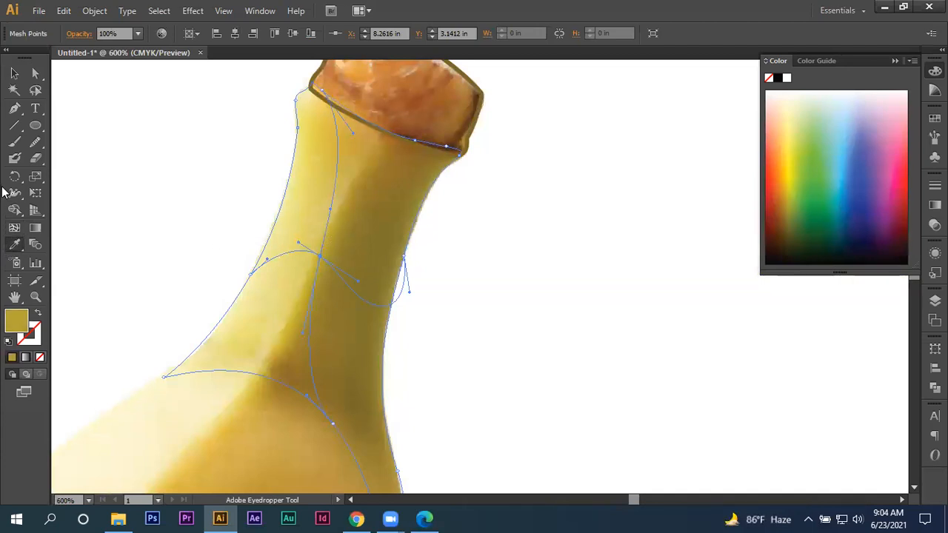
- Add a second mesh point on the stem just below the cap and colour it with the pale yellow sampled near the stem's upper edge
left_click(14, 227)
left_click(337, 135)
left_click(11, 249)
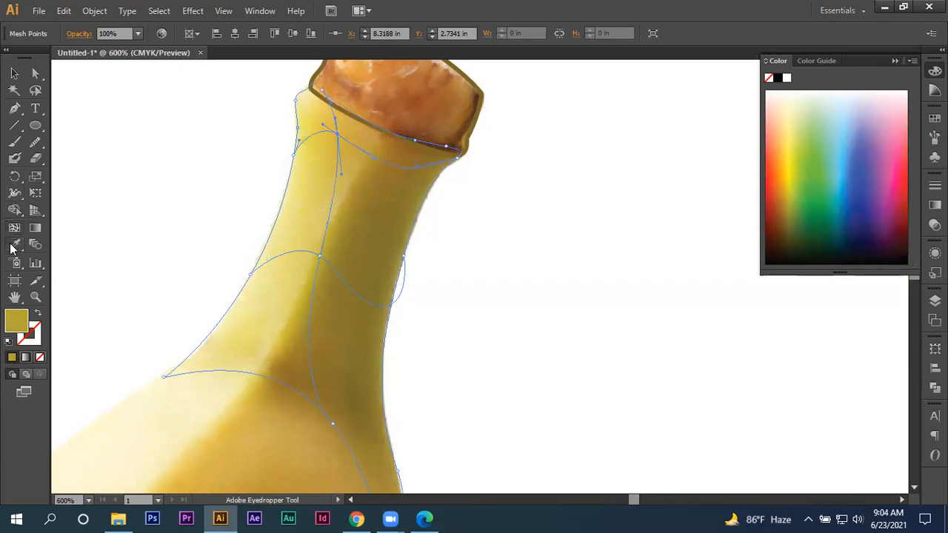
left_click(314, 106)
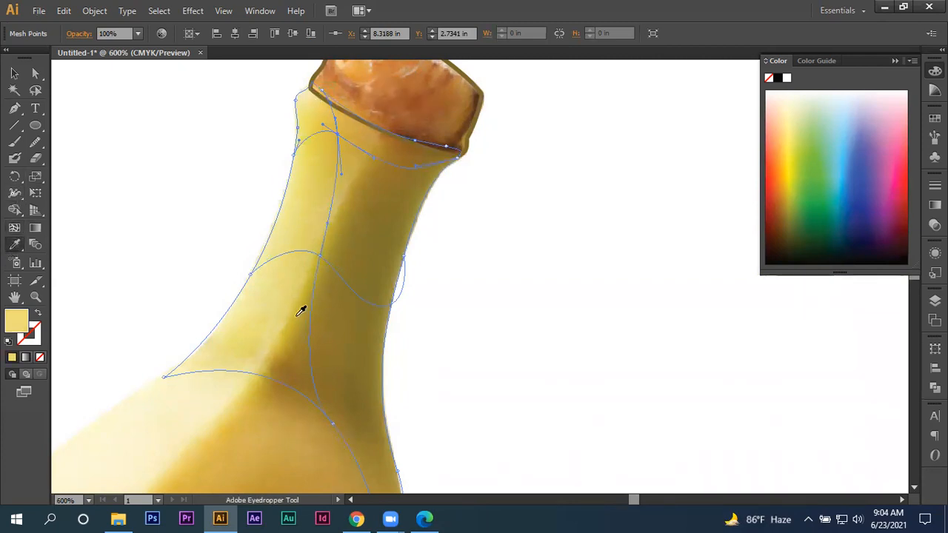
- Try to bring the stem mesh in front of the photo to check its shading
left_click(14, 73)
right_click(311, 264)
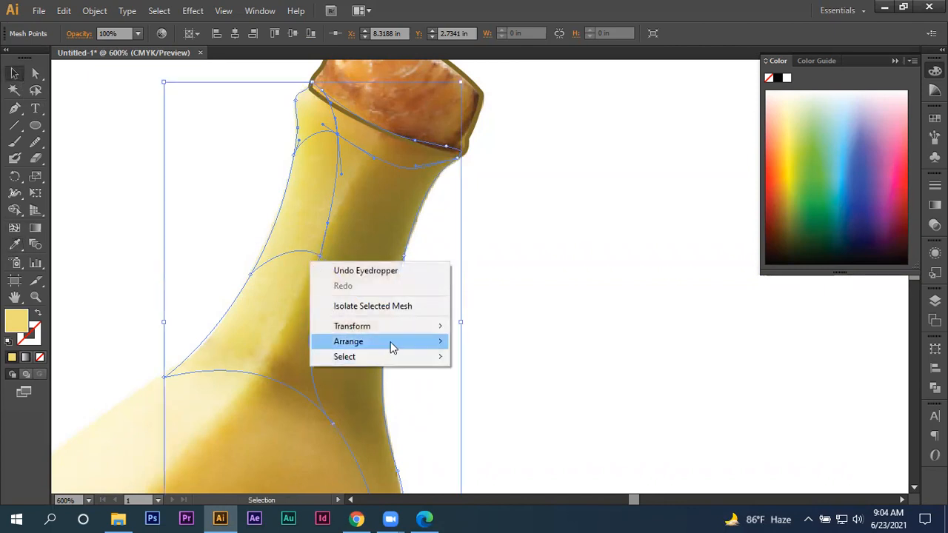
mouse_move(390, 344)
left_click(501, 340)
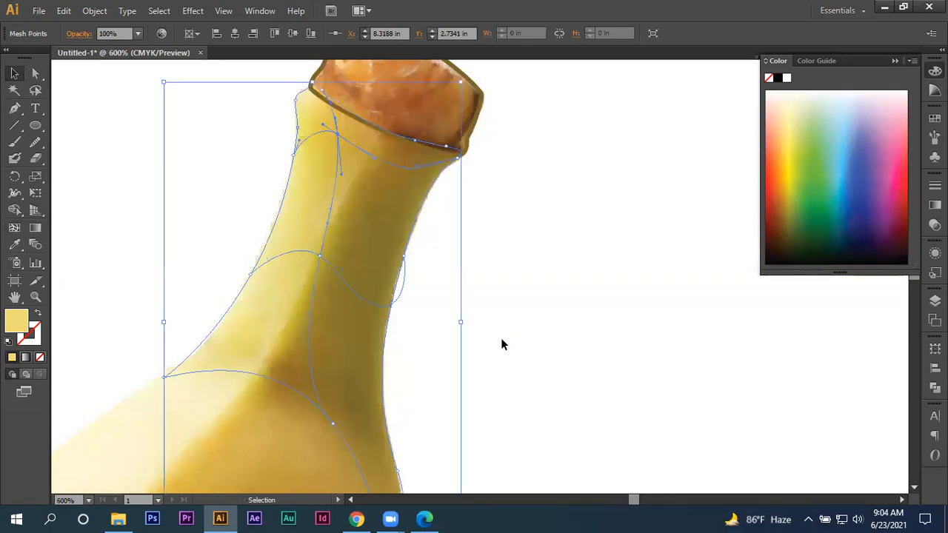
left_click(501, 340)
scroll(444, 256, "up", 1)
left_click_drag(444, 177, 472, 276)
key("ctrl+z")
left_click(545, 257)
- Select the cap outline above the stem and fill it with the orange-brown sampled from the photo's cap
left_click_drag(526, 211, 568, 391)
scroll(499, 271, "up", 3)
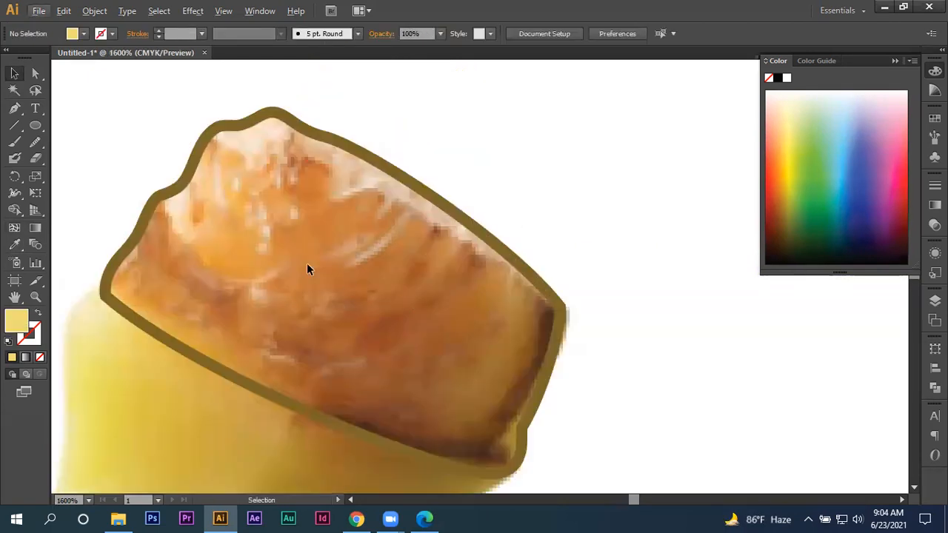
left_click(187, 183)
scroll(222, 203, "down", 1)
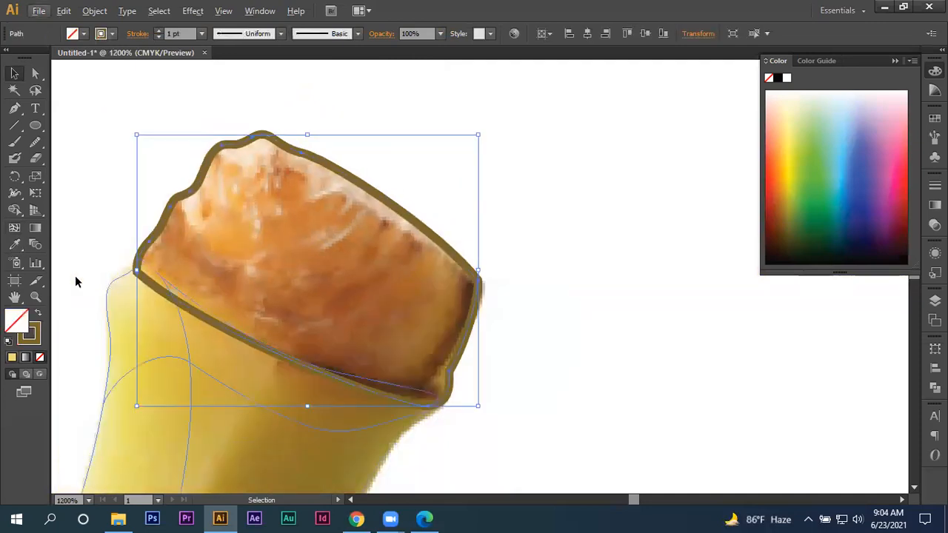
left_click(14, 244)
left_click(229, 261)
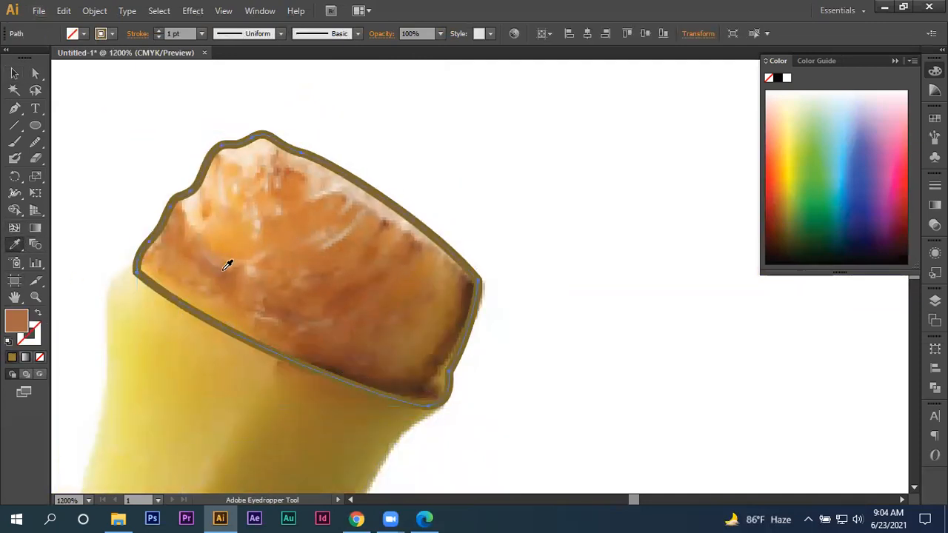
- Refill the cap outline with a darker brown sampled from the photo's cap and send the shape behind the photo
left_click(14, 73)
right_click(224, 166)
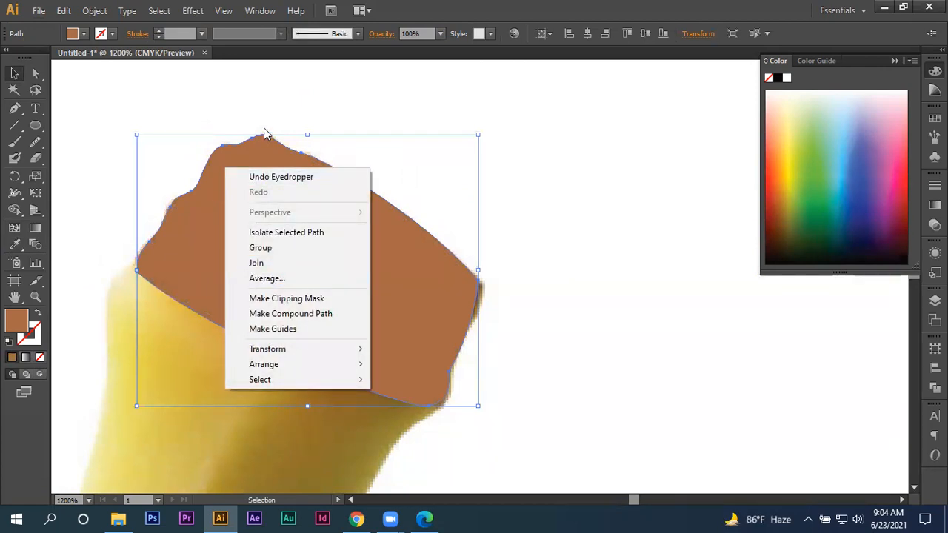
left_click(311, 100)
key("ctrl+z")
left_click(15, 245)
left_click(14, 73)
right_click(216, 196)
mouse_move(345, 396)
left_click(408, 439)
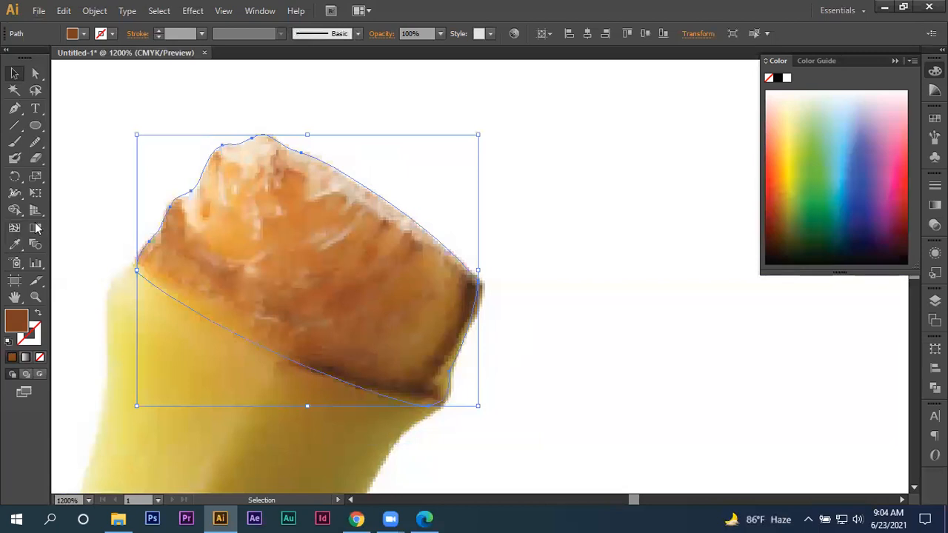
- Add a mesh point low on the cap near its outer side and colour it with the light orange sampled beside it
left_click(10, 229)
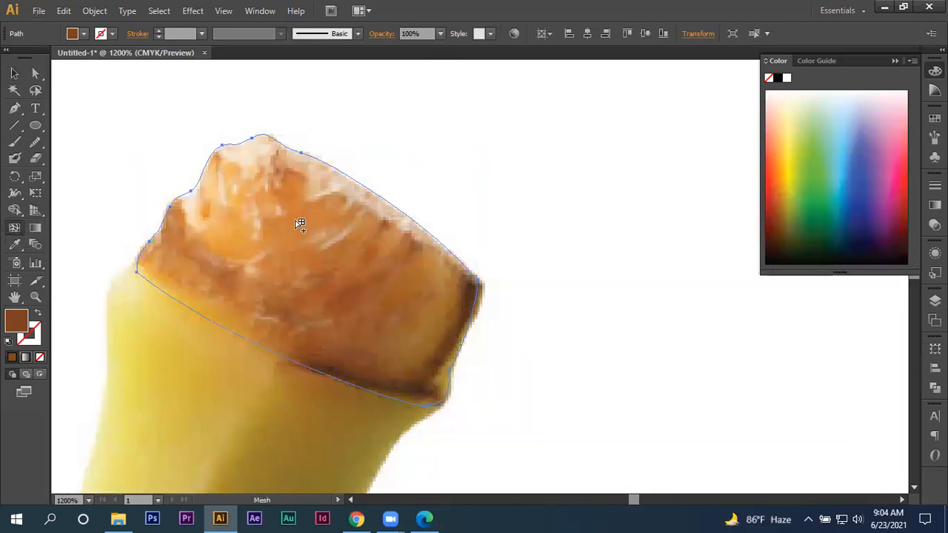
left_click(198, 253)
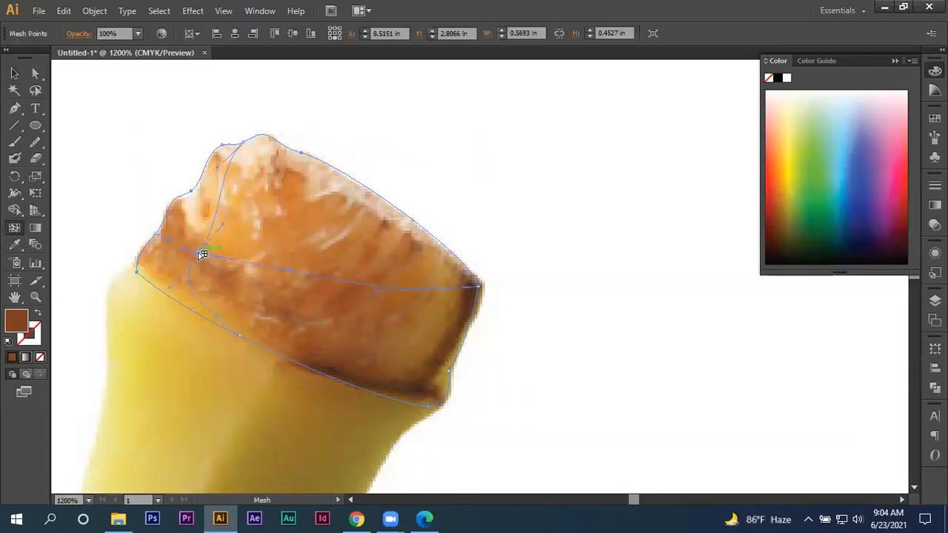
left_click(14, 245)
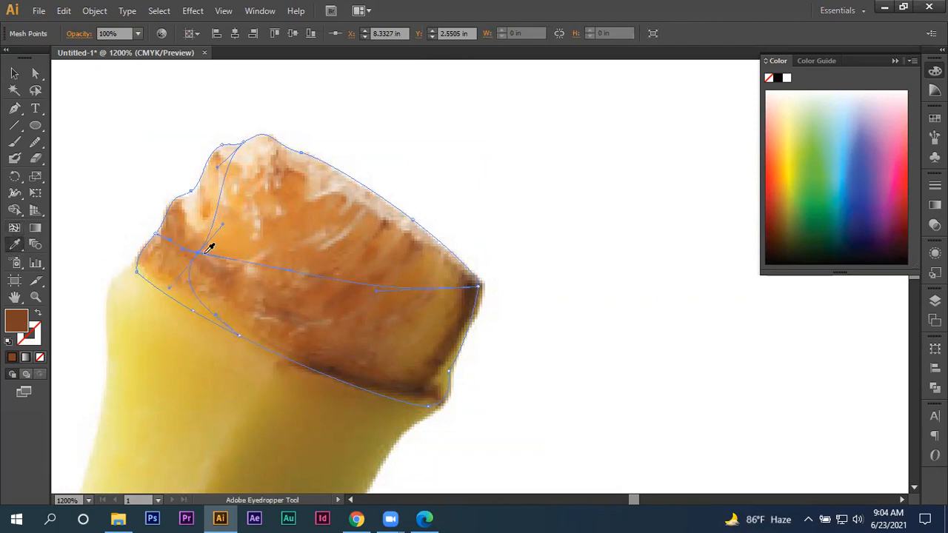
left_click(209, 247)
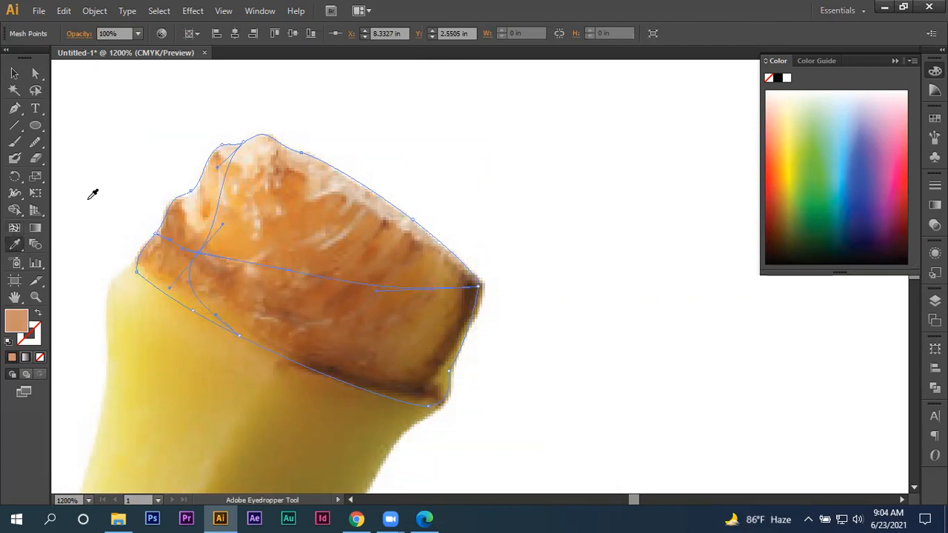
- Add a second mesh point in the cap's lower middle and colour it with the reddish brown sampled just above it
left_click(14, 230)
left_click(354, 321)
left_click(14, 245)
left_click(341, 299)
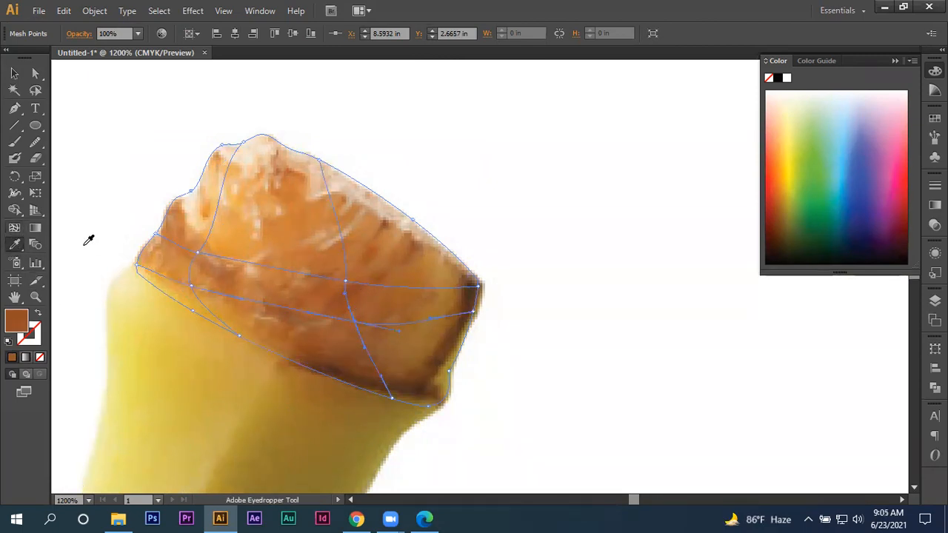
- Add a third mesh point in the cap's upper middle, colour it with the bright orange sampled there, and deselect the mesh
left_click(15, 227)
left_click(303, 196)
left_click(14, 245)
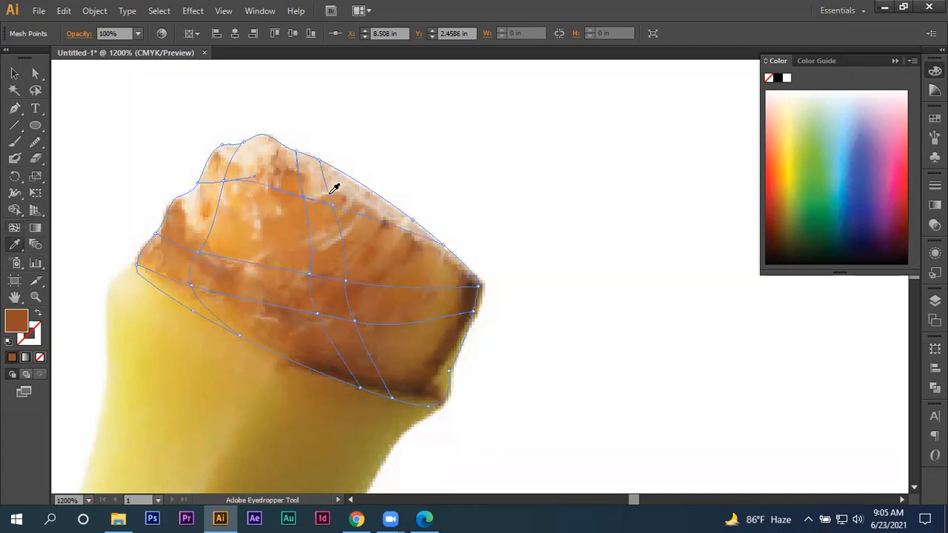
left_click(300, 198)
left_click(15, 73)
left_click(511, 272)
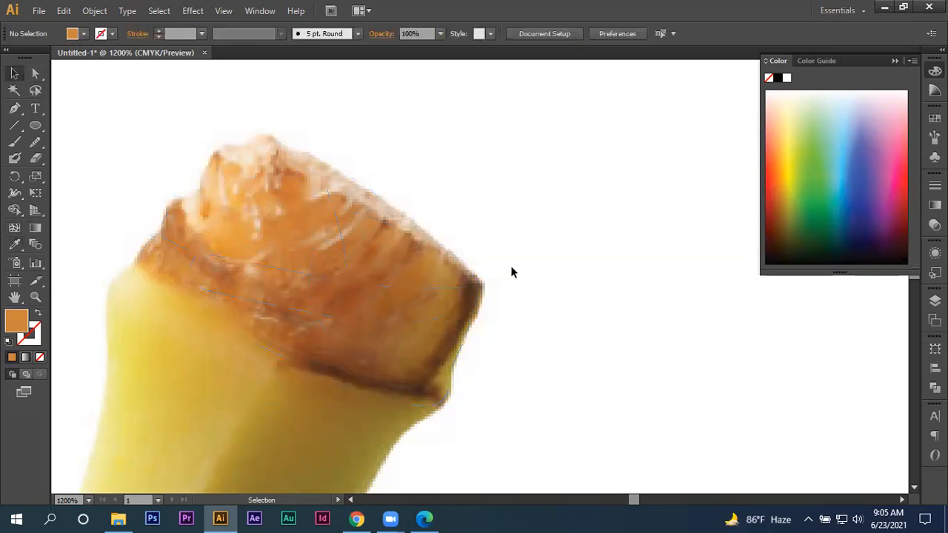
- Delete the reference banana photo so only the traced mesh shapes remain
scroll(515, 270, "down", 6)
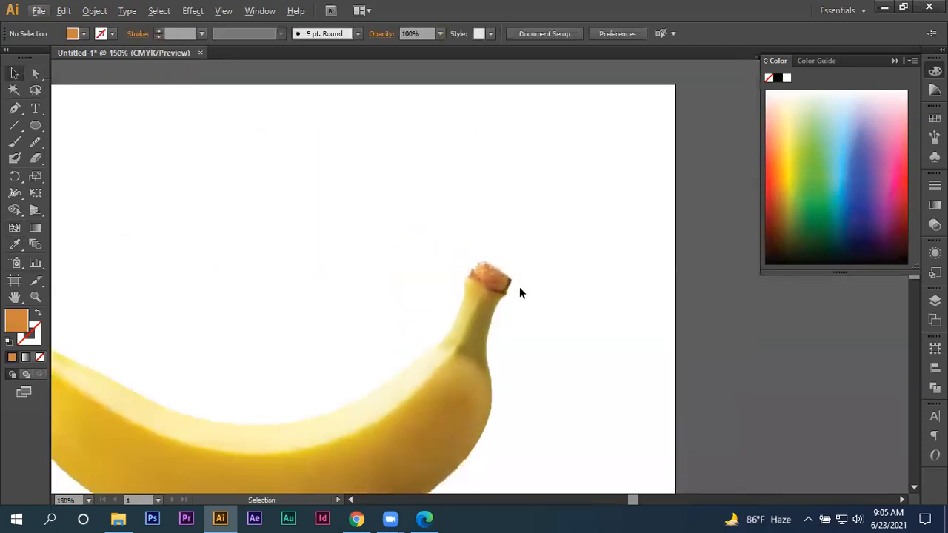
left_click_drag(522, 324, 615, 254)
right_click(532, 296)
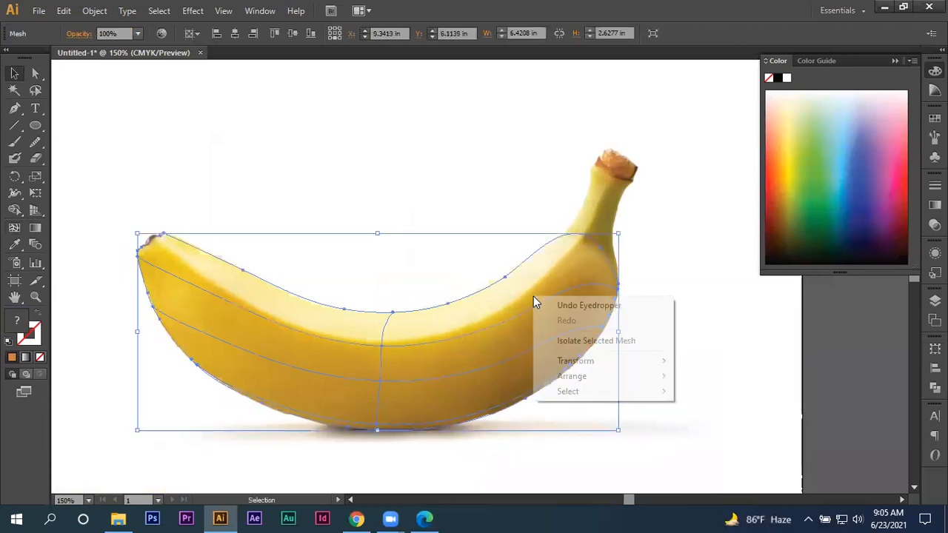
left_click(408, 239)
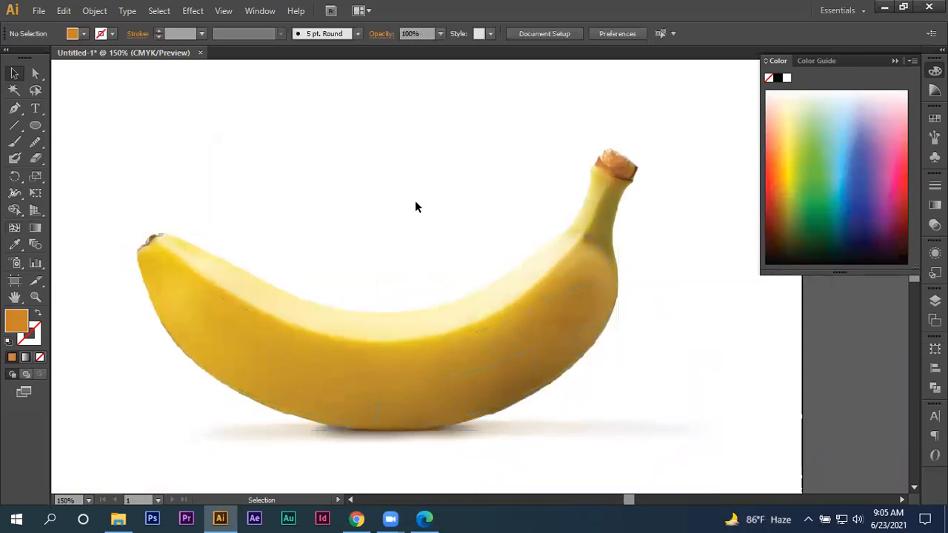
left_click(414, 206)
key("Delete")
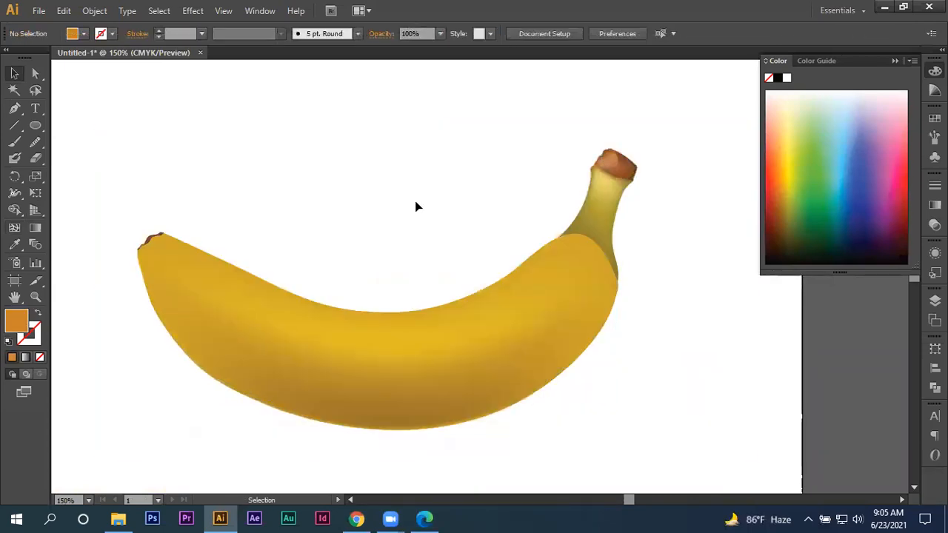
- Bring the stem mesh to the front of the banana shapes
scroll(418, 164, "down", 1)
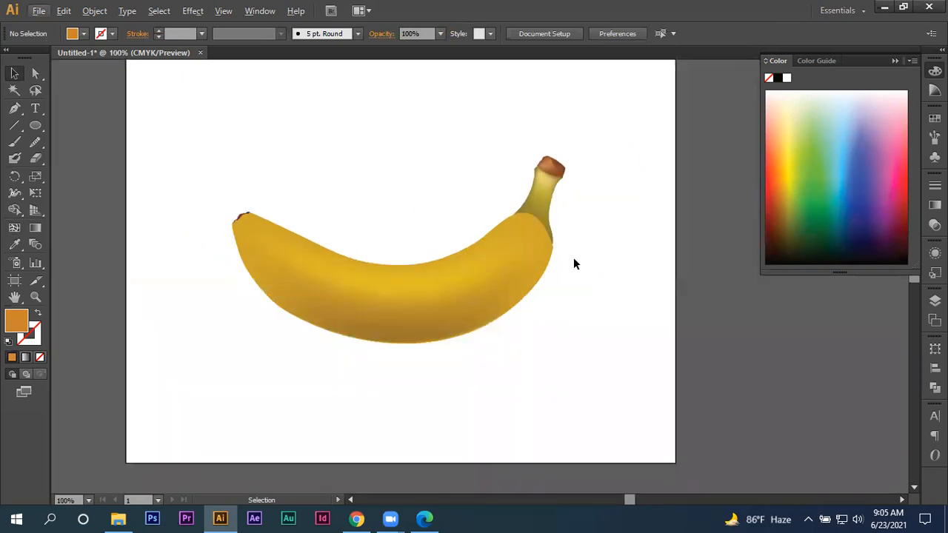
right_click(542, 215)
mouse_move(578, 297)
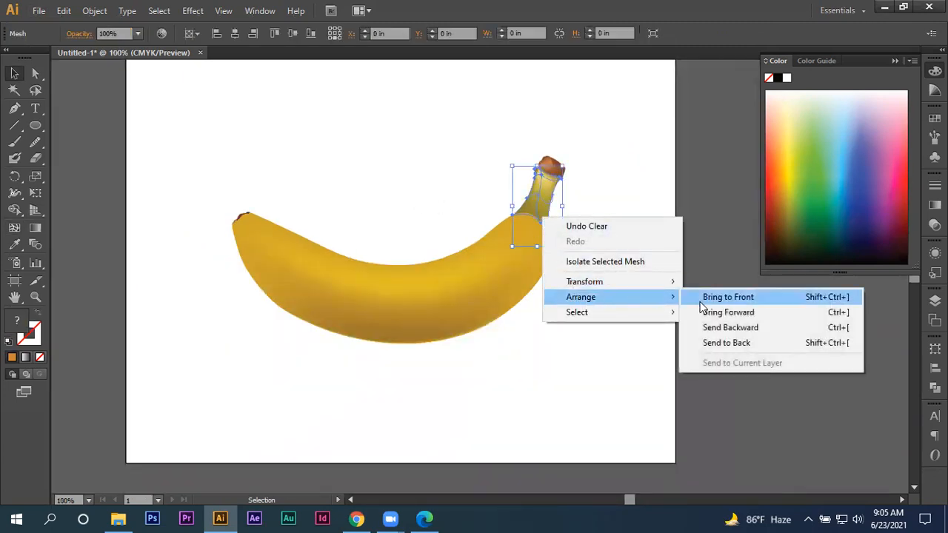
left_click(711, 298)
left_click(630, 324)
scroll(629, 324, "down", 1)
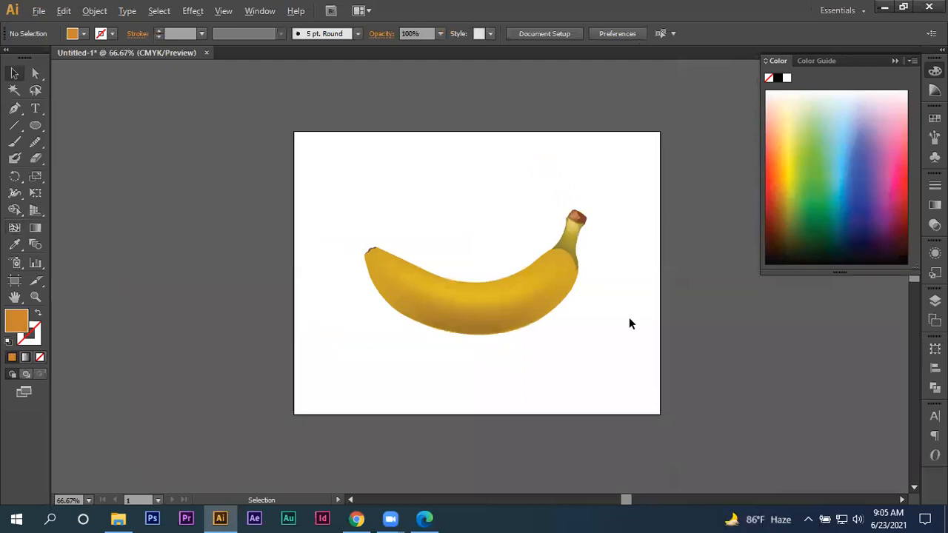
scroll(629, 324, "up", 1)
- Bring the banana's body mesh to the front so it overlaps the base of the stem
right_click(526, 273)
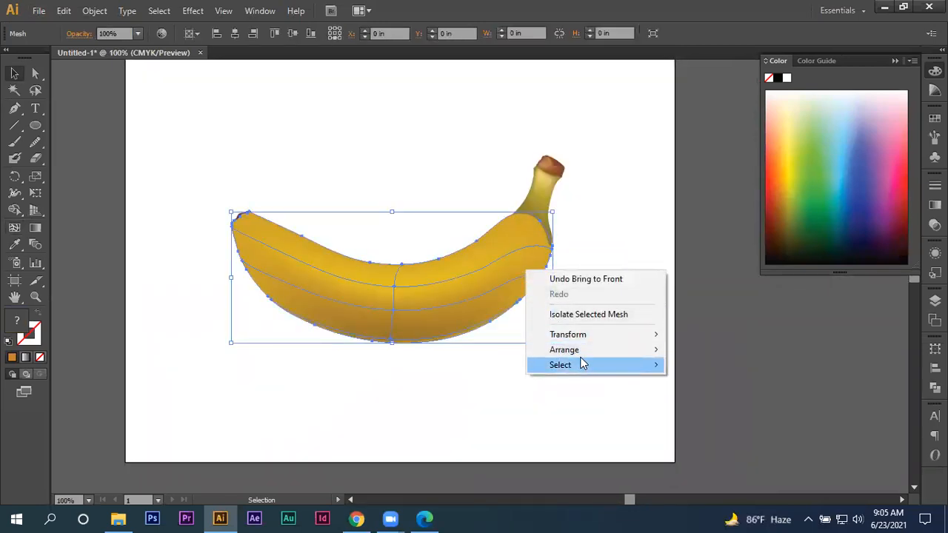
mouse_move(656, 351)
left_click(684, 354)
left_click(637, 337)
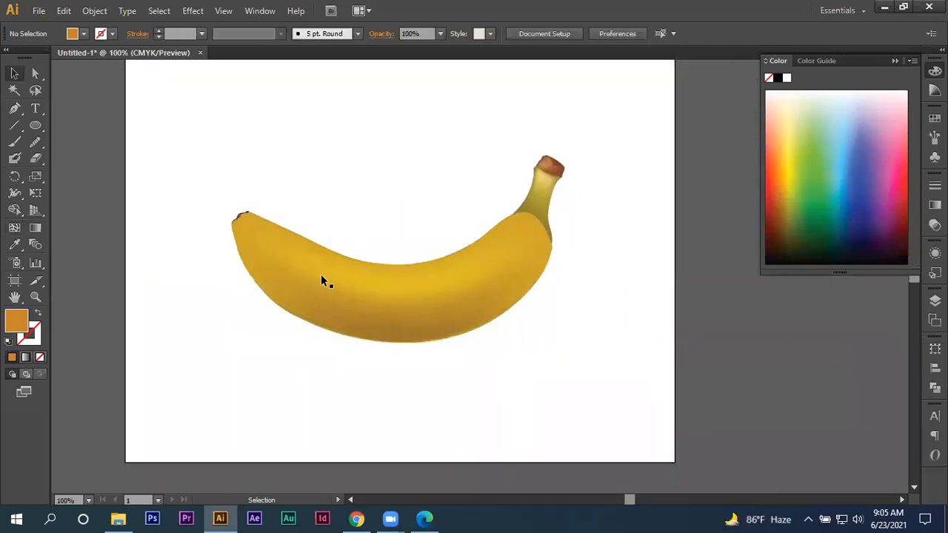
- Bring the dark tip mesh at the banana's far end to the front of the body
left_click(238, 213)
right_click(239, 213)
mouse_move(288, 292)
left_click(431, 294)
left_click(405, 202)
right_click(238, 215)
mouse_move(296, 296)
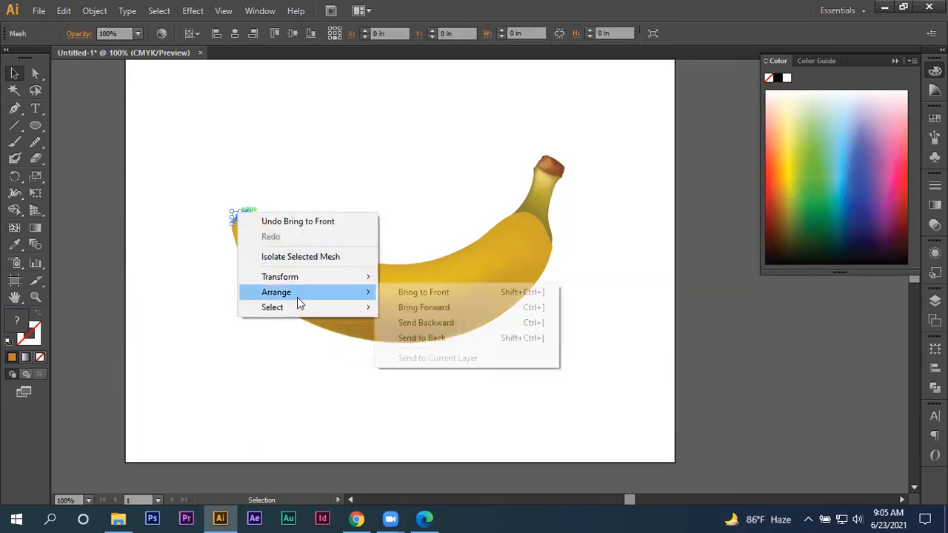
left_click(471, 293)
left_click(374, 183)
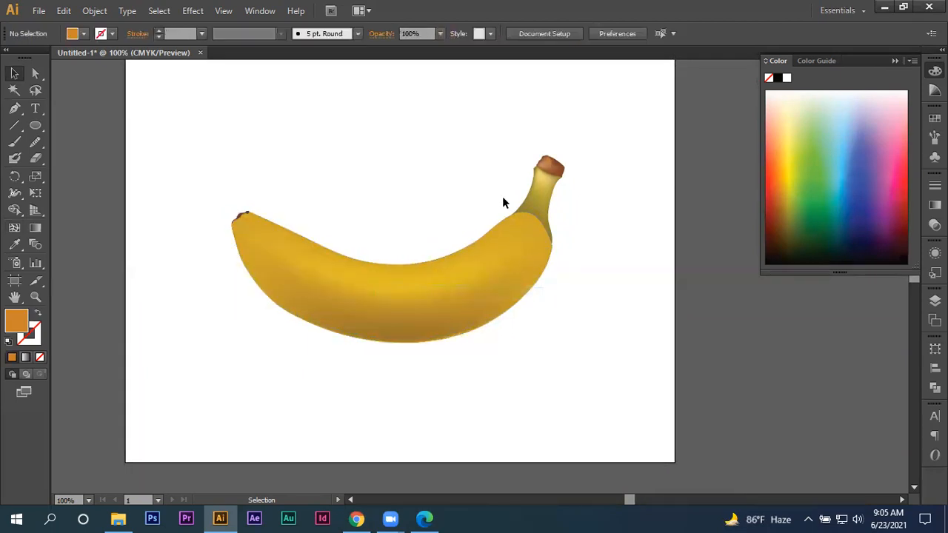
left_click(550, 178)
left_click(446, 154)
key("ctrl+minus")
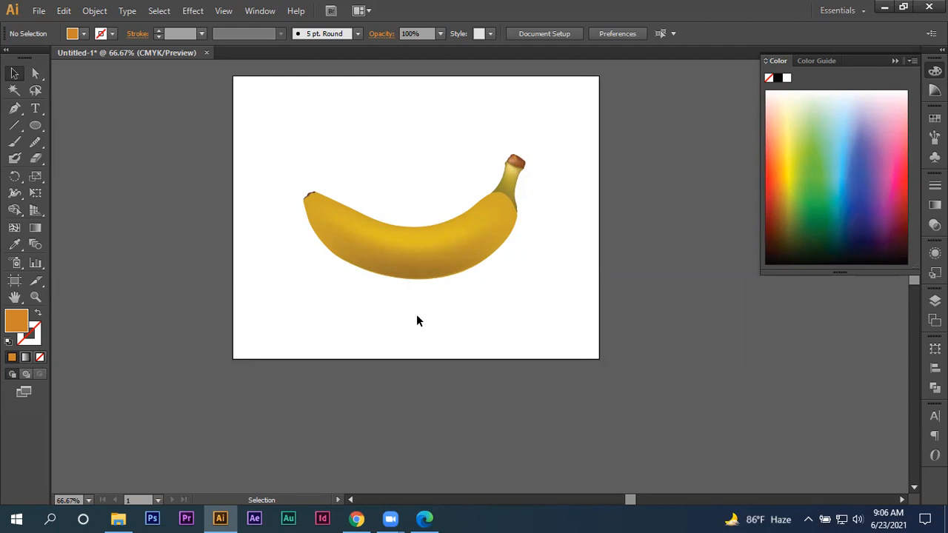
- Delete the whole banana drawing from the artboard and collapse the Color panel
left_click_drag(299, 126, 646, 311)
key("Delete")
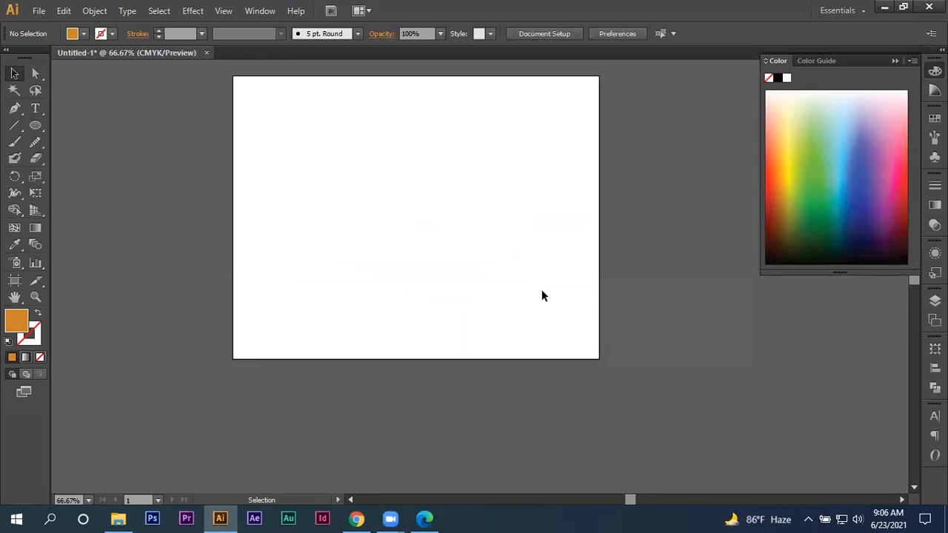
scroll(357, 243, "up", 3)
scroll(358, 243, "up", 2, "alt")
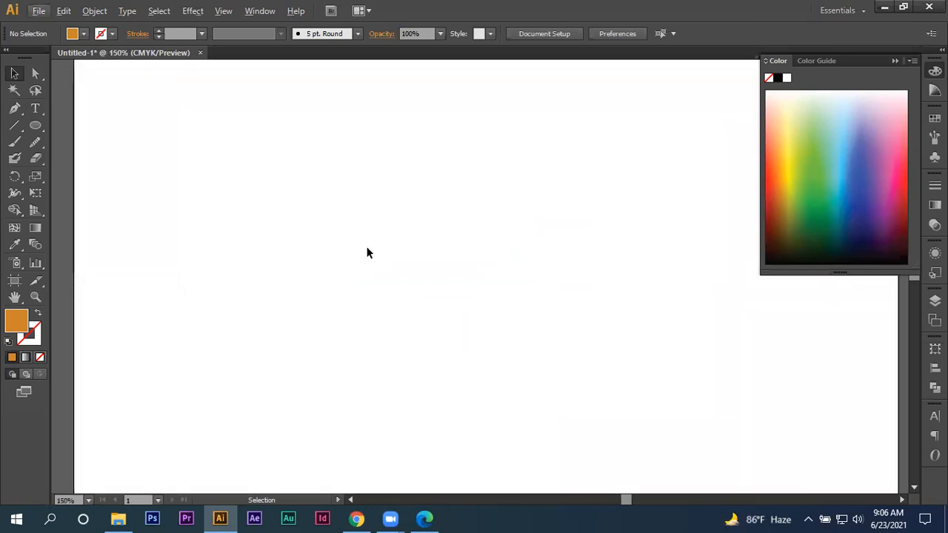
scroll(373, 256, "down", 1, "alt")
left_click(895, 61)
scroll(461, 236, "down", 1)
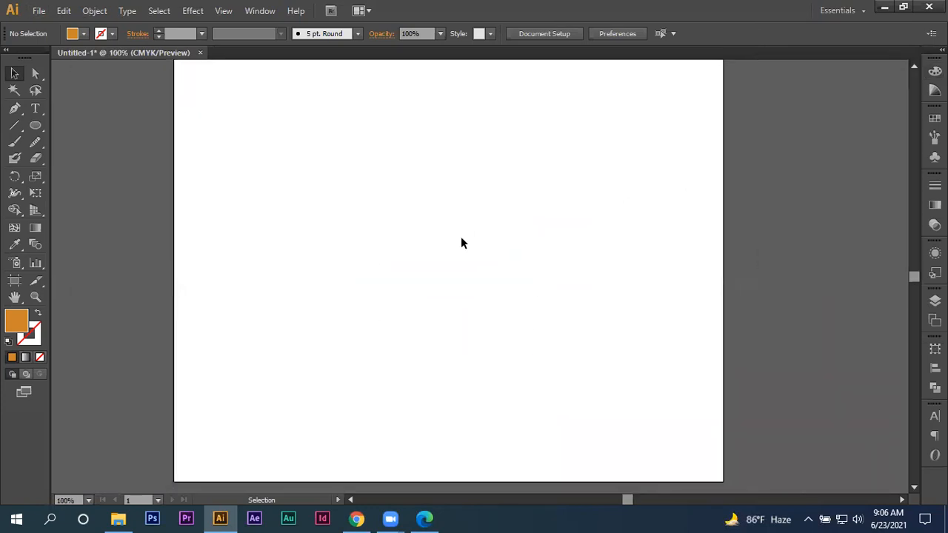
- Draw a vertical line down most of the artboard with the Line Segment tool and give it the last-used orange stroke
left_click(14, 126)
scroll(229, 235, "down", 1, "alt")
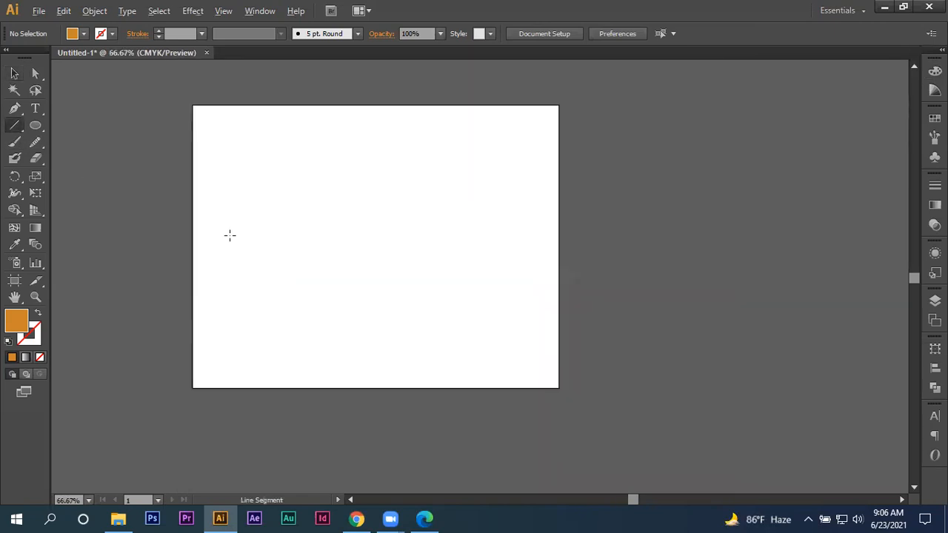
scroll(208, 185, "up", 1, "alt")
left_click_drag(422, 91, 447, 466)
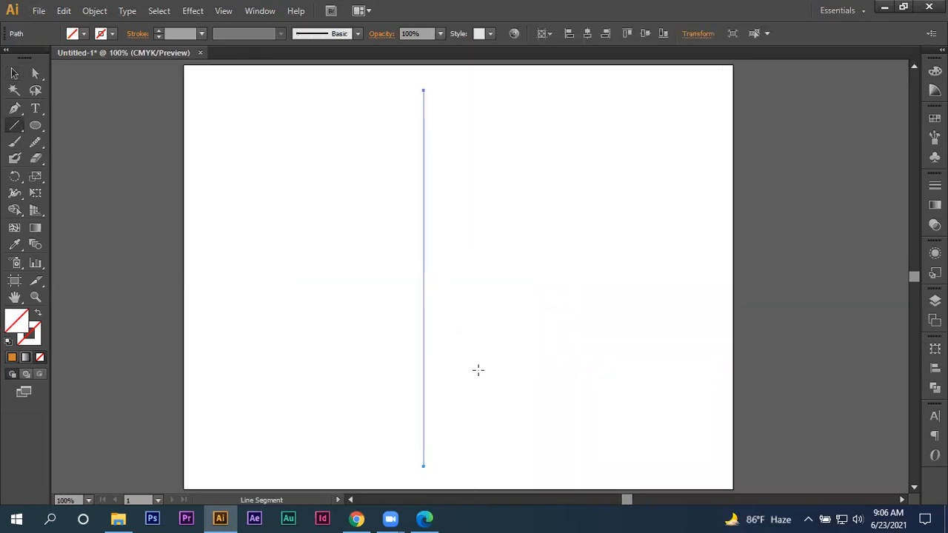
left_click(32, 339)
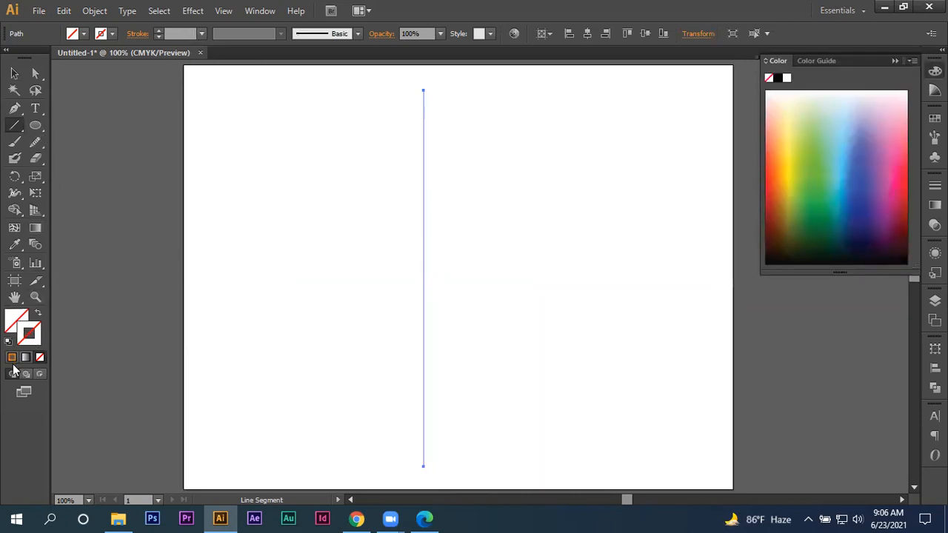
left_click(11, 358)
- Shorten the vertical line from its upper end and move it up to the middle of the artboard
left_click(13, 73)
left_click_drag(424, 88, 425, 195)
left_click_drag(427, 230, 432, 181)
- Set the line's stroke weight to 17 pt and its stroke colour to bright red
left_click(159, 30)
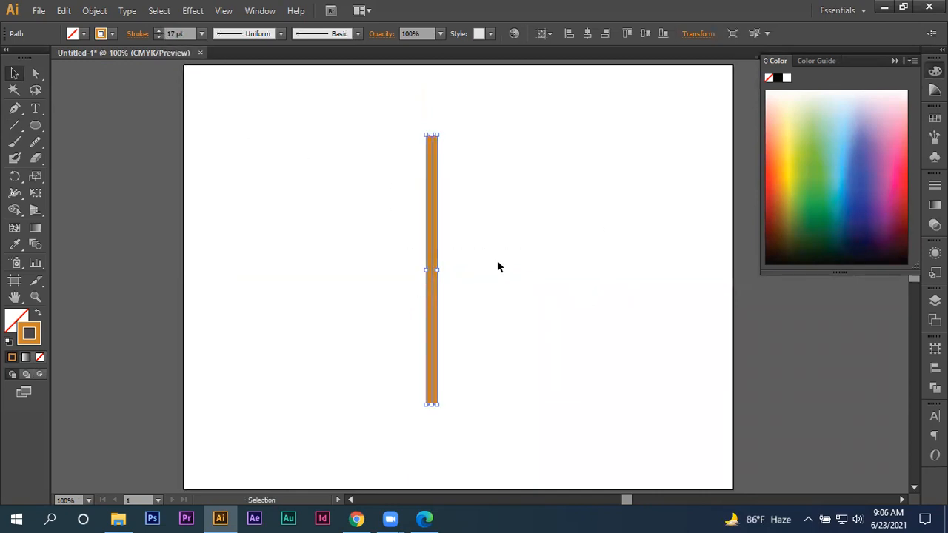
left_click(771, 174)
left_click(771, 169)
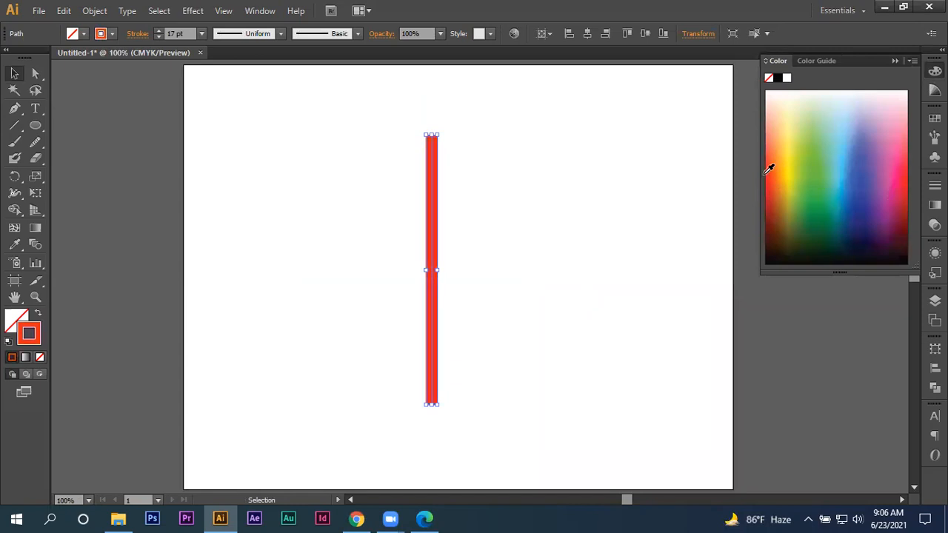
- Duplicate the red line sideways and repeat the copy to make three evenly spaced parallel lines
left_click_drag(435, 202, 479, 202)
key("ctrl+d")
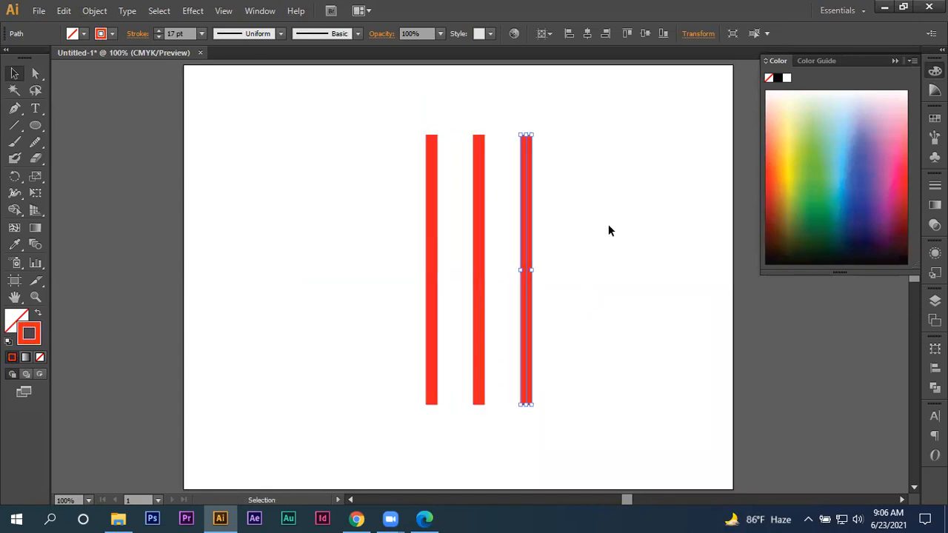
left_click_drag(619, 241, 577, 215)
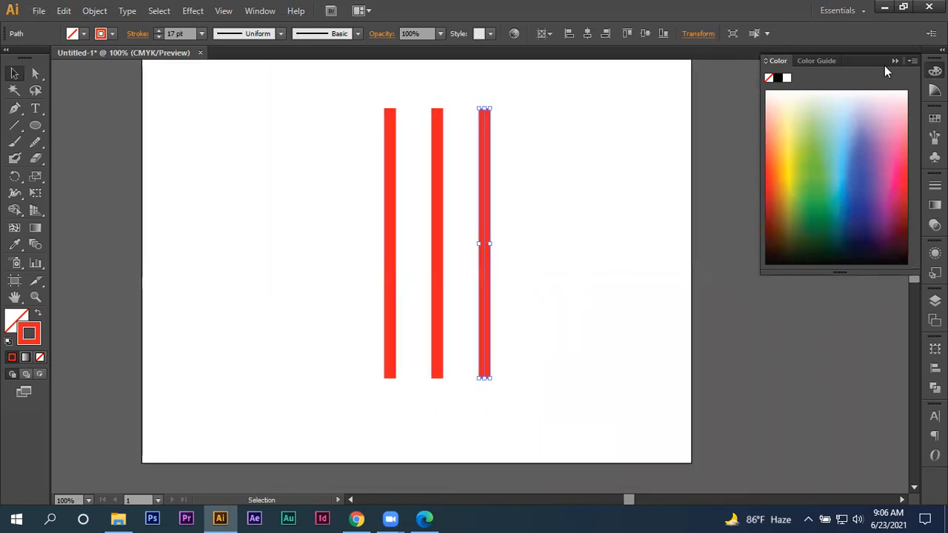
left_click(894, 61)
- Select only the middle red line and open its full stroke settings
left_click(566, 186)
left_click_drag(422, 169, 450, 207)
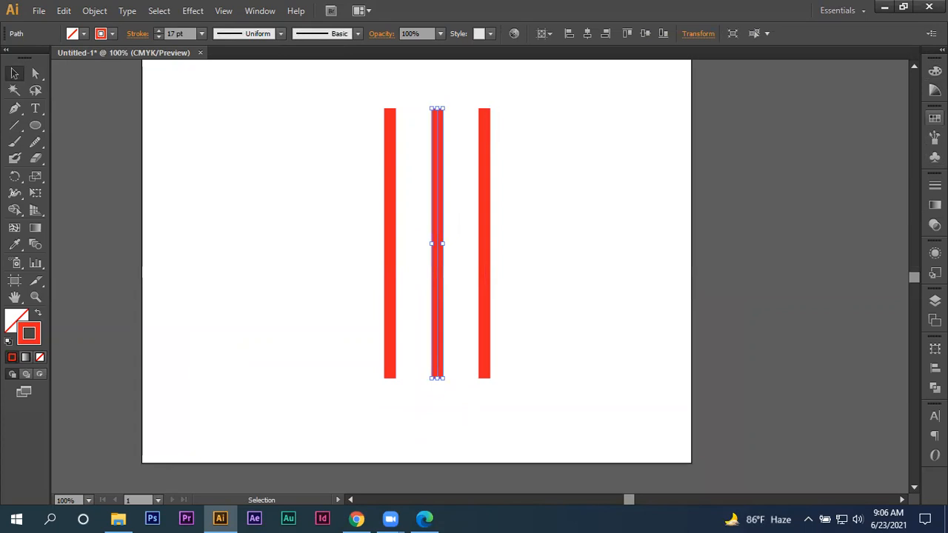
left_click(935, 185)
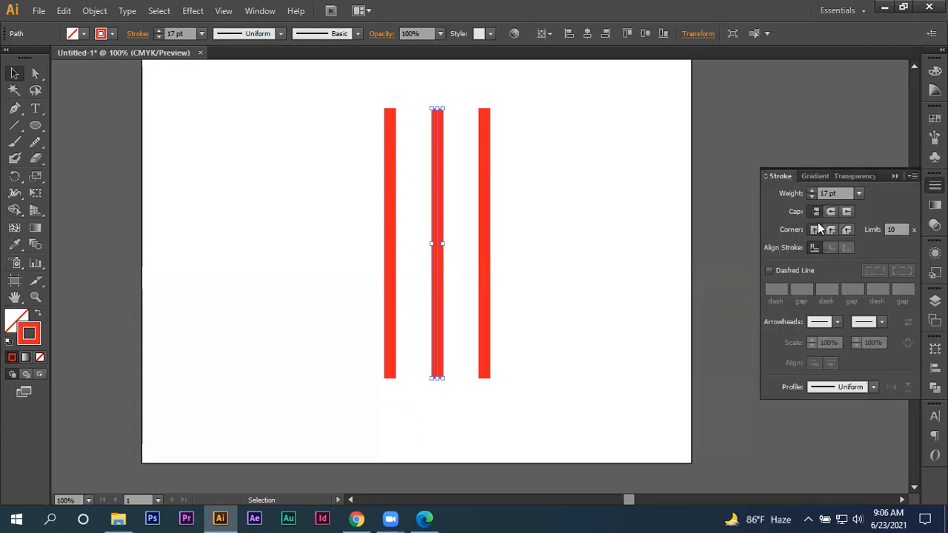
- Select all three red lines and look through the preset stroke weights and width profiles
left_click_drag(582, 180, 326, 366)
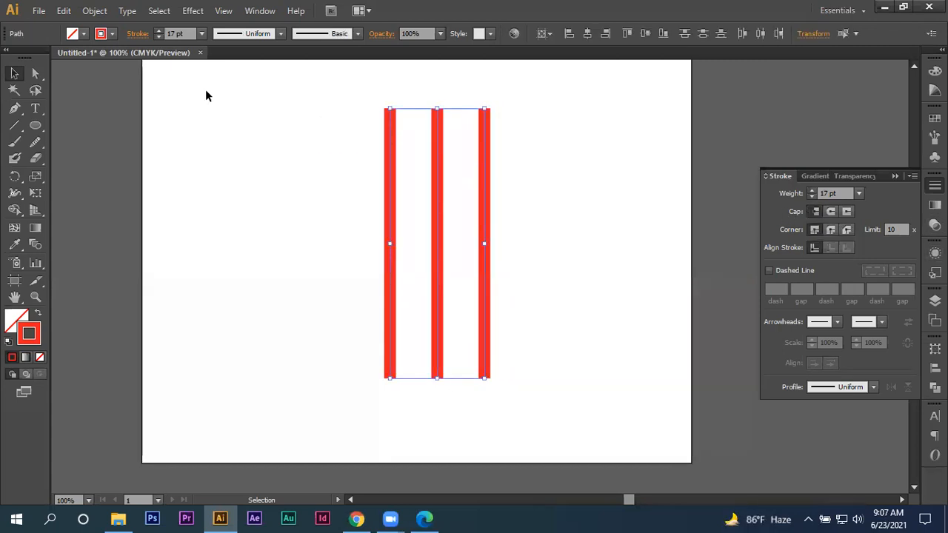
left_click(200, 34)
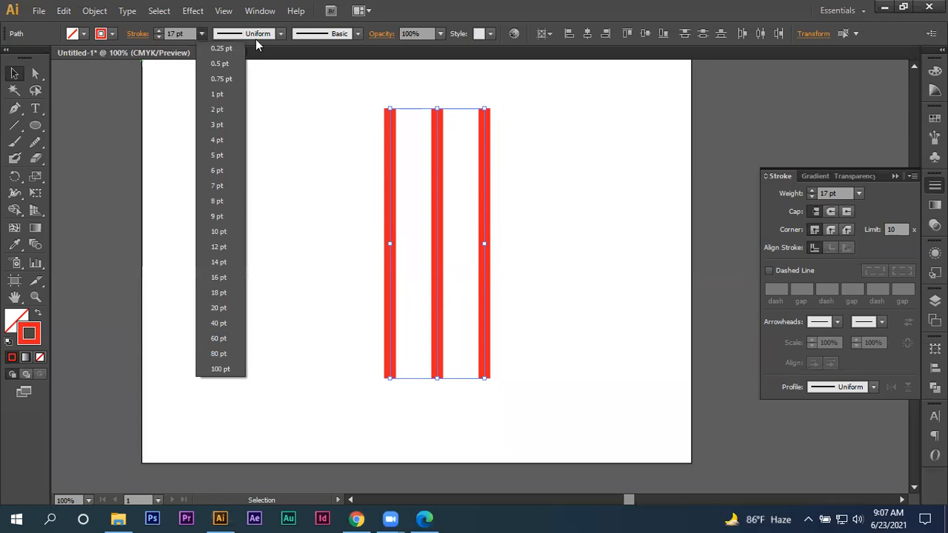
left_click(284, 34)
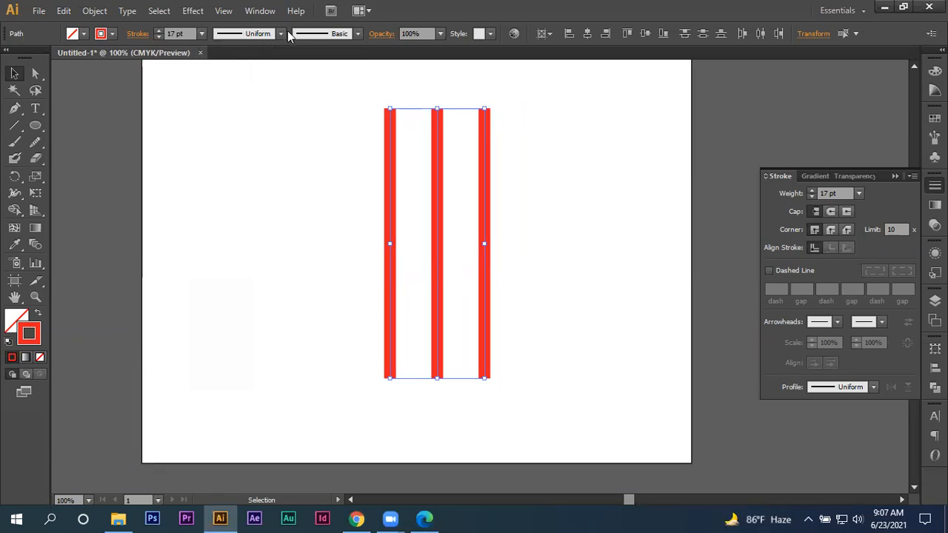
left_click(283, 33)
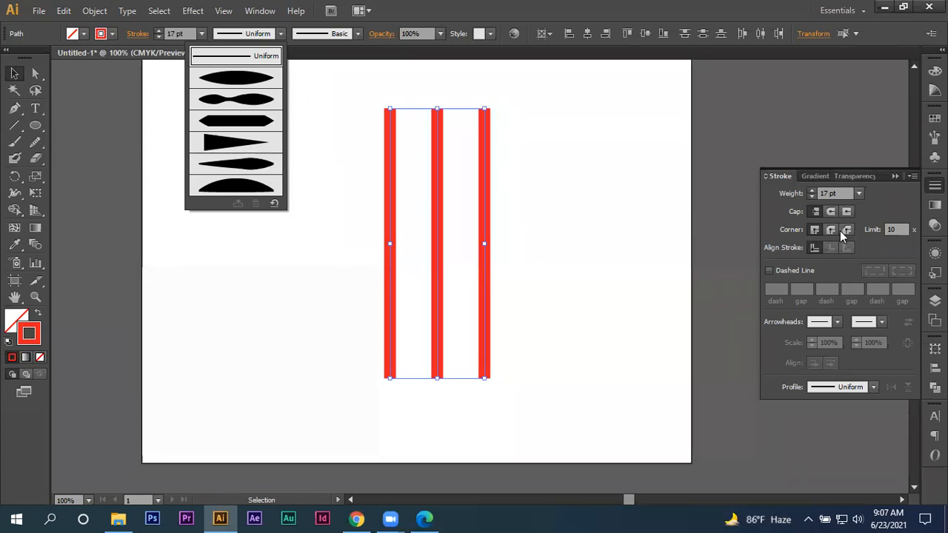
- Hide the extended stroke options, leaving only the weight setting, and look up Stroke in the list of available panels
left_click(918, 177)
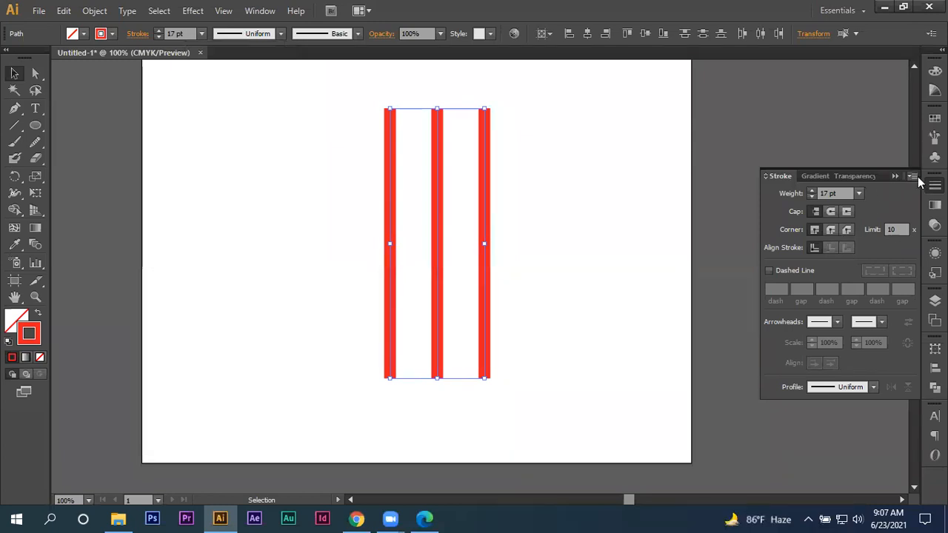
left_click(917, 176)
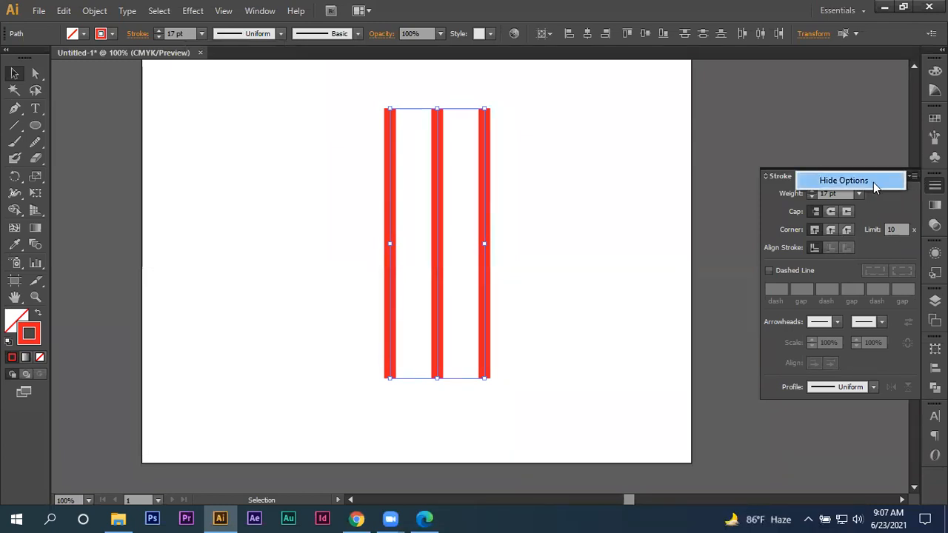
left_click(866, 182)
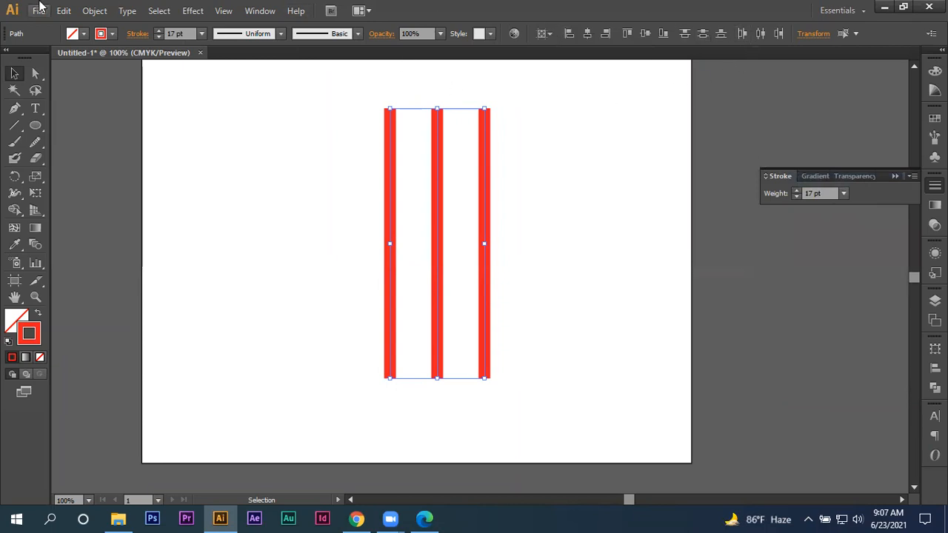
left_click(263, 10)
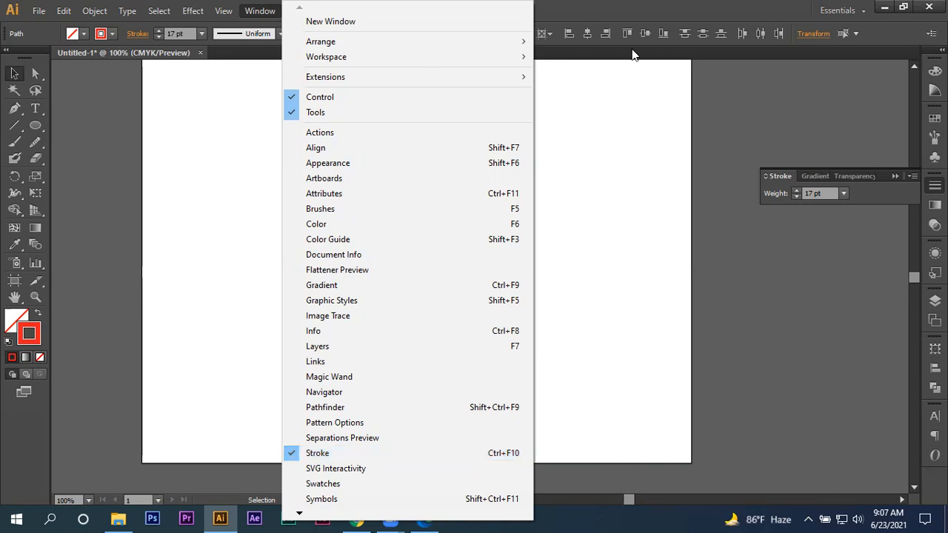
left_click(658, 4)
- Select the rightmost red line and show the full stroke options for cap, corner, alignment and dashes
left_click(469, 155)
left_click(484, 201)
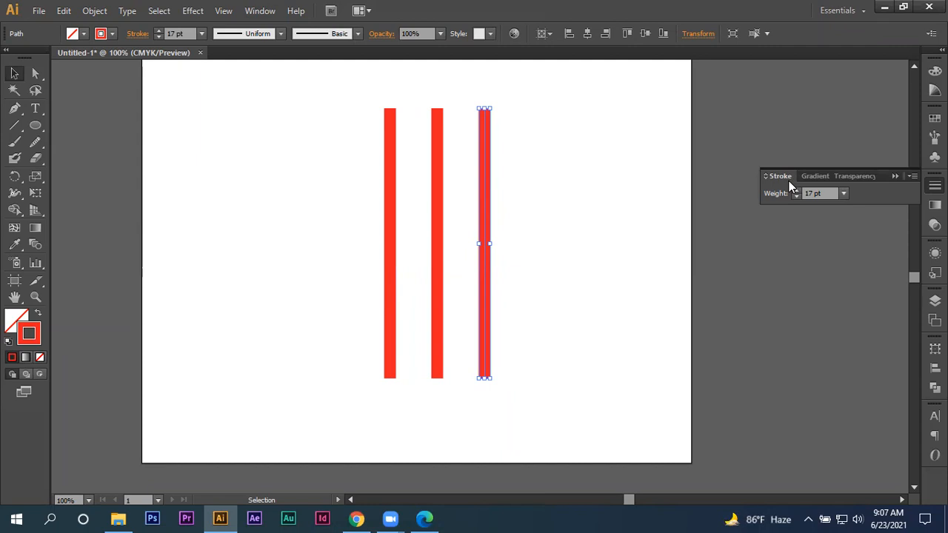
left_click(912, 178)
left_click(914, 178)
left_click(913, 178)
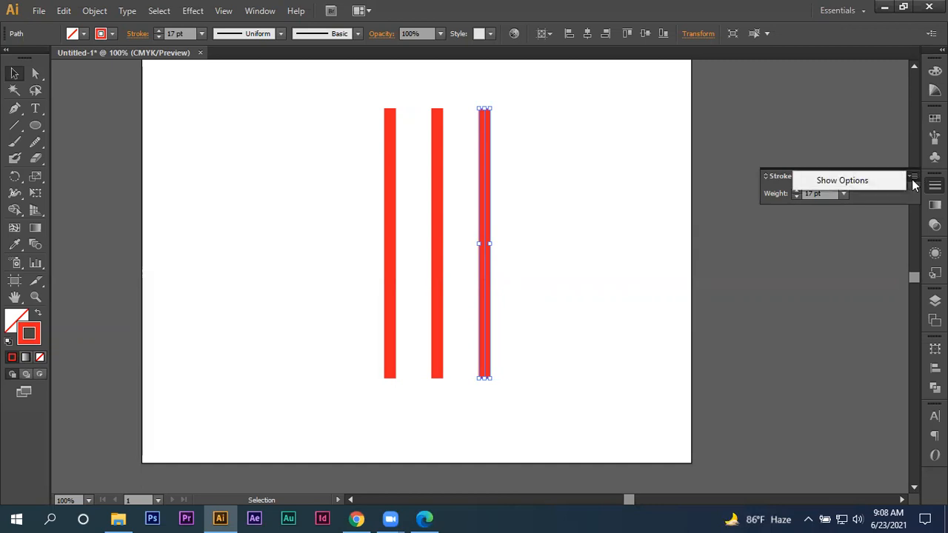
left_click(852, 180)
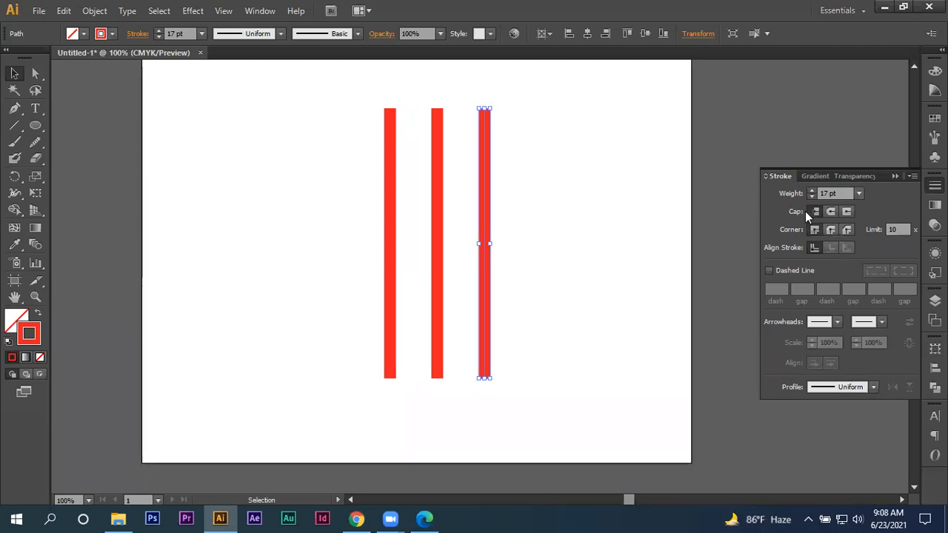
- Set the stroke weight of all three red lines to 22 pt
left_click_drag(365, 147, 666, 276)
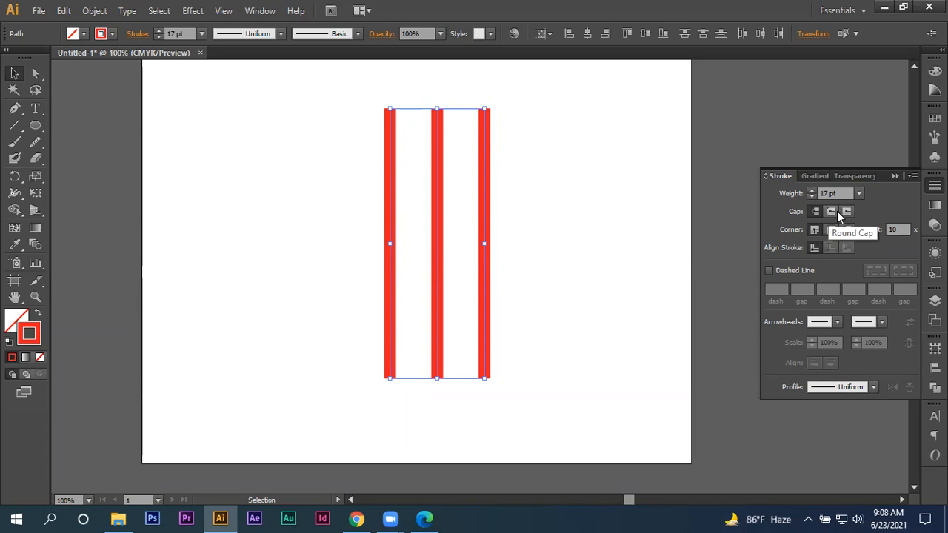
left_click(548, 167)
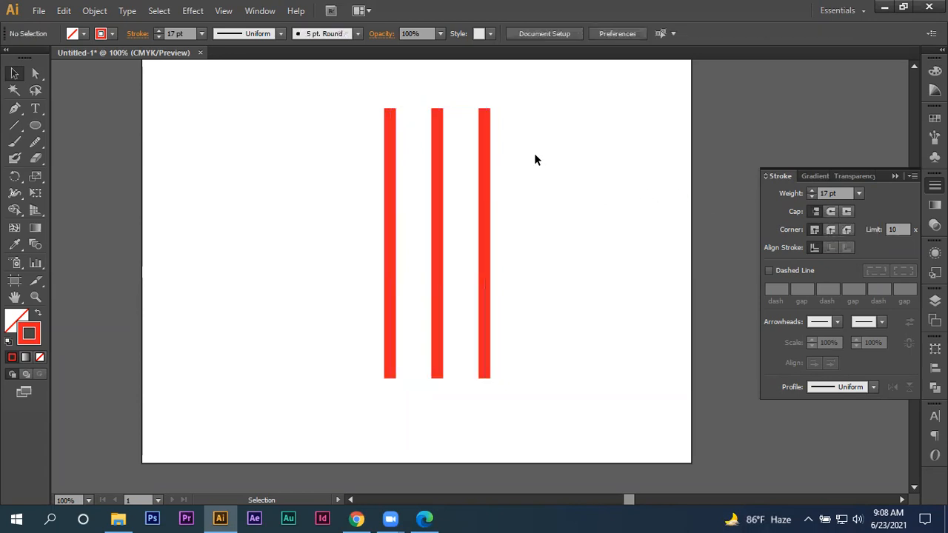
scroll(534, 153, "up", 2)
scroll(534, 153, "down", 1)
left_click_drag(533, 183, 512, 173)
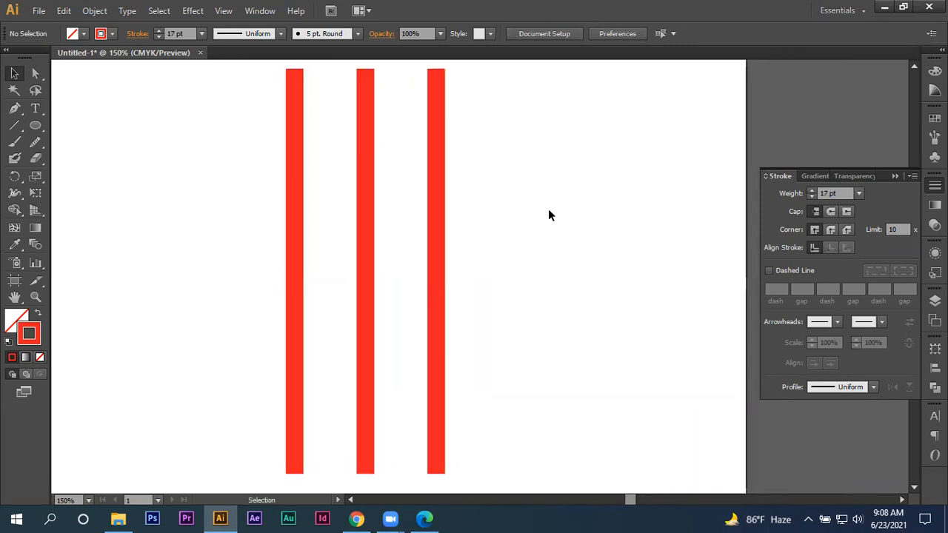
mouse_move(210, 185)
left_mouse_down()
mouse_move(461, 233)
mouse_move(462, 250)
left_mouse_up()
left_click(158, 29)
left_click(158, 29)
left_click(157, 30)
left_click(158, 29)
left_click(158, 29)
- Keep the butt cap on the leftmost line and give the middle line a round cap
left_click_drag(194, 136, 400, 249)
left_click_drag(230, 118, 319, 206)
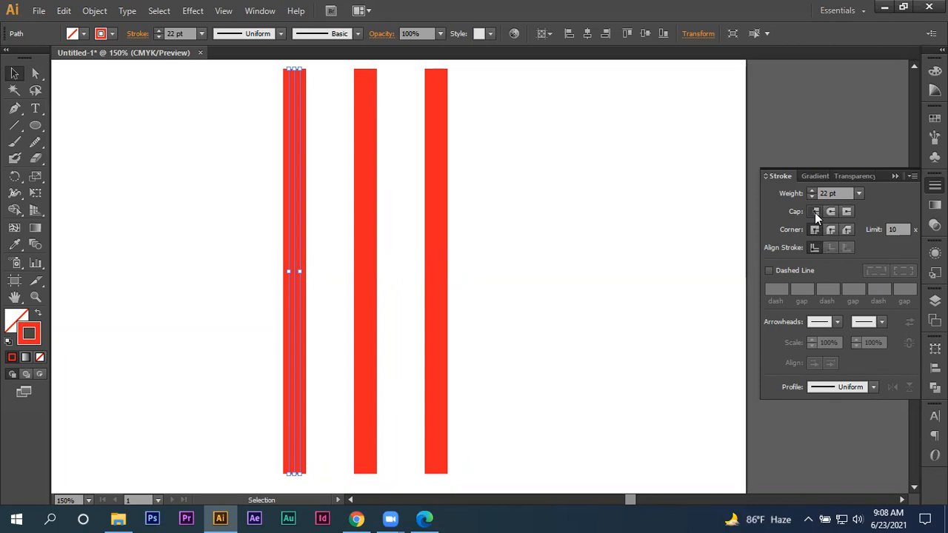
left_click(318, 90)
left_click_drag(332, 320, 400, 386)
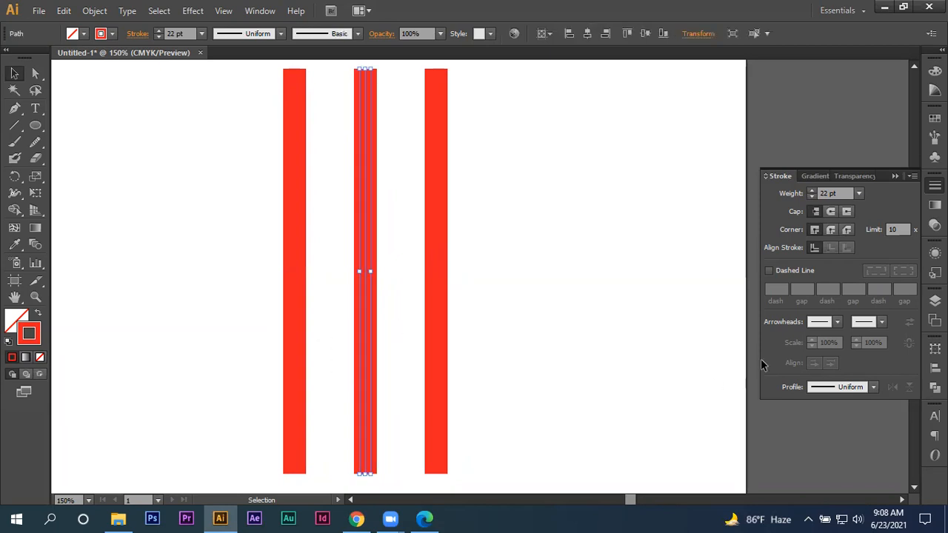
left_click(829, 210)
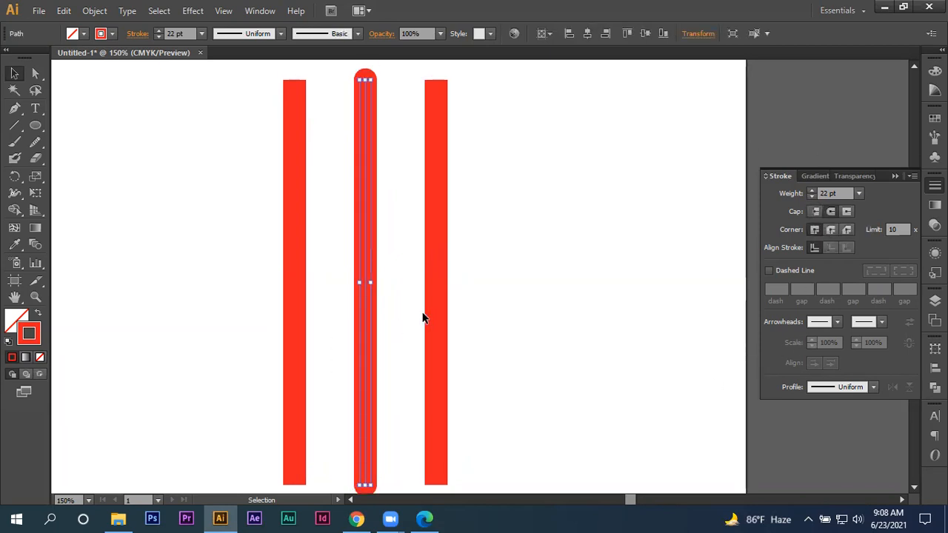
- Apply a projecting cap to the rightmost red line
scroll(426, 316, "up", 1)
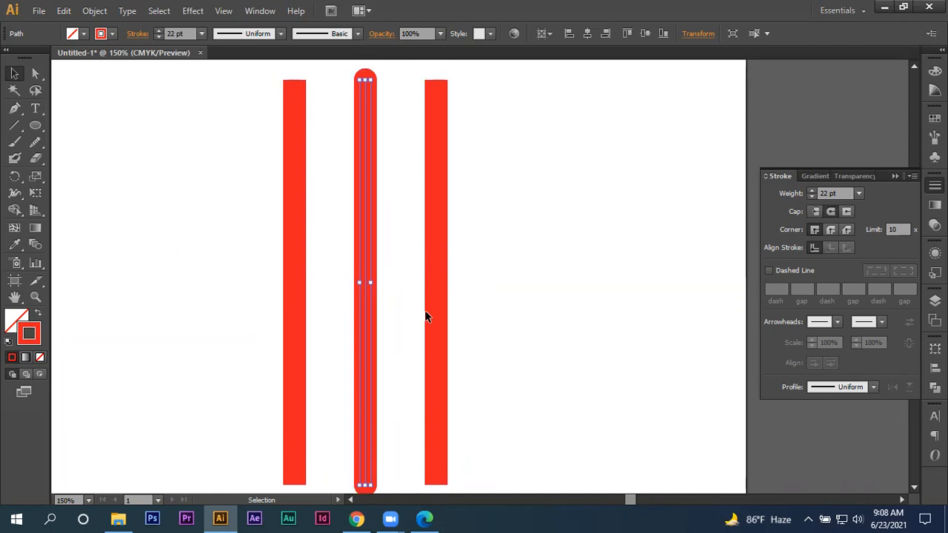
scroll(431, 311, "down", 1)
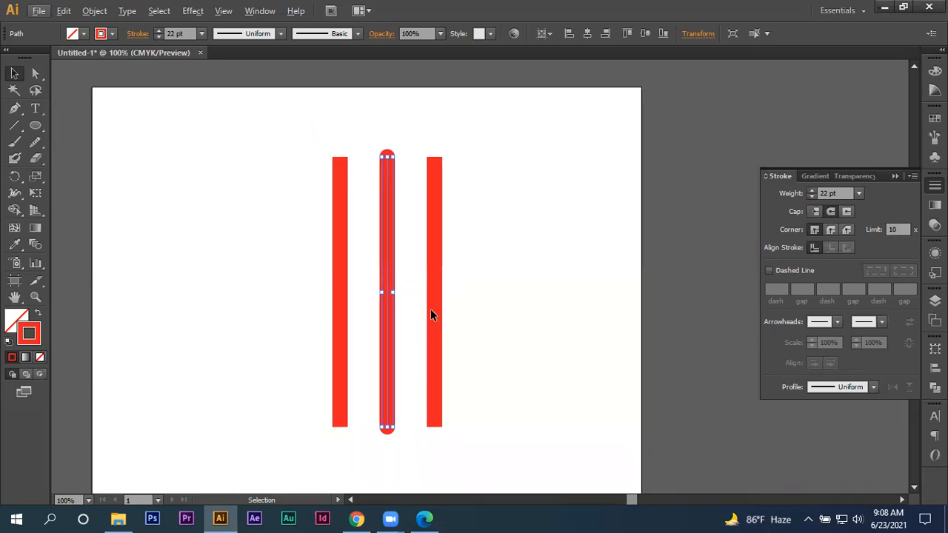
left_click_drag(569, 174, 424, 335)
left_click(846, 212)
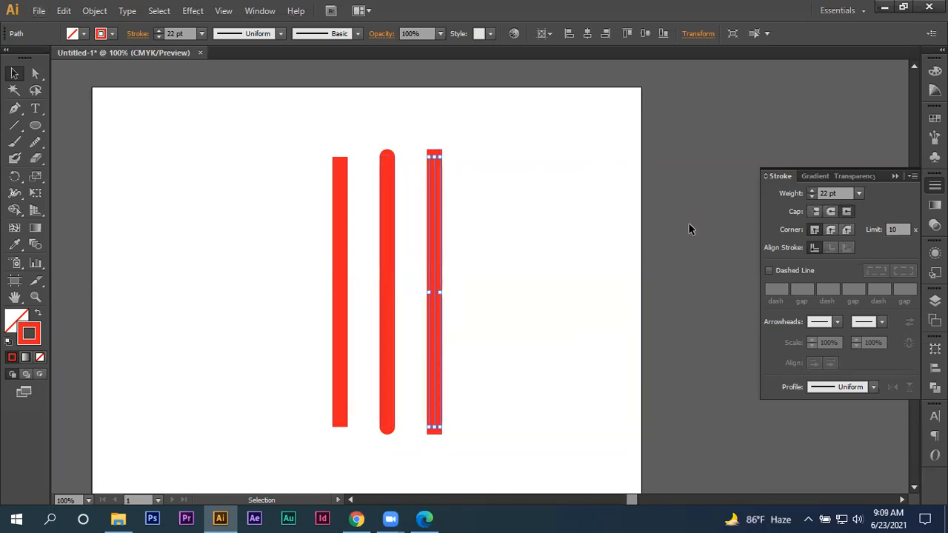
- Compare the caps of the three red lines one by one, and delete all three from the artboard
left_click(531, 313)
left_click_drag(305, 210, 365, 251)
left_click(390, 254)
left_click(435, 252)
left_click(515, 310)
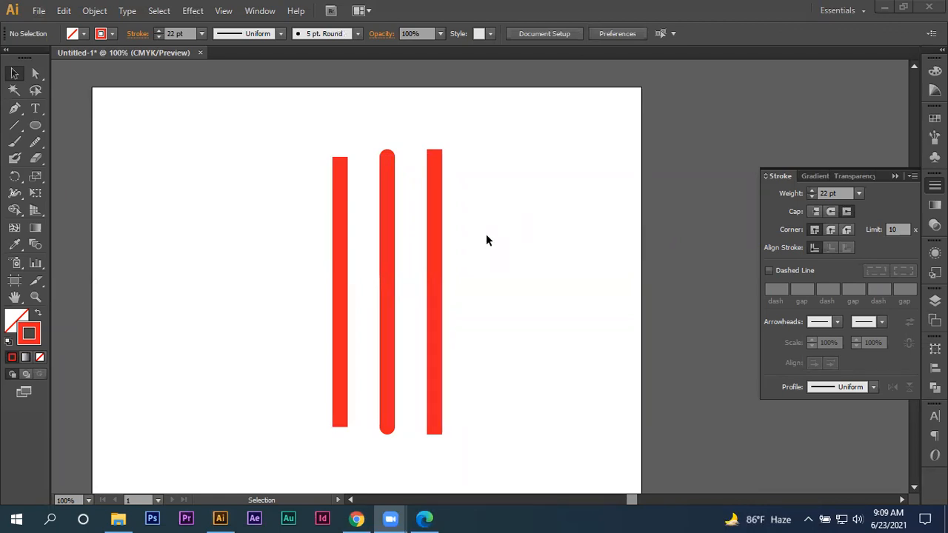
left_click_drag(531, 169, 212, 283)
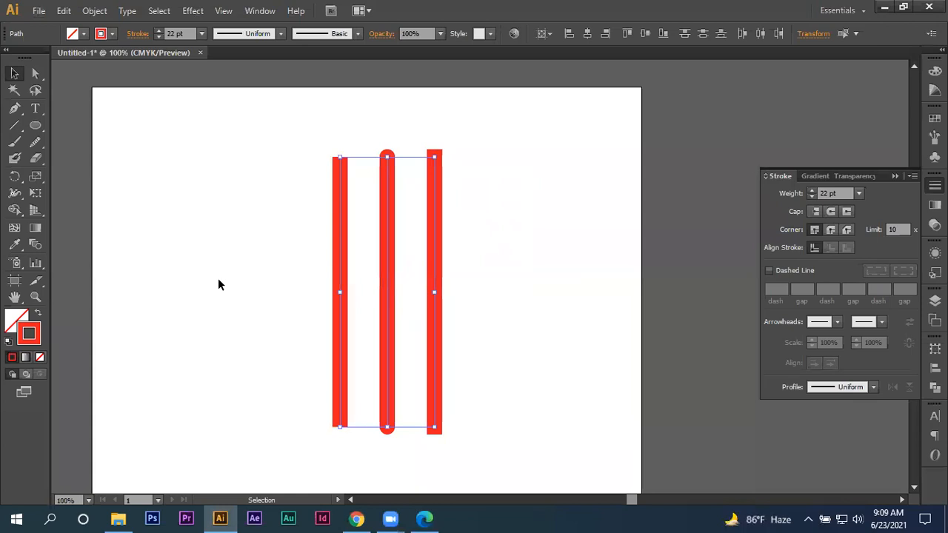
key("Delete")
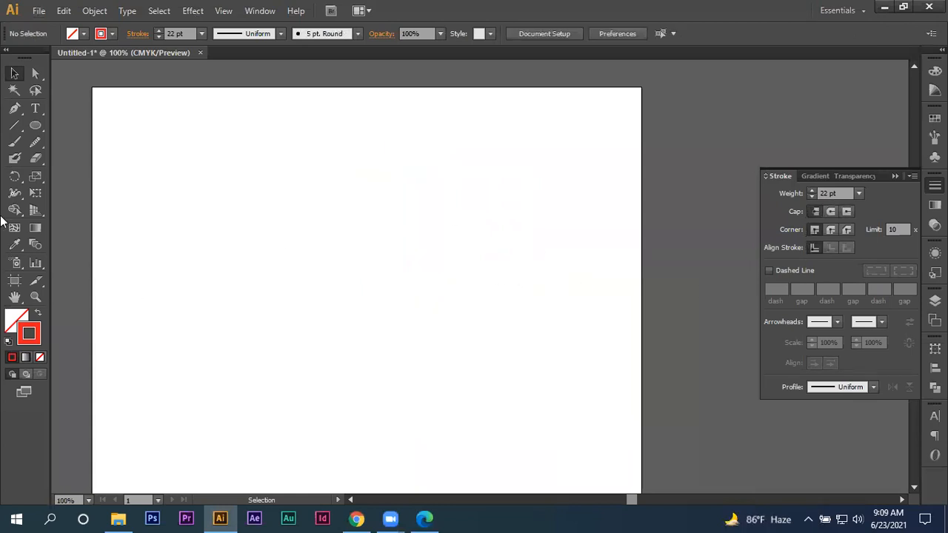
- Draw a large square in the left half of the artboard with the Rectangle tool, using the red 22 pt stroke
left_click_drag(36, 128, 105, 126)
mouse_move(162, 156)
left_mouse_down()
mouse_move(412, 383)
mouse_move(384, 383)
left_mouse_up()
left_click(14, 73)
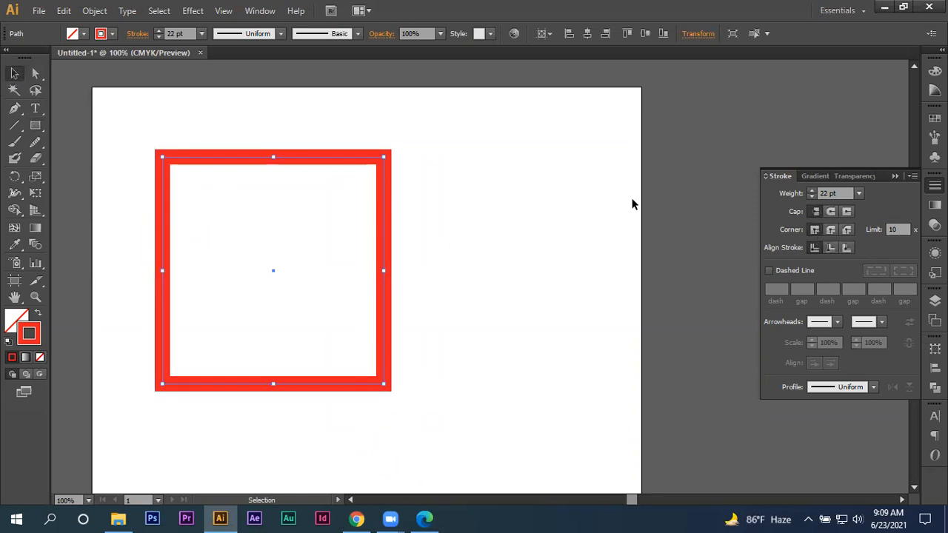
- Try the round join and the bevel join on the red square's corners and inspect its upper-right corner up close
left_click_drag(418, 111, 343, 277)
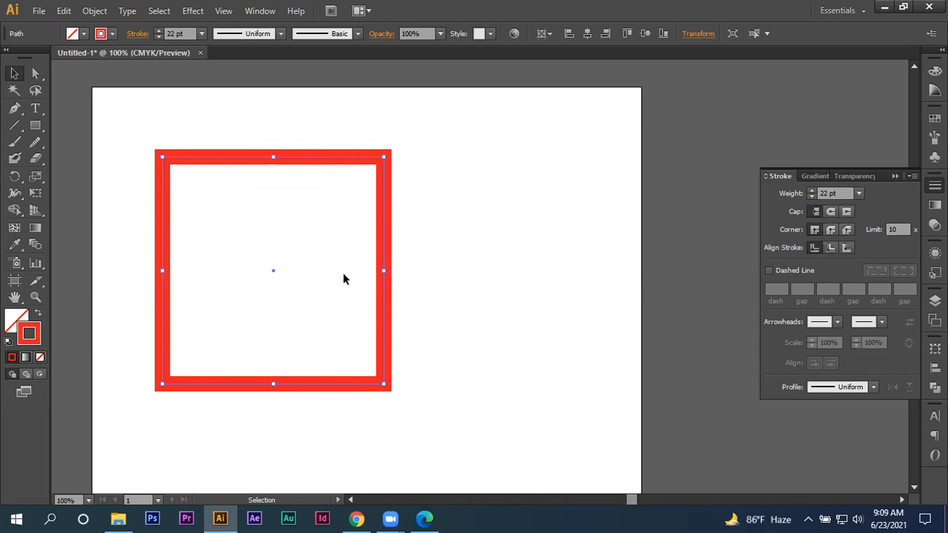
left_click(829, 232)
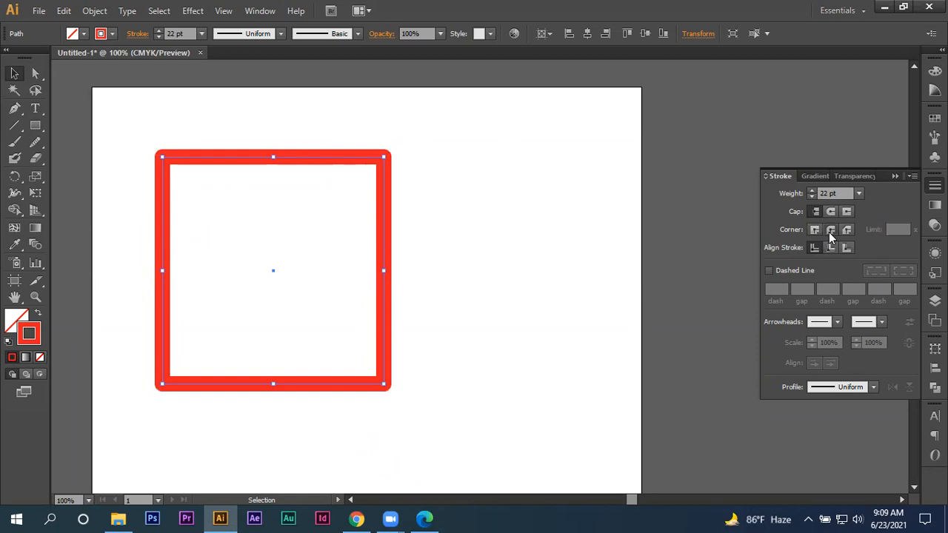
left_click(845, 232)
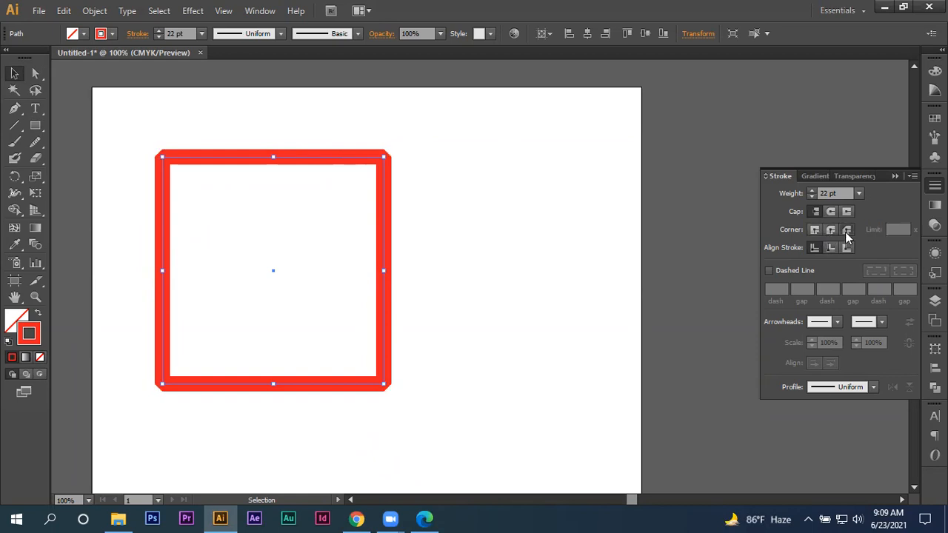
left_click(468, 237)
scroll(313, 218, "up", 2)
left_click_drag(489, 150, 354, 224)
scroll(430, 216, "up", 1)
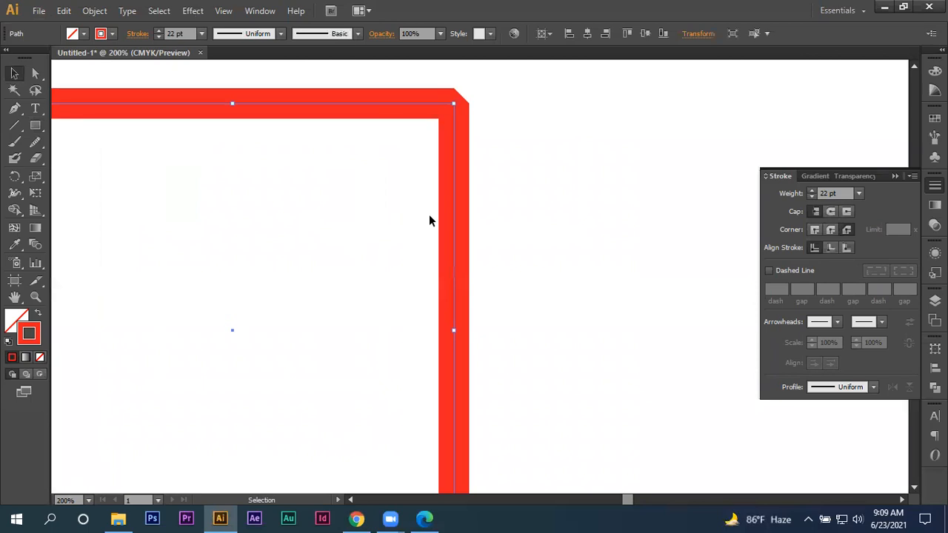
- Cycle the square's corners through the miter, round and bevel joins to compare them, ending on the miter join
left_click(815, 229)
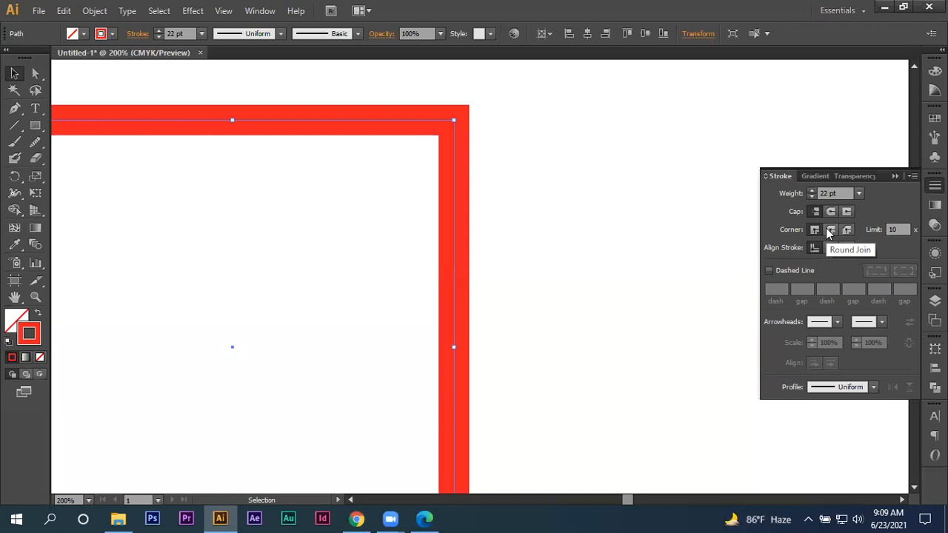
left_click(830, 230)
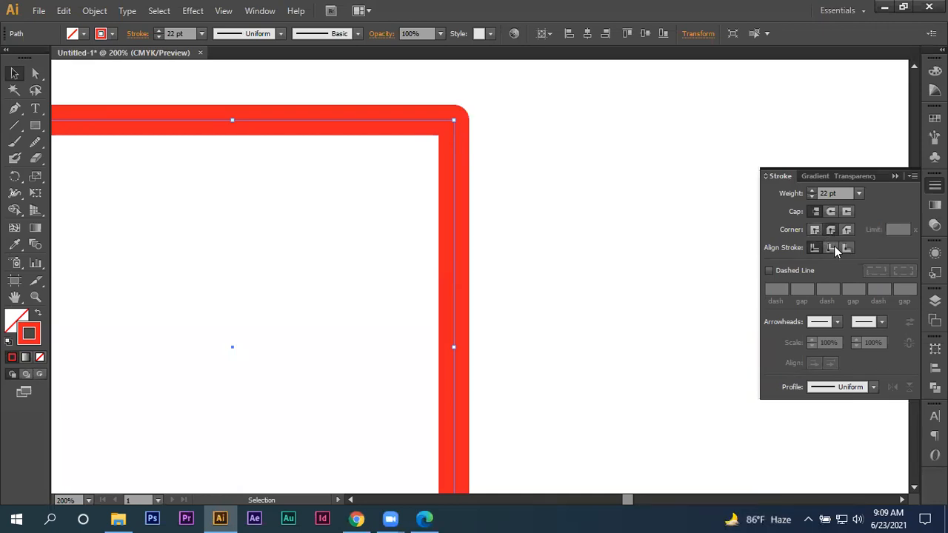
left_click(848, 230)
left_click(814, 230)
left_click(827, 234)
left_click(847, 231)
left_click(818, 229)
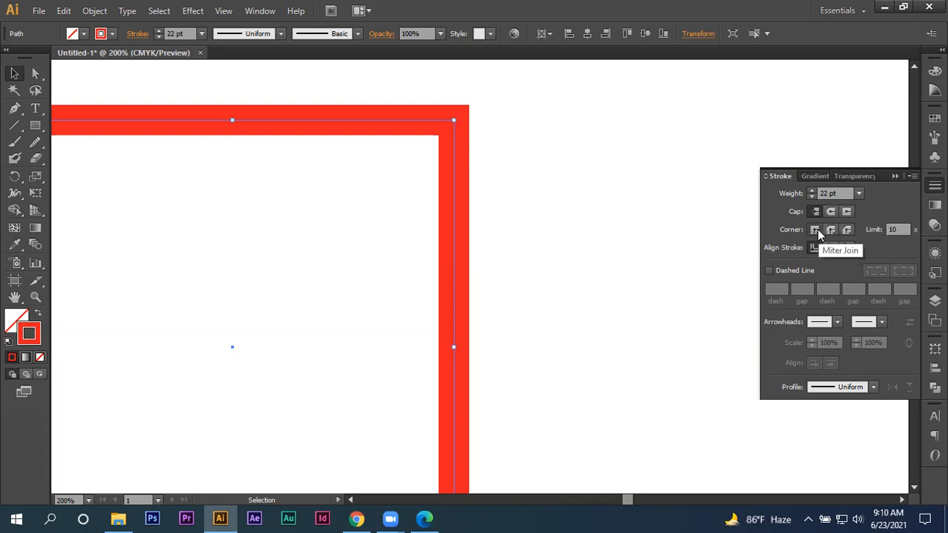
left_click(830, 228)
left_click(842, 230)
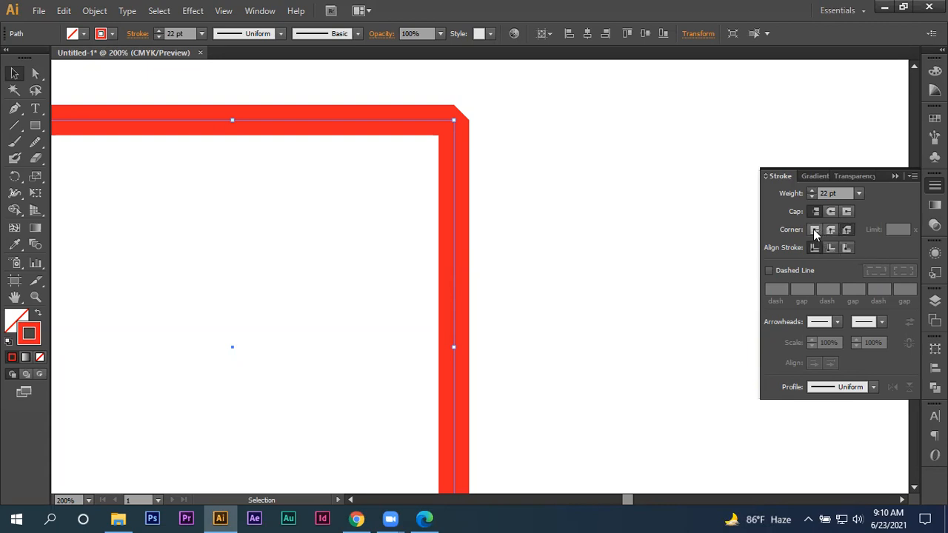
left_click(814, 229)
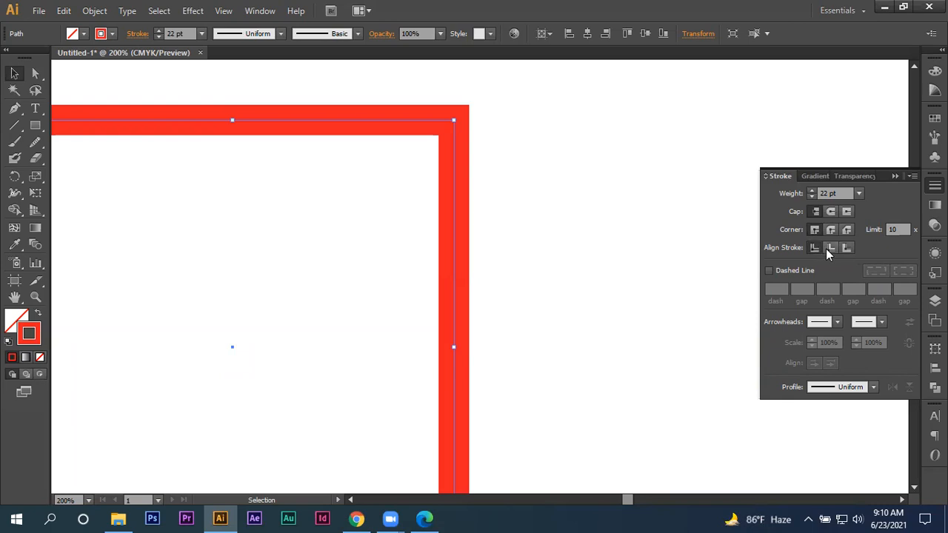
- Cycle the red square's stroke alignment through inside, outside and center to compare them, ending on center alignment
left_click(827, 250)
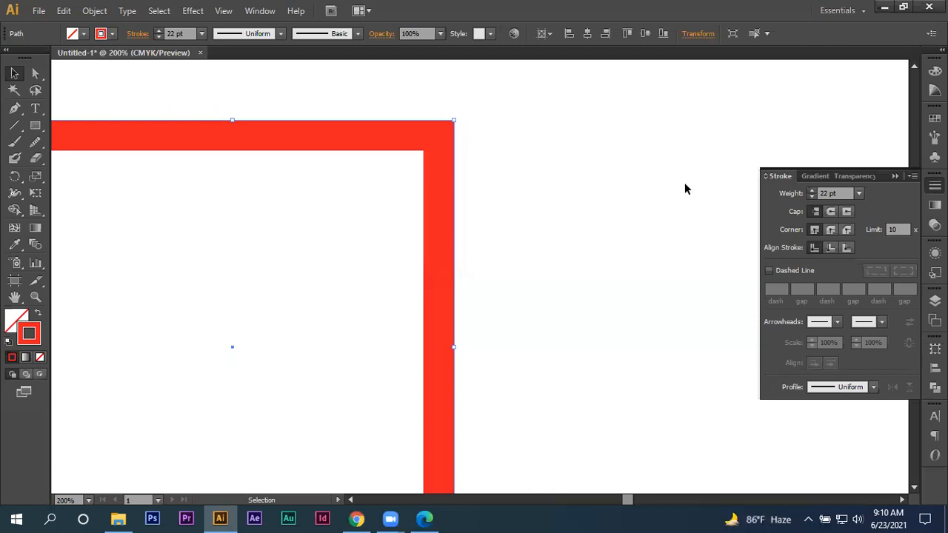
left_click(845, 249)
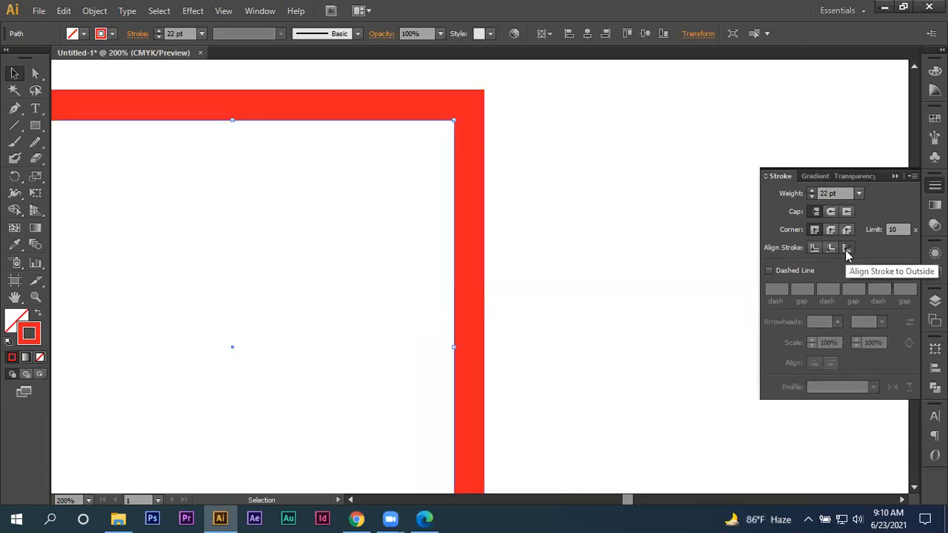
left_click(814, 247)
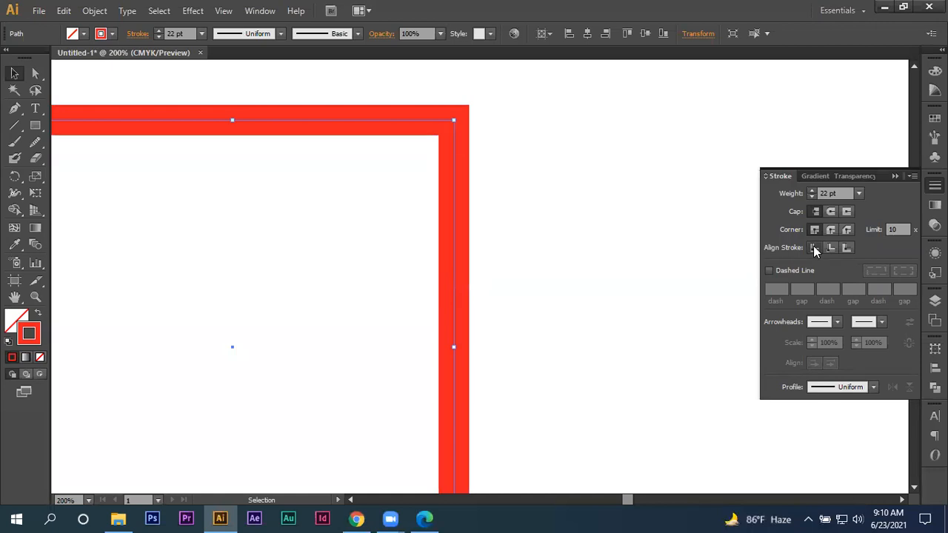
left_click(830, 246)
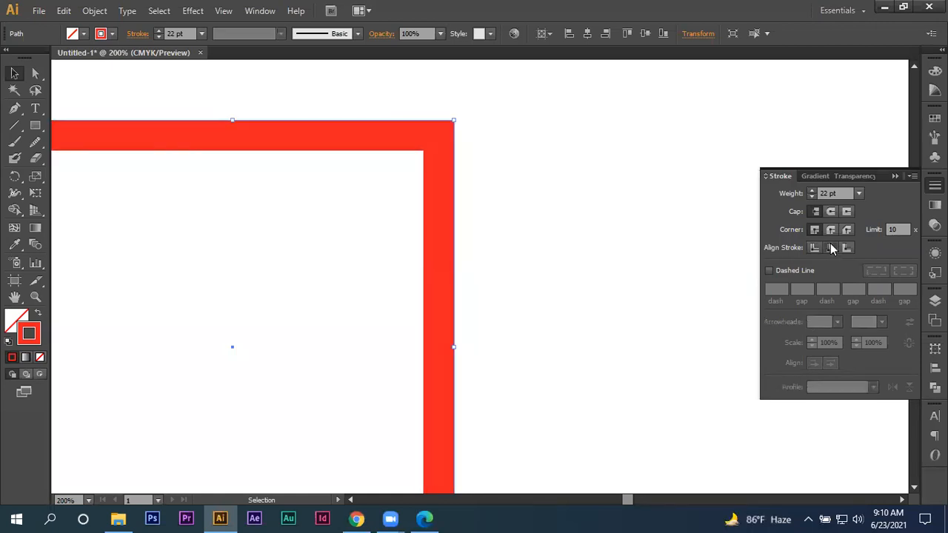
left_click(848, 246)
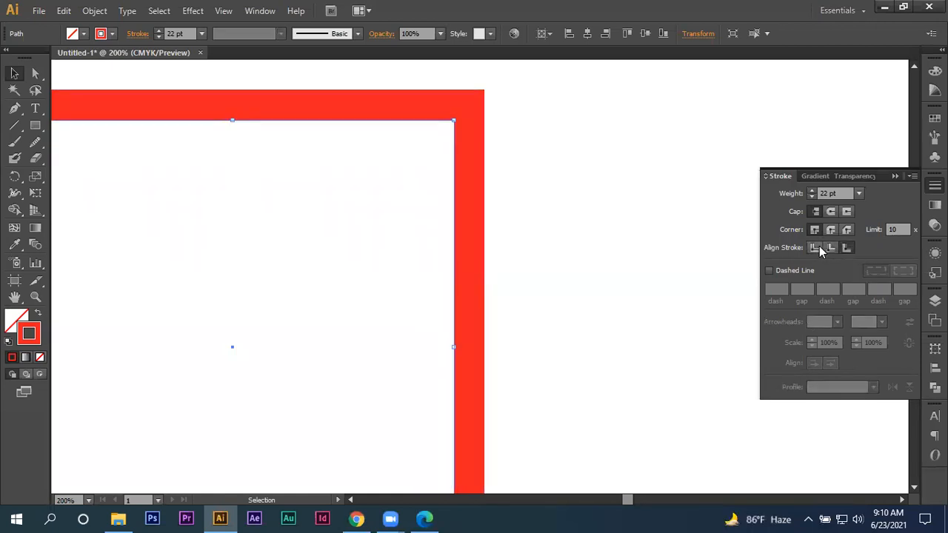
left_click(816, 248)
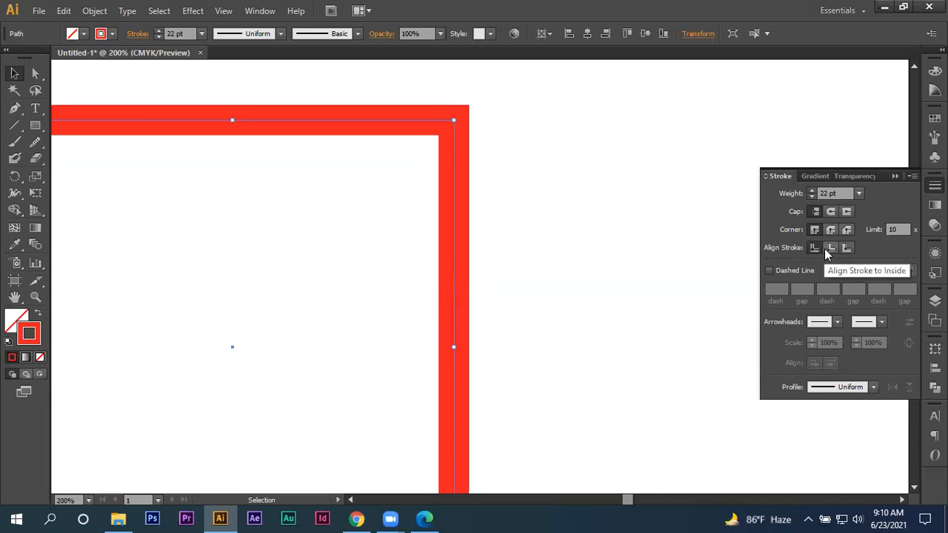
left_click(824, 247)
left_click(848, 248)
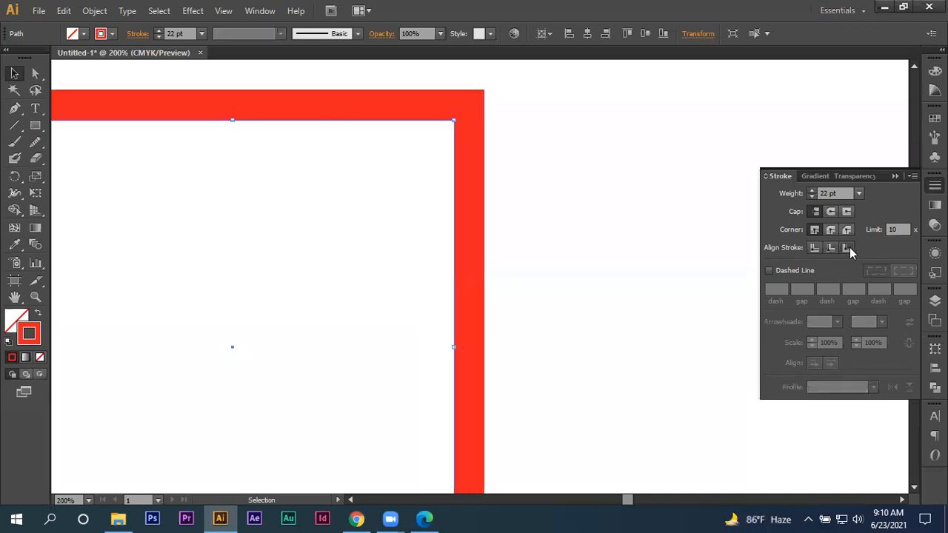
left_click(682, 284)
left_click_drag(620, 179, 460, 336)
left_click_drag(557, 205, 405, 297)
left_click(811, 252)
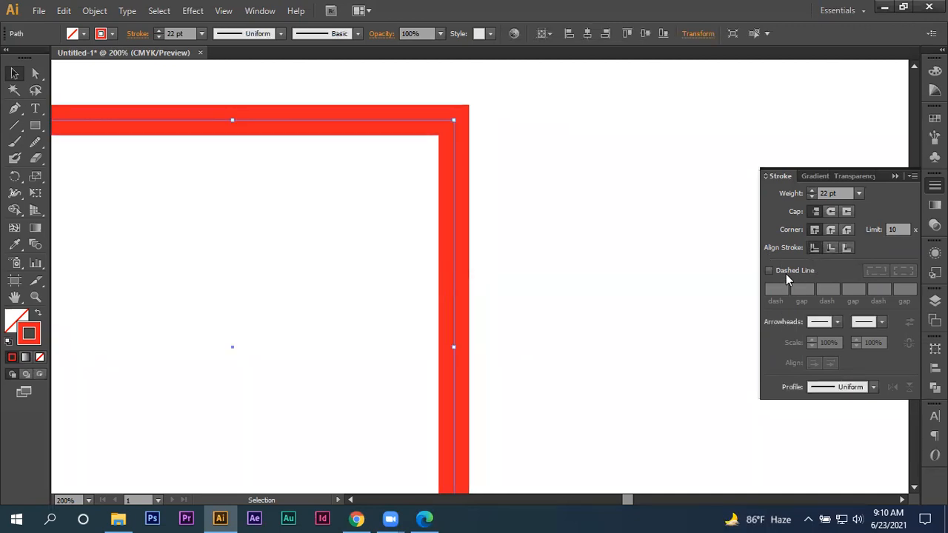
- Make the square's stroke dashed with the pattern 12 pt dash, 8 pt gap, 6 pt dash, 4 pt gap
left_click(786, 273)
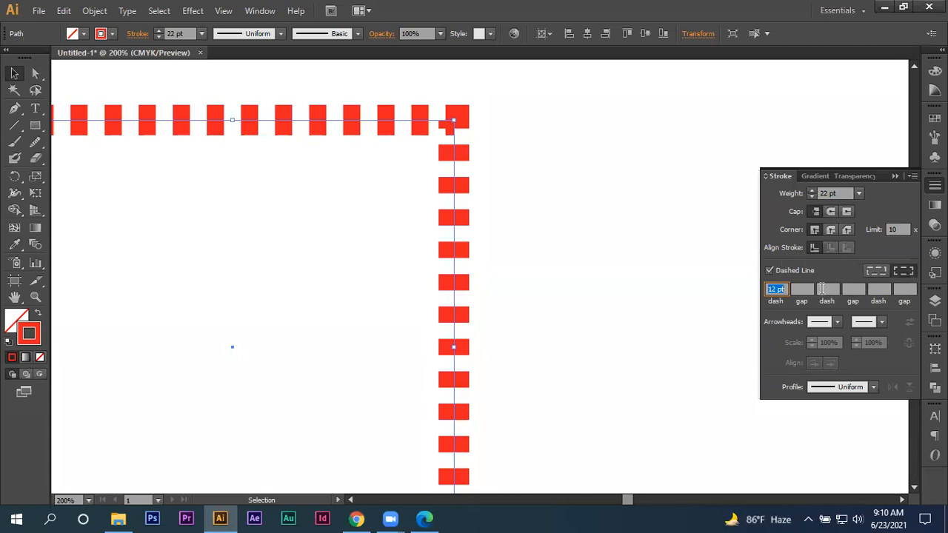
scroll(579, 341, "down", 1)
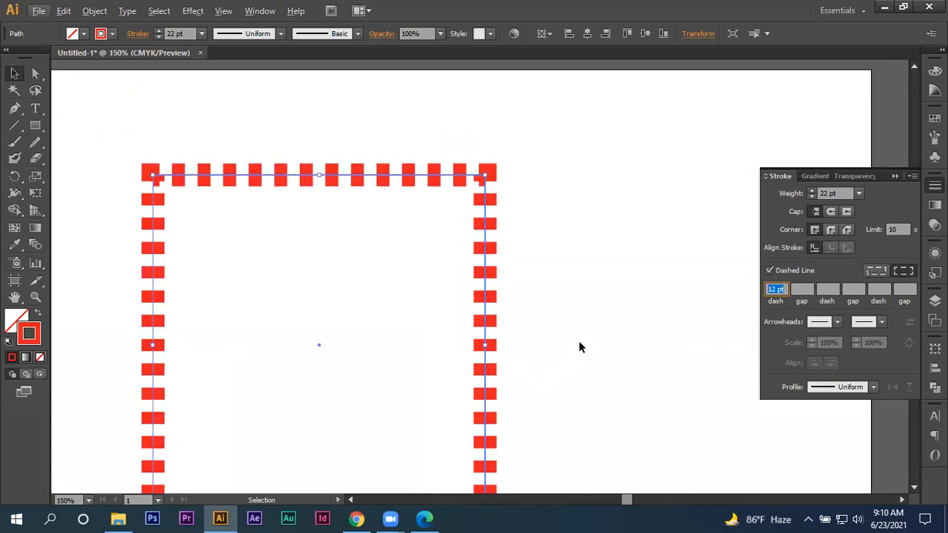
scroll(579, 341, "down", 1)
left_click(796, 289)
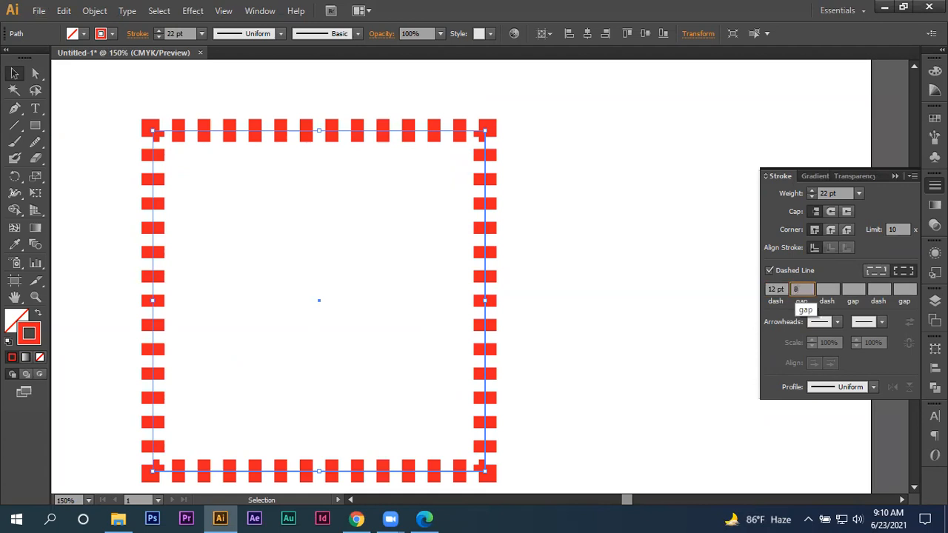
type("8")
left_click(822, 289)
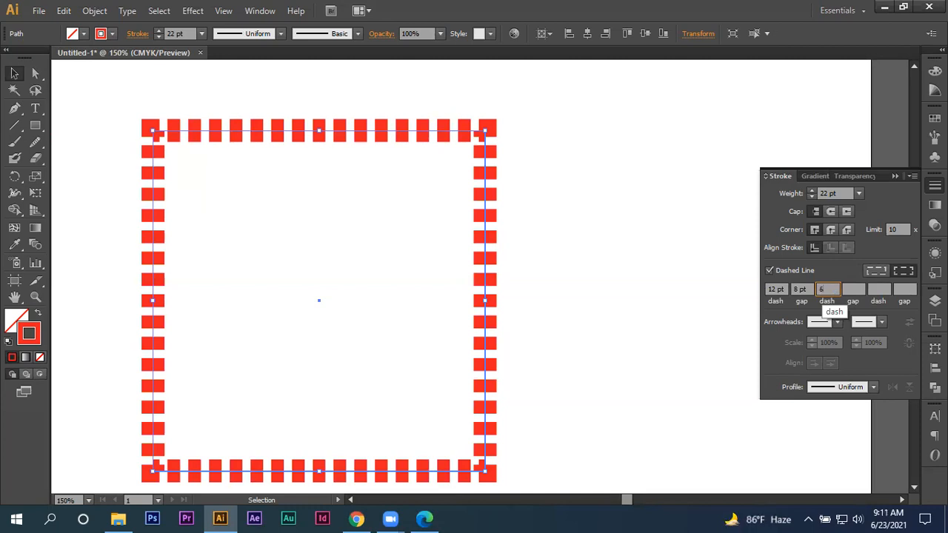
type("8")
left_click(857, 290)
type("4")
key("Return")
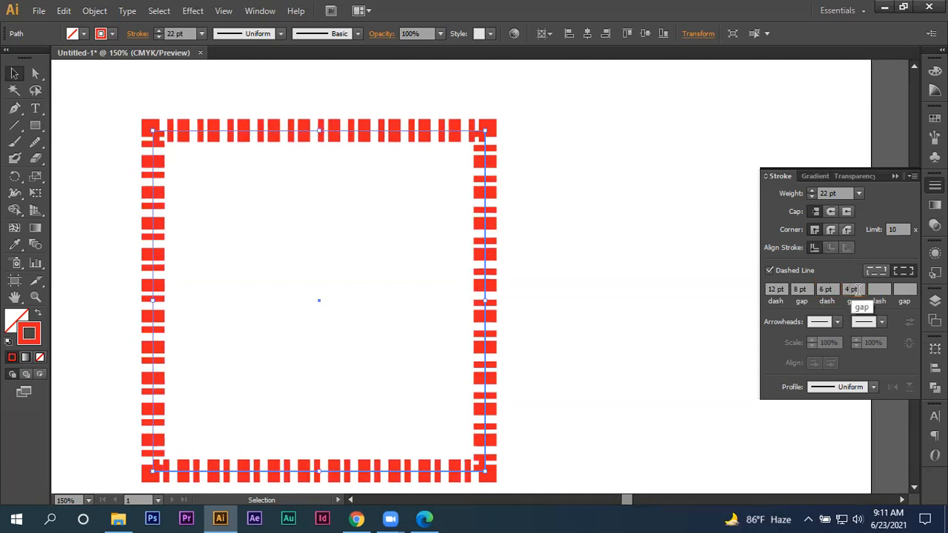
- Delete the dashed red square from the artboard
left_click(572, 178)
key("ctrl+minus")
scroll(573, 174, "down", 1)
left_click_drag(301, 127, 538, 255)
left_click_drag(517, 213, 582, 215)
left_click(610, 211)
left_click_drag(592, 138, 468, 301)
key("Delete")
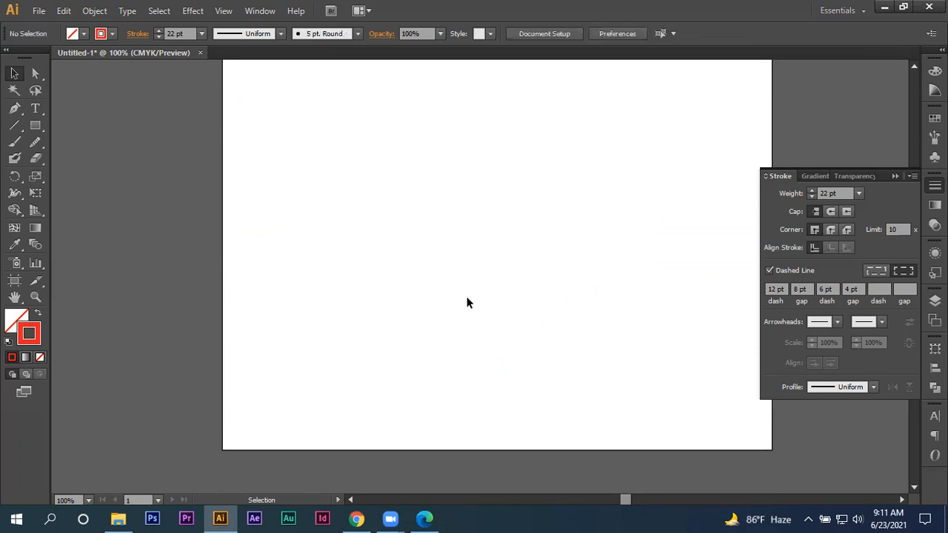
- Turn off the dashed line option, draw a large red-stroked square with the Rectangle tool and move it slightly up and right
left_click(769, 271)
left_click_drag(511, 239, 434, 254)
key("m")
left_click_drag(257, 131, 542, 416)
key("v")
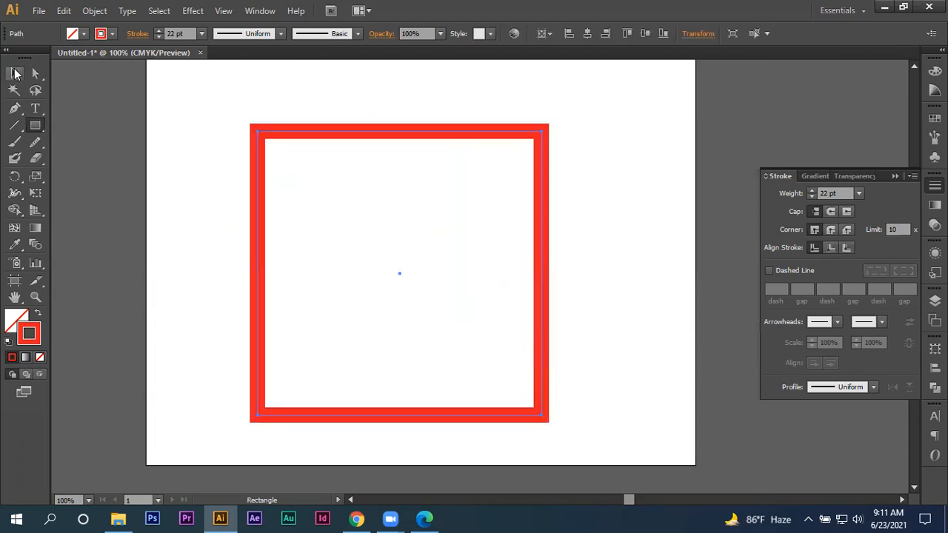
left_click_drag(316, 129, 360, 115)
- Set the square's stroke weight to 39 pt and expand its fill and stroke into shapes
left_click_drag(157, 32, 160, 31)
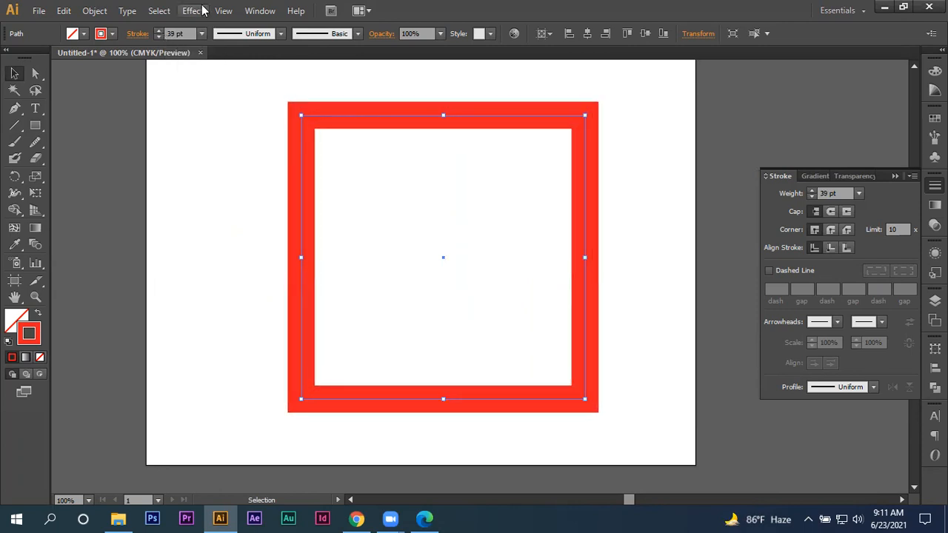
left_click(95, 11)
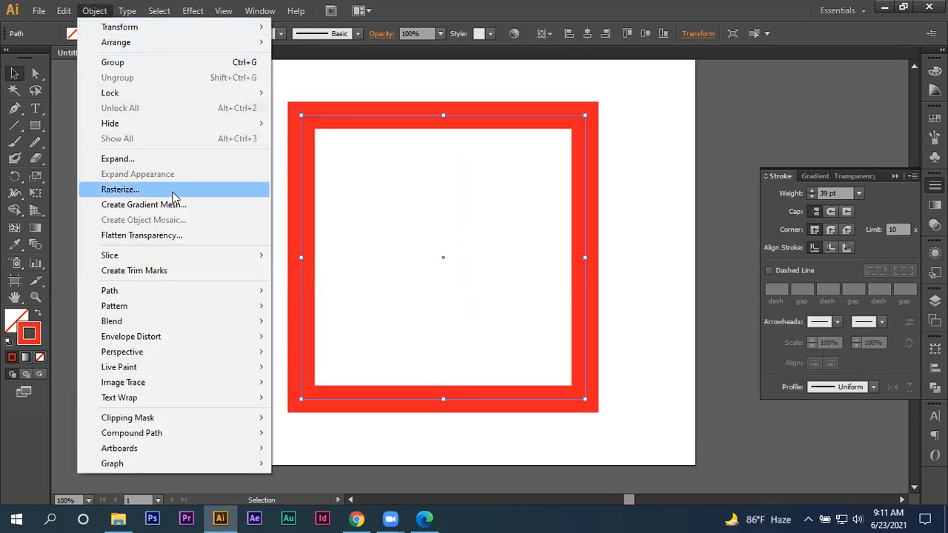
left_click(167, 160)
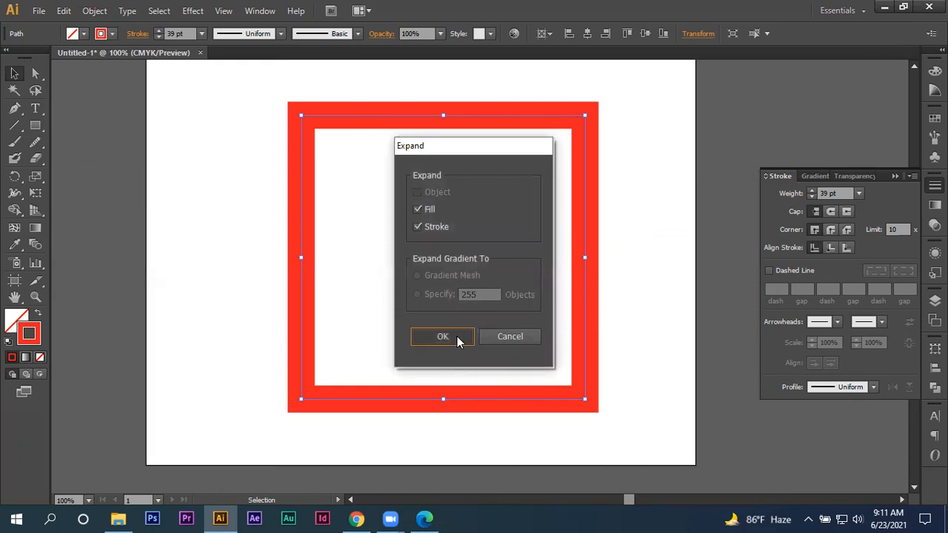
left_click(457, 338)
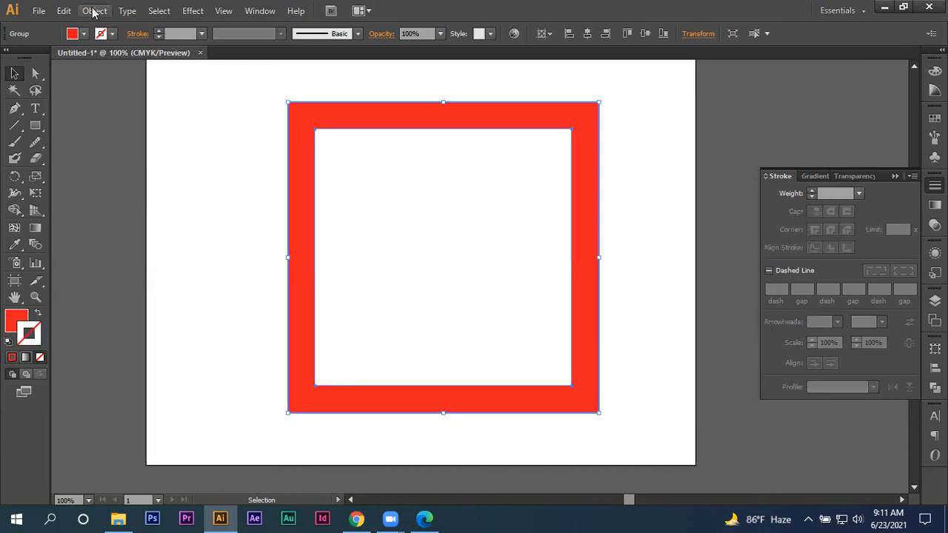
- Give the expanded red frame a yellow stroke and set its weight to 19 pt
double_click(30, 332)
left_click_drag(771, 177, 799, 132)
left_click(910, 129)
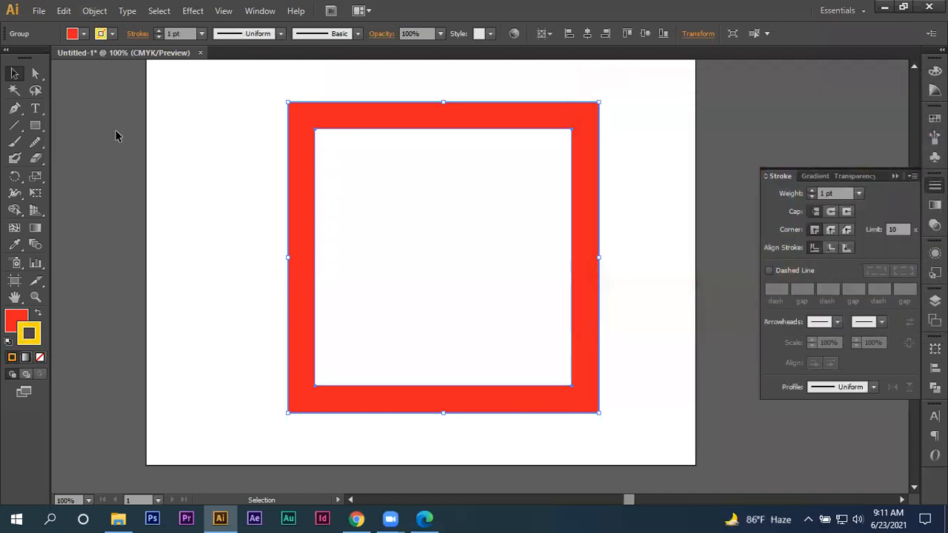
left_click(158, 31)
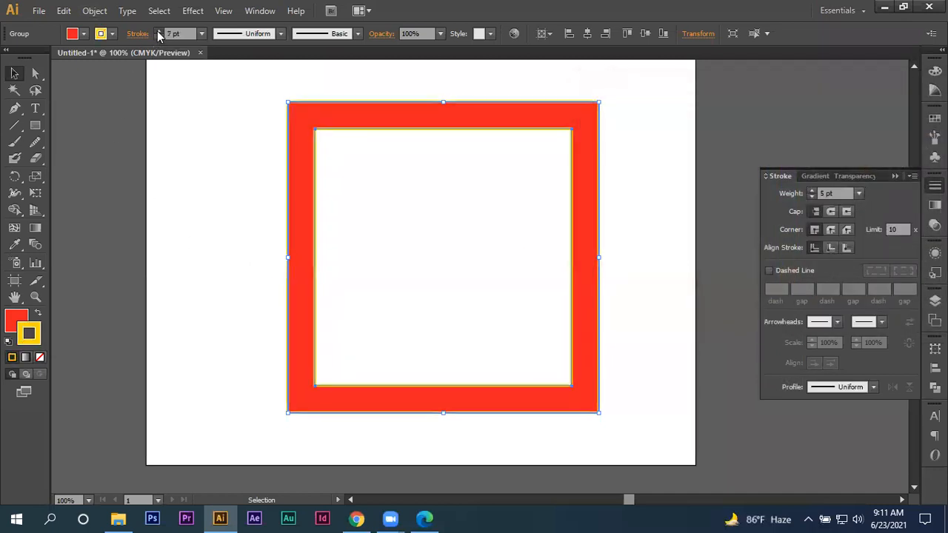
left_click(157, 30)
- Expand the fill and yellow stroke of the red frame into separate shapes
left_click(95, 10)
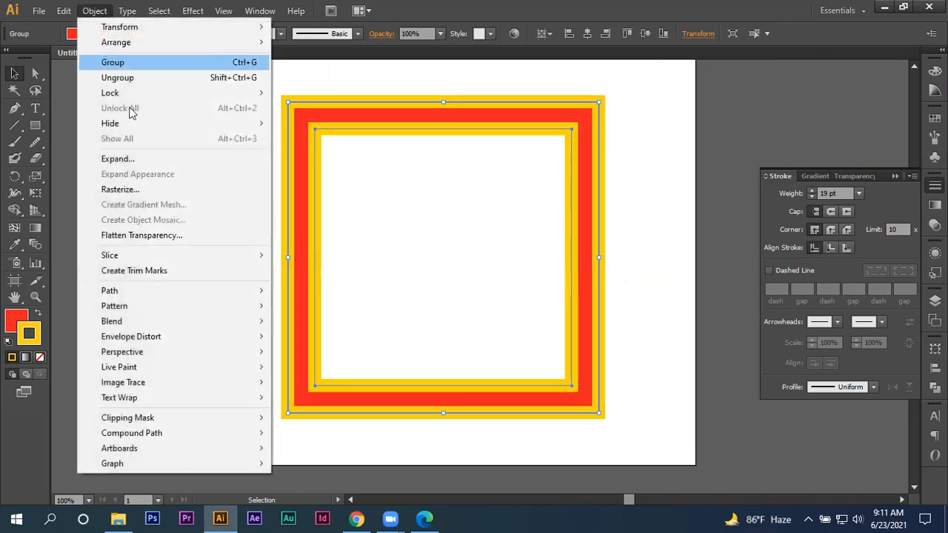
left_click(138, 160)
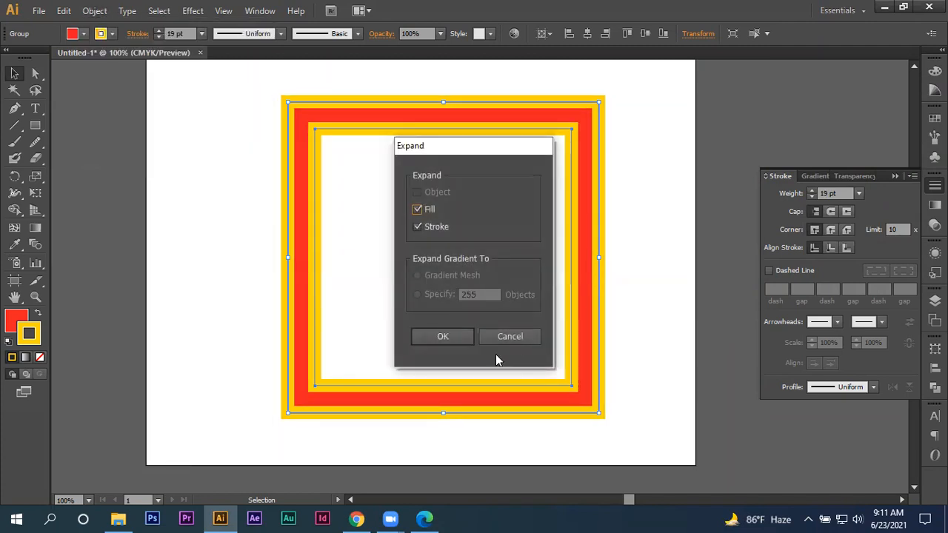
left_click(448, 337)
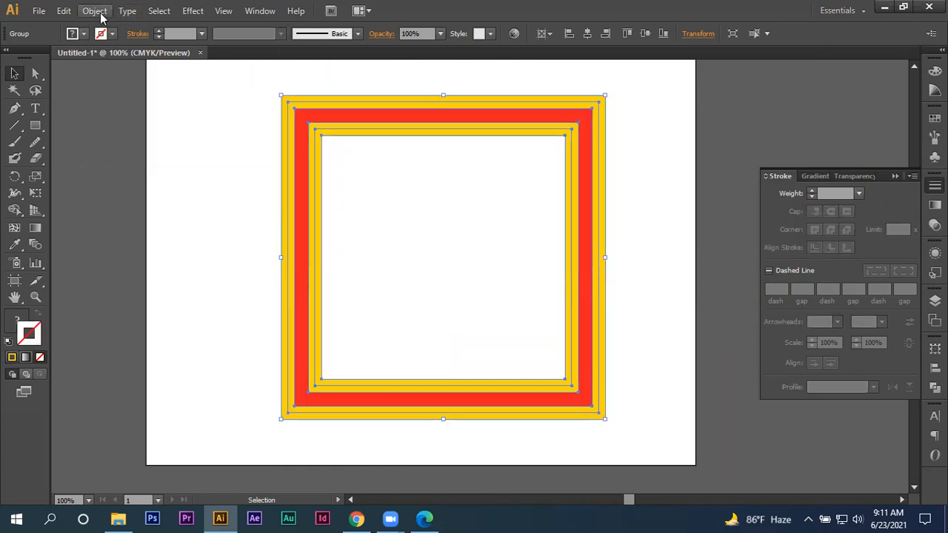
- Add a blue 9 pt stroke to the expanded red and yellow frame using color #1A29E5, and deselect it
double_click(38, 339)
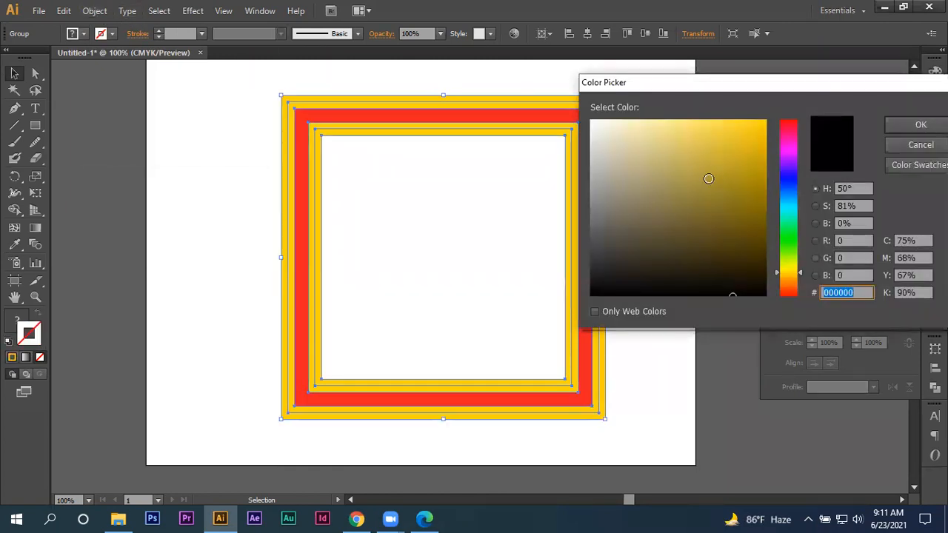
left_click(784, 179)
left_click(747, 138)
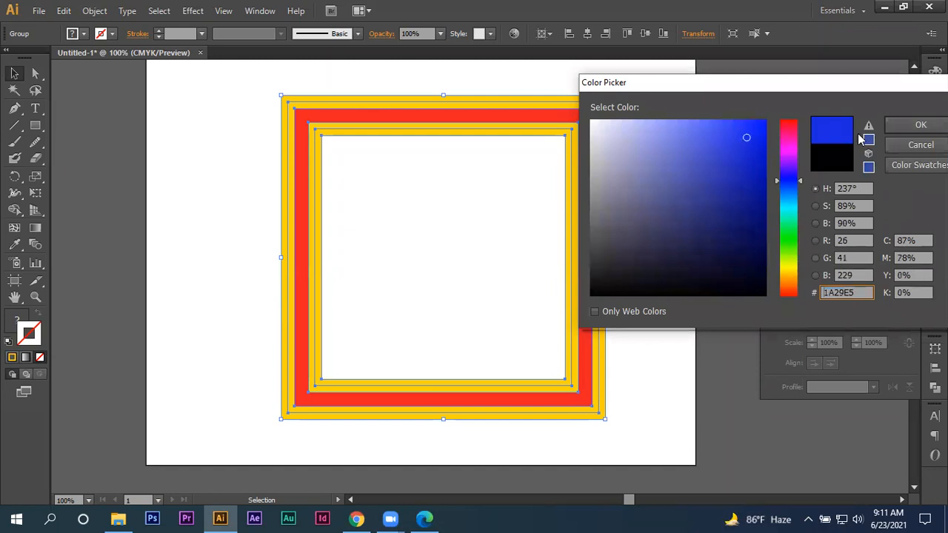
left_click(919, 125)
left_click(160, 31)
left_click(160, 31)
left_click(160, 31)
left_click(160, 31)
left_click(160, 31)
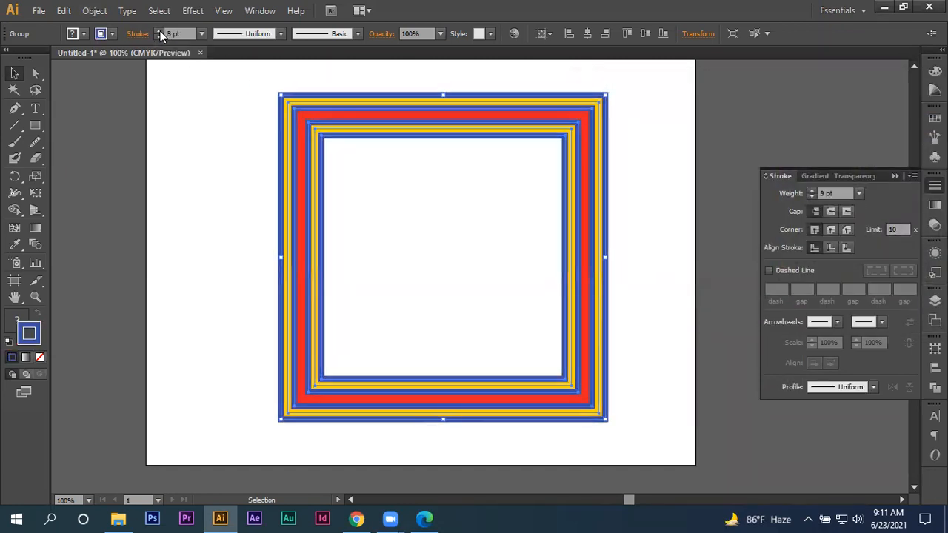
left_click(209, 190)
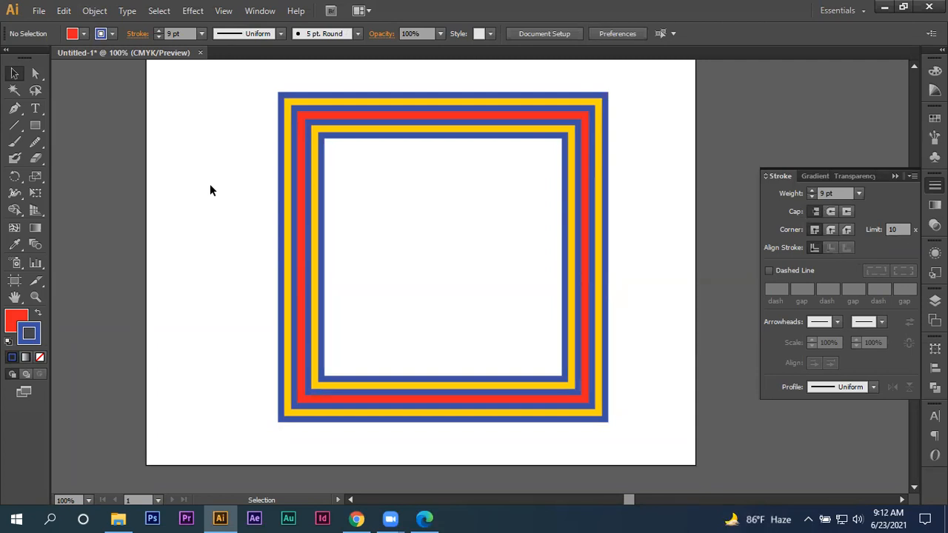
- Select the whole multicolored frame and delete it from the artboard
left_click_drag(208, 180, 663, 264)
key("Delete")
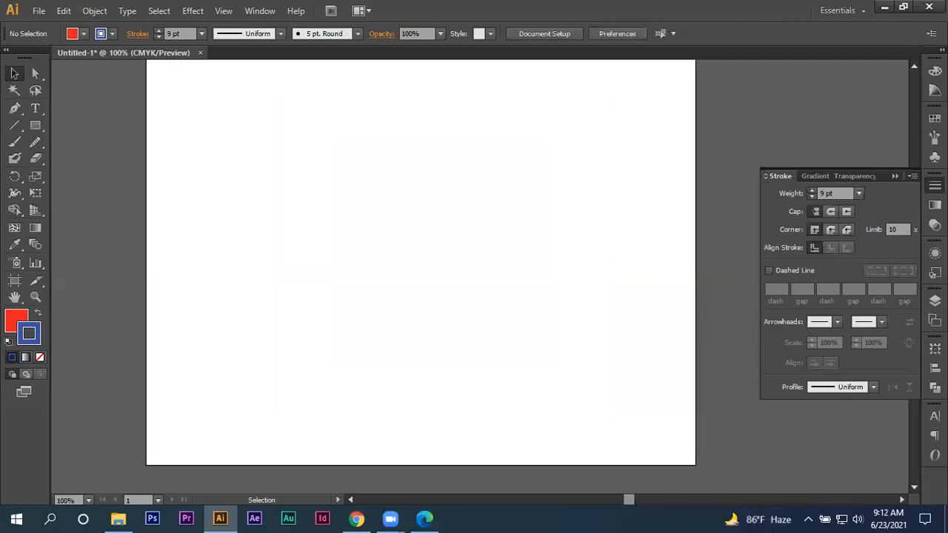
scroll(552, 238, "up", 4)
scroll(543, 240, "down", 3)
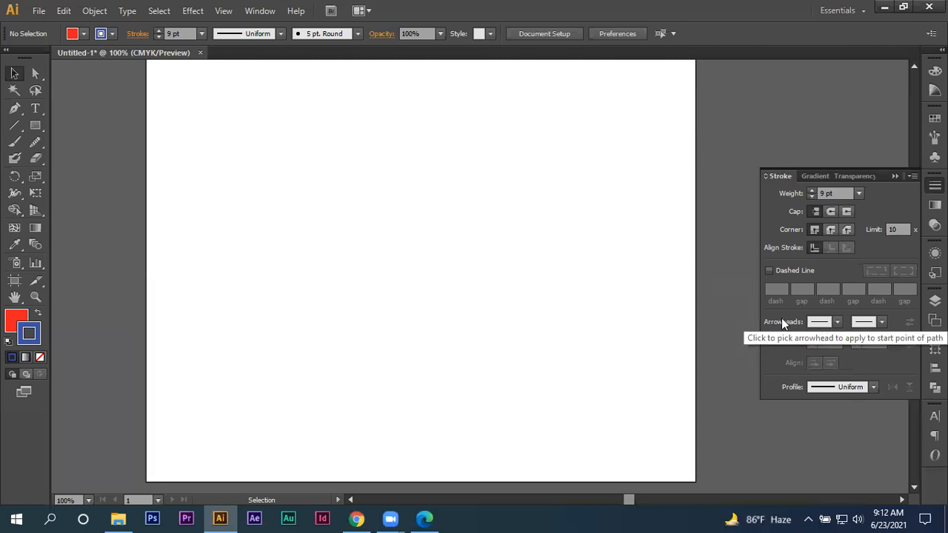
- Draw a single horizontal line with the Line Segment tool in the artboard's left half, using the blue 9 pt stroke
left_click(14, 126)
left_click_drag(170, 225, 438, 227)
left_click(14, 72)
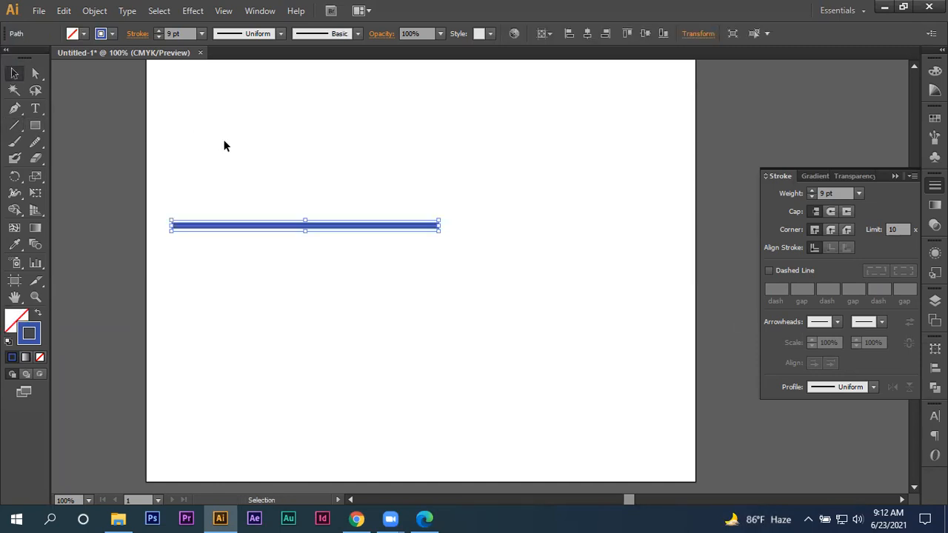
left_click_drag(338, 229, 515, 360)
scroll(476, 266, "up", 2)
scroll(477, 265, "down", 1)
key("Delete")
left_click_drag(364, 294, 456, 197)
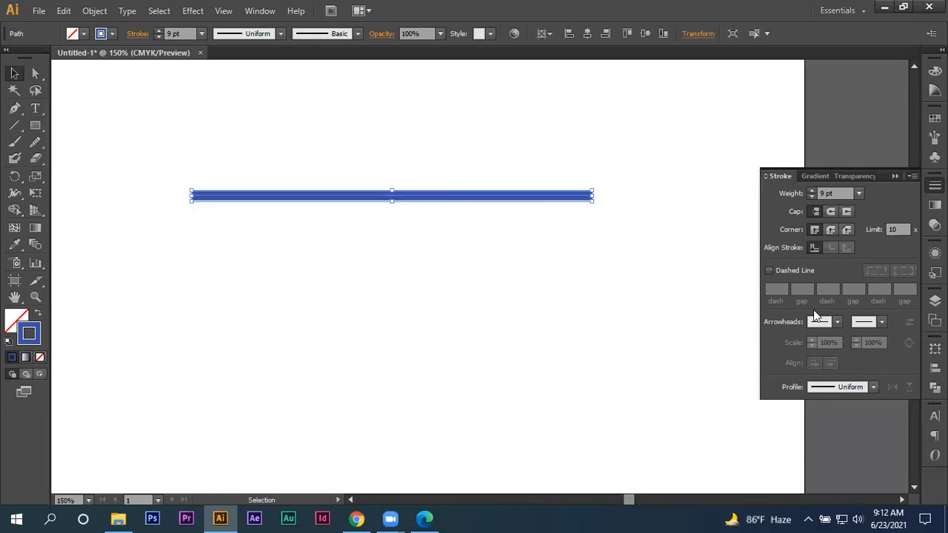
- Set the blue line's stroke to 11 pt and try a barbed and a solid triangular arrowhead at its start point
left_click(838, 333)
left_click(737, 184)
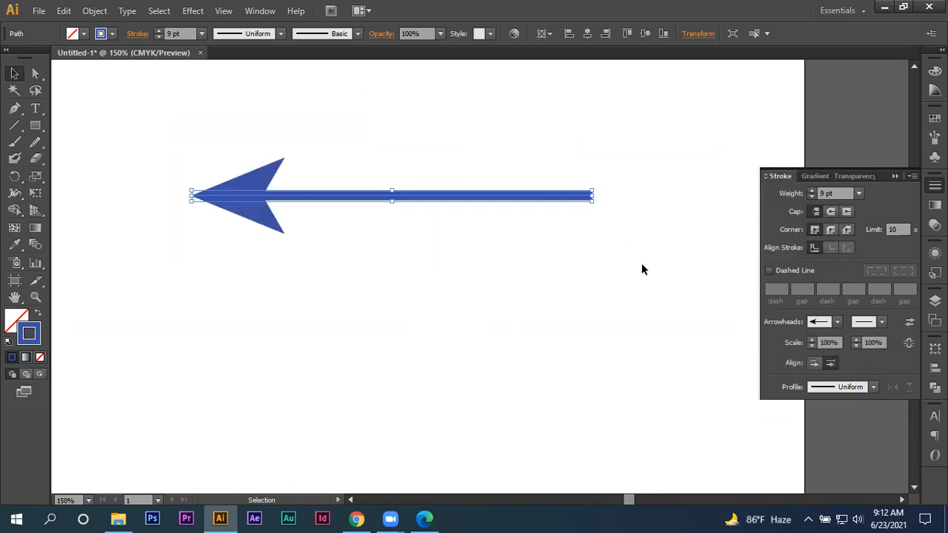
left_click(159, 30)
left_click(158, 29)
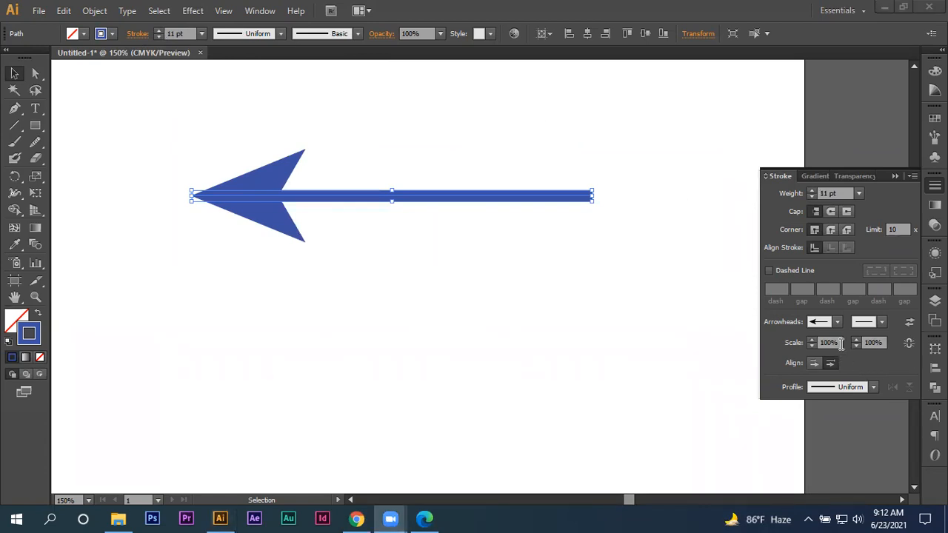
left_click(820, 323)
left_click(738, 248)
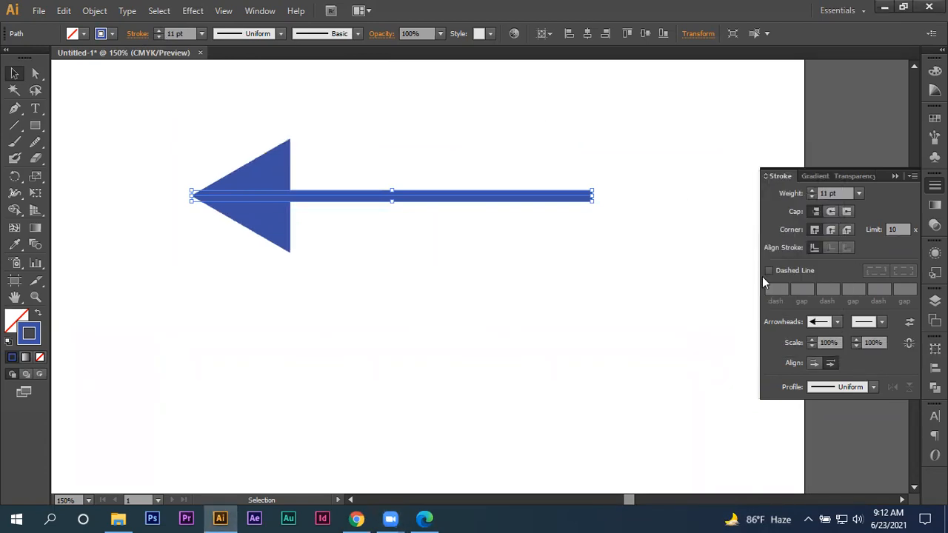
- Try Arrow 17, Arrow 23 and Arrow 28 as the arrowhead at the blue line's start point
left_click(818, 324)
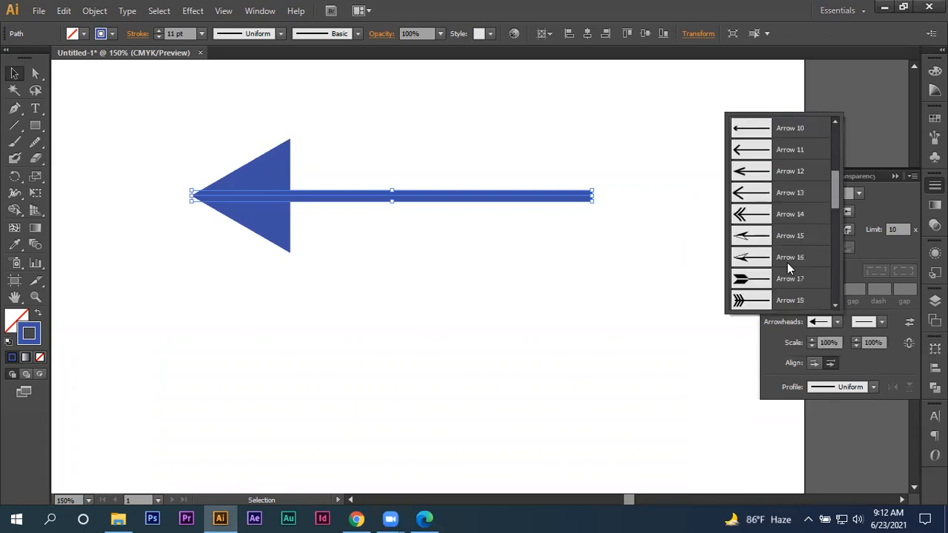
left_click(789, 278)
left_click(819, 323)
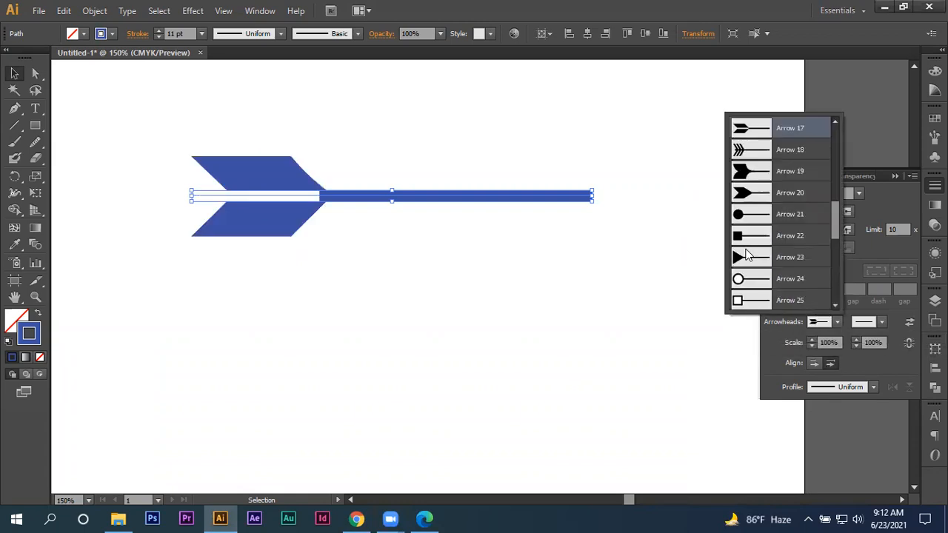
left_click(747, 254)
left_click(818, 321)
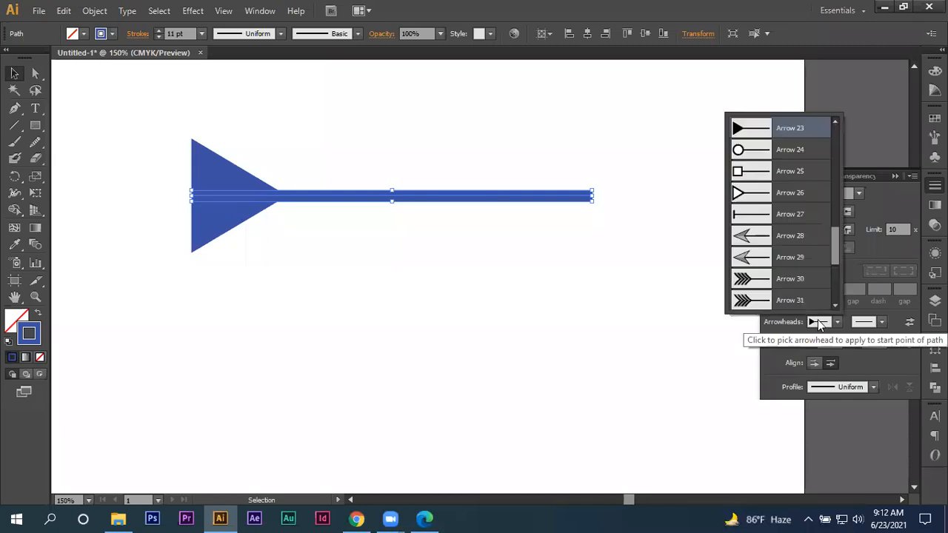
left_click(761, 249)
- Try Arrow 32 at the line's start point, and settle on the feathered Arrow 31 instead
left_click(810, 315)
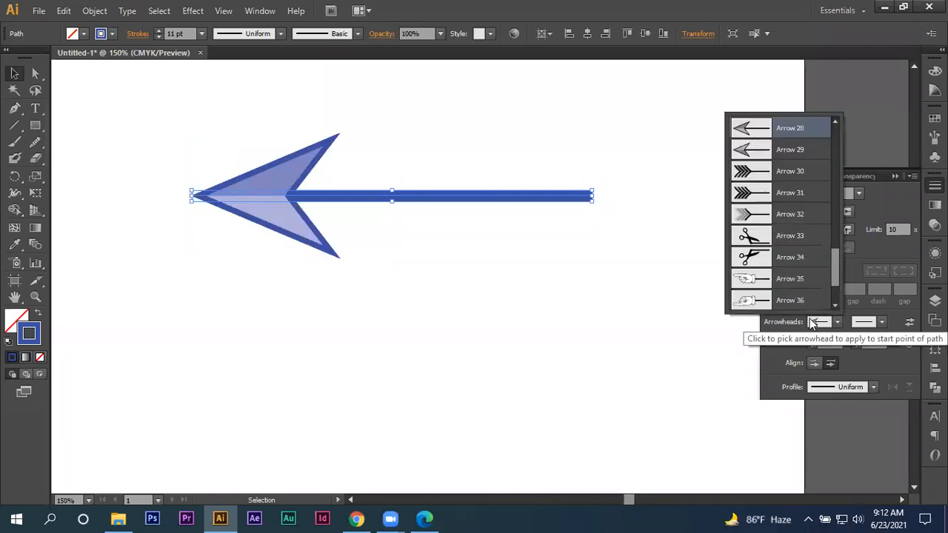
left_click(765, 220)
left_click(820, 323)
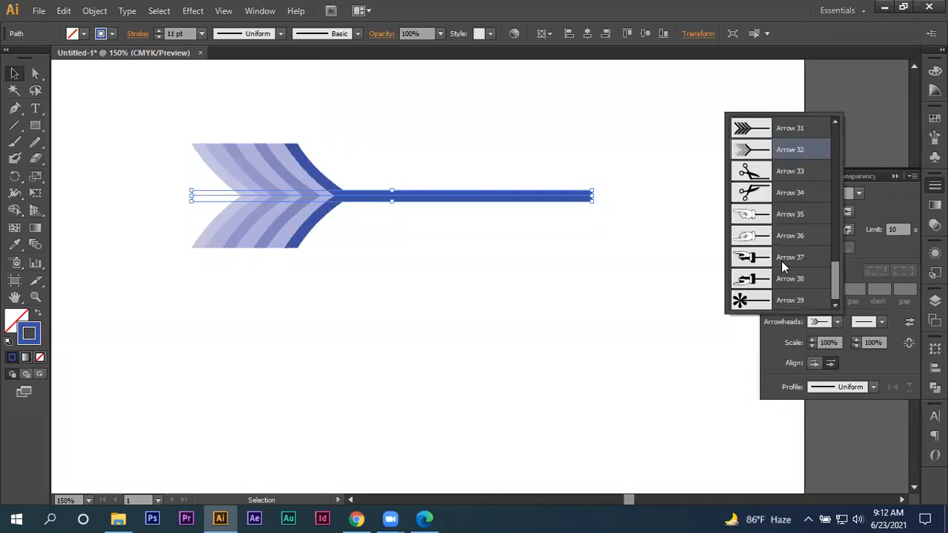
left_click(761, 131)
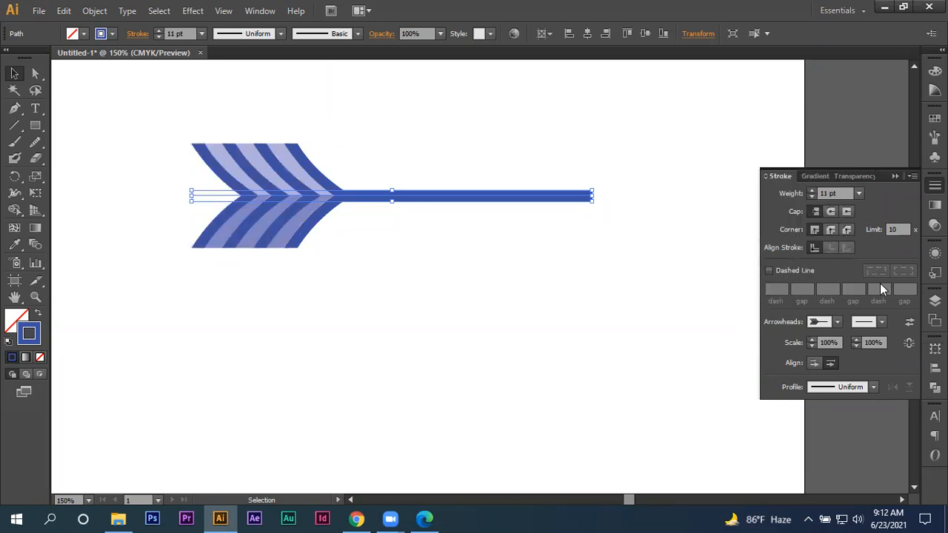
- Try a solid barbed, an open, a triple-feathered and a hollow square arrowhead at the line's end point
left_click(881, 321)
left_click(808, 257)
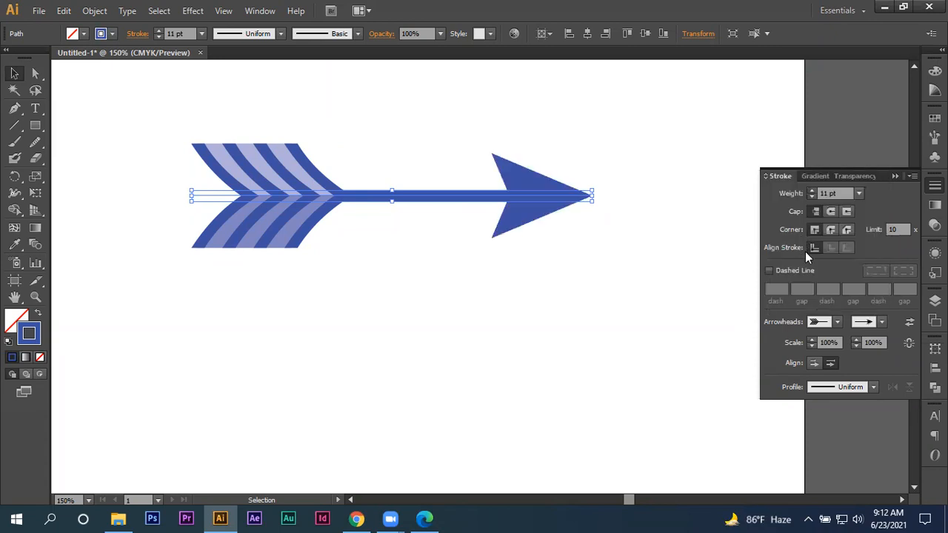
left_click(882, 321)
left_click(815, 243)
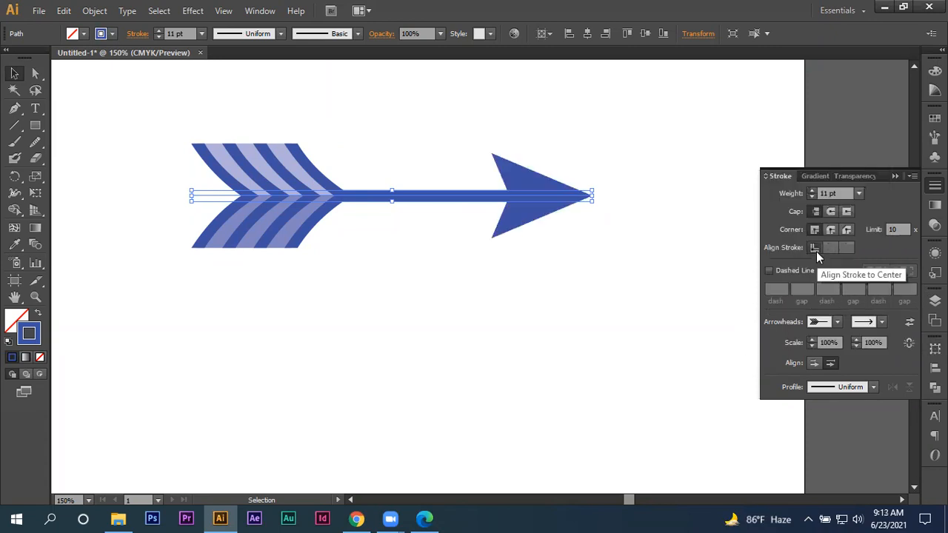
left_click(867, 322)
left_click(826, 293)
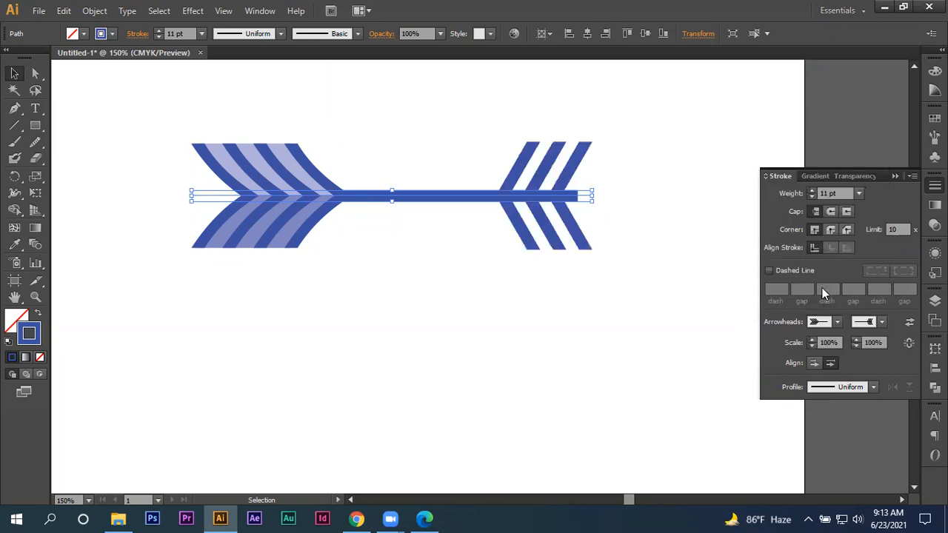
left_click(880, 323)
left_click(808, 296)
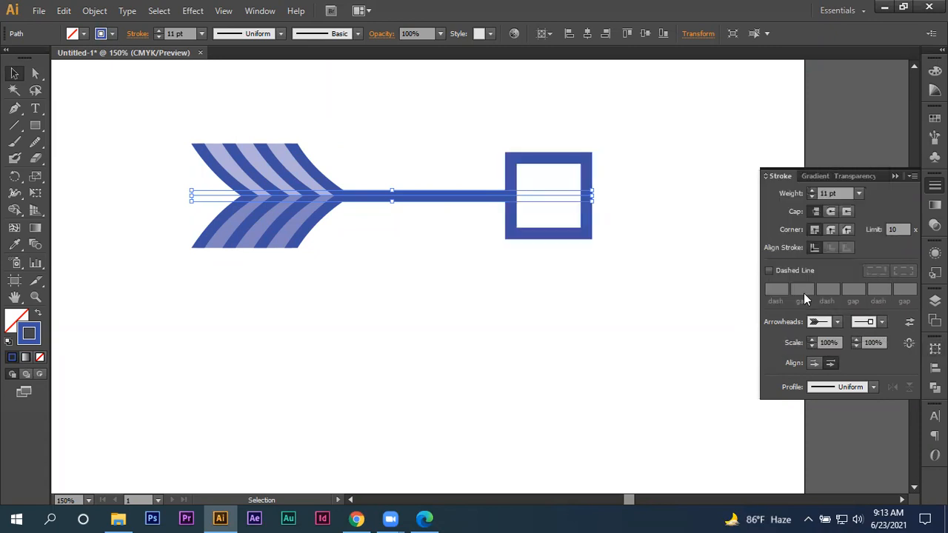
- Look through the end point arrowheads and try Arrow 10 and Arrow 17 on the line
left_click(878, 324)
scroll(815, 285, "down", 2)
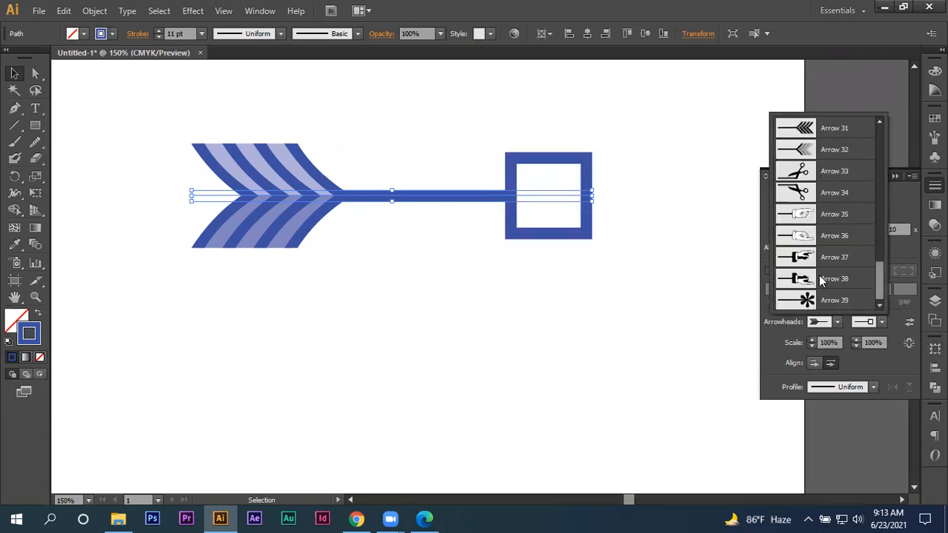
scroll(845, 270, "up", 5)
scroll(847, 265, "up", 3)
left_click(842, 240)
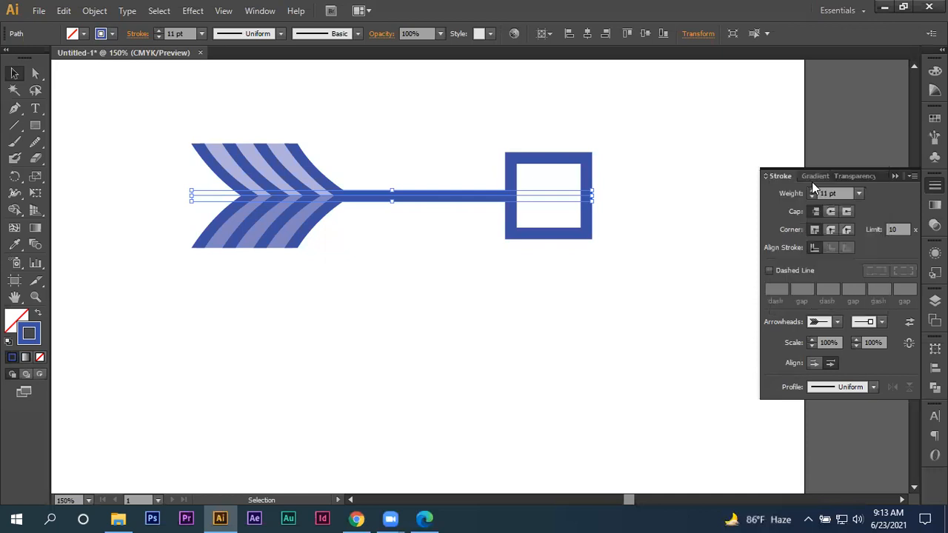
left_click(838, 322)
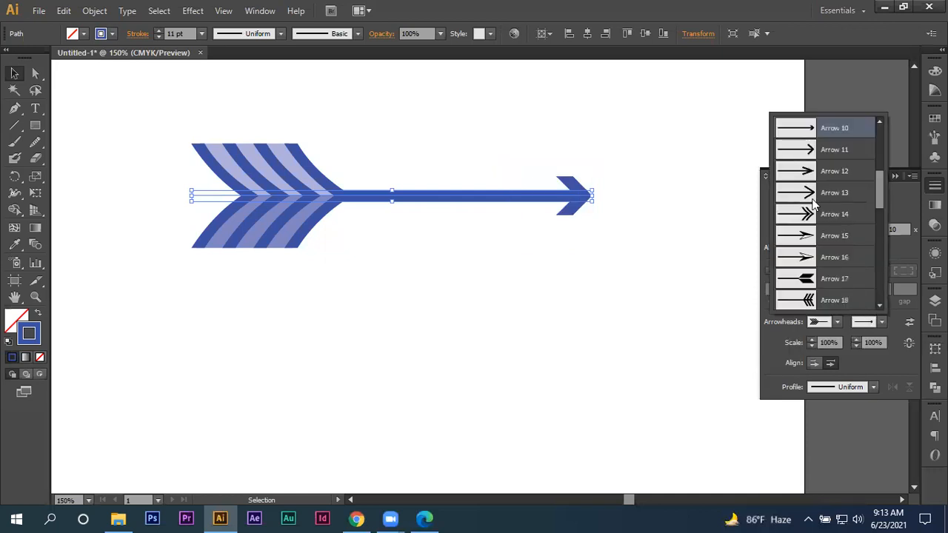
left_click(804, 280)
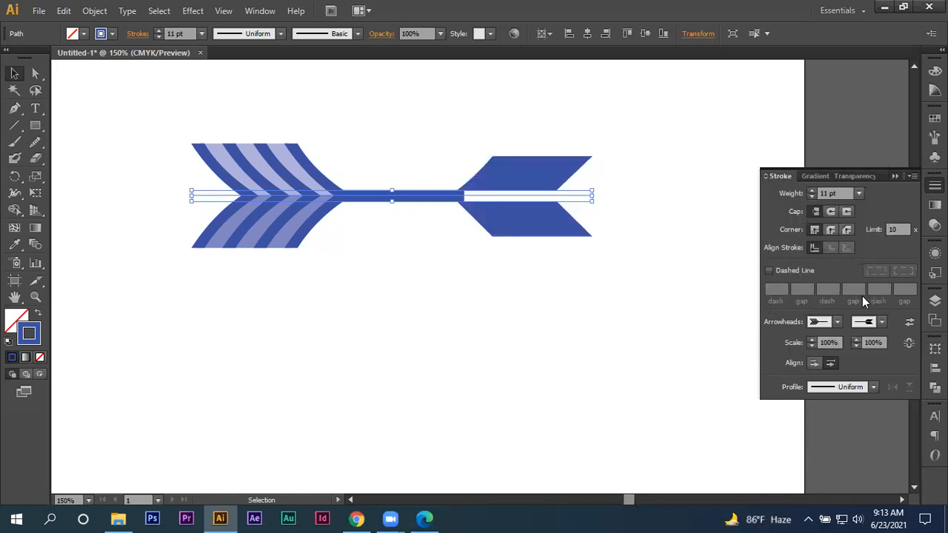
- Set the arrowhead at the line's end point to the two-tone Arrow 28
left_click(863, 322)
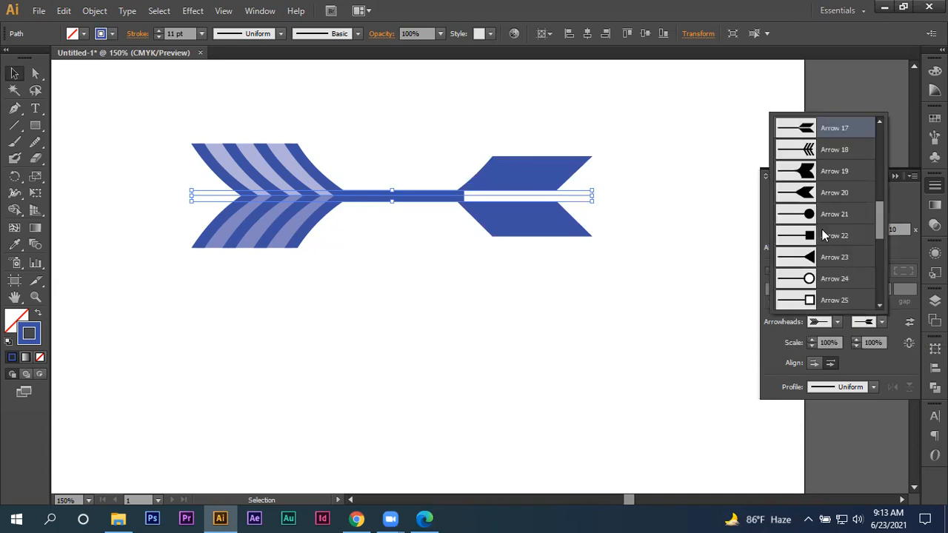
scroll(818, 238, "down", 3)
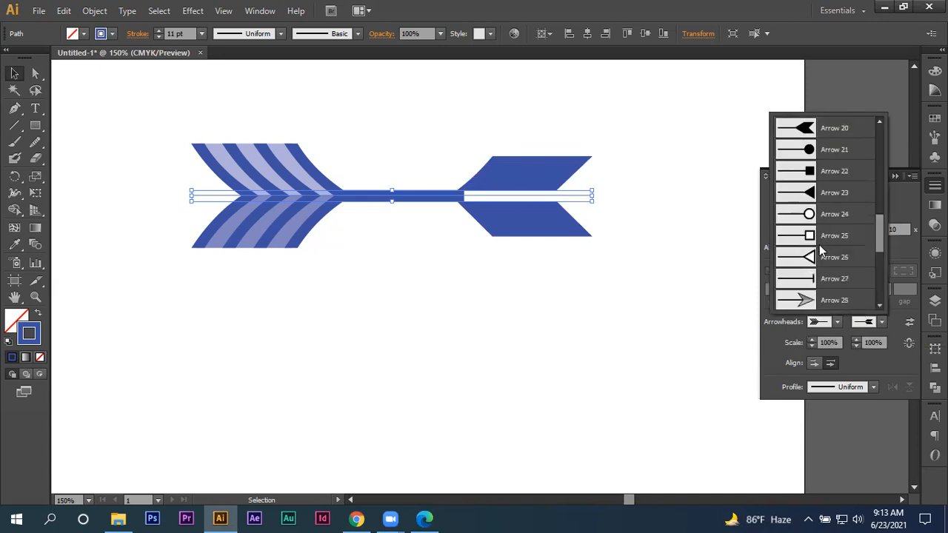
left_click(802, 300)
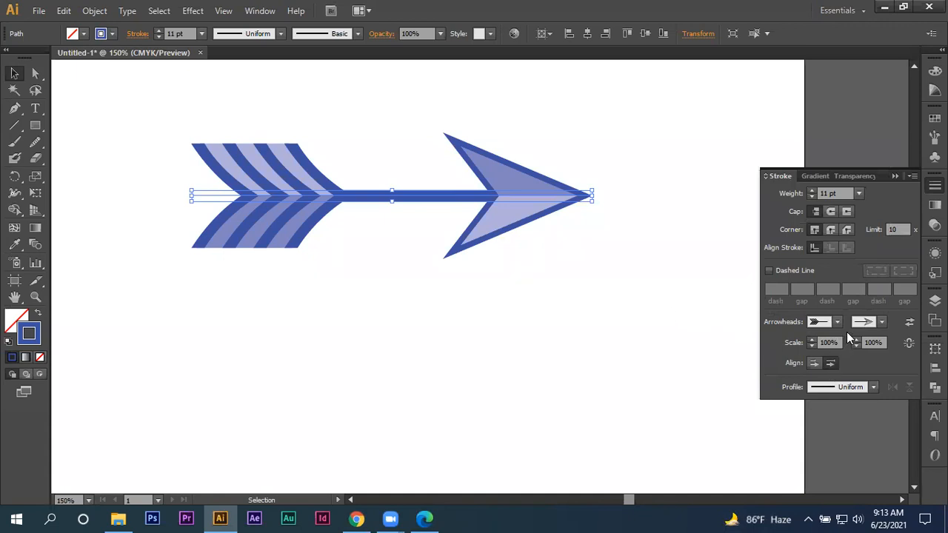
left_click(886, 325)
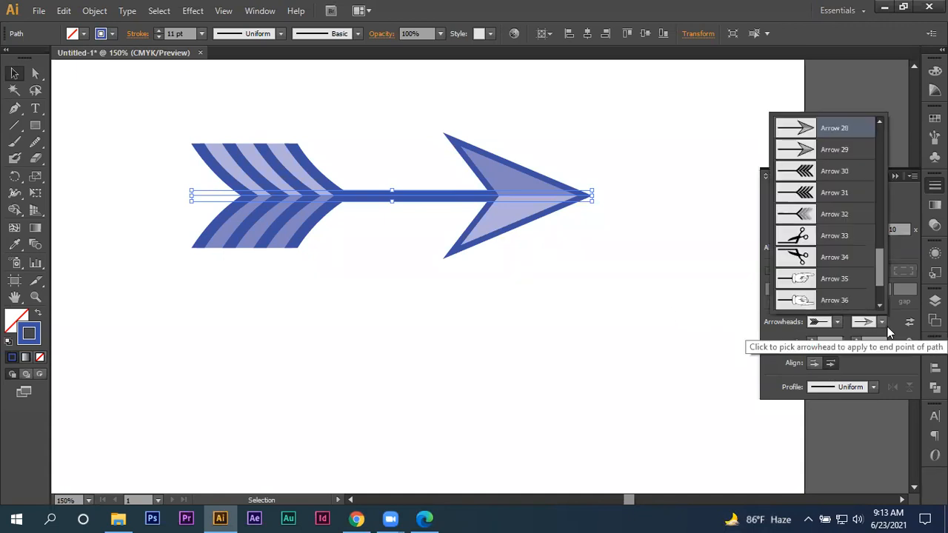
left_click(890, 386)
- Reduce the end arrowhead's scale to 77% and deselect the line
left_click(856, 346)
left_click(856, 344)
left_click(576, 311)
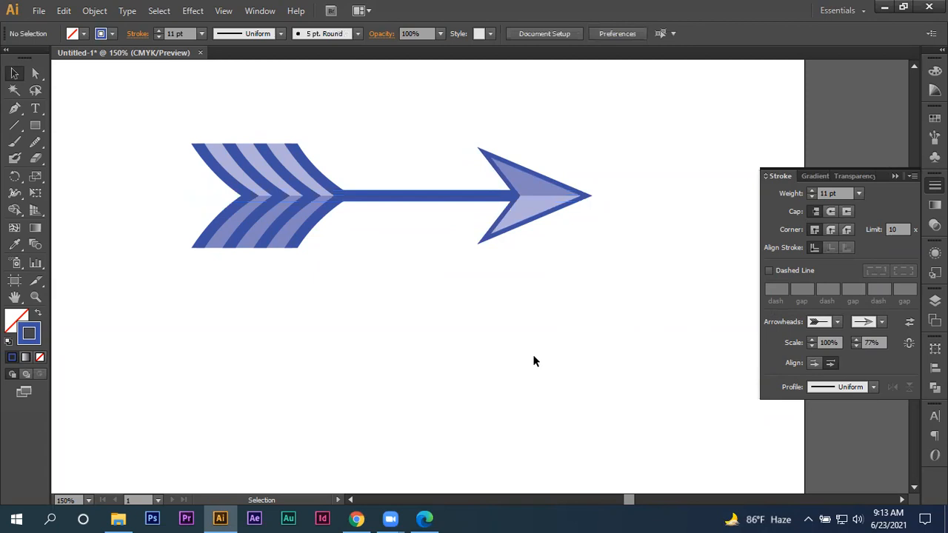
- Reselect the arrow line, enlarge its start arrowhead to 110%, and reduce it to 96%
left_click_drag(292, 321, 601, 111)
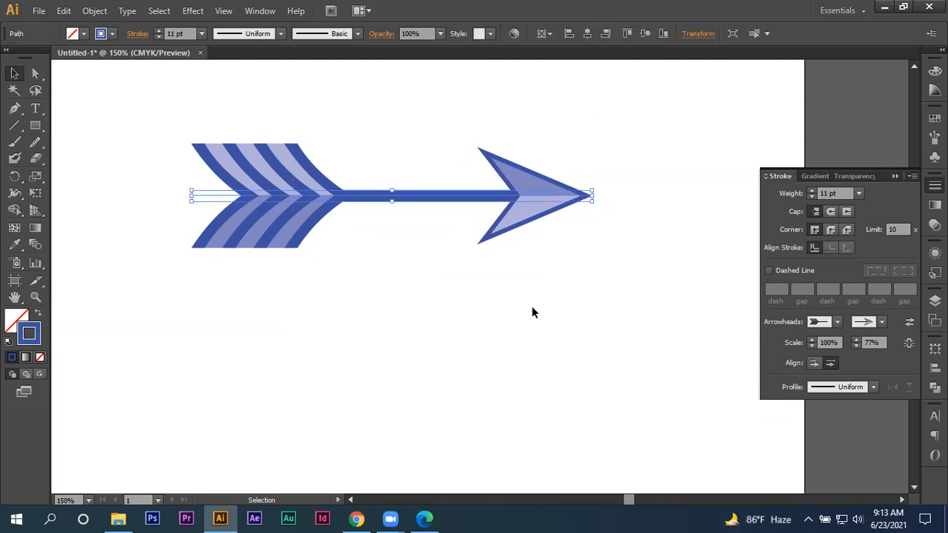
left_click(812, 339)
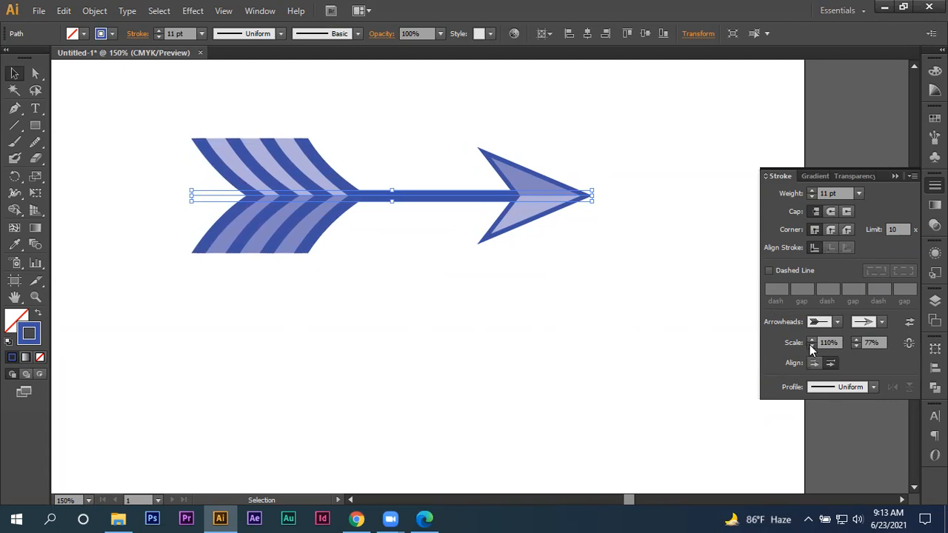
left_click(812, 340)
left_click(811, 346)
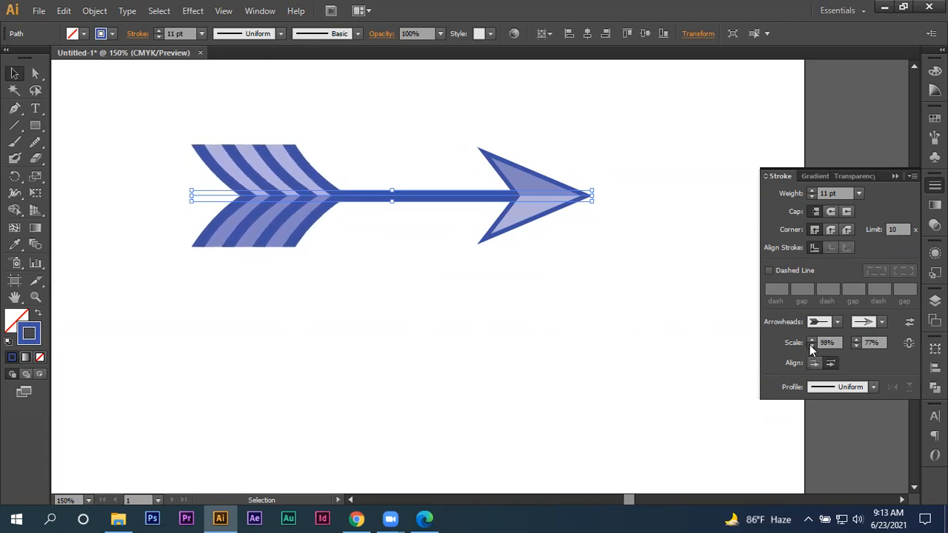
- Link the start and end arrowhead scales and enlarge both together to 171% and 138%
left_click(910, 346)
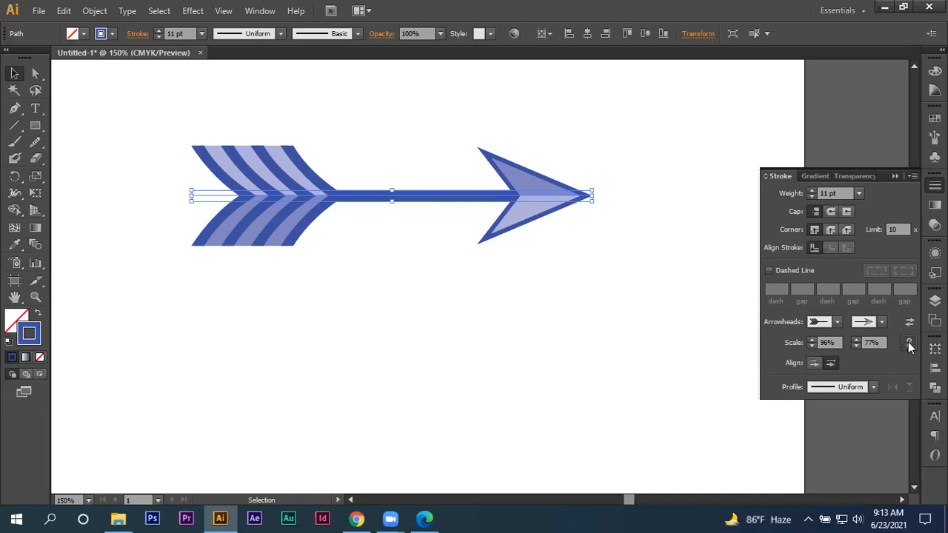
left_click(811, 338)
left_click(812, 338)
left_click_drag(812, 338, 812, 337)
left_click(812, 338)
left_click(812, 338)
left_click(812, 338)
left_click(812, 338)
left_click(812, 337)
left_click(812, 338)
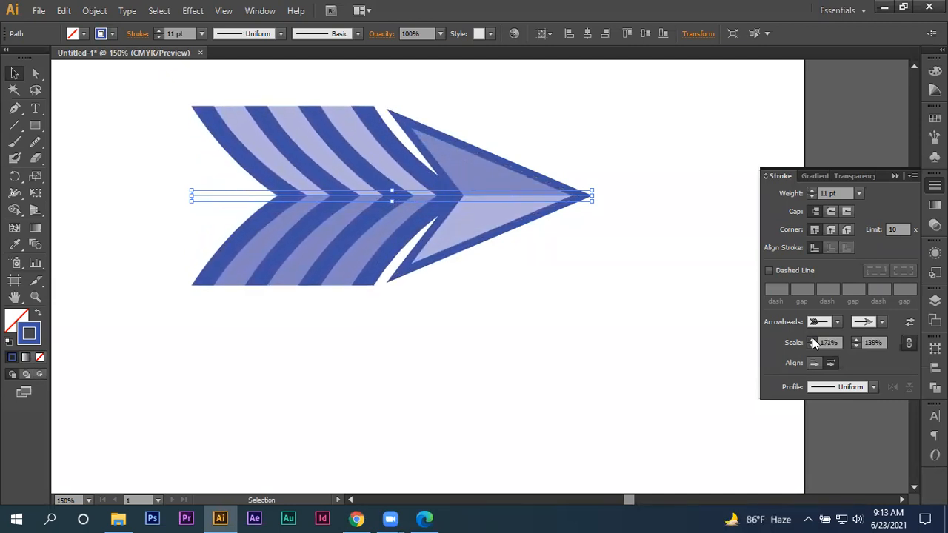
- Reduce the linked arrowhead scales to 113% at the start and 91% at the end
left_click(812, 345)
left_click_drag(811, 343, 811, 340)
left_click(813, 344)
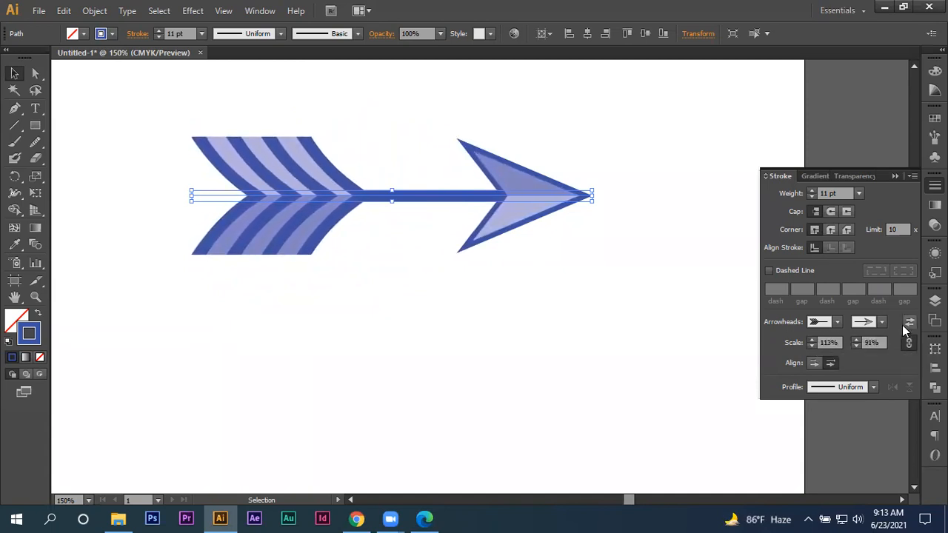
- Swap the start and end arrowheads back and forth several times, finishing in their original orientation
left_click(908, 324)
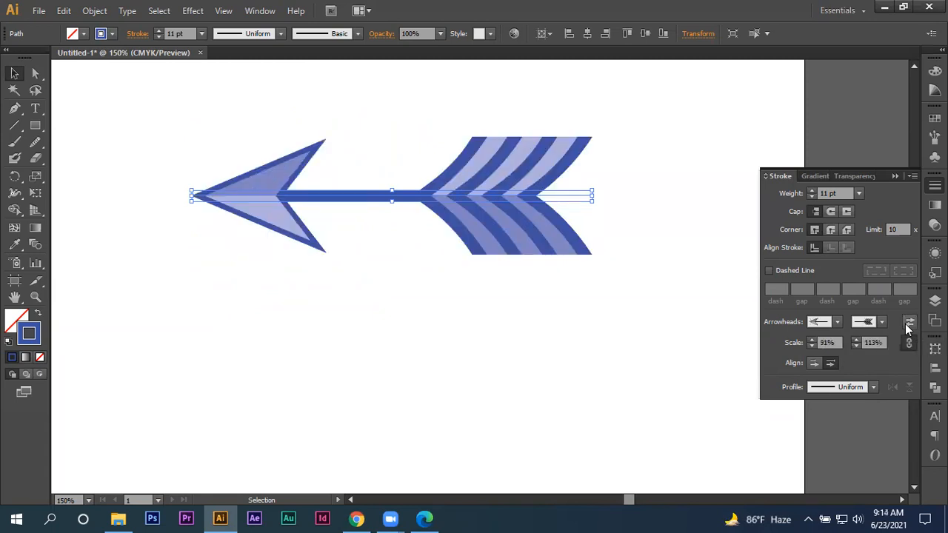
left_click(908, 324)
left_click(909, 324)
left_click(908, 324)
left_click(909, 323)
left_click(909, 324)
left_click(909, 323)
left_click(909, 324)
left_click(909, 323)
left_click(909, 324)
- Compare both arrowhead alignments and leave the arrow tips extending beyond the ends of the path
left_click(814, 364)
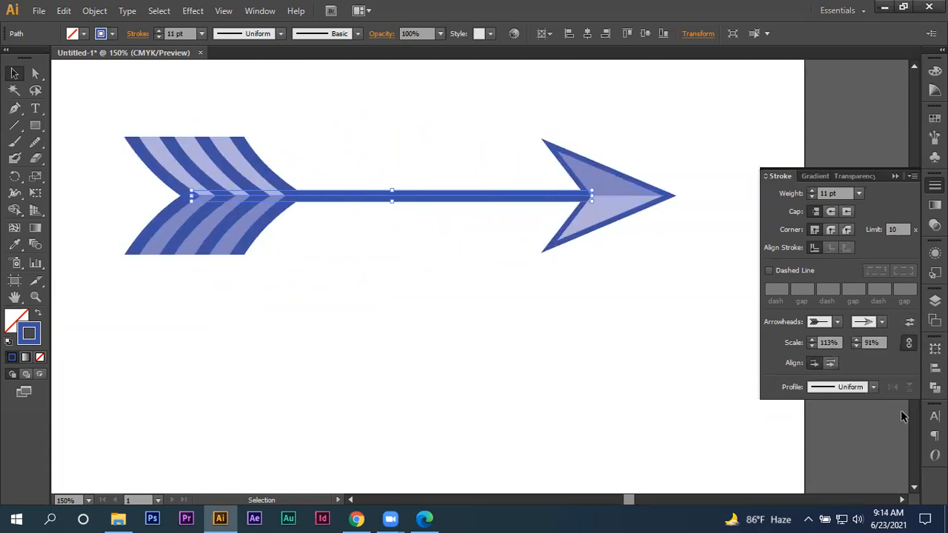
left_click(831, 363)
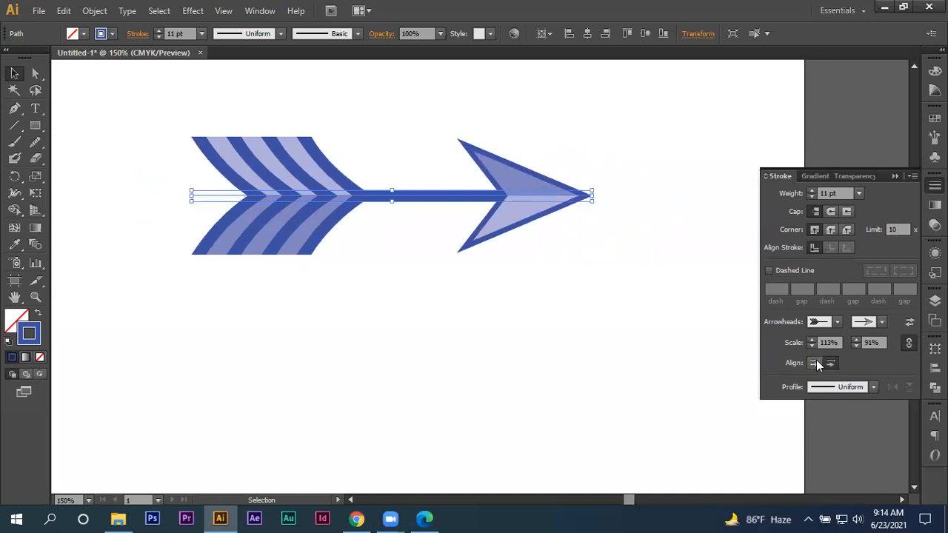
left_click(815, 363)
left_click(833, 363)
left_click(812, 363)
left_click(830, 363)
left_click(815, 362)
- Try the lens-shaped width profile on the arrow line and restore the Uniform profile
left_click_drag(256, 298, 525, 157)
left_click(872, 388)
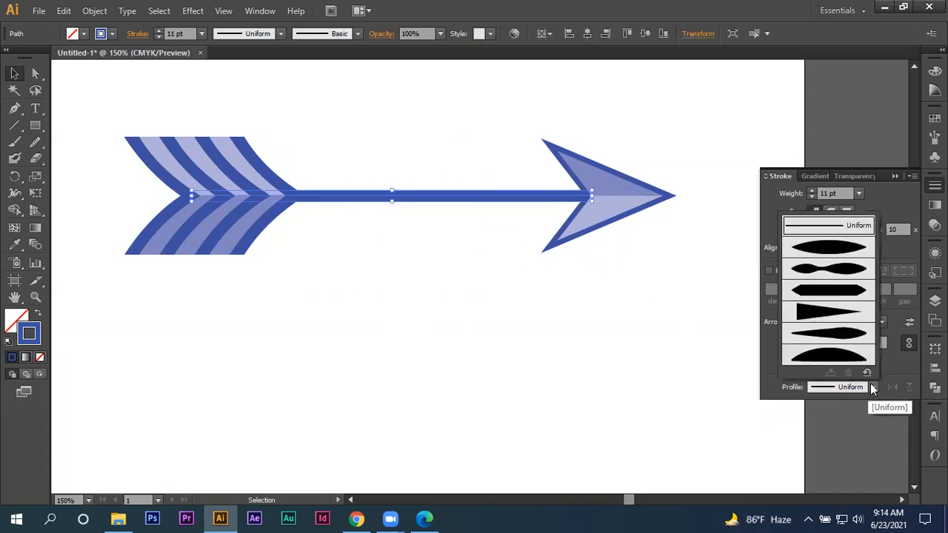
left_click(835, 247)
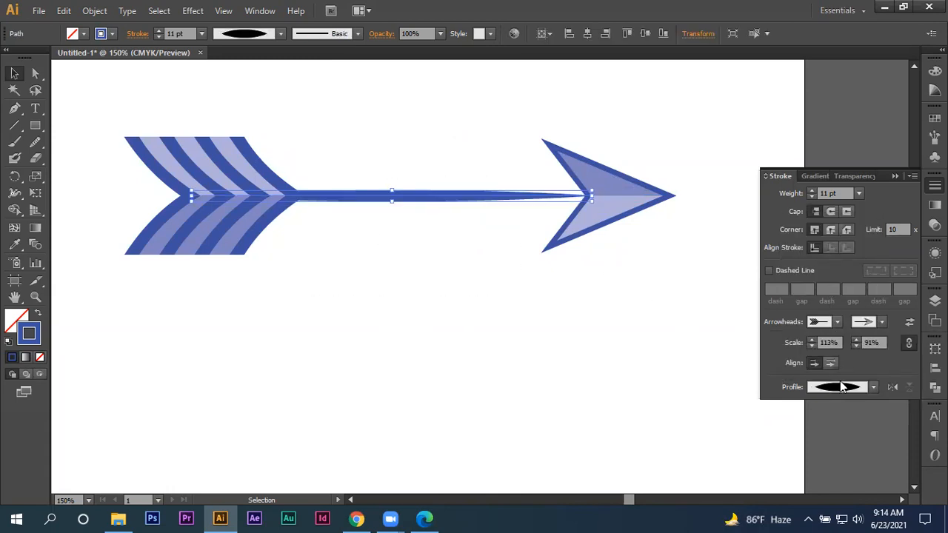
left_click(842, 386)
left_click(844, 224)
- Reselect the arrow line and expand its appearance into editable shapes
left_click(534, 285)
left_click(584, 218)
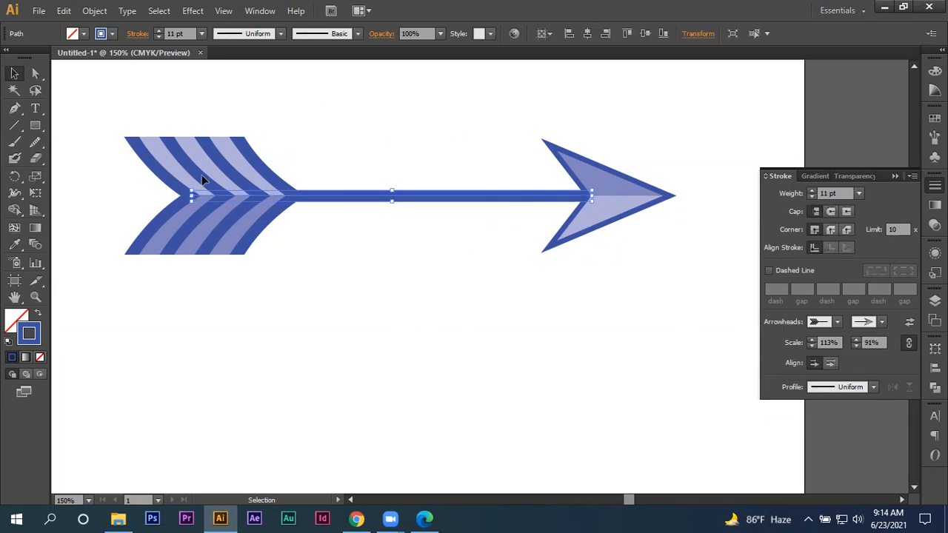
left_click(94, 11)
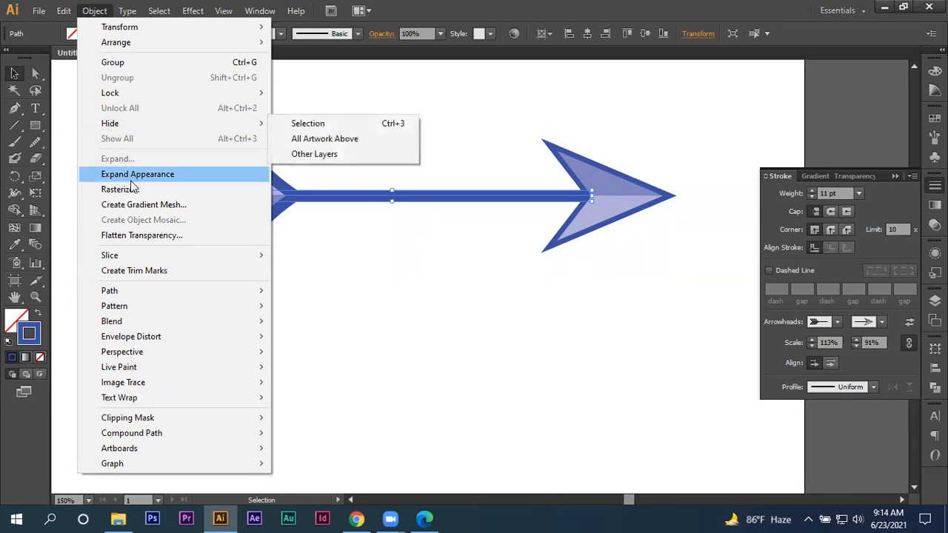
left_click(133, 175)
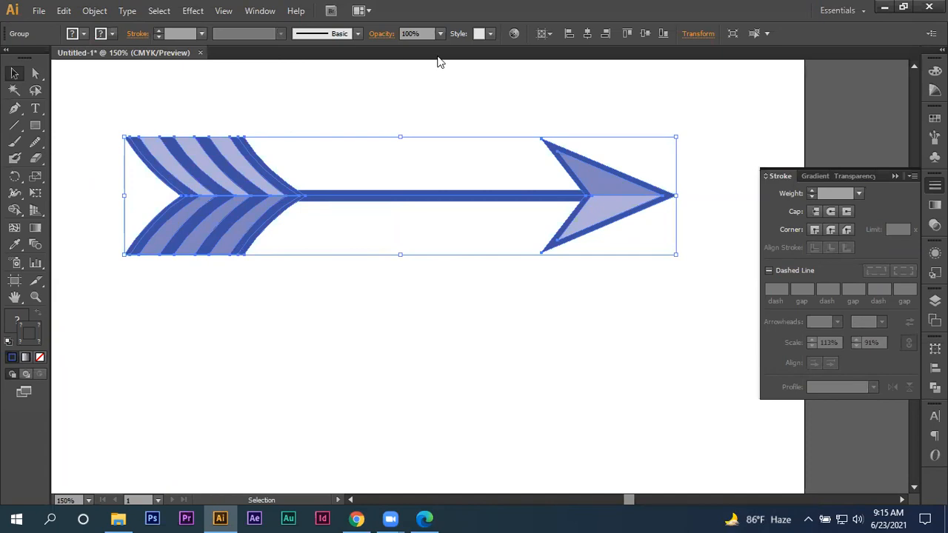
- Ungroup the expanded arrow and move its feathered tail below the shaft
right_click(226, 172)
left_click(254, 255)
left_click(249, 306)
left_click_drag(252, 203, 252, 319)
- Move the shaft up and to the left, and place the arrowhead separately below it
left_click_drag(412, 198, 346, 163)
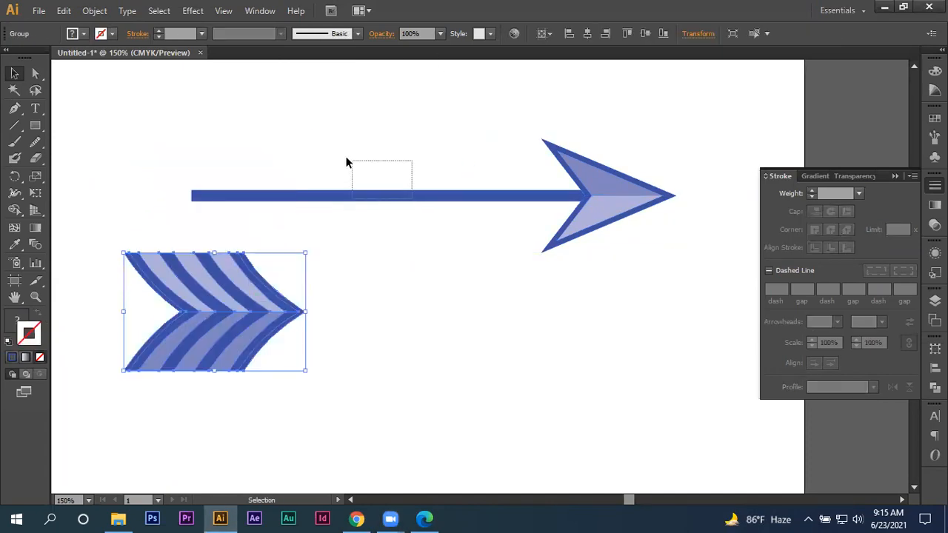
left_click_drag(439, 197, 381, 174)
left_click_drag(625, 196, 537, 232)
- Ungroup the arrowhead and pull its dark blue shape and two lighter facets apart
right_click(458, 280)
left_click(478, 361)
left_click(468, 372)
left_click_drag(463, 283, 417, 311)
left_click_drag(546, 250, 564, 346)
right_click(580, 281)
left_click(599, 360)
- Move the blue shaft line higher, clear of the separated arrow pieces
left_click(419, 193)
left_click_drag(417, 171, 443, 151)
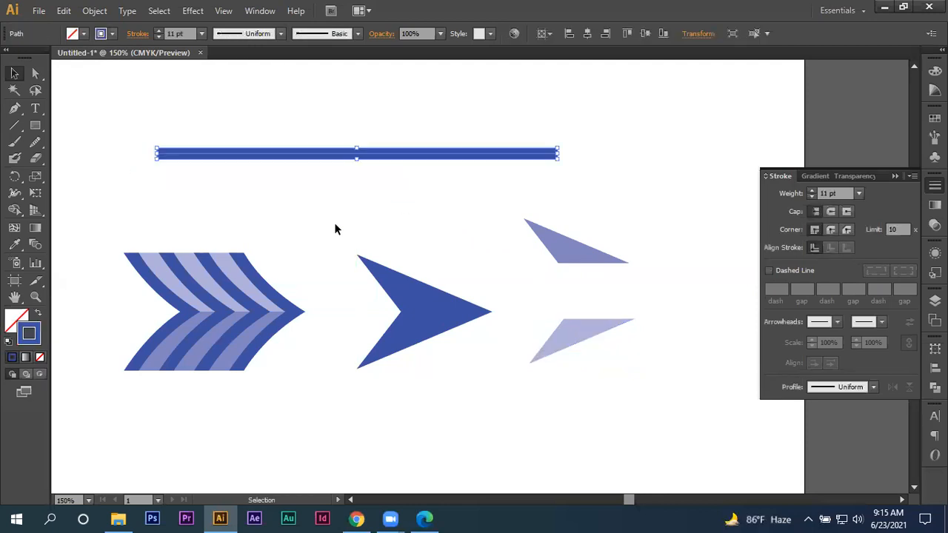
- Ungroup the feathered tail and pull its lighter panels and dark blue chevrons apart
right_click(275, 293)
left_click(316, 370)
left_click(296, 324)
left_click_drag(292, 306, 472, 464)
left_click_drag(253, 314, 275, 383)
left_click_drag(222, 317, 307, 324)
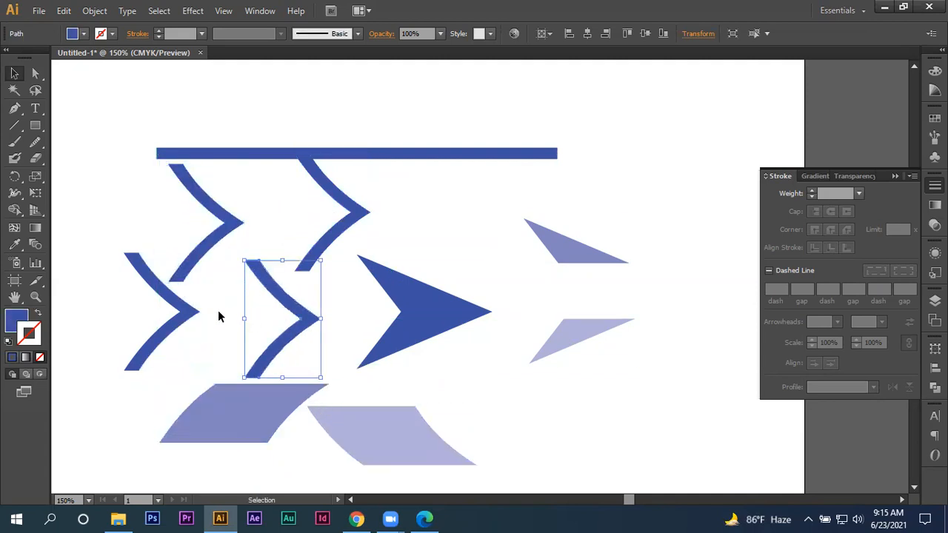
- Select all the separated arrow pieces and the blue shaft line and delete them from the artboard
left_click(149, 212)
scroll(171, 202, "down", 3)
scroll(171, 201, "up", 3)
left_click_drag(125, 117, 699, 458)
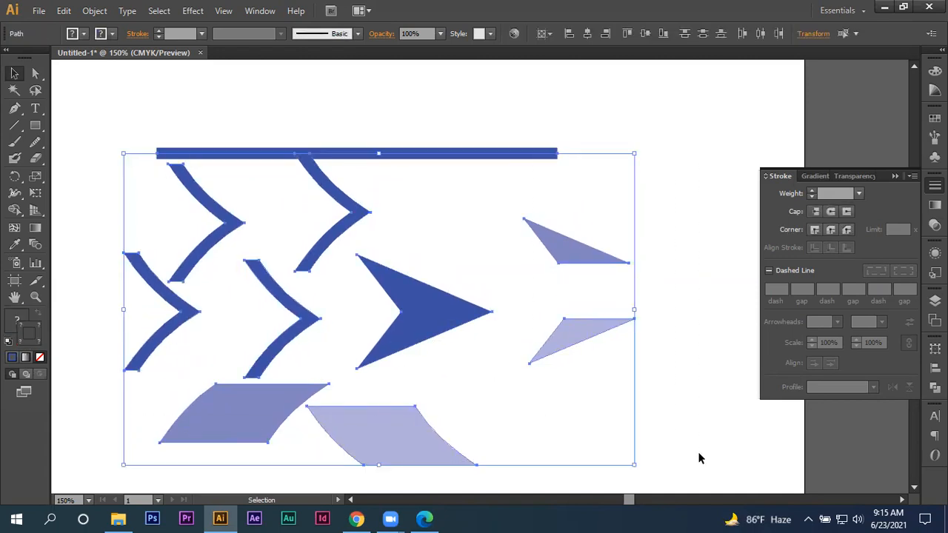
key("Delete")
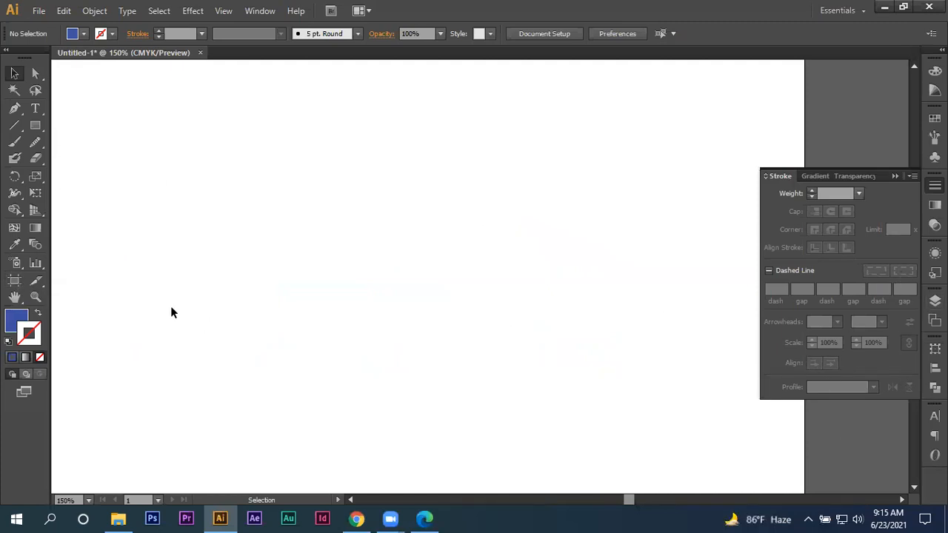
- Draw a straight vertical line spanning most of the empty artboard's height with the Line Segment tool
scroll(319, 250, "down", 2)
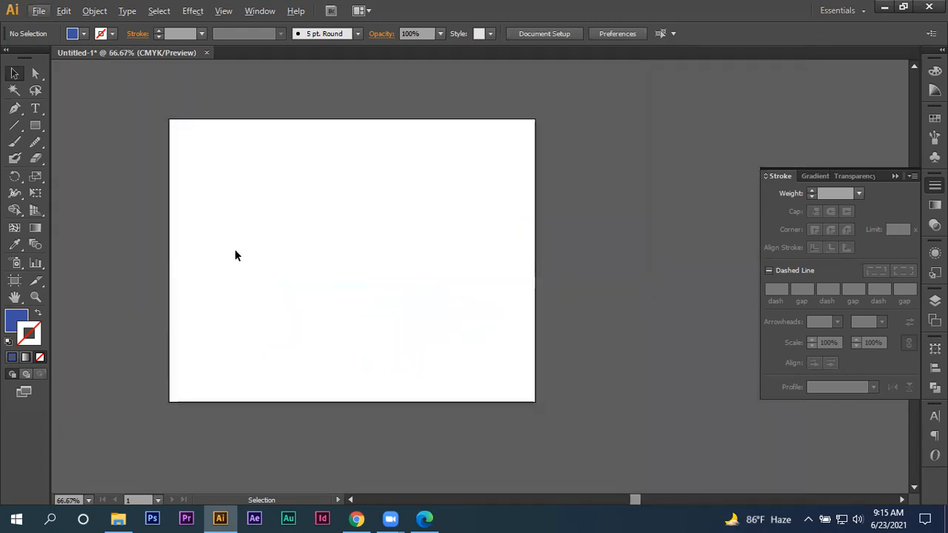
left_click_drag(298, 249, 322, 246)
left_click(14, 124)
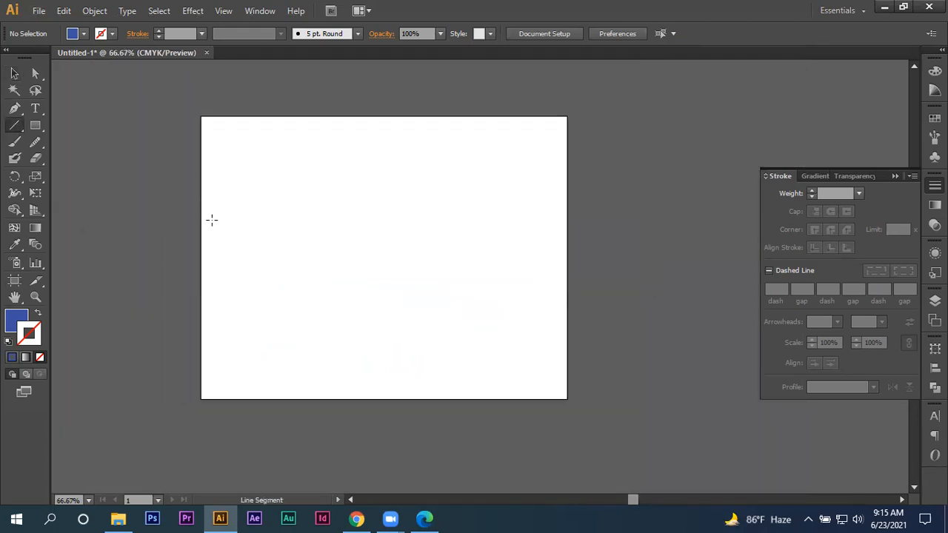
scroll(228, 242, "up", 1)
scroll(254, 243, "down", 1)
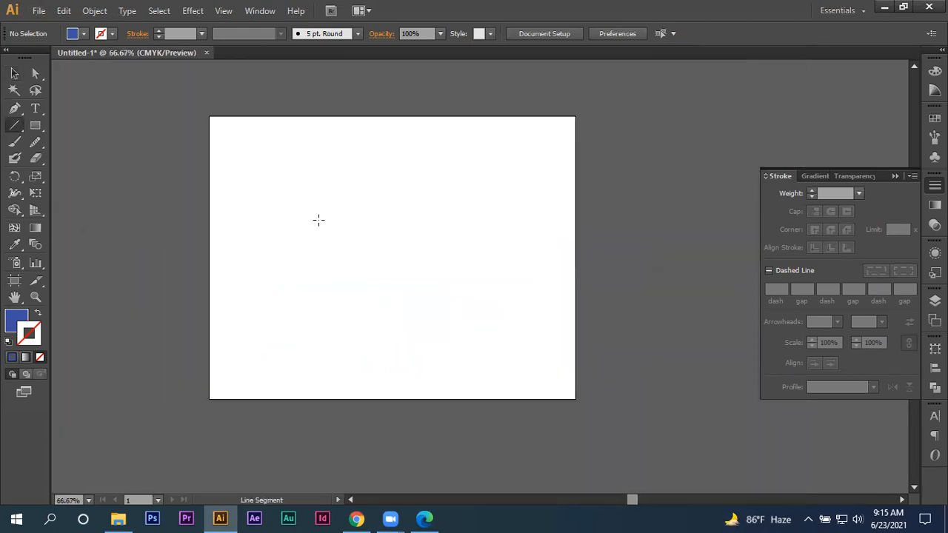
left_click_drag(364, 138, 402, 391)
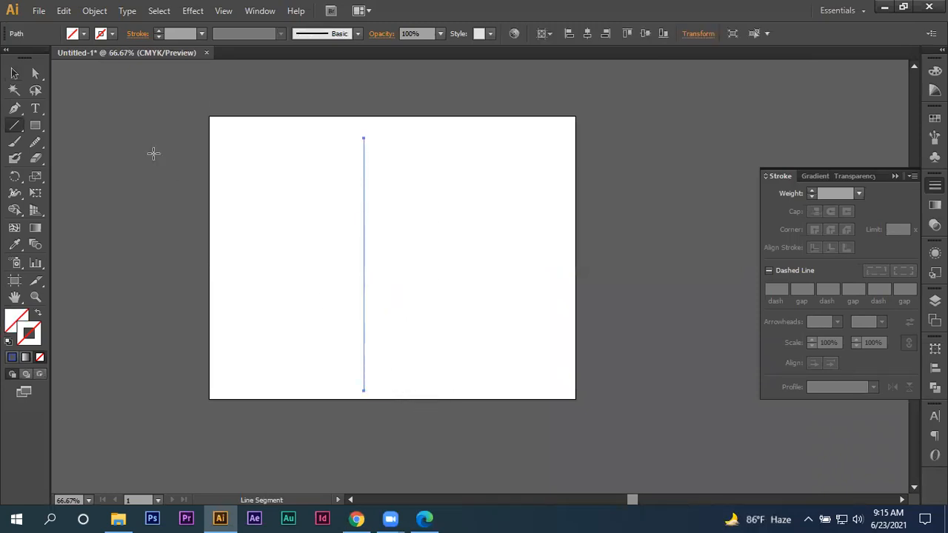
- Move the vertical line toward the left side of the artboard and deselect it
left_click(14, 73)
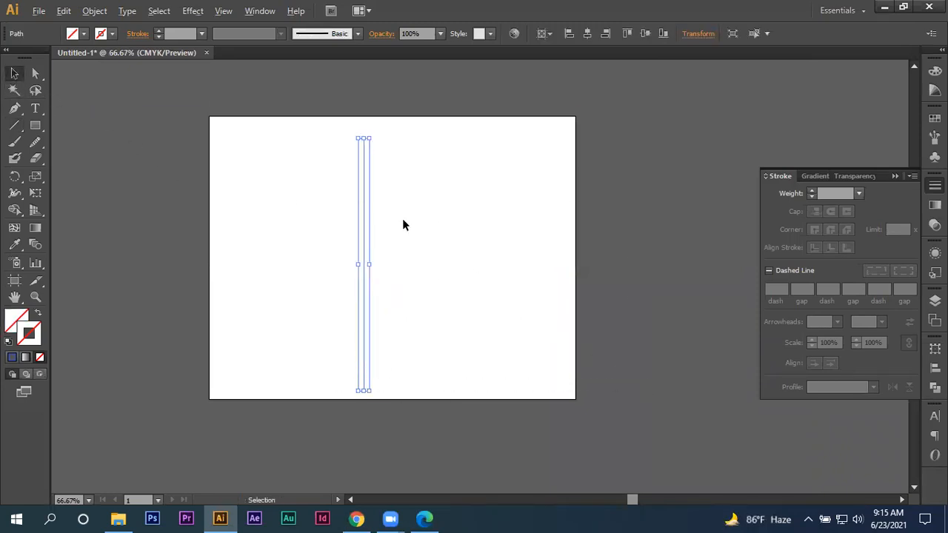
scroll(402, 225, "up", 1)
left_click(394, 221)
left_click(331, 235)
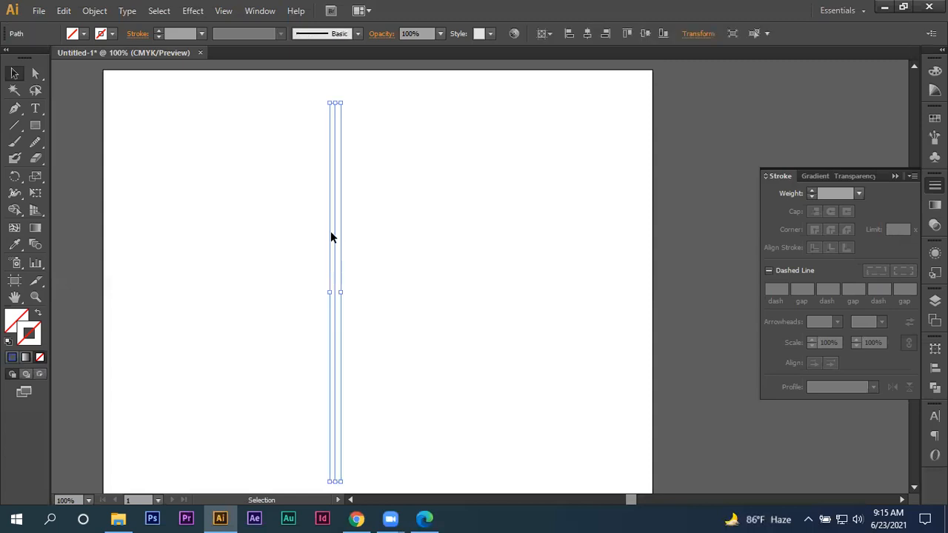
left_click_drag(332, 234, 231, 237)
left_click(415, 161)
- Add a text line reading "1. Step 01- Size 100pt, Color" in the upper part of the artboard
scroll(487, 172, "up", 1)
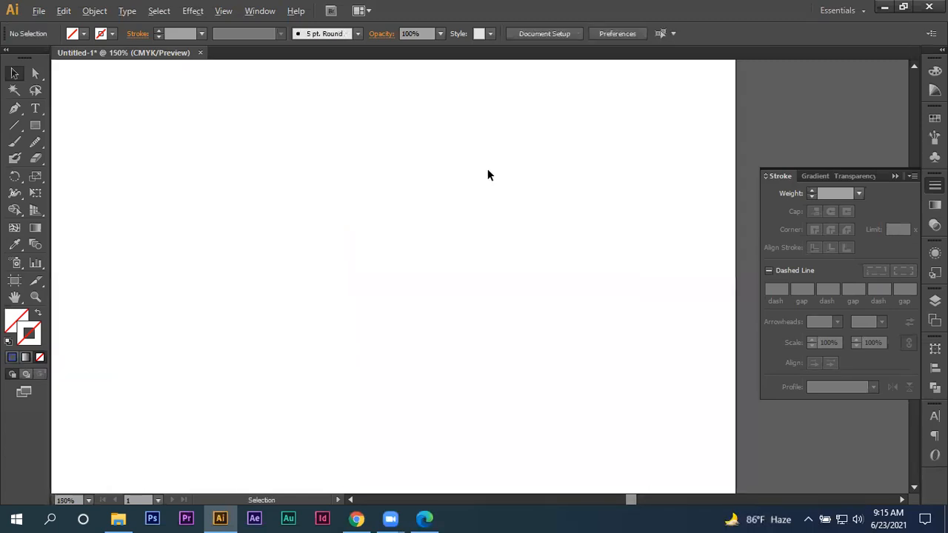
left_click(34, 109)
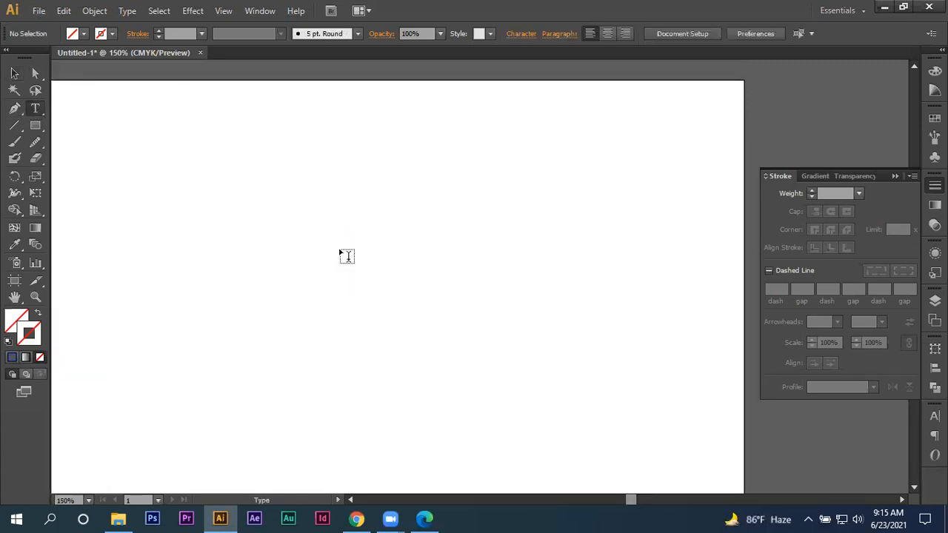
left_click(299, 179)
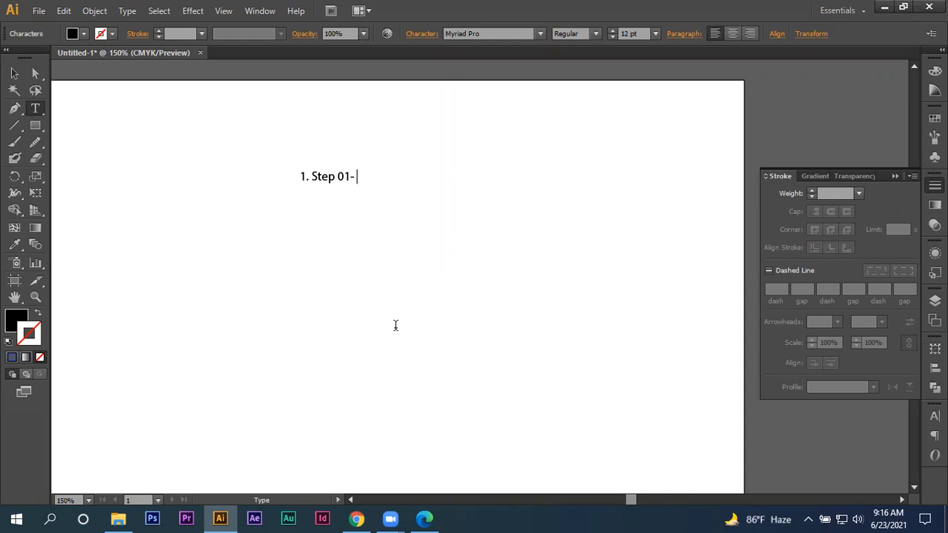
type("Size 100pt, Colorn")
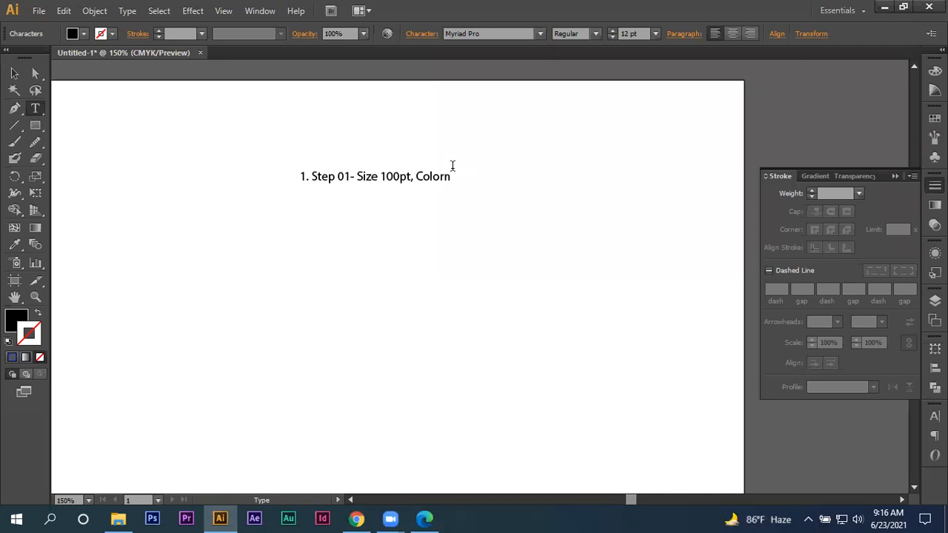
- Insert colons after "Size" and "Color" and end the text line with "Black"
key("BackSpace")
type("r")
left_click(444, 178)
type(":")
type(":")
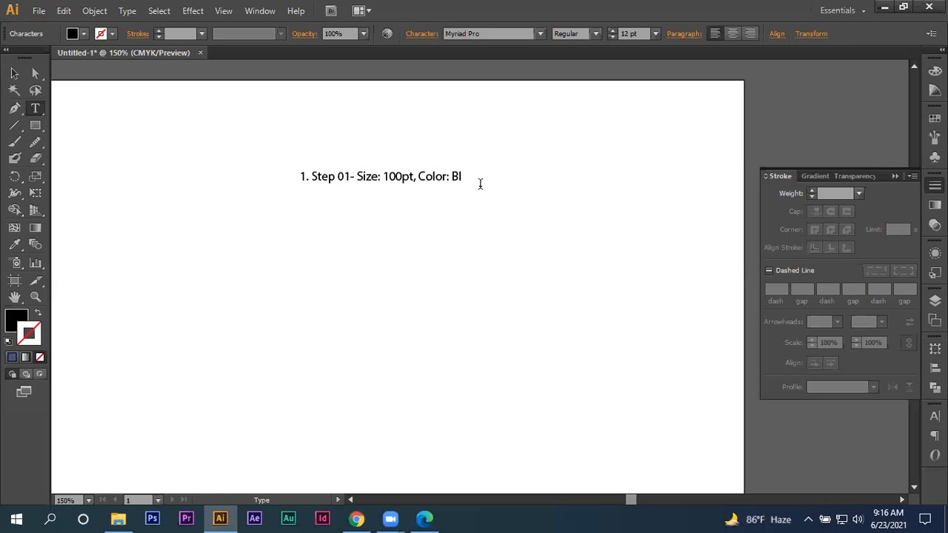
type("ck")
- Move the Step 01 text line slightly up and to the right
scroll(483, 152, "up", 2)
left_click(14, 73)
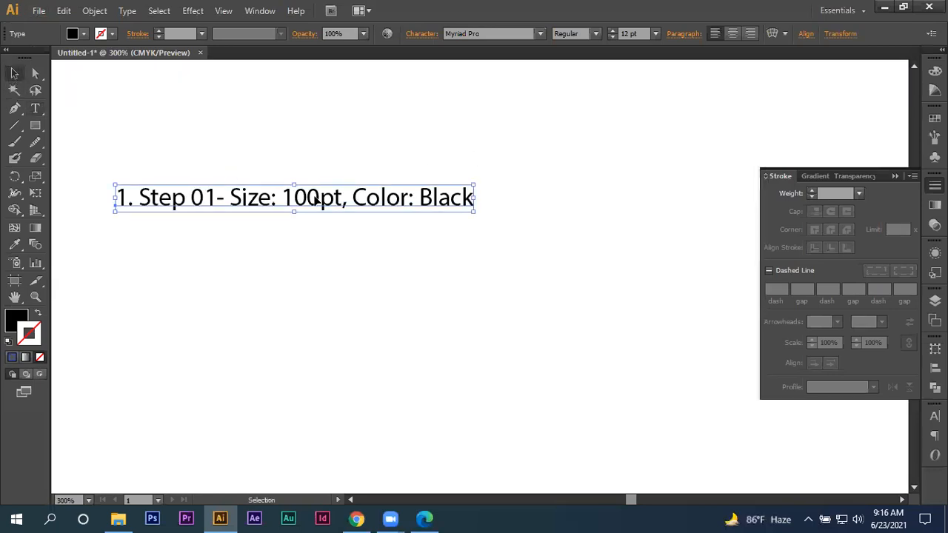
left_click_drag(320, 201, 384, 176)
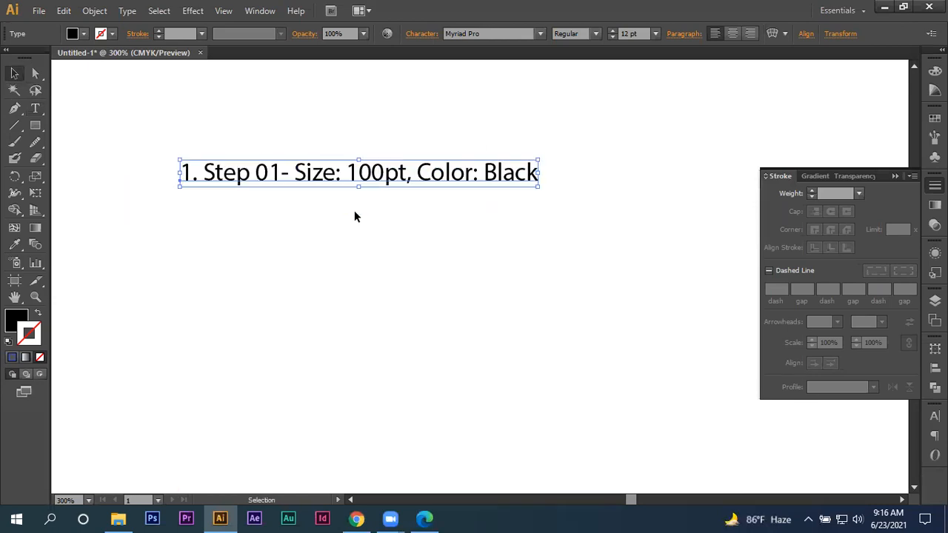
left_click(401, 209)
- Append "D&G Off" to the end of the Step 01 text line
left_click(495, 180)
double_click(541, 173)
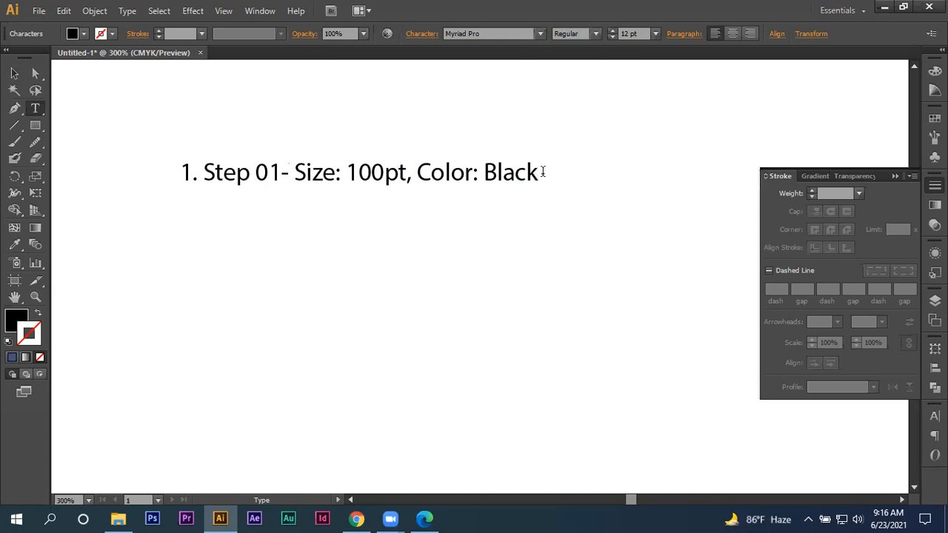
type("D&G )")
key("BackSpace")
type("Off")
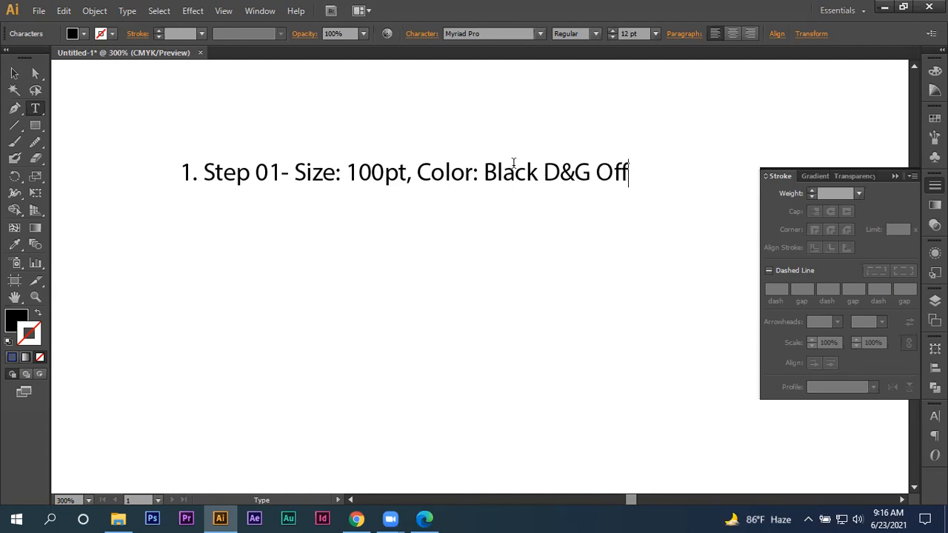
key("Escape")
- Copy the Step 01 text line directly below and repeat the copy twice for four evenly spaced lines
left_click_drag(252, 185, 282, 244)
key("ctrl+d")
key("ctrl+d")
- Change the second text line's number to 2 and its step label to "Step 02"
left_click(187, 238)
key("t")
triple_click(187, 234)
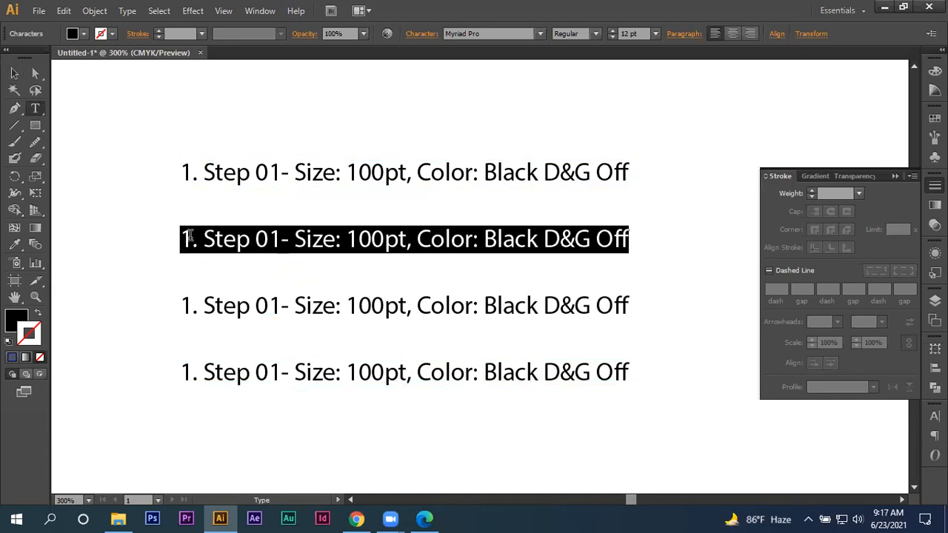
left_click(177, 241)
key("shift+Right")
type("2")
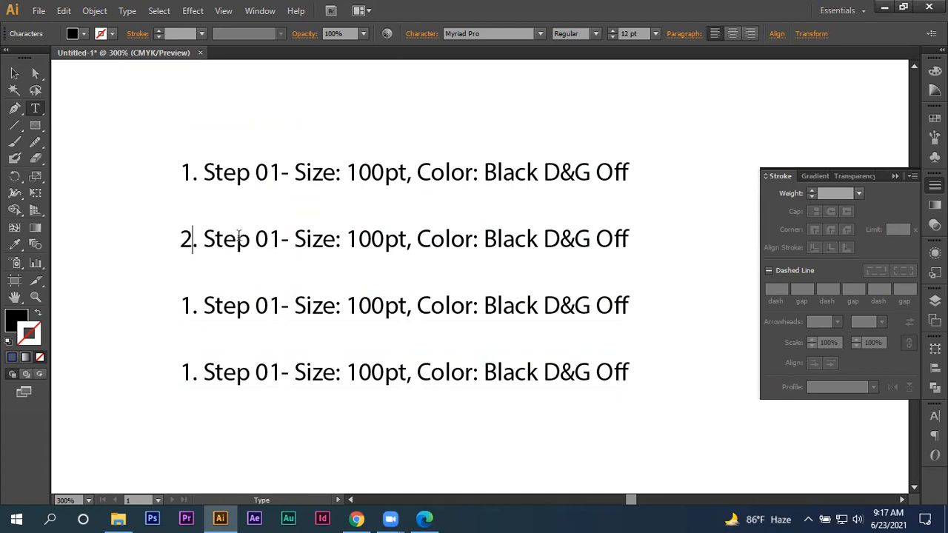
left_click(269, 238)
key("shift+Right")
type("2")
- Edit the second line's values to size 90pt, color White and "D 6&G 6"
left_click_drag(372, 244, 348, 259)
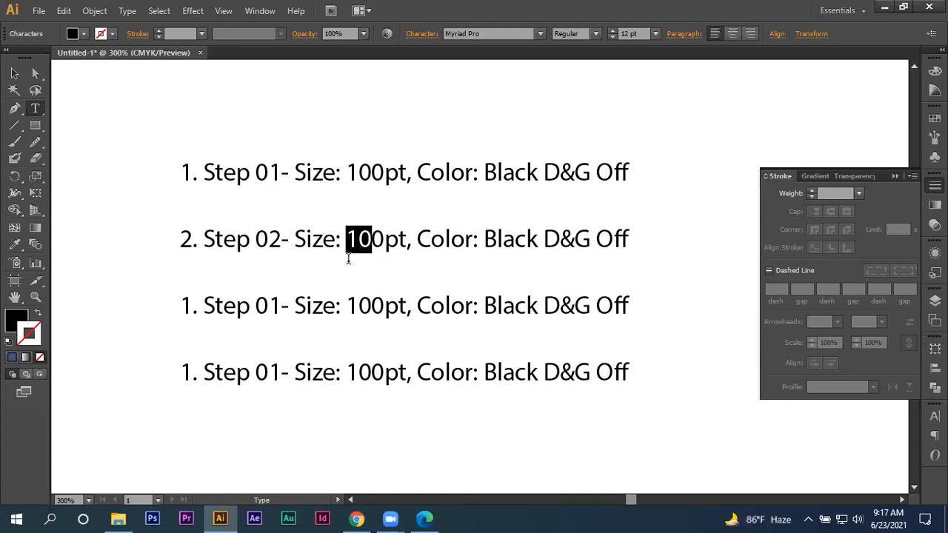
type("9")
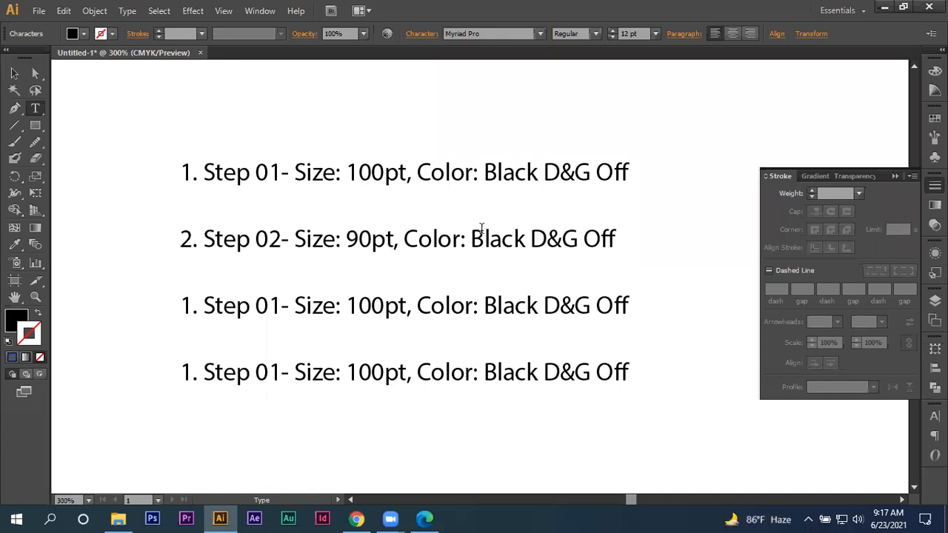
left_click_drag(471, 238, 521, 244)
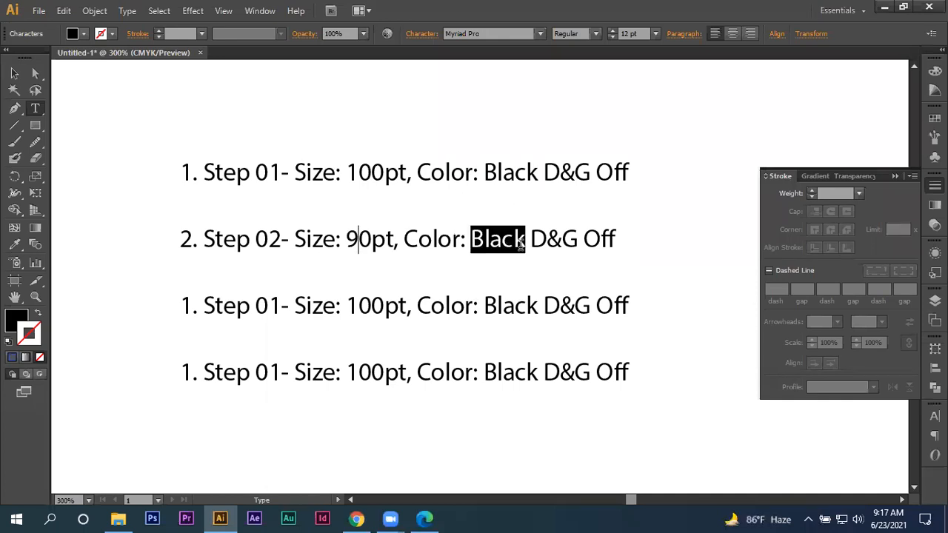
type("White")
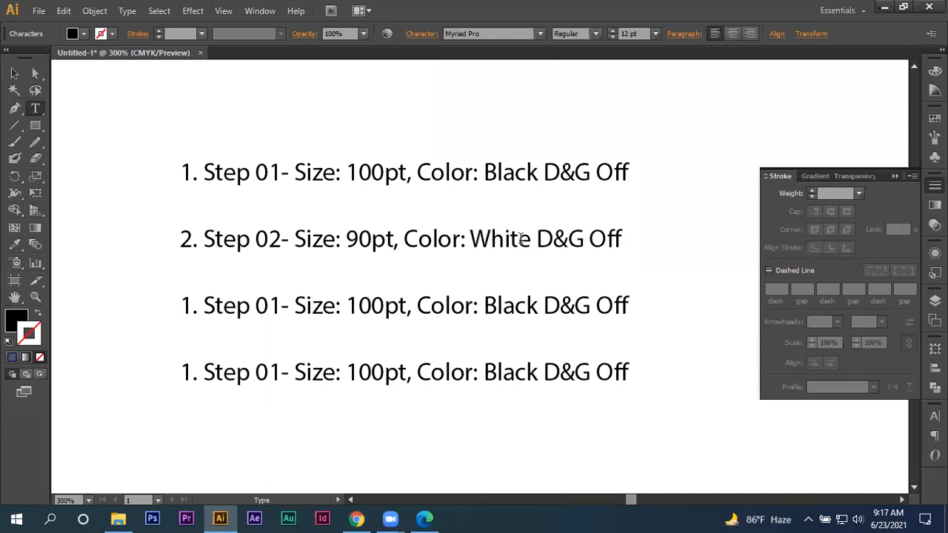
left_click(557, 245)
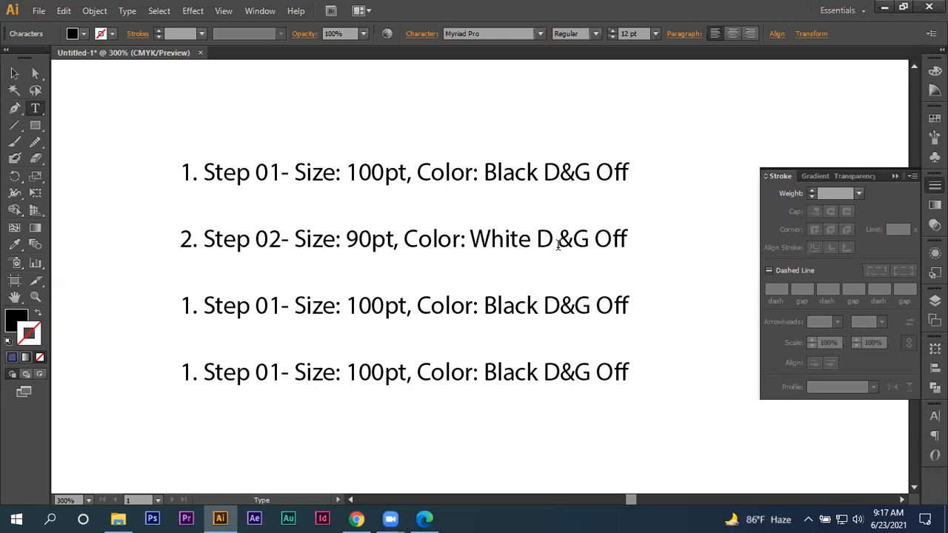
type("6")
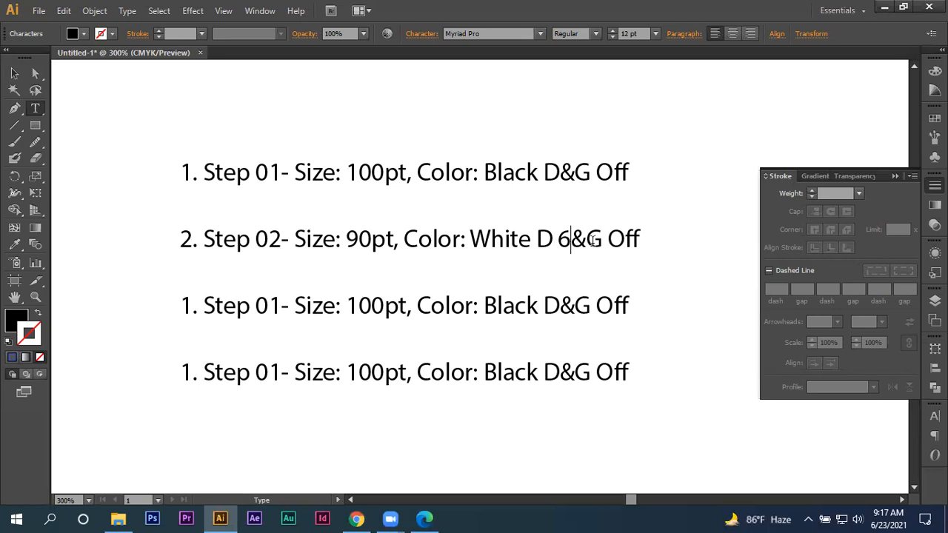
left_click_drag(608, 236, 656, 239)
type("6")
- Change the third text line to "Step 03" with a size of 80pt
scroll(271, 296, "down", 1)
left_click_drag(271, 296, 277, 296)
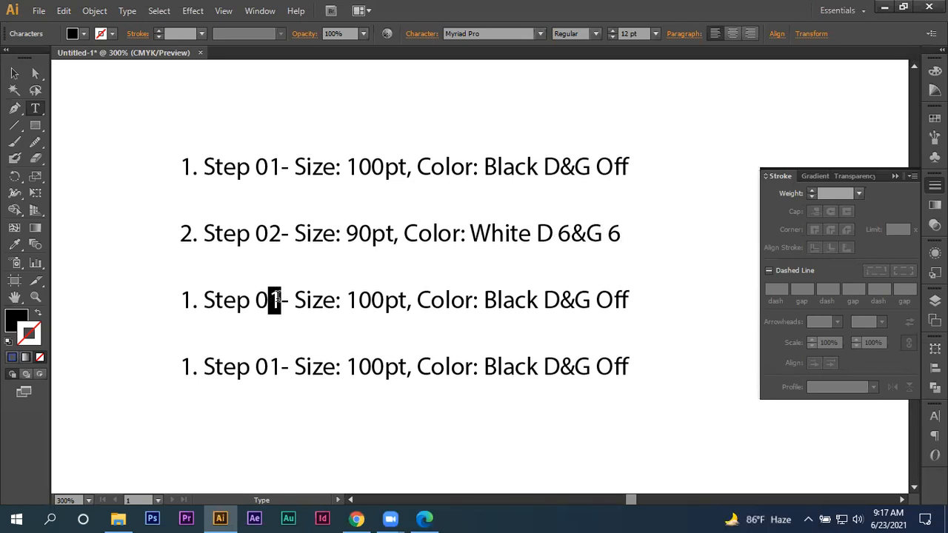
type("3")
left_click_drag(346, 300, 372, 301)
type("8")
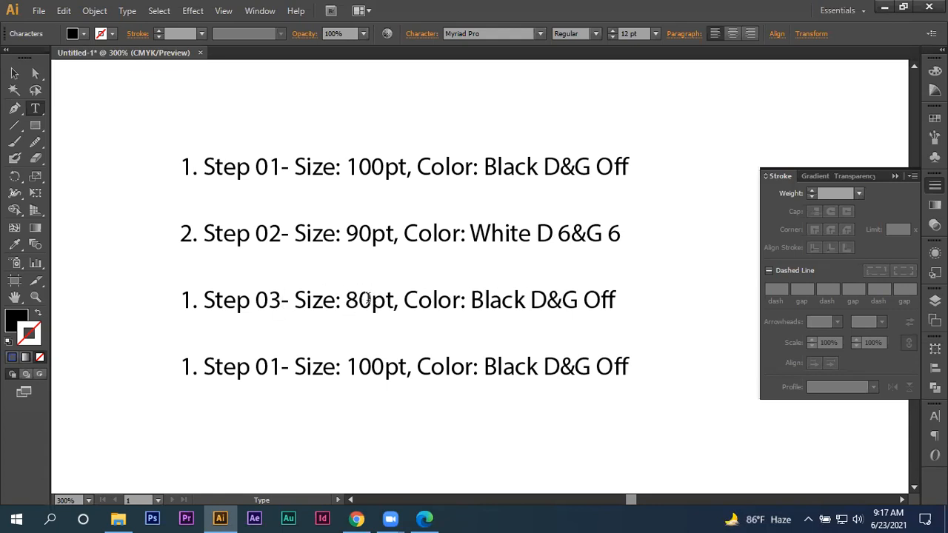
left_click_drag(471, 300, 485, 300)
left_click(560, 307)
- Change the fourth text line to "Step 04" with a size of 70pt
scroll(560, 307, "down", 1)
left_click_drag(268, 345, 280, 346)
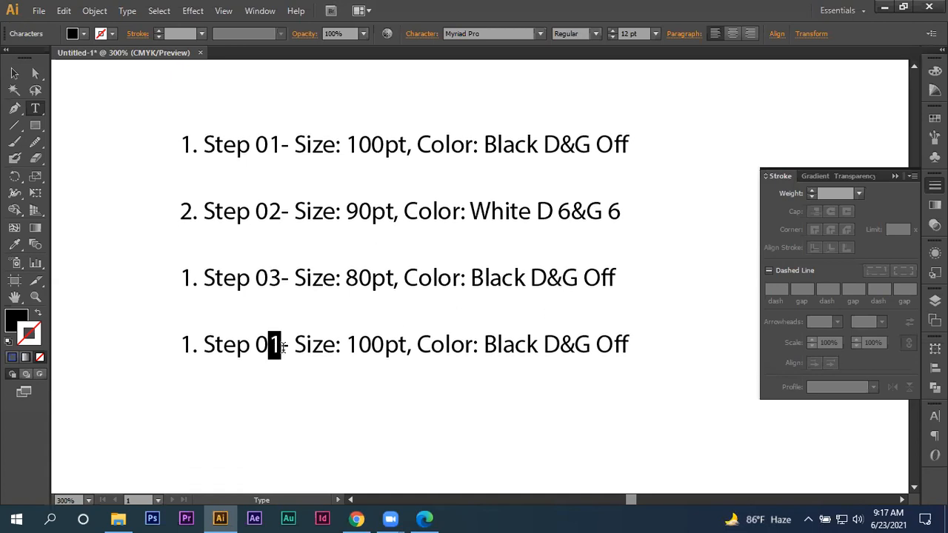
type("4")
left_click_drag(346, 345, 369, 350)
type("7")
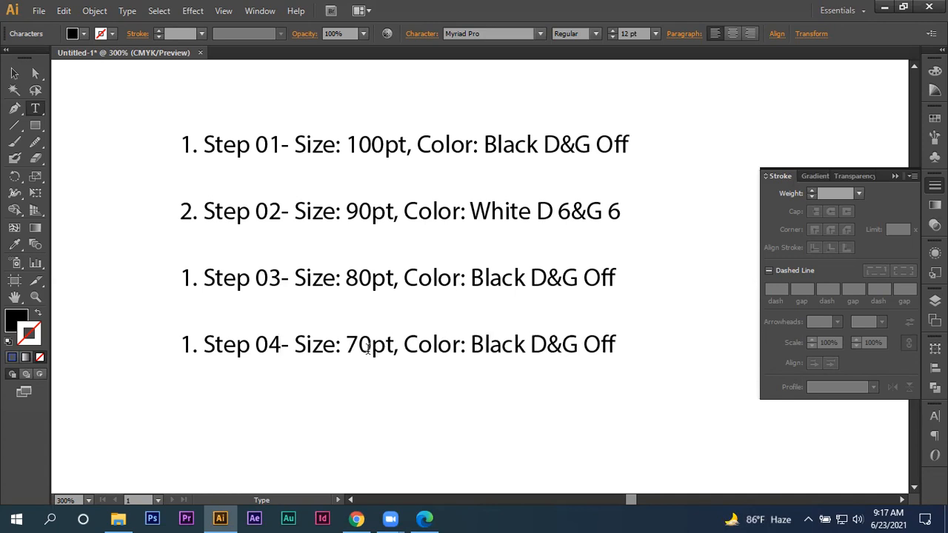
- Set the fourth line's color to White and its dash and gap text to "D 70&G 6"
left_click_drag(472, 348, 522, 351)
type("White")
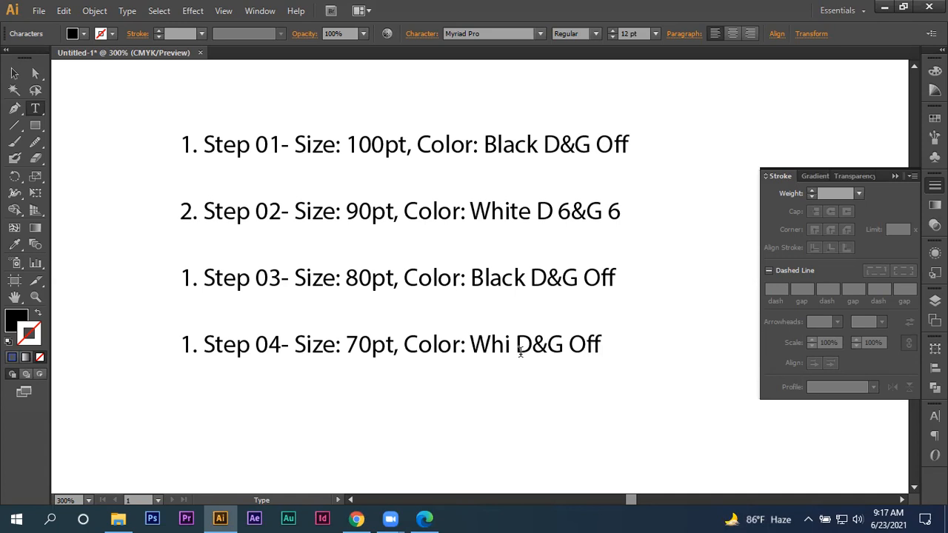
left_click(549, 346)
type("70")
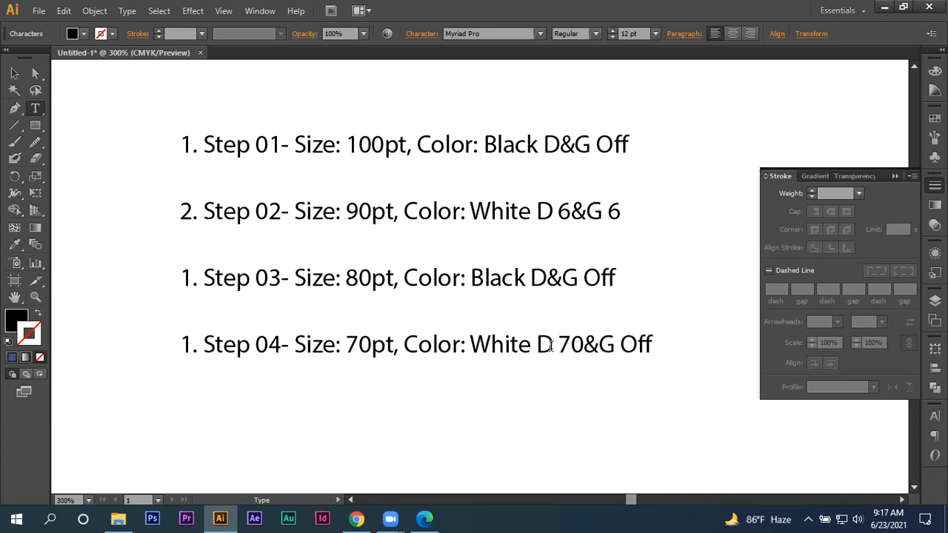
left_click_drag(625, 346, 717, 342)
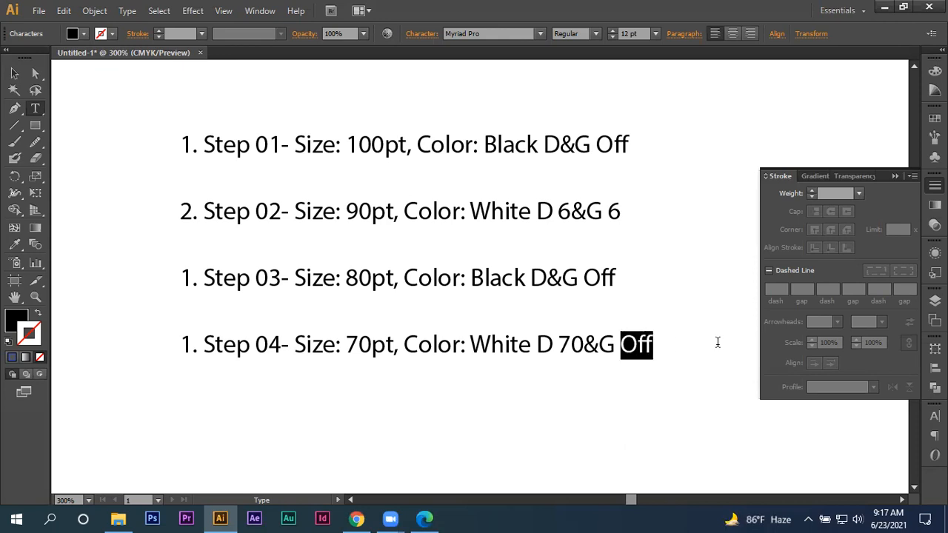
type("6")
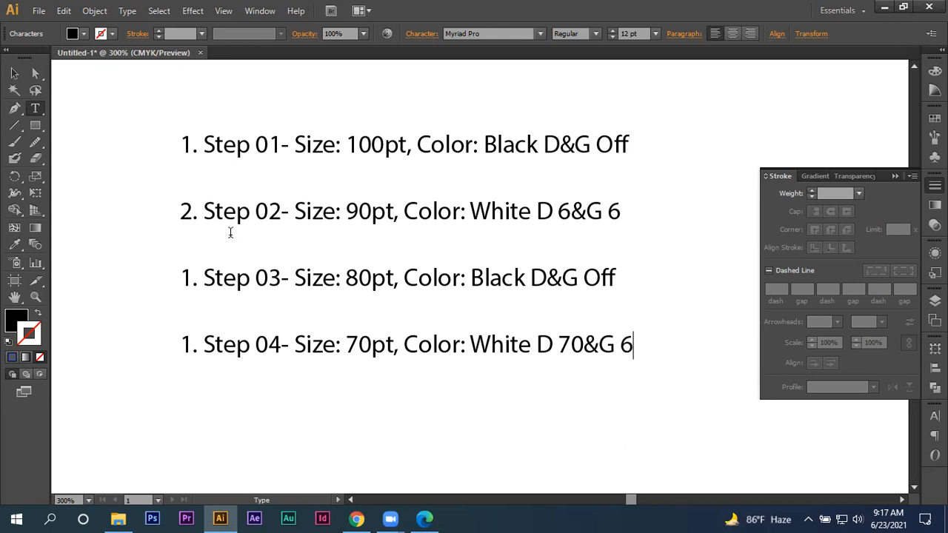
- Renumber the Step 03 and Step 04 text lines as 3 and 4
left_click_drag(191, 271, 143, 290)
type("3")
left_click_drag(196, 339, 135, 350)
left_click(171, 362)
type("4")
left_click(14, 73)
left_click(96, 129)
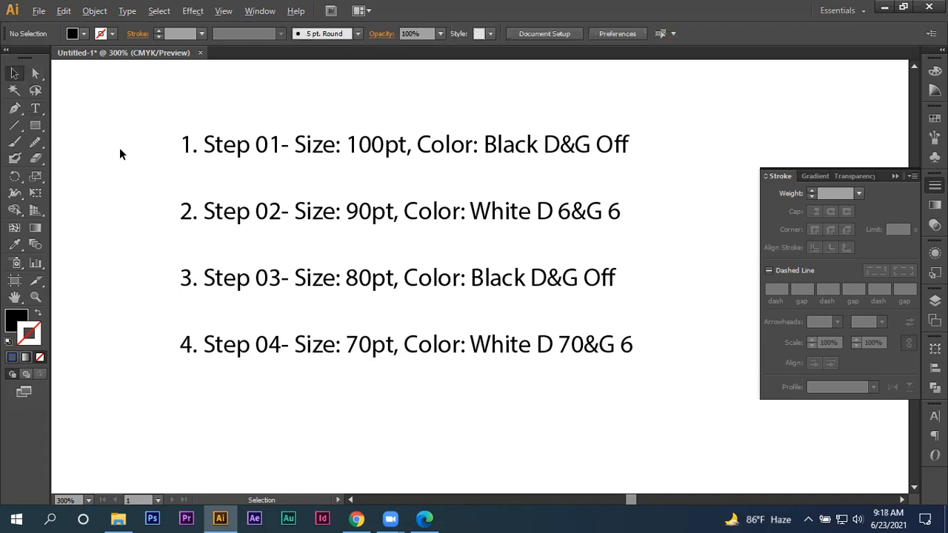
- Draw a tall, straight vertical line segment in the empty area beside the step notes
scroll(117, 149, "down", 1)
left_click_drag(106, 177, 271, 189)
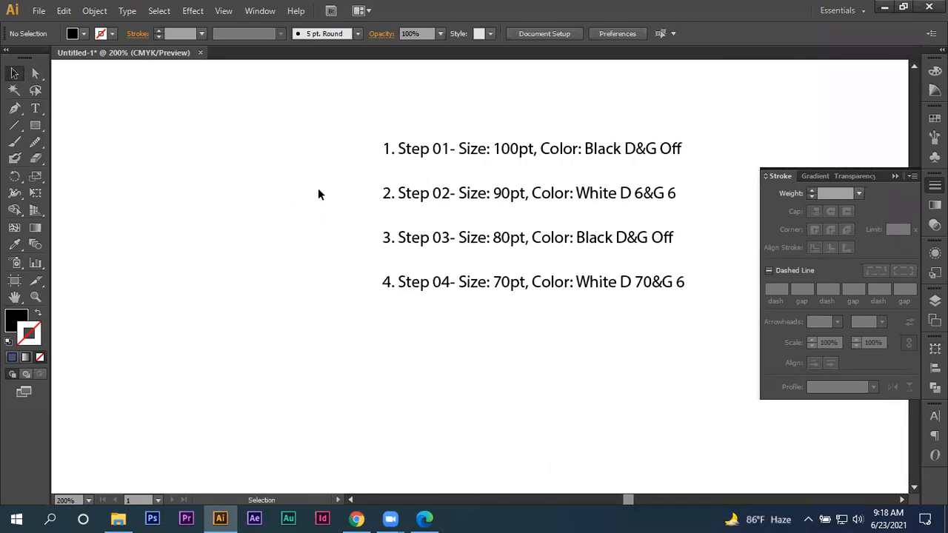
key("backslash")
scroll(373, 148, "down", 1)
left_click_drag(322, 190, 398, 181)
left_click_drag(233, 90, 210, 434)
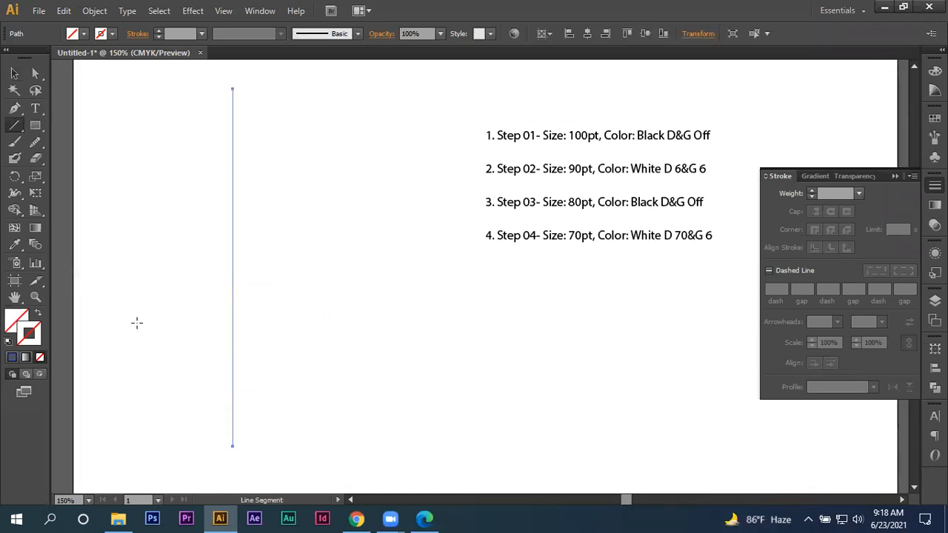
- Select the vertical lines and give them a black stroke color
left_click(14, 74)
left_click_drag(128, 115, 341, 268)
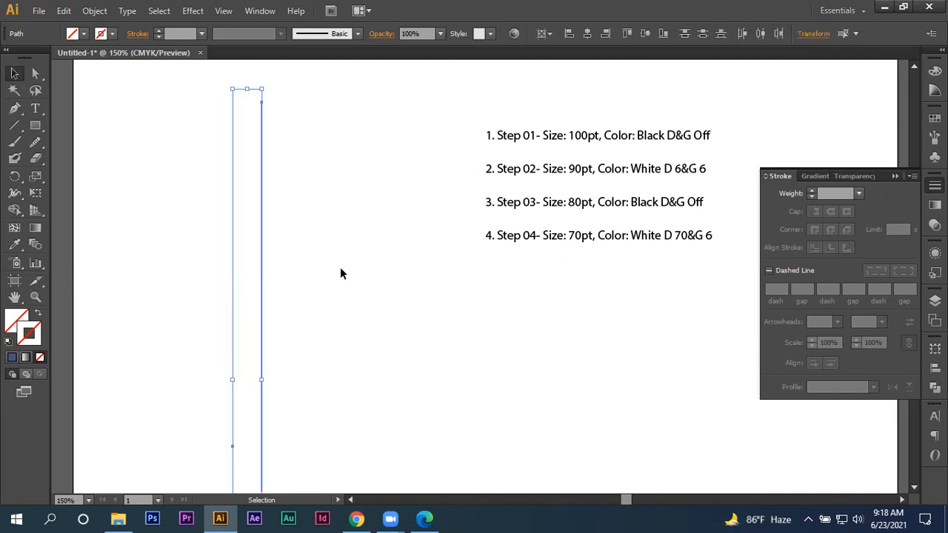
left_click(13, 357)
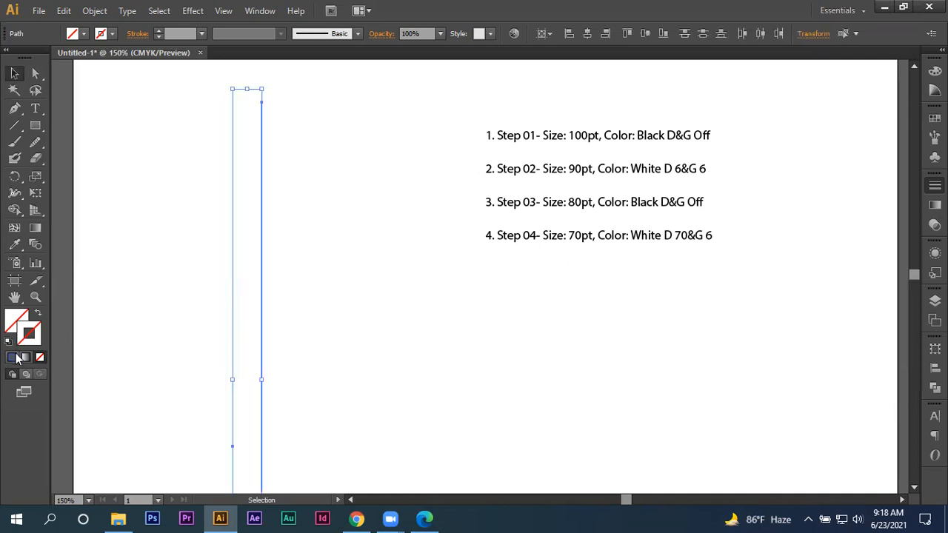
left_click_drag(798, 141, 782, 96)
left_click(778, 78)
left_click(894, 61)
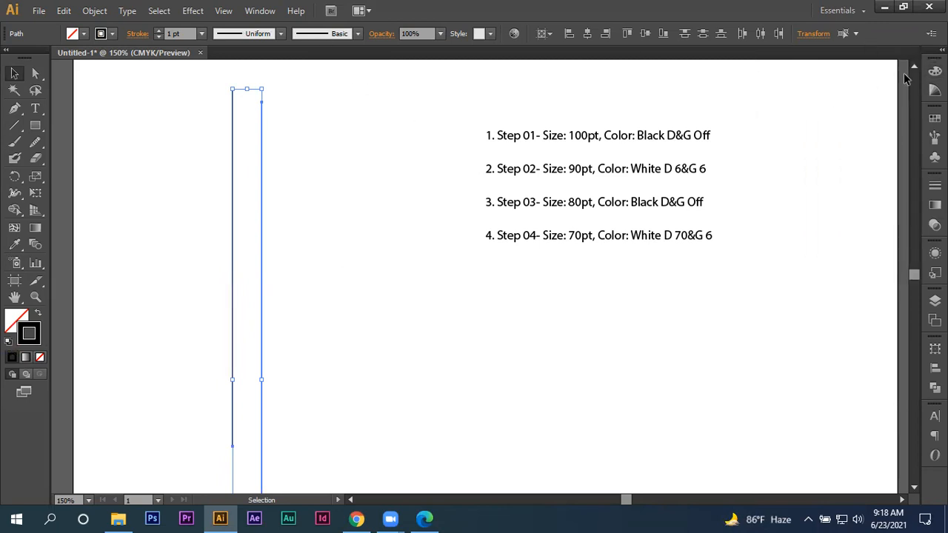
- Set the stroke weight of the selected vertical lines to 100 pt
left_click(935, 185)
left_click(794, 198)
type("100")
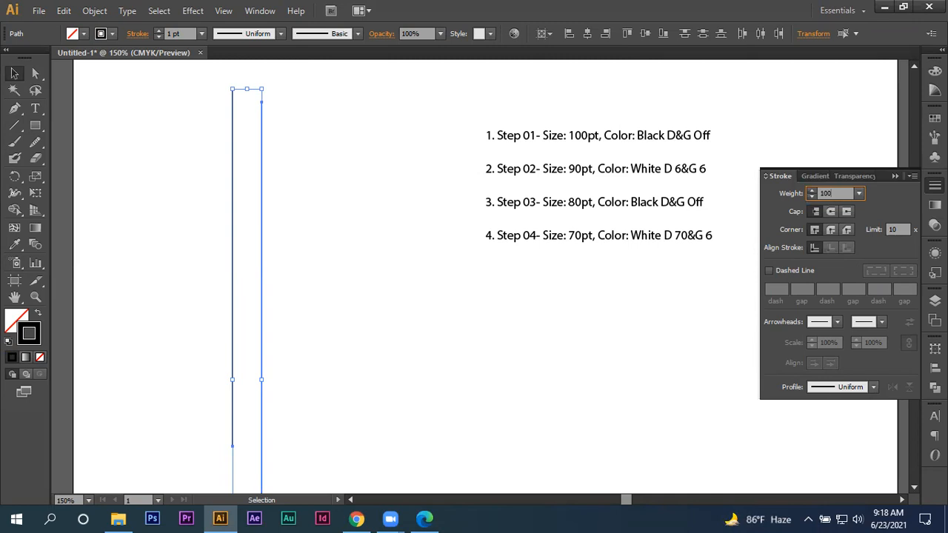
key("Return")
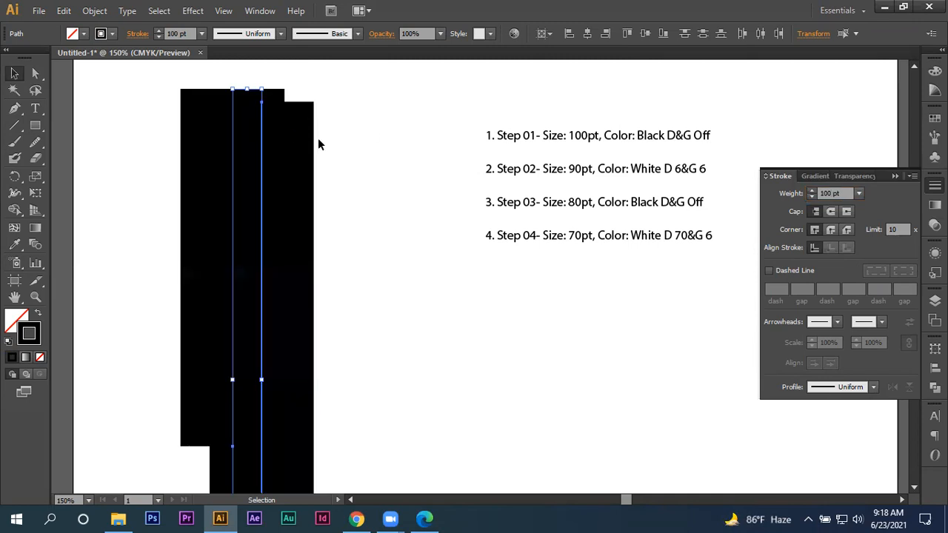
- Delete the shorter of the two overlapping thick black lines
scroll(340, 147, "down", 2, "alt")
left_click(285, 156)
left_click_drag(267, 156, 290, 176)
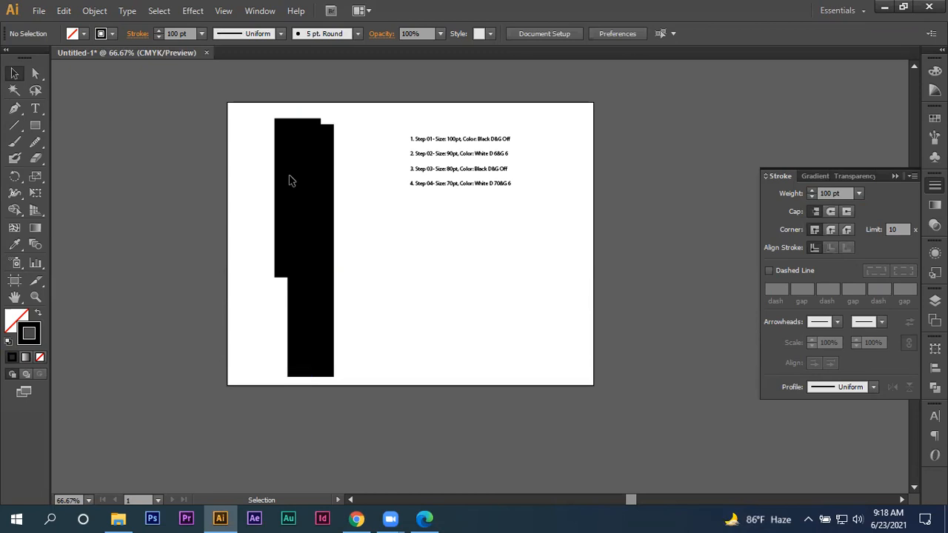
left_click(299, 270)
key("Delete")
- Copy the remaining black line, paste it in front, and set the copy's stroke weight to 90 pt
left_click_drag(254, 175, 361, 220)
scroll(330, 201, "up", 1)
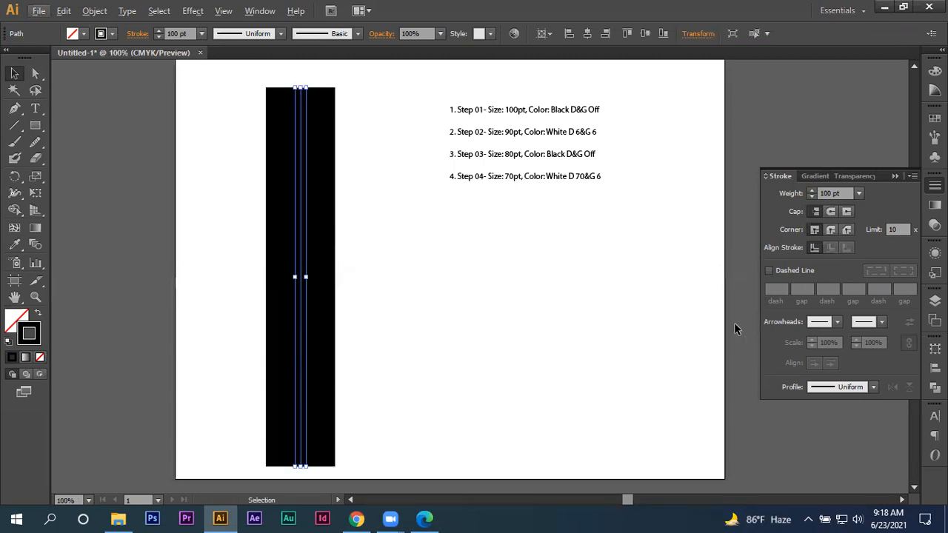
key("ctrl+c")
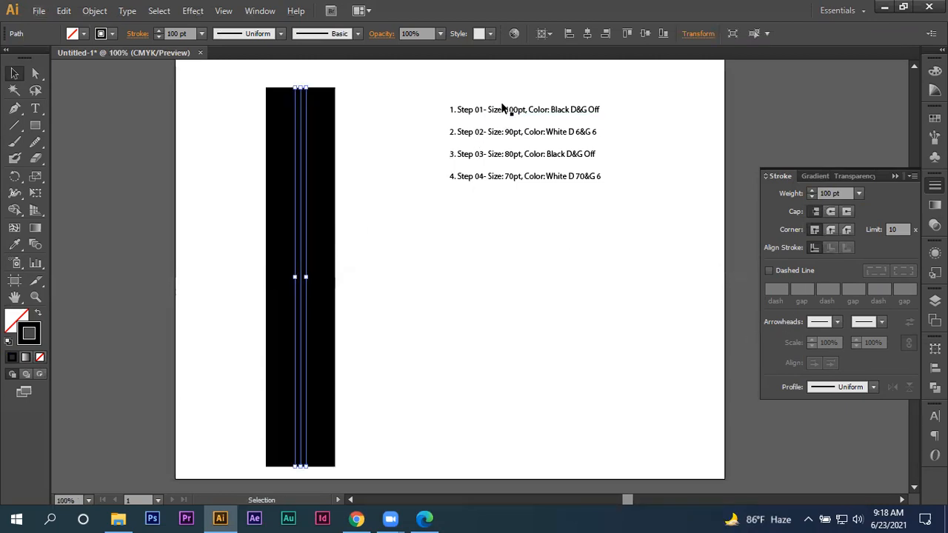
left_click(713, 156)
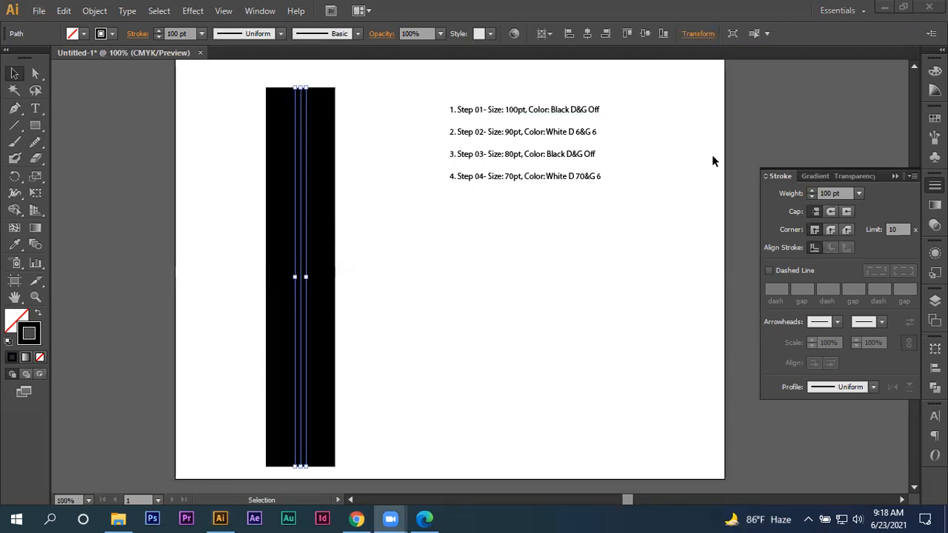
left_click(845, 193)
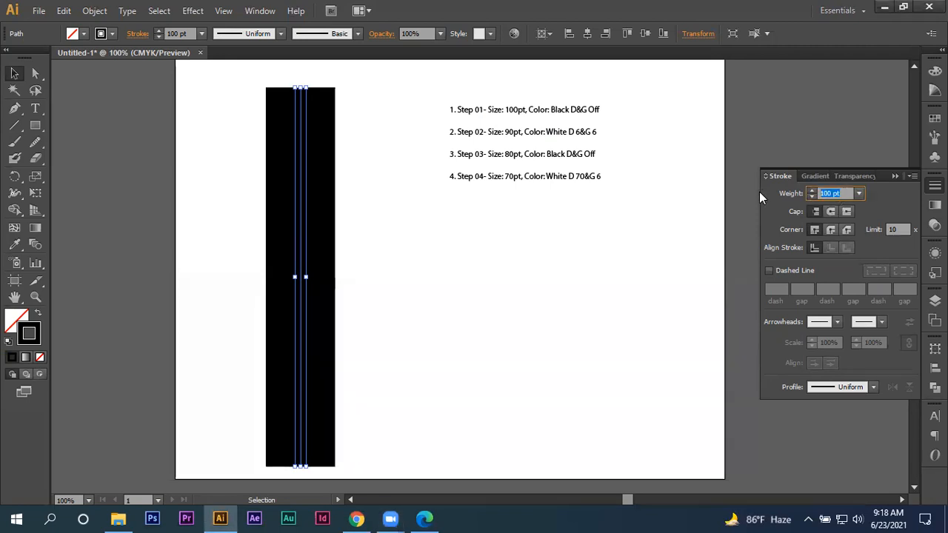
type("90")
key("Return")
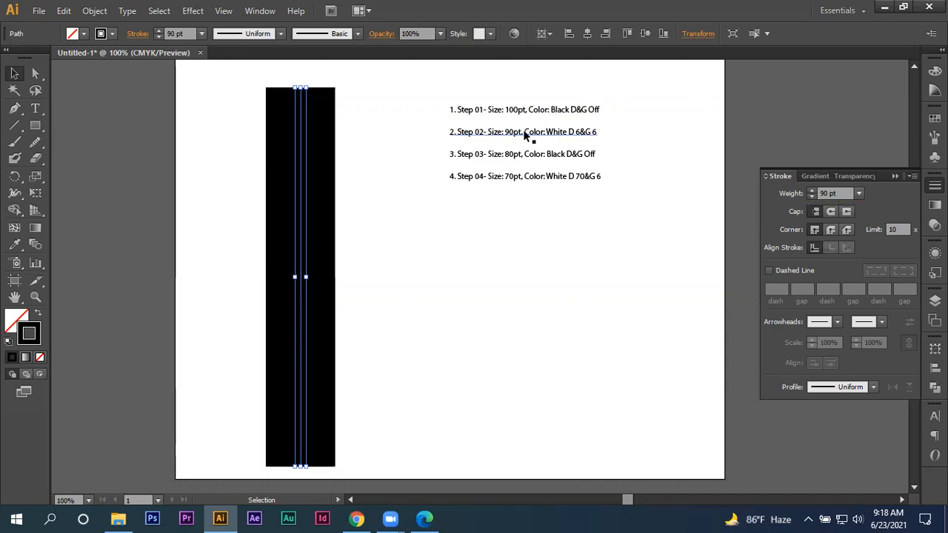
- Change the 90 pt line's stroke color to white
double_click(29, 335)
left_click_drag(590, 100, 589, 100)
left_click(905, 119)
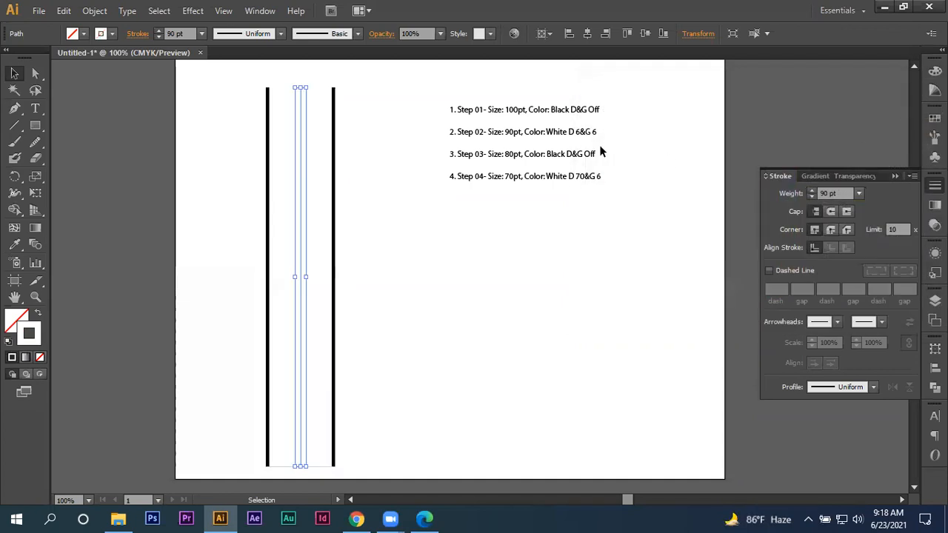
- Make the white line dashed with a 6 pt dash and 6 pt gap, clearing the remaining dash and gap values
left_click(787, 270)
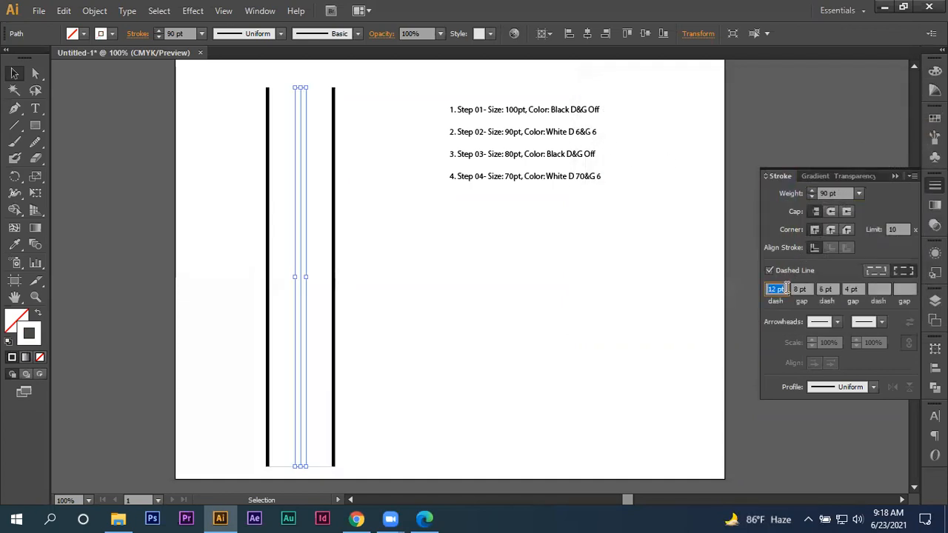
type("6")
key("Tab")
type("6")
key("Tab")
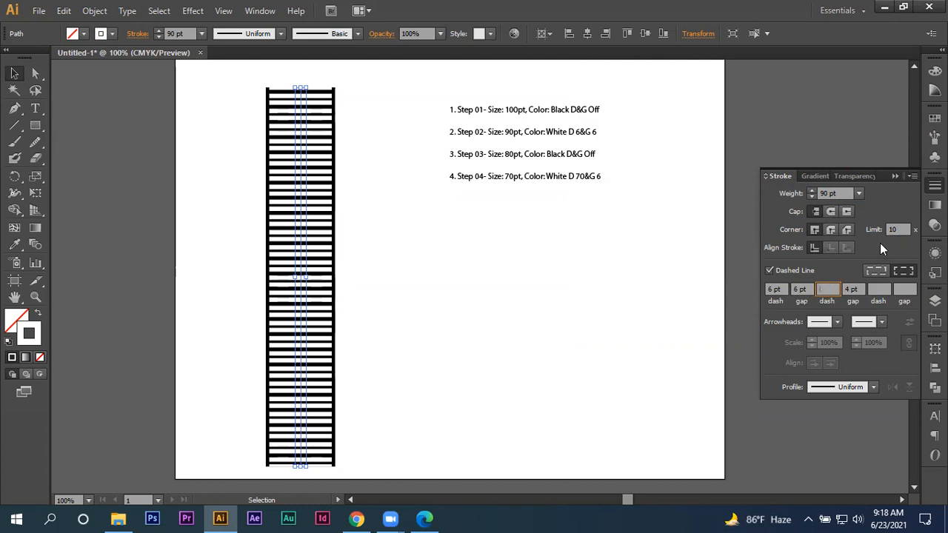
left_click(861, 288)
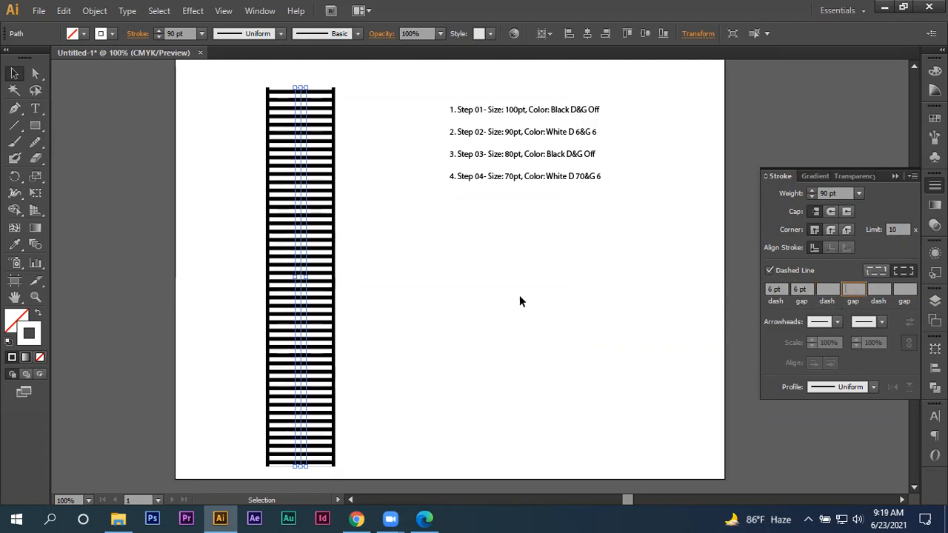
key("a")
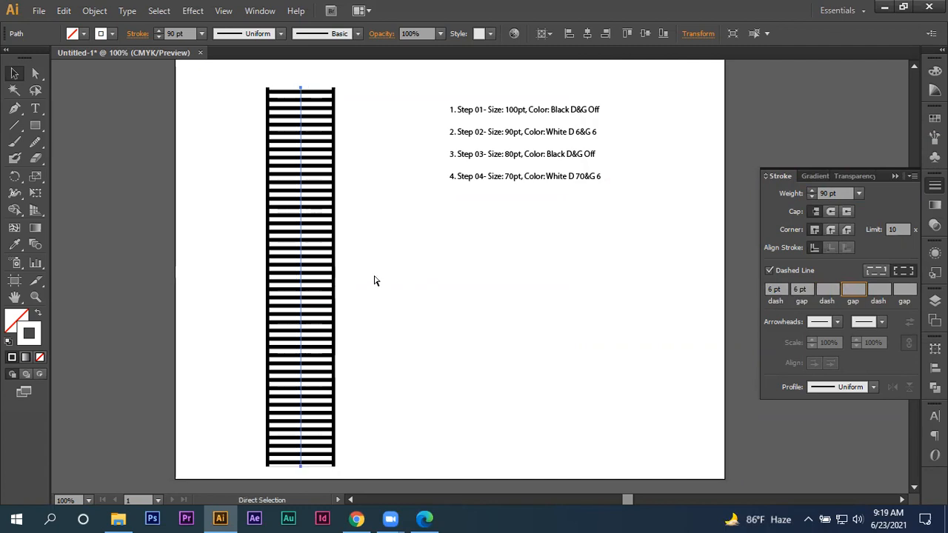
key("ctrl+f")
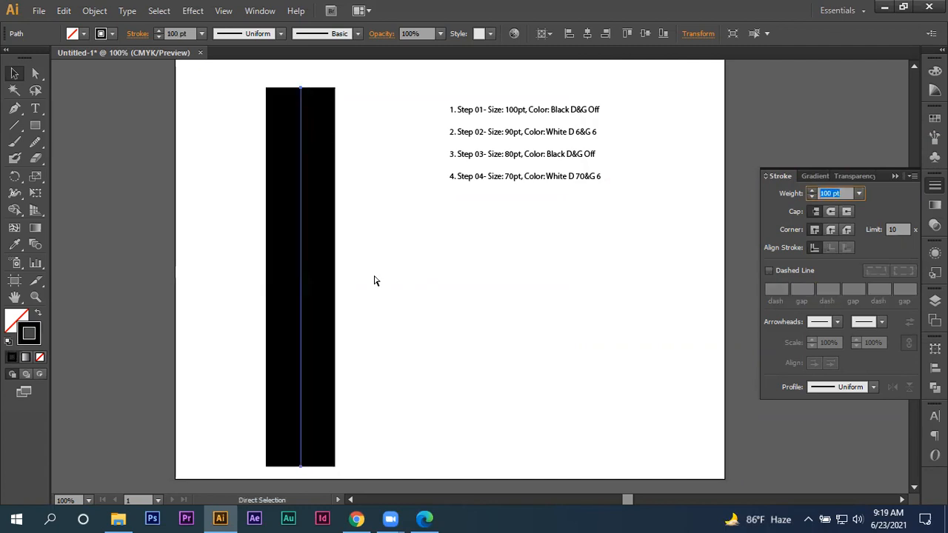
key("ctrl+z")
left_click(374, 277)
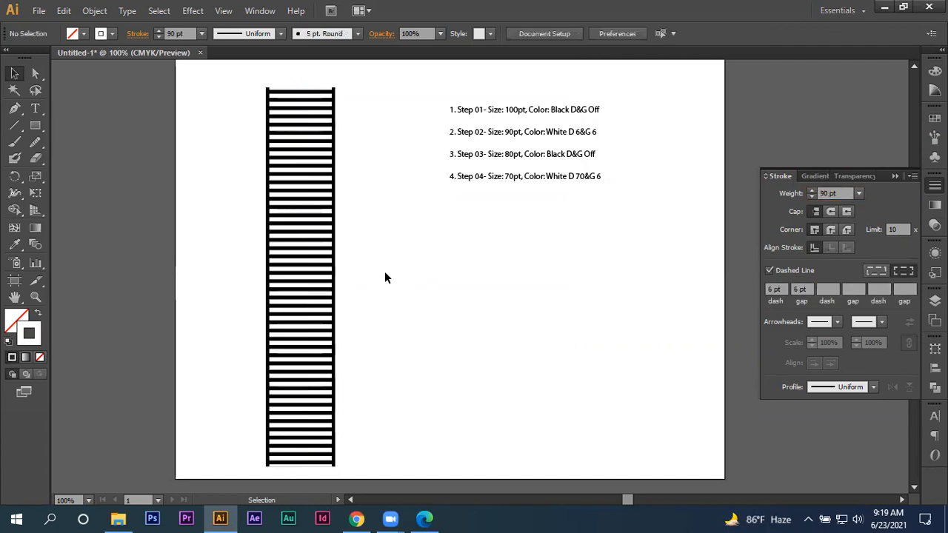
- Duplicate the dashed white line in front, set the copy's weight to 80 pt, and turn off its dashes
left_click(302, 212)
key("a")
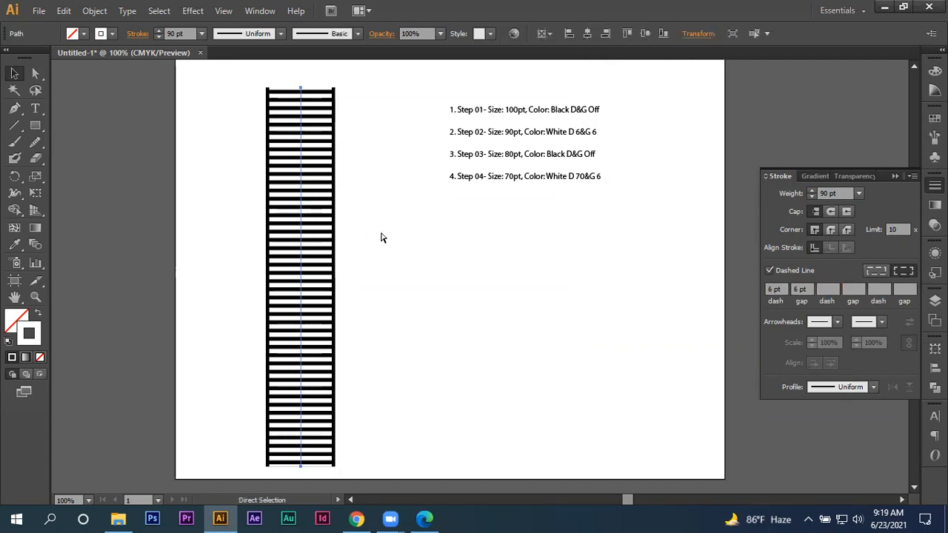
key("v")
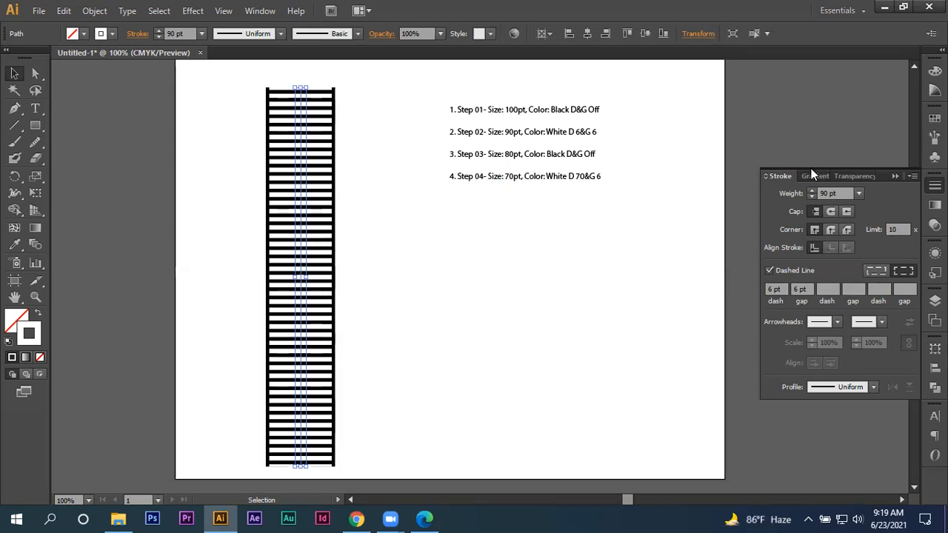
left_click_drag(837, 189, 802, 194)
type("80")
key("Return")
left_click(770, 271)
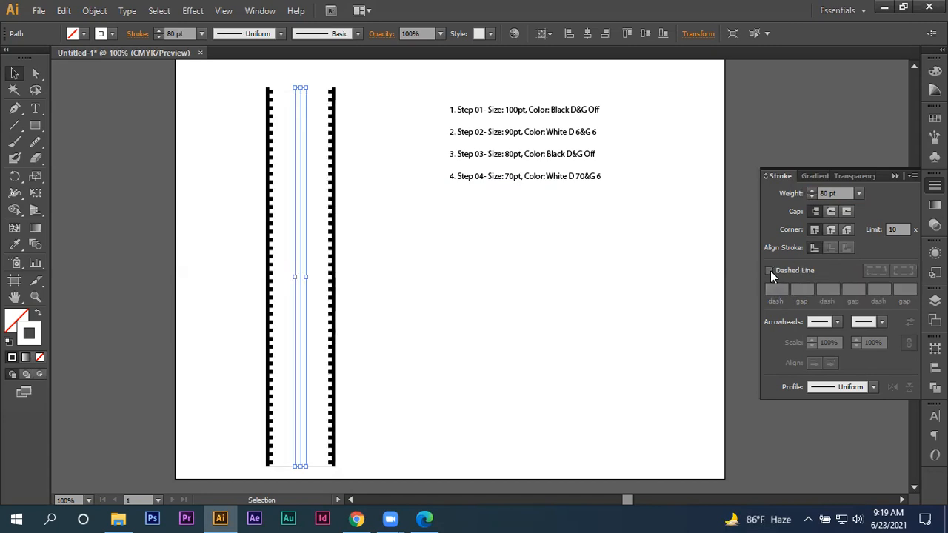
- Change the 80 pt line's stroke color to black (000000)
double_click(21, 330)
left_click_drag(713, 270, 593, 297)
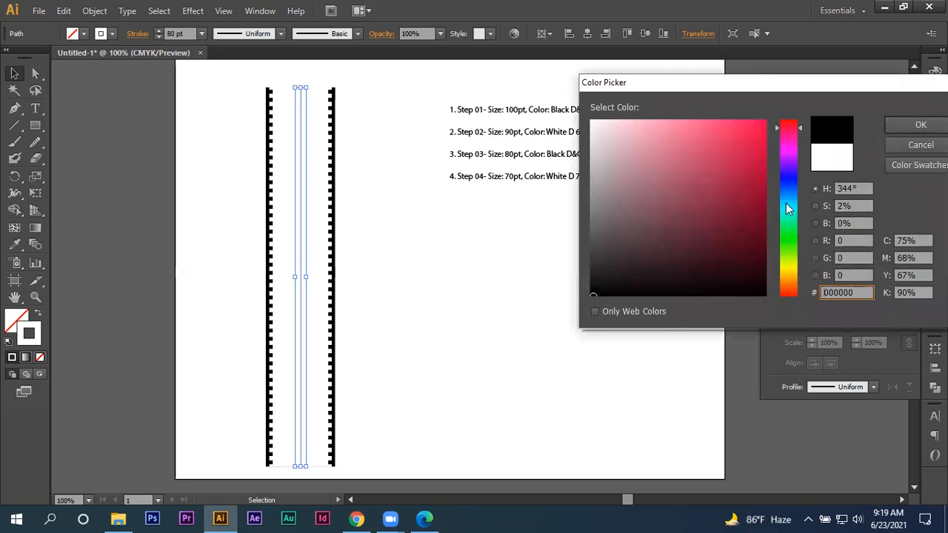
left_click(921, 124)
- Duplicate the 80 pt black line in front and set the copy's stroke weight to 70 pt
key("ctrl+f")
left_click(842, 193)
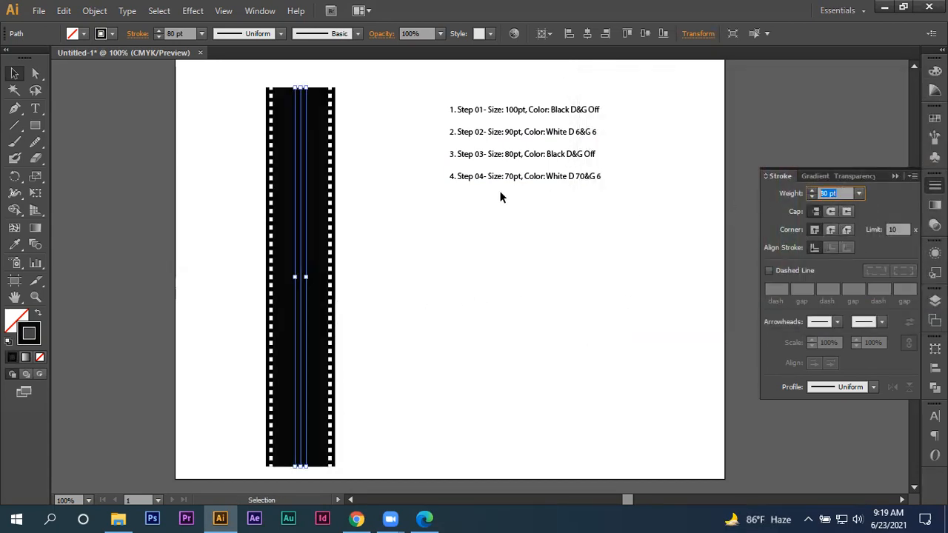
type("70")
key("Return")
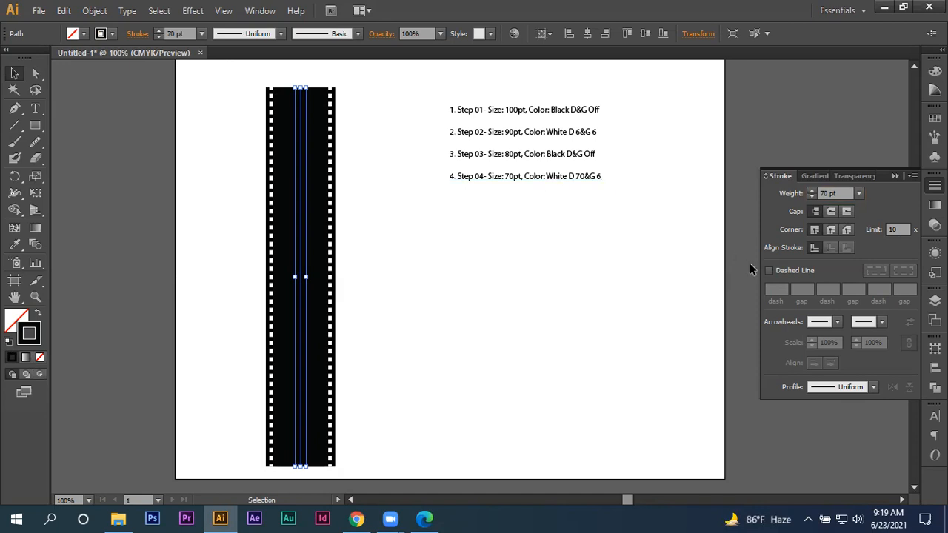
- Change the 70 pt line's stroke color to near-white F7F5F6
double_click(36, 337)
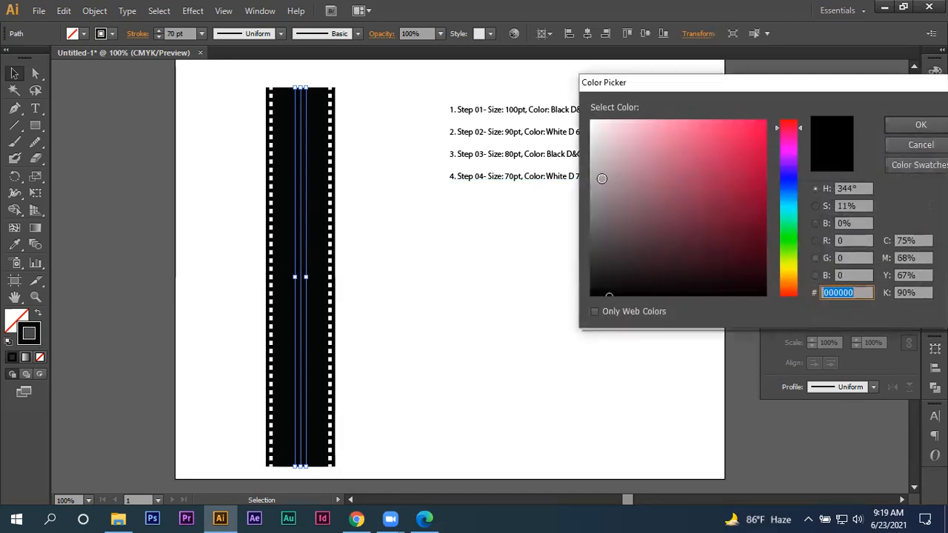
left_click(594, 124)
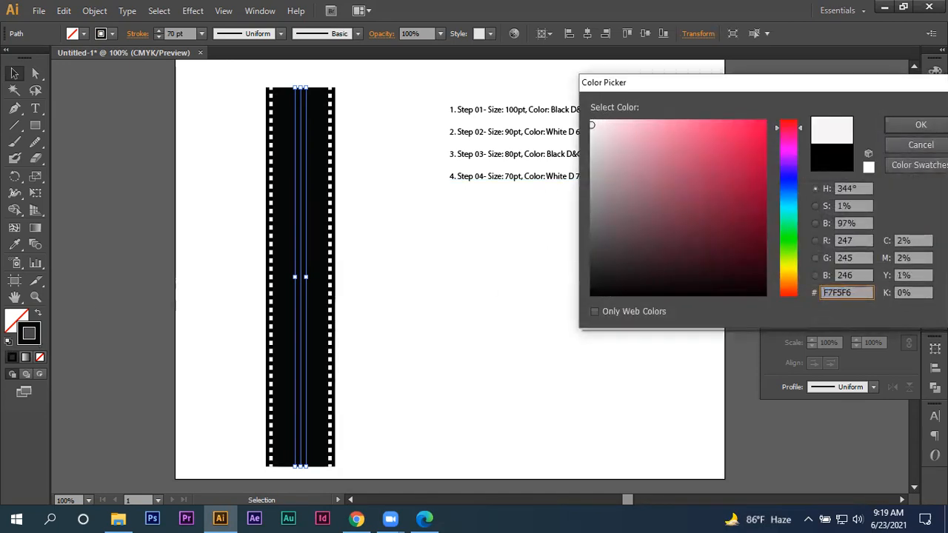
left_click(920, 125)
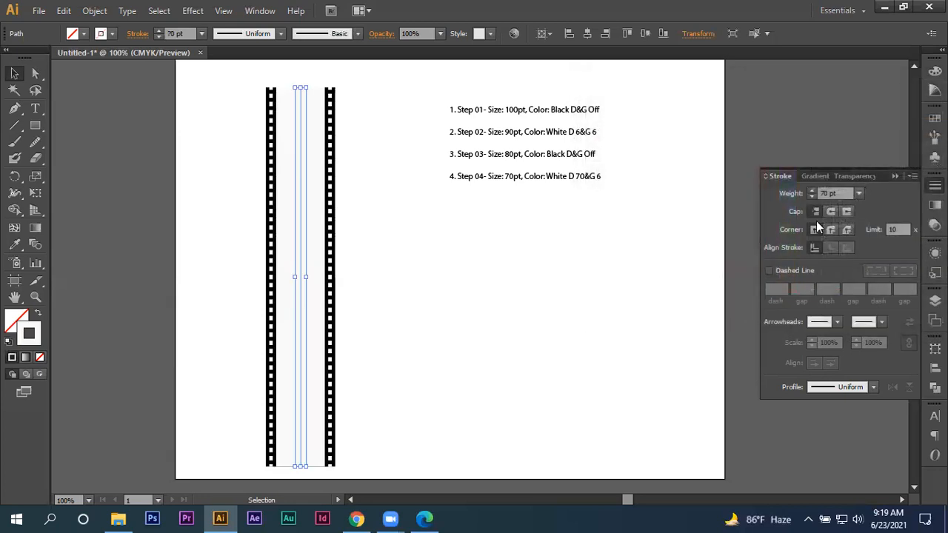
- Make the 70 pt line dashed with a 70 pt dash and 6 pt gap, then deselect it
left_click(770, 271)
left_click(776, 289)
type("70")
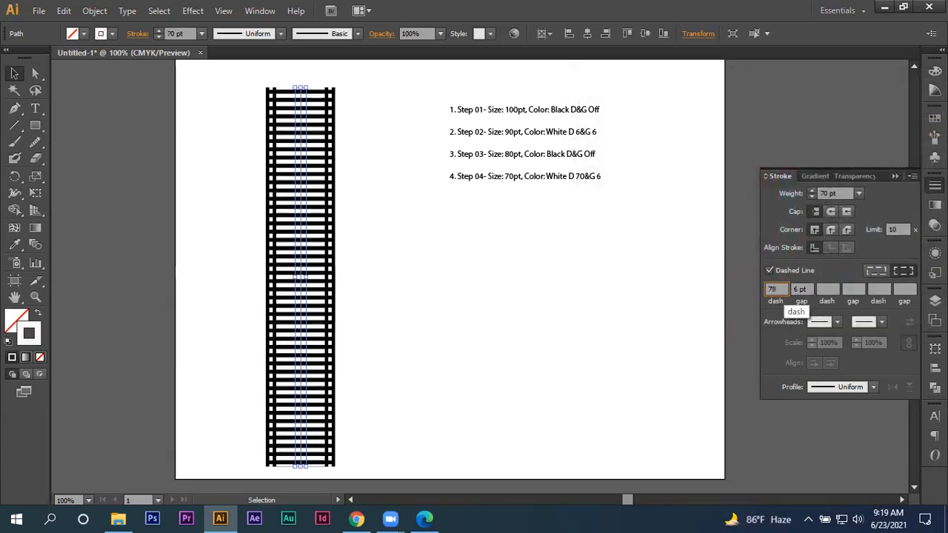
key("BackSpace")
key("Return")
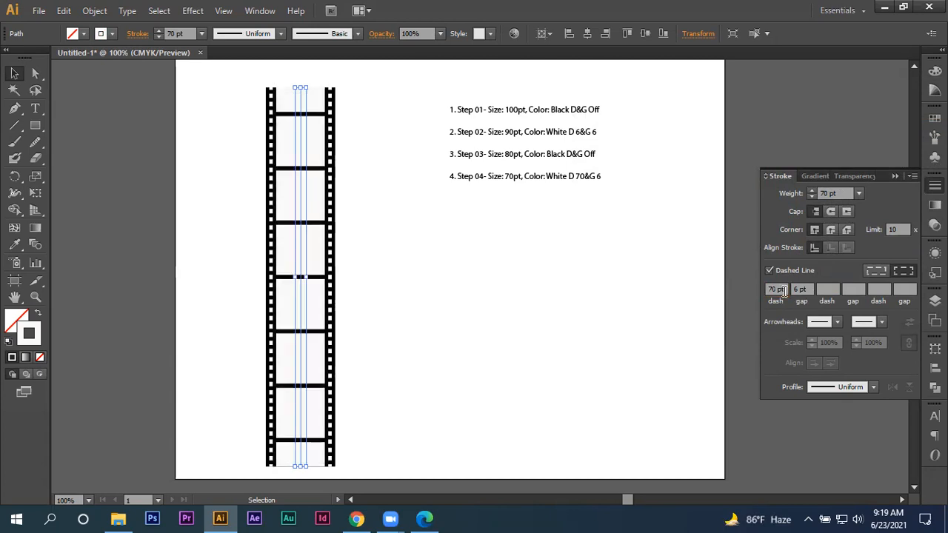
left_click(506, 273)
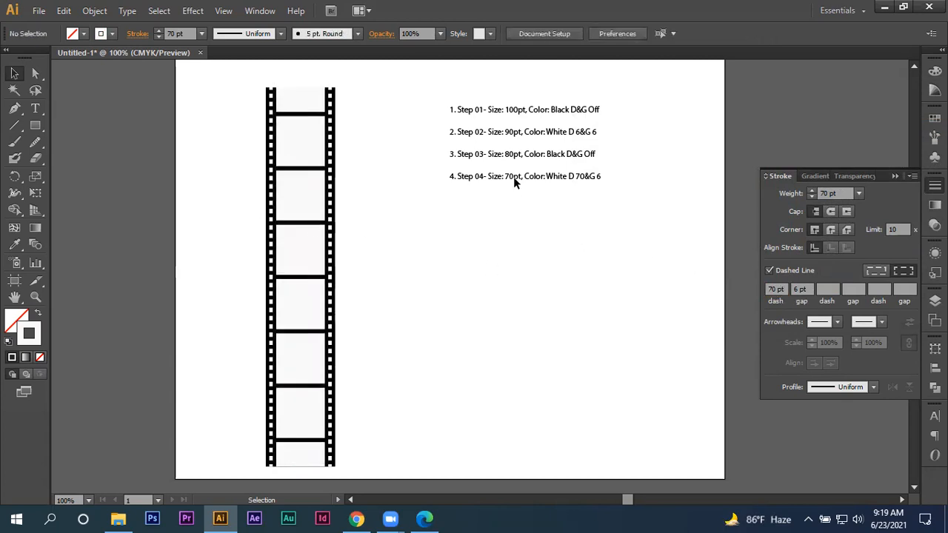
- Enlarge the four step-note lines together and move them lower on the artboard
left_click_drag(521, 88, 451, 197)
left_click_drag(602, 183, 644, 215)
left_click_drag(547, 162, 603, 275)
- Select all the stacked filmstrip lines and move them horizontally closer to the step notes
left_click(230, 187)
left_click_drag(230, 187, 355, 257)
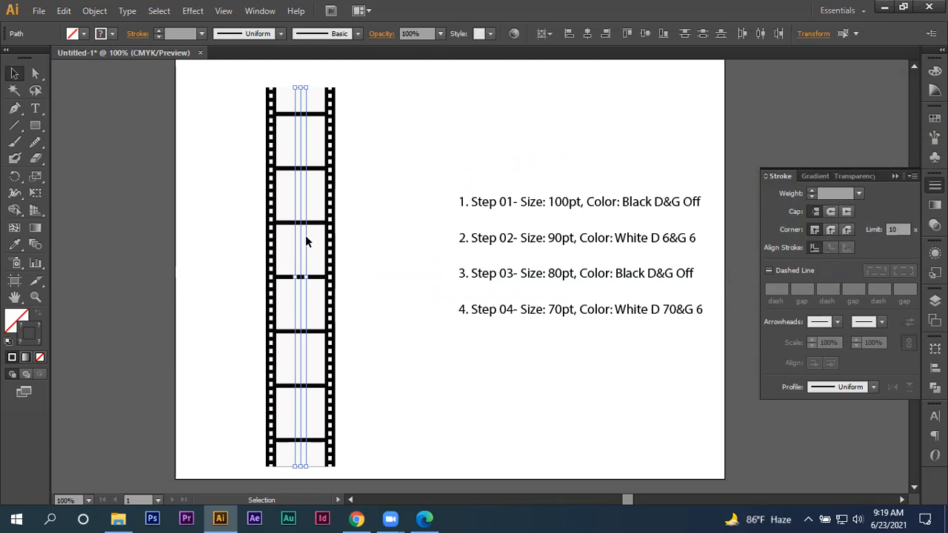
left_click_drag(300, 243, 374, 243)
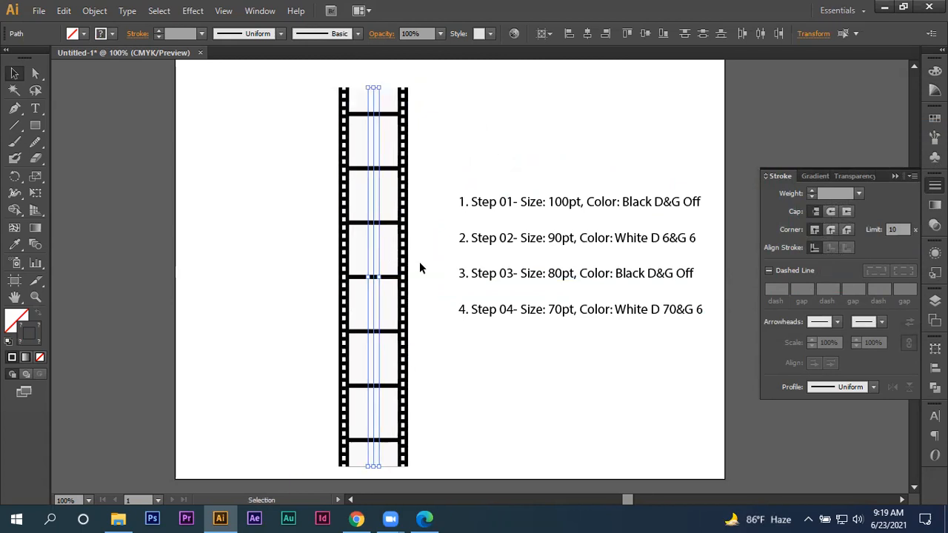
- Delete the stacked filmstrip lines and the four step notes from the artboard
left_click(436, 272)
scroll(515, 255, "up", 1)
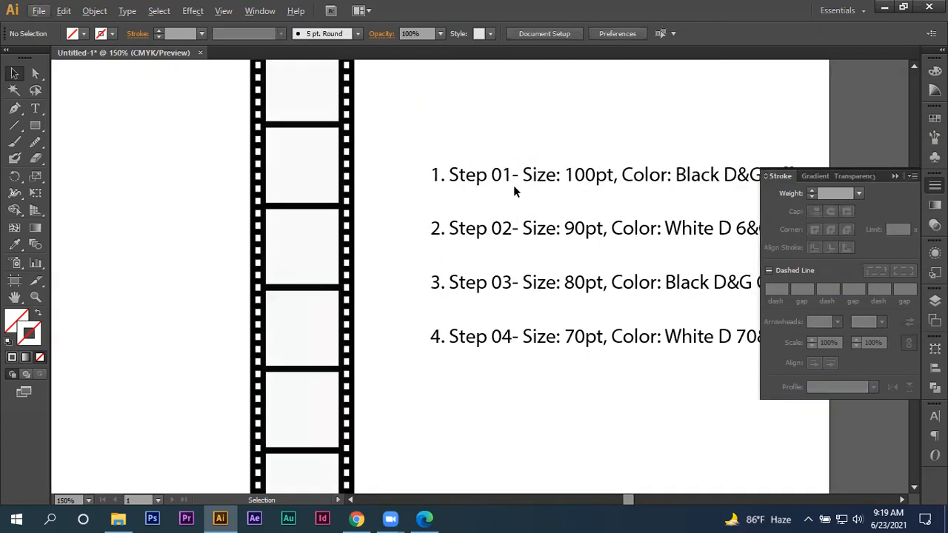
left_click_drag(580, 127, 467, 139)
scroll(460, 136, "down", 1)
scroll(470, 154, "up", 1)
scroll(469, 154, "down", 1)
left_click_drag(170, 122, 661, 399)
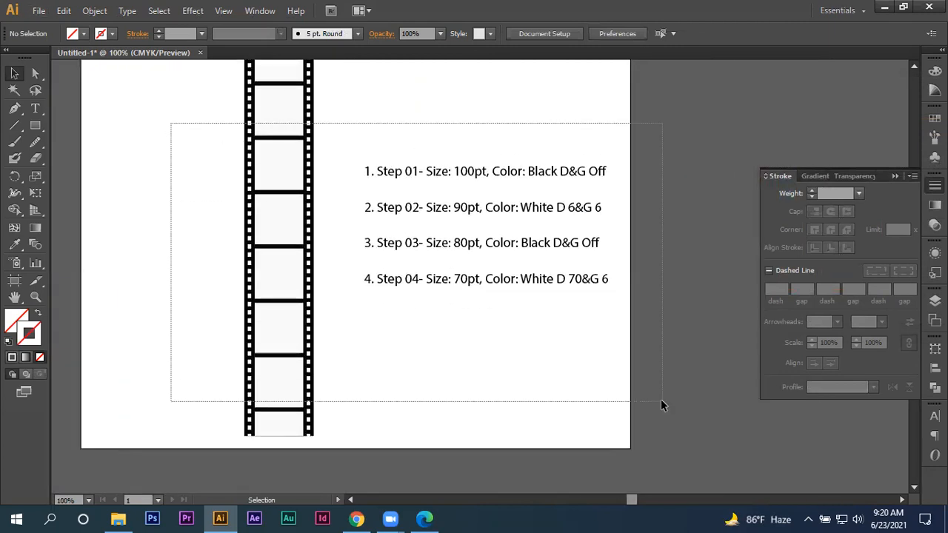
key("Delete")
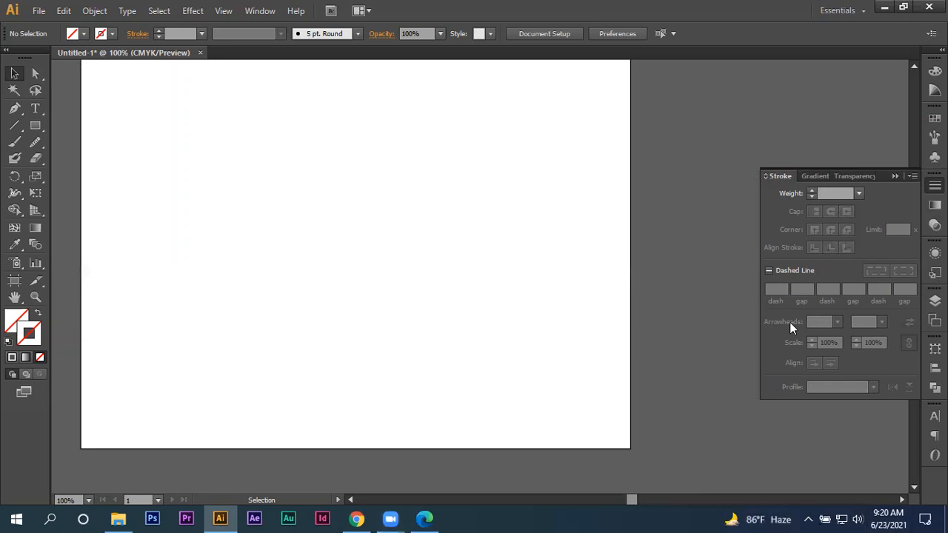
- Switch to Chrome and search Google Images for "bangladesh map"
left_click(357, 519)
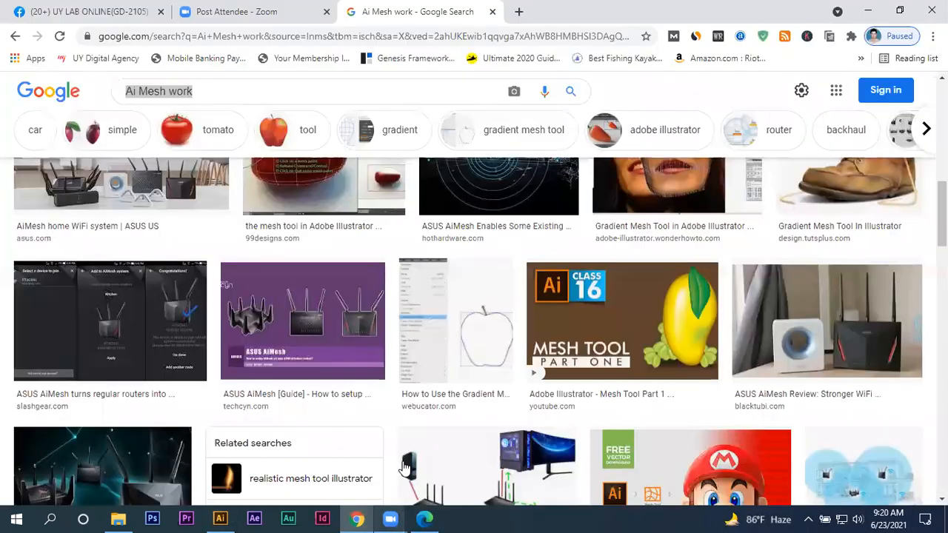
left_click(478, 37)
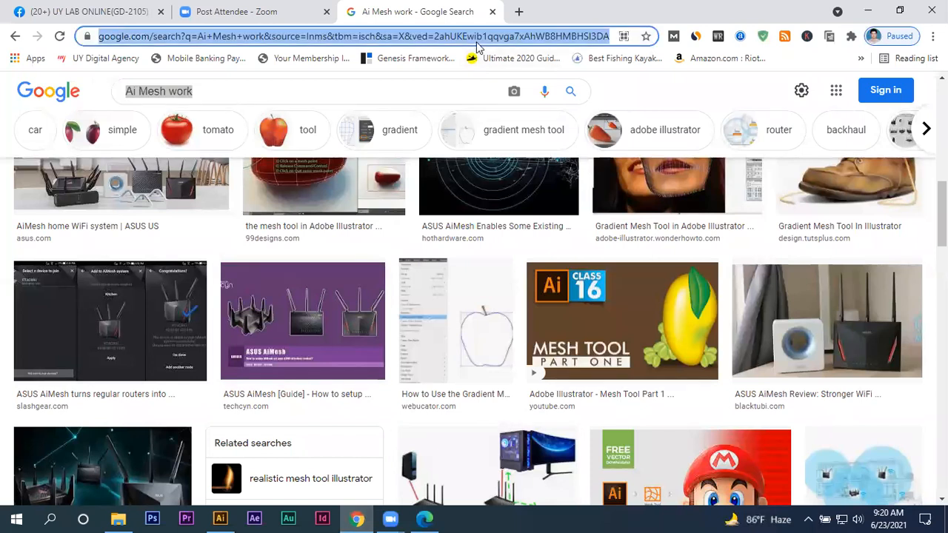
type("Bang")
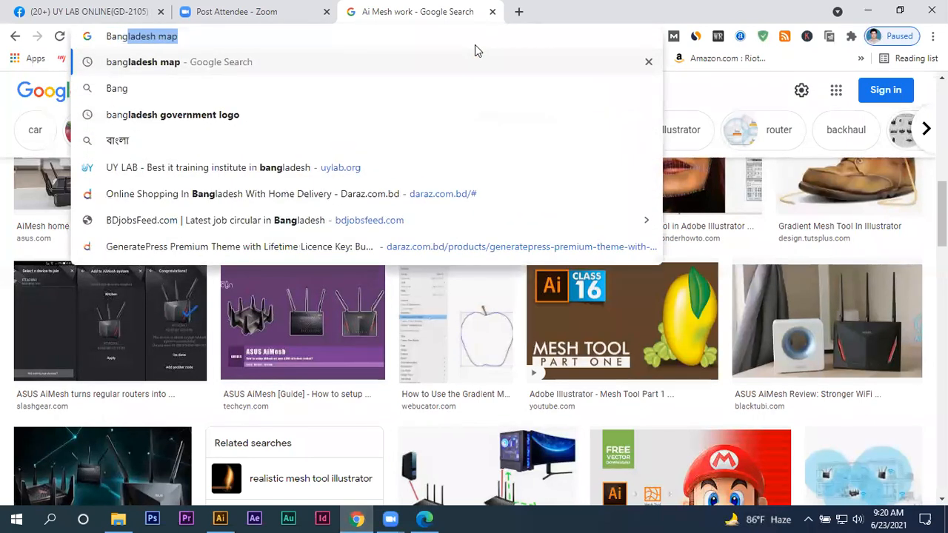
key("Return")
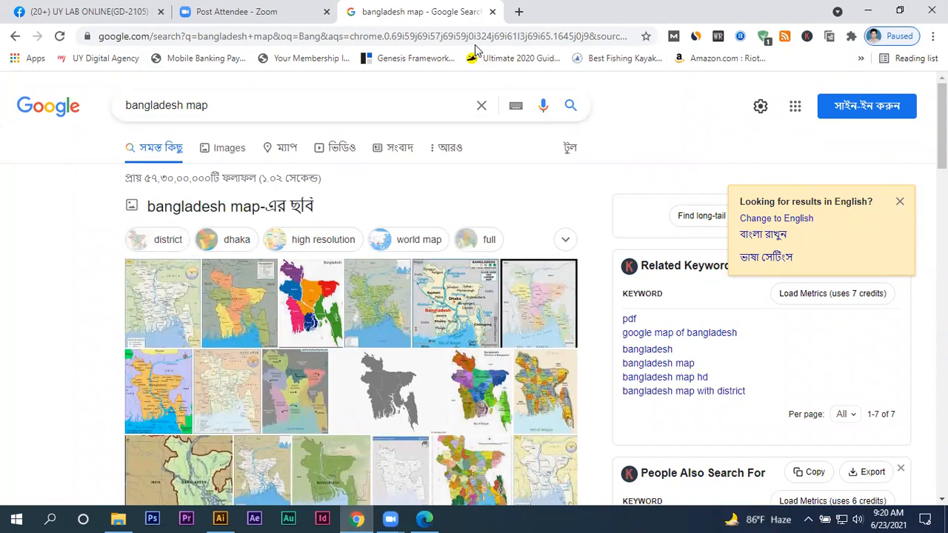
left_click(229, 147)
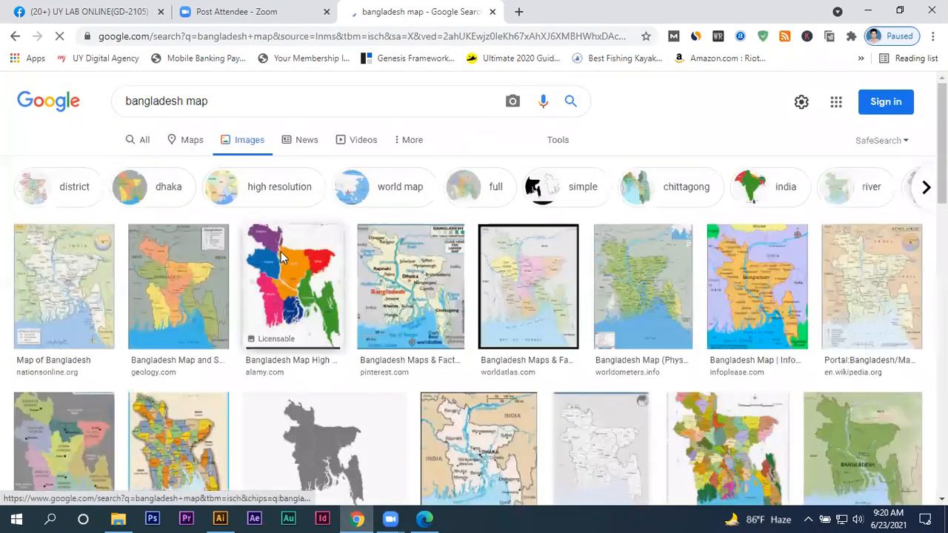
- Browse the image results and preview the Upazila-wise, Pinterest and Wikimedia Commons region maps of Bangladesh
scroll(389, 275, "down", 1)
scroll(362, 284, "down", 1)
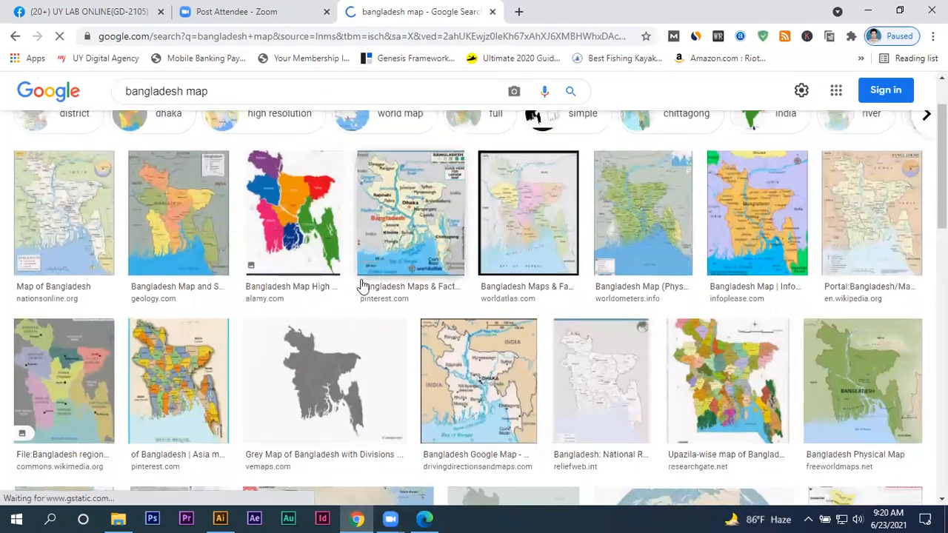
scroll(353, 274, "up", 1)
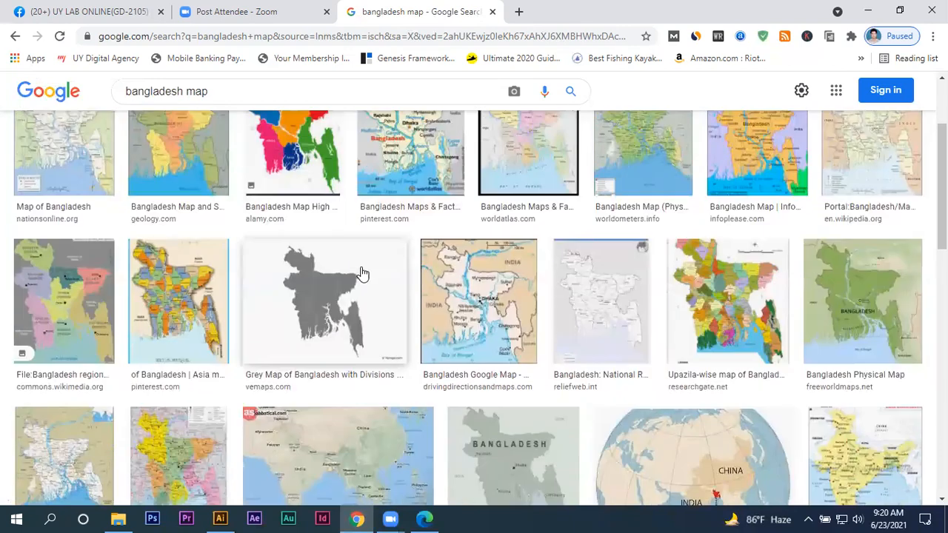
scroll(358, 273, "down", 1)
left_click(711, 293)
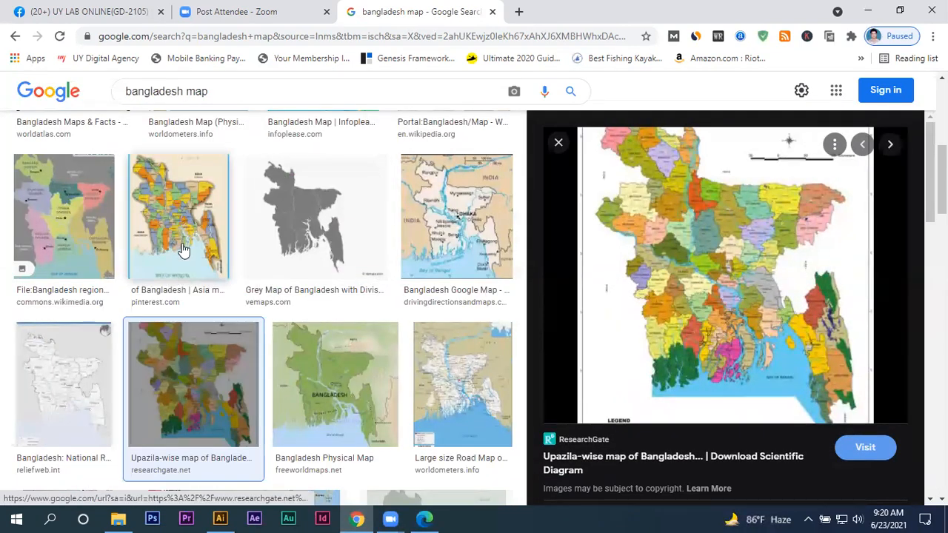
left_click(181, 249)
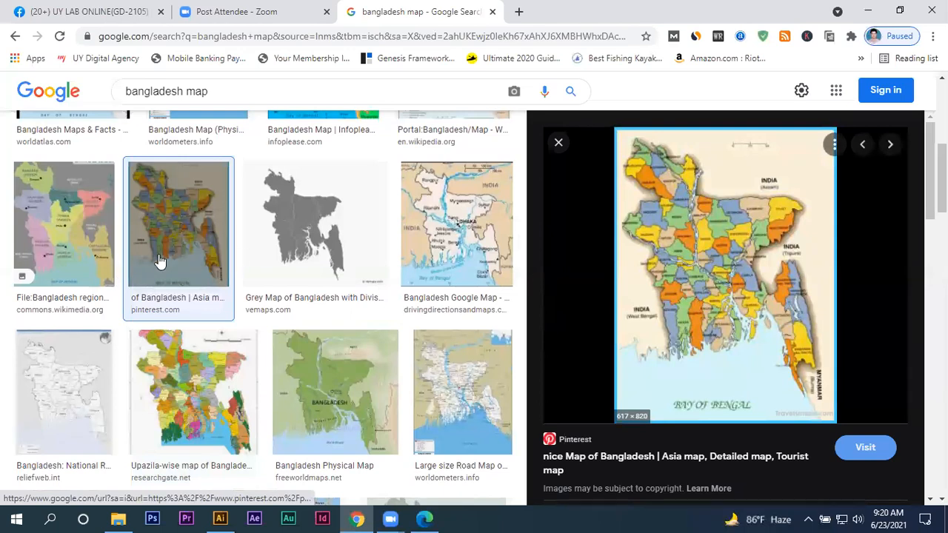
left_click(86, 278)
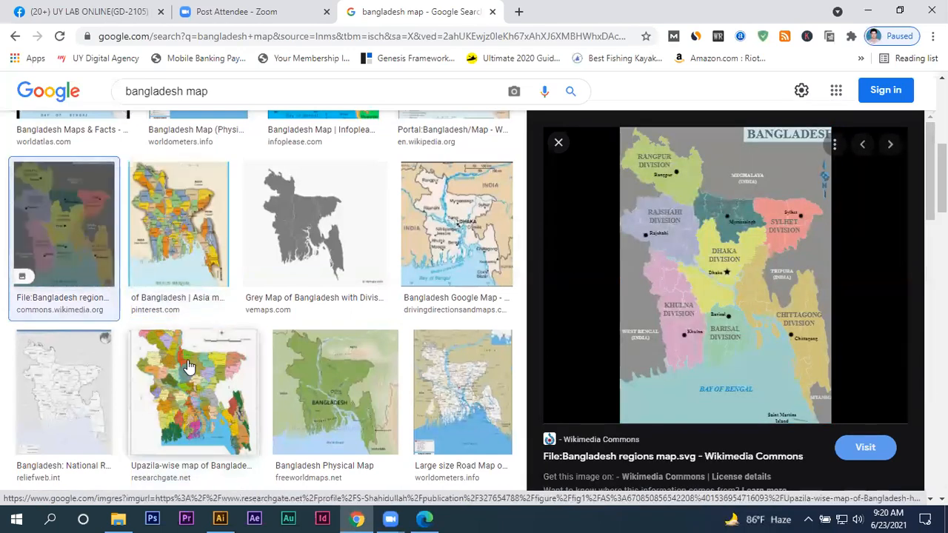
left_click(189, 366)
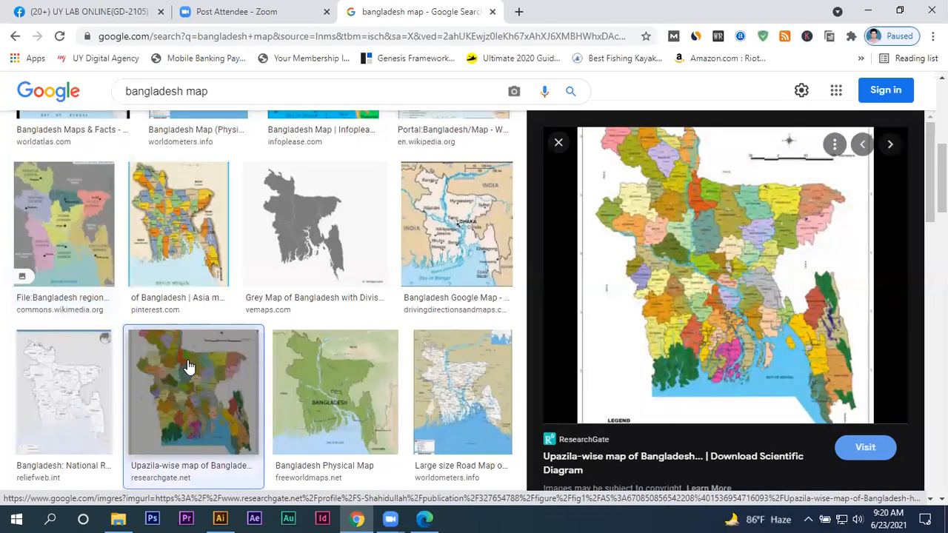
- Preview the Infoplease Bangladesh map and copy its image
scroll(207, 364, "up", 3)
left_click(313, 265)
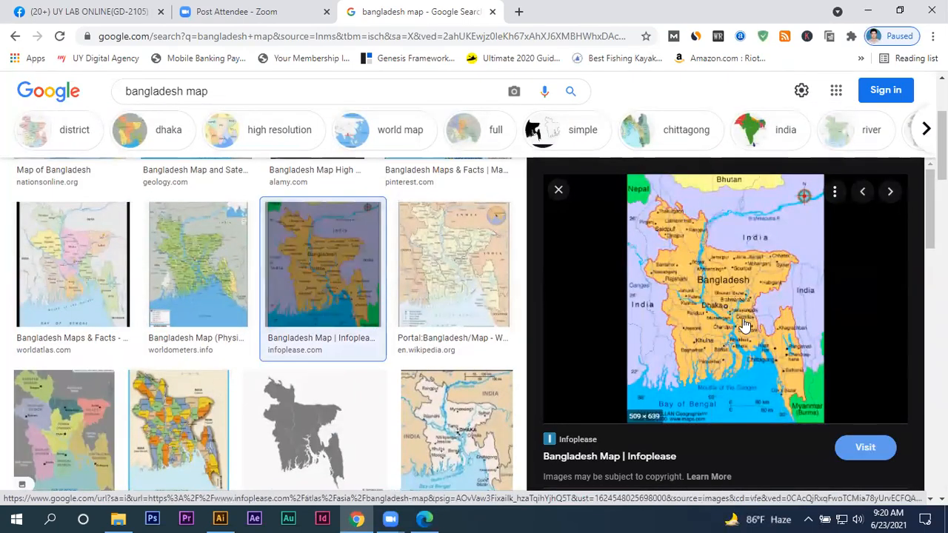
right_click(785, 326)
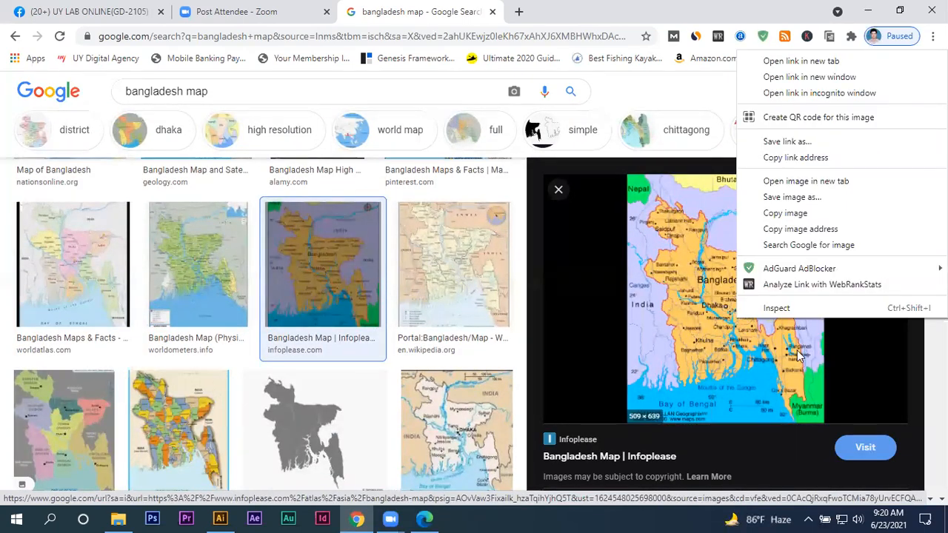
left_click(777, 213)
- Switch to Illustrator, paste the copied map, scale it down to fit within the artboard, and deselect it
left_click(220, 519)
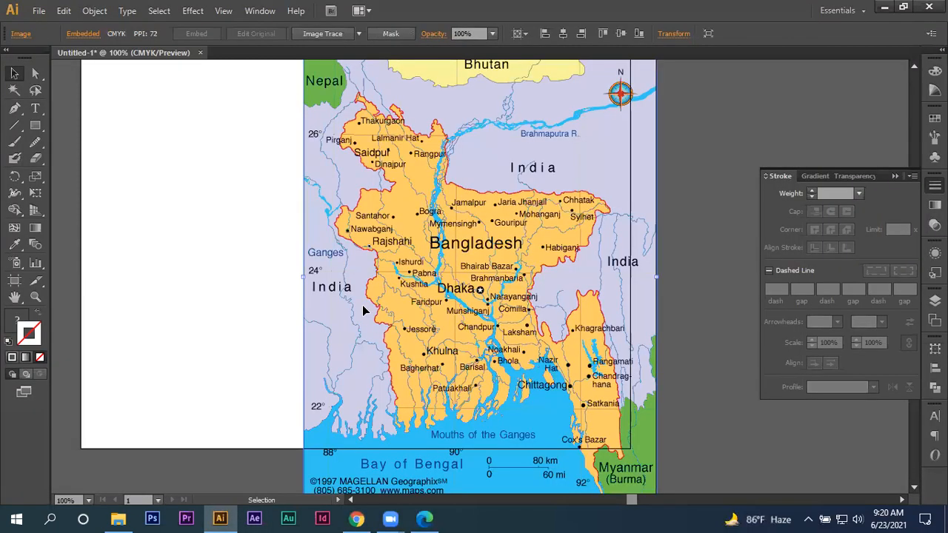
key("ctrl+v")
key("ctrl+minus")
left_click_drag(373, 314, 335, 291)
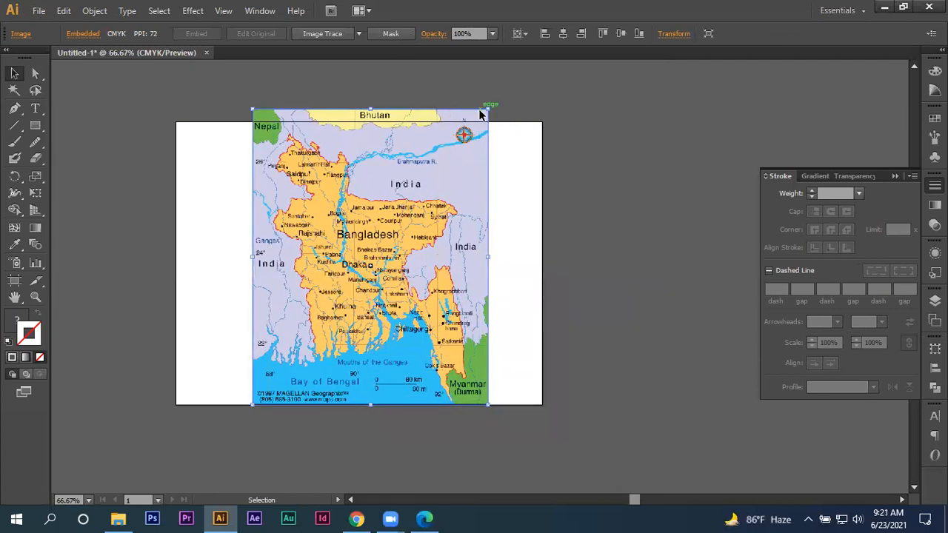
left_click_drag(480, 115, 472, 126)
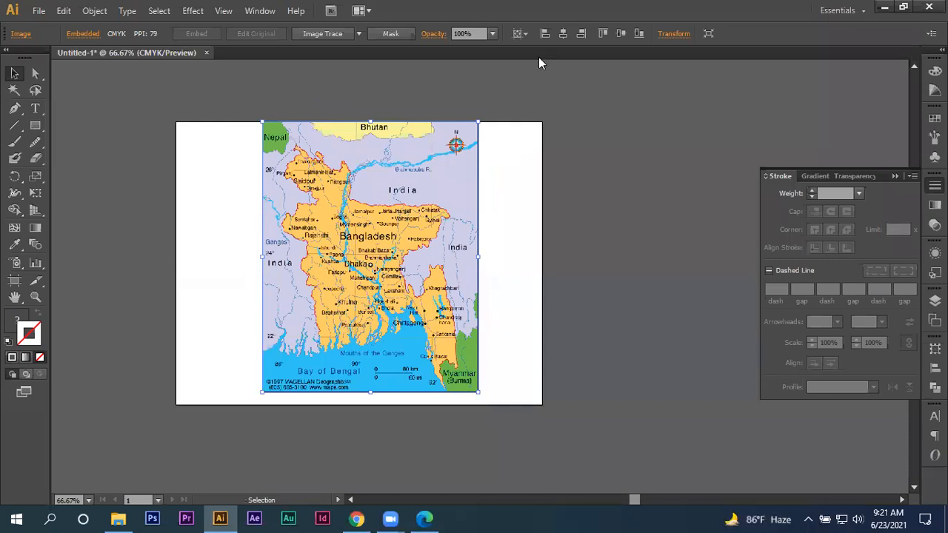
key("a")
key("ctrl+shift+a")
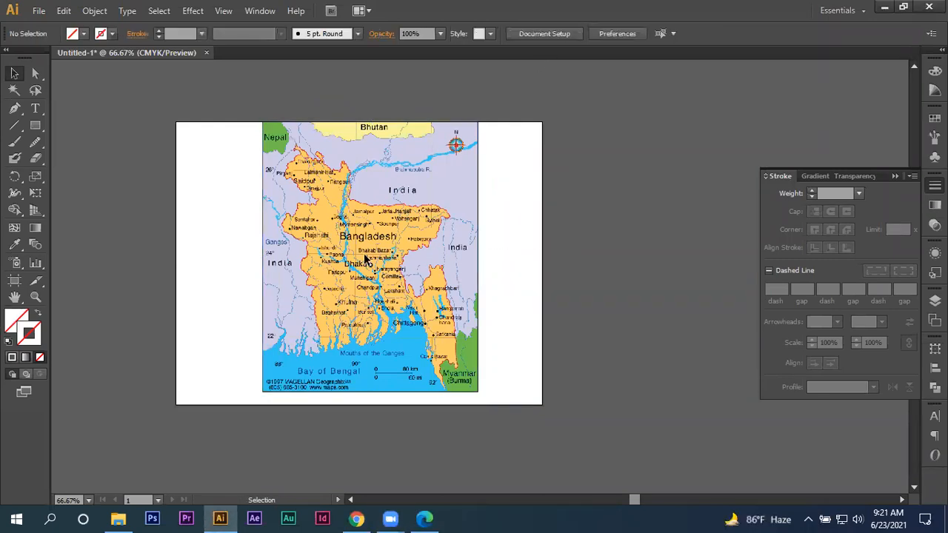
- Activate the Pencil tool and set its stroke color to dark gray 3D3D3D
key("ctrl+plus")
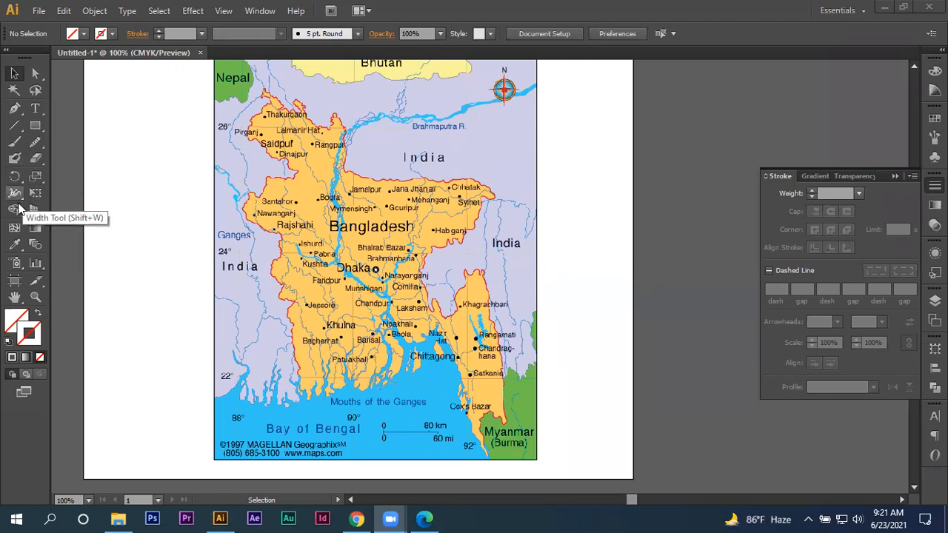
mouse_move(35, 142)
left_mouse_down()
mouse_move(81, 157)
mouse_move(91, 143)
left_mouse_up()
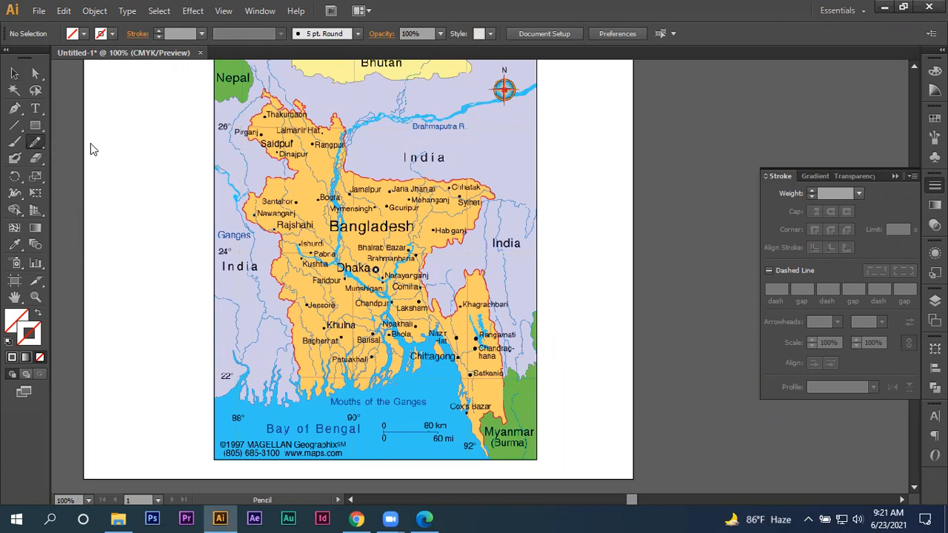
double_click(28, 334)
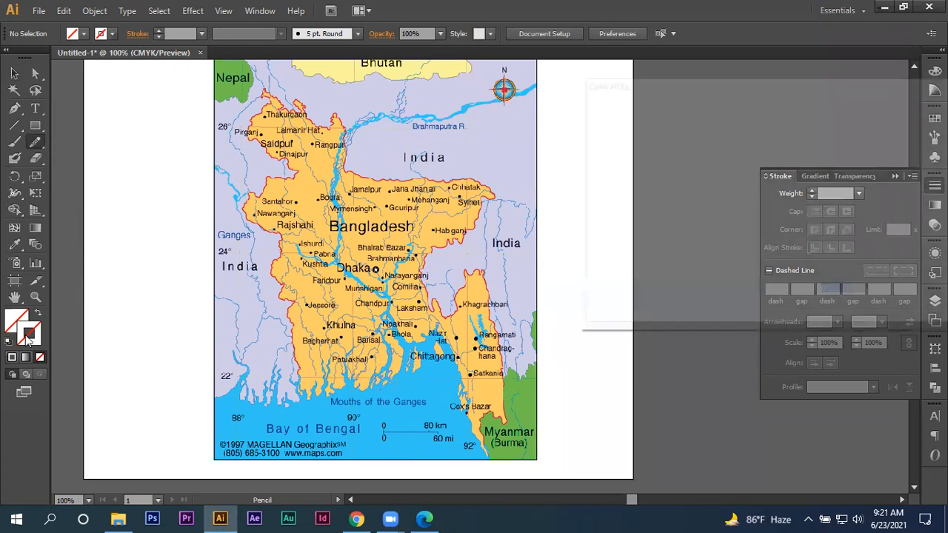
left_click_drag(618, 250, 585, 252)
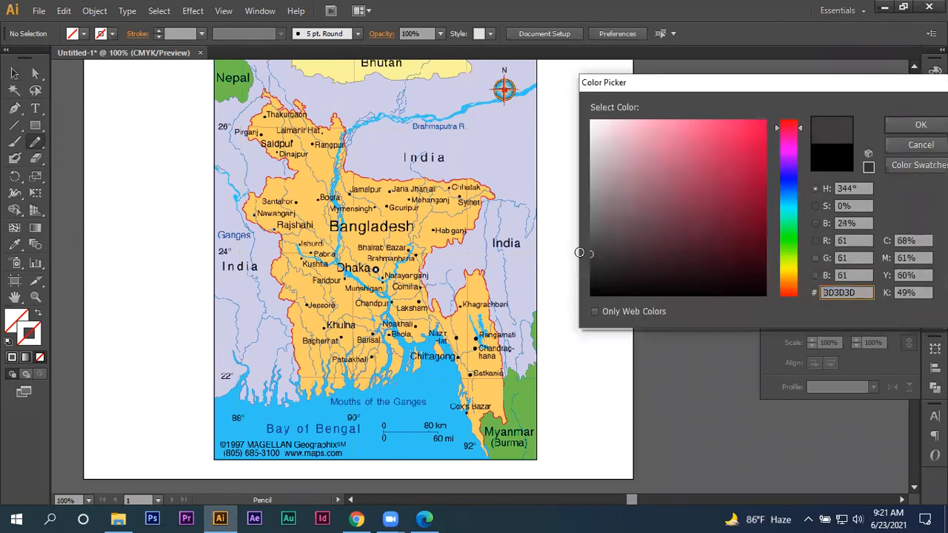
left_click(921, 125)
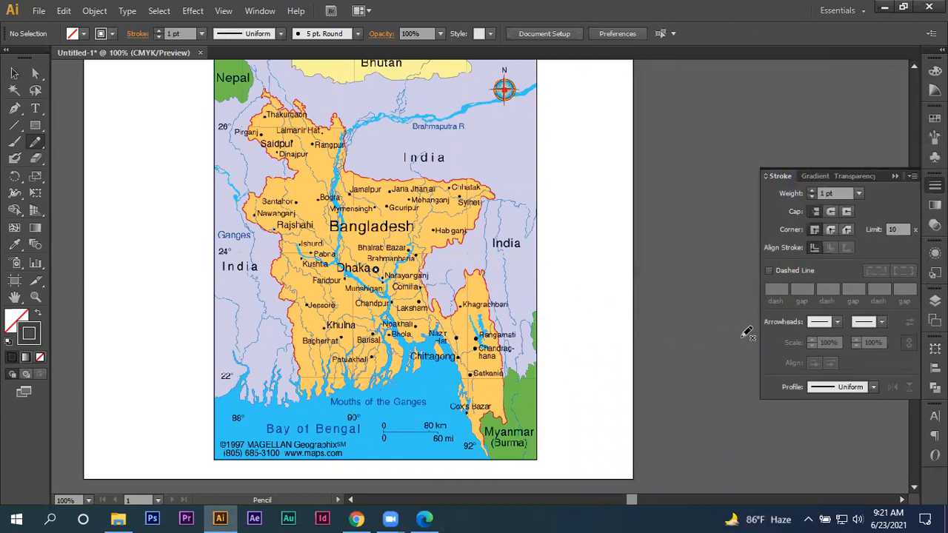
- Make the pencil stroke dashed with a 6 pt dash and 6 pt gap
left_click(777, 274)
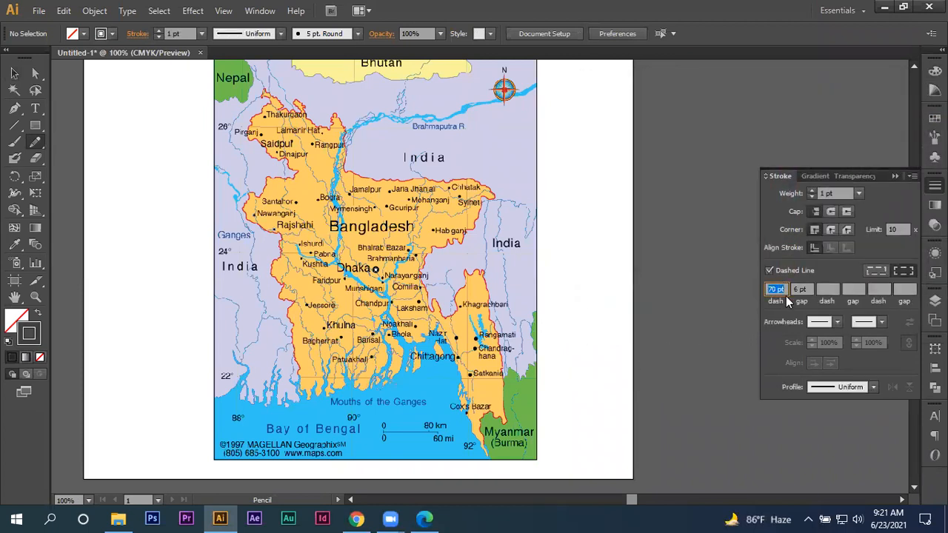
type("6")
key("Return")
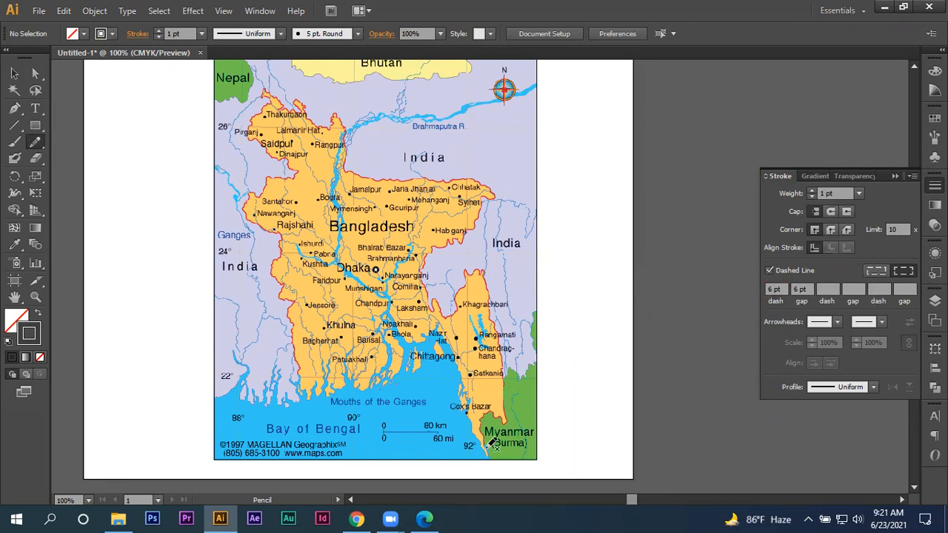
- Trace Bangladesh's coastline with the Pencil tool from the southeastern tip by Myanmar past Chittagong and Bhola to the inlet near Patuakhali
scroll(495, 449, "up", 1)
scroll(494, 444, "down", 1)
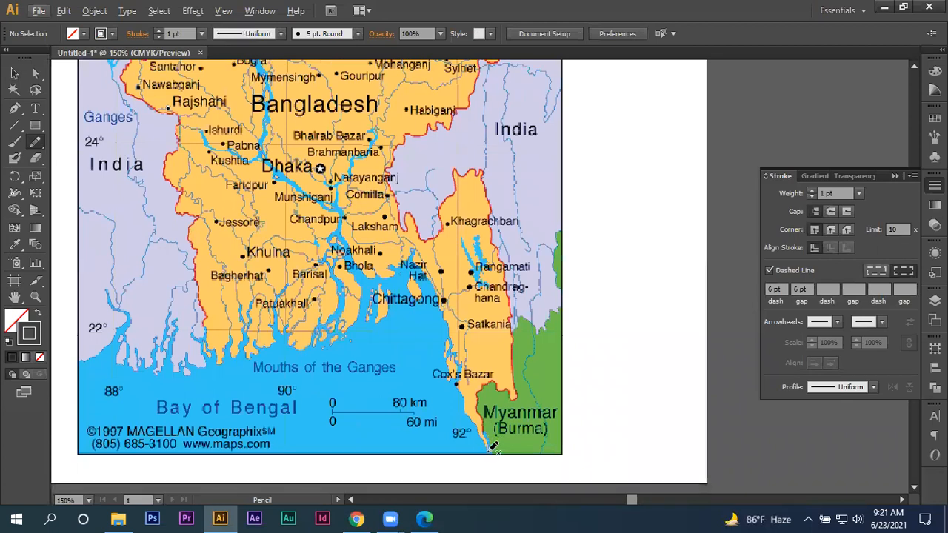
left_click_drag(488, 450, 467, 418)
scroll(485, 430, "up", 2)
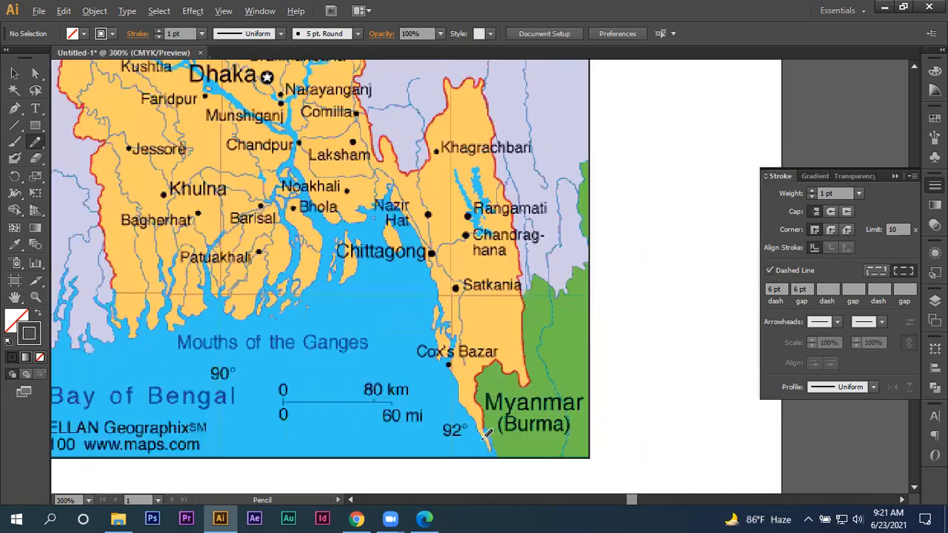
mouse_move(492, 457)
left_mouse_down()
mouse_move(449, 386)
mouse_move(434, 329)
mouse_move(446, 289)
mouse_move(434, 287)
mouse_move(432, 263)
mouse_move(420, 262)
mouse_move(390, 126)
mouse_move(343, 72)
mouse_move(299, 87)
mouse_move(299, 113)
mouse_move(268, 101)
mouse_move(258, 117)
mouse_move(214, 71)
mouse_move(215, 102)
mouse_move(242, 139)
mouse_move(220, 211)
mouse_move(201, 216)
mouse_move(210, 172)
mouse_move(202, 127)
mouse_move(187, 180)
mouse_move(135, 228)
mouse_move(127, 249)
mouse_move(108, 250)
mouse_move(100, 224)
mouse_move(78, 206)
mouse_move(69, 207)
mouse_move(68, 252)
left_mouse_up()
key("space")
mouse_move(186, 270)
left_mouse_down()
mouse_move(423, 275)
mouse_move(527, 309)
mouse_move(562, 368)
left_mouse_up()
scroll(563, 368, "down", 1)
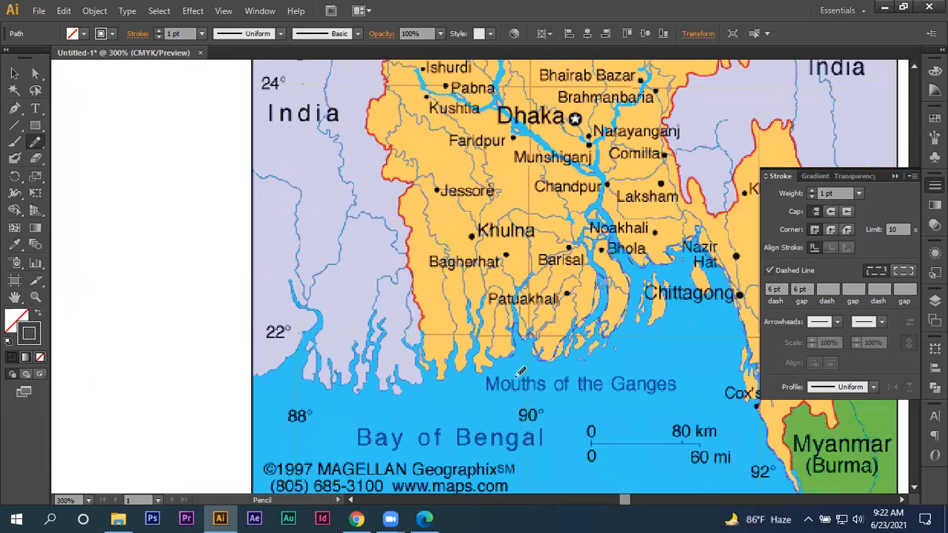
- Continue the pencil outline west along the coast from Patuakhali and up the red border to the west of Bagherhat
scroll(521, 371, "up", 1)
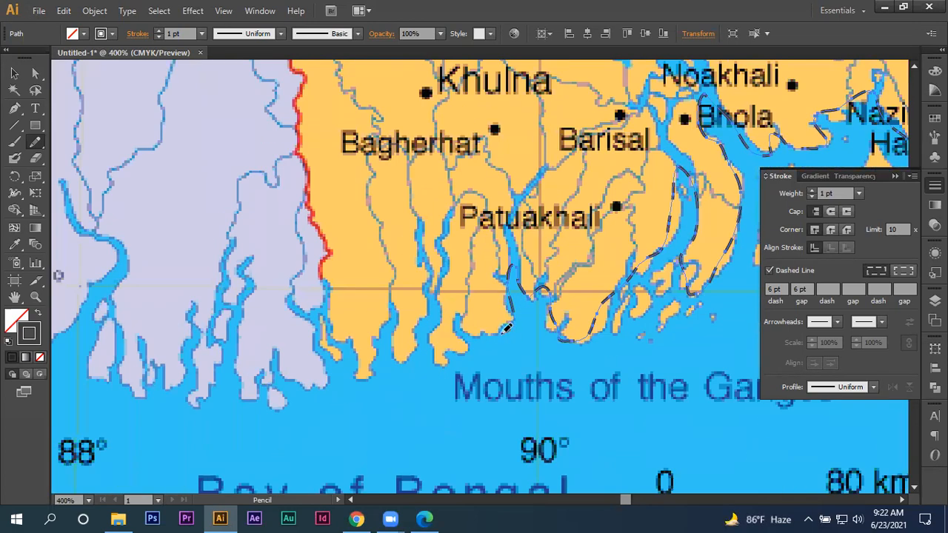
mouse_move(507, 328)
left_mouse_down()
mouse_move(462, 328)
mouse_move(452, 333)
mouse_move(460, 353)
mouse_move(441, 367)
mouse_move(428, 345)
mouse_move(435, 317)
mouse_move(420, 321)
mouse_move(408, 361)
mouse_move(396, 354)
mouse_move(399, 318)
mouse_move(391, 314)
mouse_move(373, 338)
mouse_move(371, 374)
left_mouse_up()
mouse_move(334, 293)
left_mouse_down()
mouse_move(326, 271)
mouse_move(334, 246)
left_mouse_up()
mouse_move(317, 213)
left_mouse_down()
mouse_move(303, 143)
mouse_move(336, 291)
mouse_move(328, 370)
left_mouse_up()
key("space")
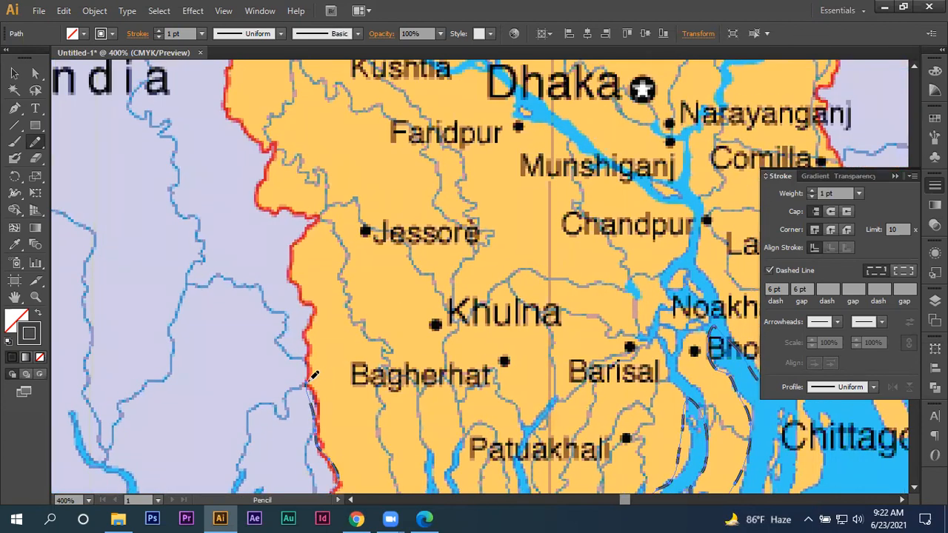
- Extend the pencil outline north along the red western border past Khulna and Jessore to the corner west of Faridpur
left_click_drag(311, 378, 315, 309)
mouse_move(291, 265)
left_mouse_down()
mouse_move(319, 219)
mouse_move(286, 204)
mouse_move(271, 212)
mouse_move(260, 199)
mouse_move(267, 143)
left_mouse_up()
left_click_drag(263, 193, 362, 334)
scroll(356, 298, "up", 2)
scroll(354, 303, "up", 3)
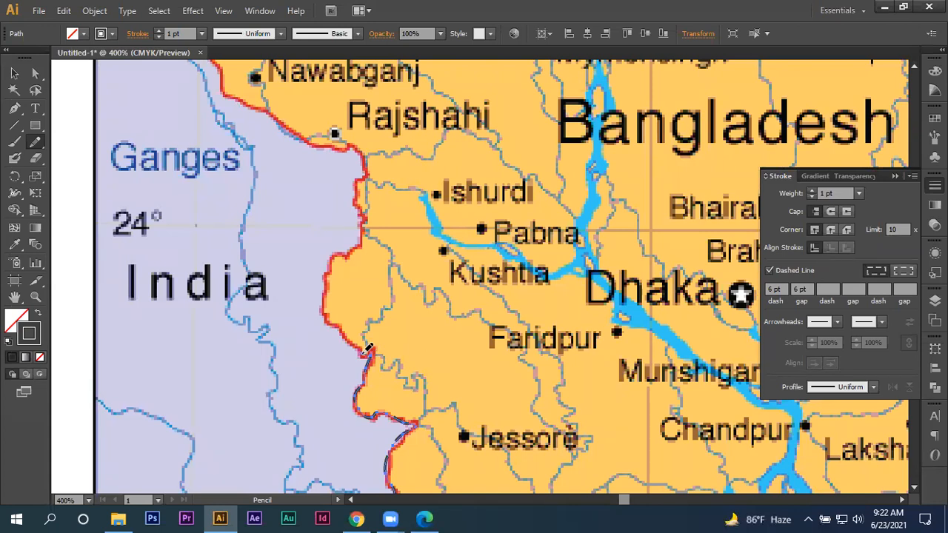
- Trace the western border with the Pencil tool from west of Faridpur past Kushtia and Rajshahi to Nawabganj
mouse_move(343, 338)
left_mouse_down()
mouse_move(327, 321)
mouse_move(324, 270)
left_mouse_up()
mouse_move(363, 233)
left_mouse_down()
mouse_move(357, 155)
mouse_move(315, 148)
mouse_move(268, 112)
left_mouse_up()
left_click_drag(234, 87, 422, 405)
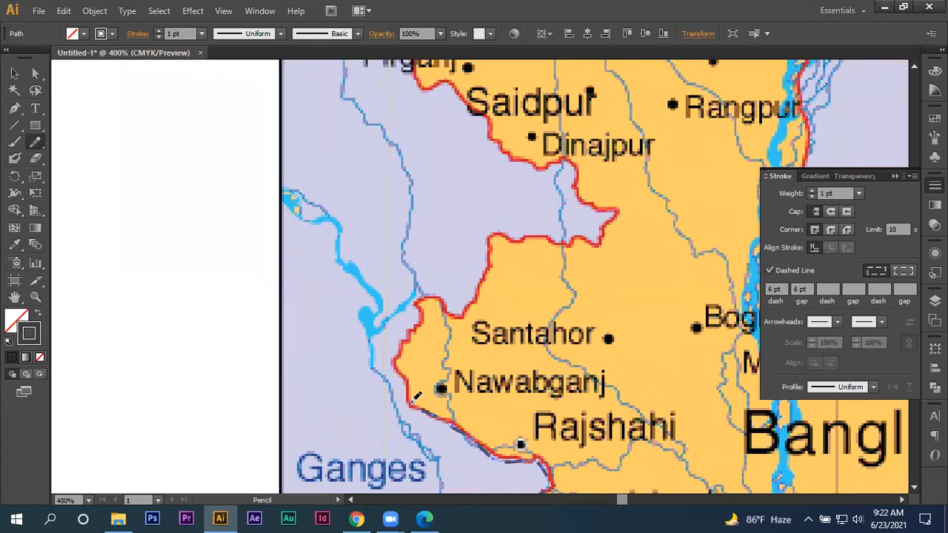
- Trace the northwestern border with the Pencil tool from Nawabganj past Santahor and Dinajpur to Pirganj
left_click_drag(399, 354, 414, 331)
mouse_move(467, 309)
left_mouse_down()
mouse_move(495, 236)
mouse_move(601, 241)
mouse_move(614, 208)
mouse_move(582, 202)
mouse_move(560, 160)
mouse_move(537, 166)
mouse_move(509, 156)
mouse_move(485, 111)
mouse_move(445, 83)
mouse_move(413, 86)
left_mouse_up()
left_click_drag(411, 125, 432, 383)
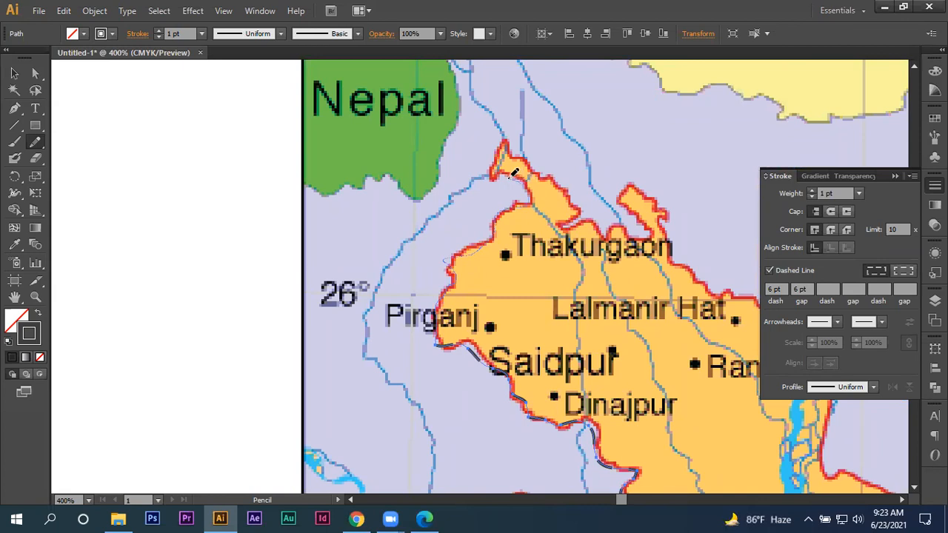
- Trace the northern border with the Pencil tool from Pirganj around the tip above Thakurgaon to north of Lalmanir Hat
left_click_drag(509, 179, 498, 141)
mouse_move(546, 173)
left_mouse_down()
mouse_move(572, 204)
mouse_move(567, 223)
mouse_move(595, 224)
left_mouse_up()
left_click_drag(651, 233, 621, 197)
mouse_move(667, 234)
left_mouse_down()
mouse_move(704, 283)
mouse_move(753, 294)
left_mouse_up()
- Continue the pencil outline from Lalmanir Hat down the border east of Rangpur and east past Jamalpur to Jaria Jhanjail
left_click_drag(704, 244, 290, 180)
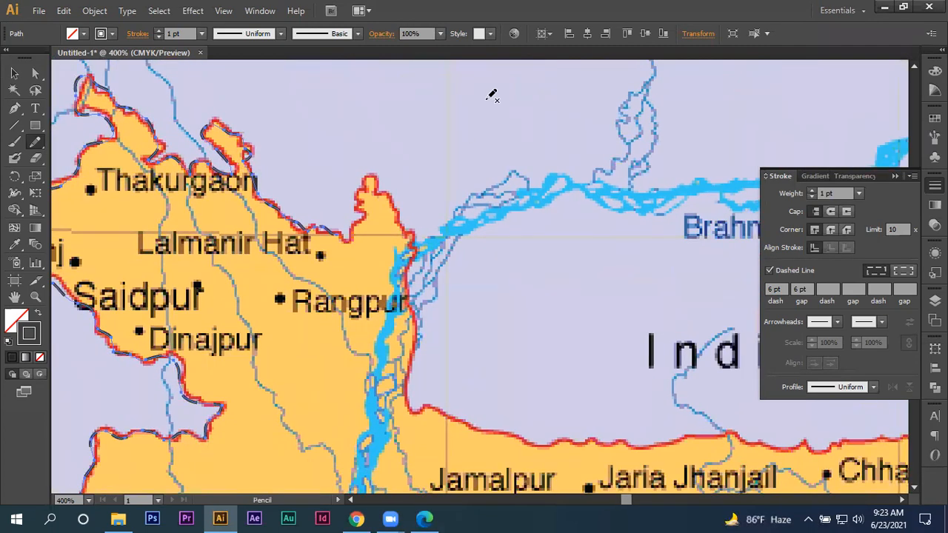
mouse_move(343, 228)
left_mouse_down()
mouse_move(363, 212)
mouse_move(347, 236)
mouse_move(354, 231)
mouse_move(364, 184)
mouse_move(412, 222)
mouse_move(418, 380)
mouse_move(483, 419)
mouse_move(573, 437)
left_mouse_up()
mouse_move(634, 437)
left_mouse_down()
mouse_move(713, 429)
mouse_move(767, 437)
left_mouse_up()
- Extend the pencil outline along the northeastern border past Chhatak and around the pointed tip east of Sylhet
mouse_move(688, 394)
left_mouse_down()
mouse_move(121, 230)
mouse_move(100, 204)
mouse_move(132, 134)
left_mouse_up()
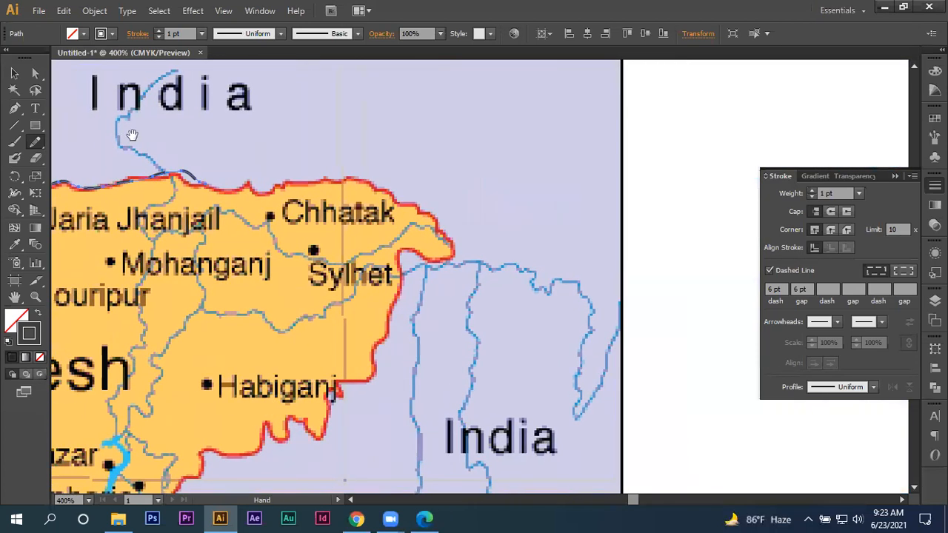
scroll(194, 176, "up", 2)
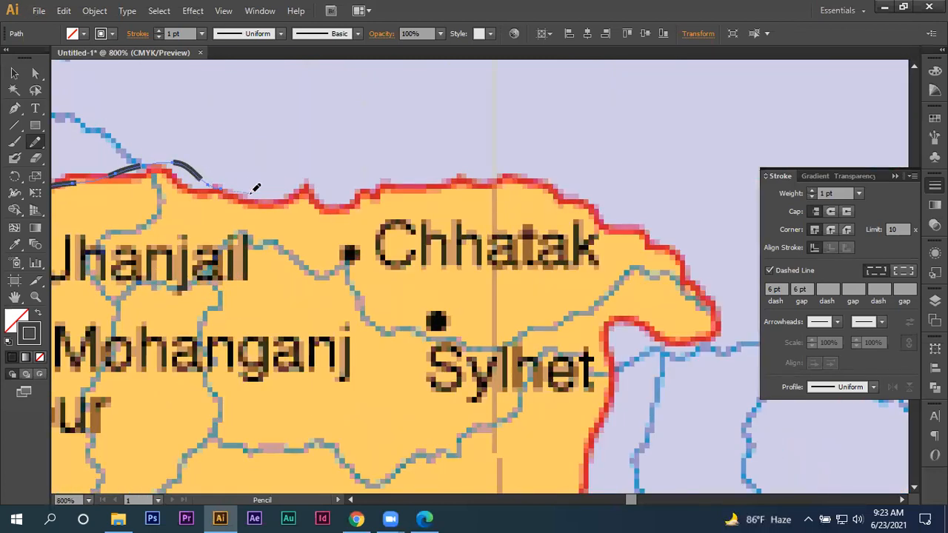
mouse_move(320, 201)
left_mouse_down()
mouse_move(404, 186)
mouse_move(513, 177)
mouse_move(602, 210)
left_mouse_up()
mouse_move(667, 239)
left_mouse_down()
mouse_move(694, 258)
mouse_move(712, 292)
left_mouse_up()
left_click_drag(721, 332, 648, 320)
- Trace the eastern border from Sylhet southwest past Habiganj and Brahmanbaria to the border east of Narayanganj
left_click_drag(607, 381, 543, 261)
scroll(544, 261, "down", 3)
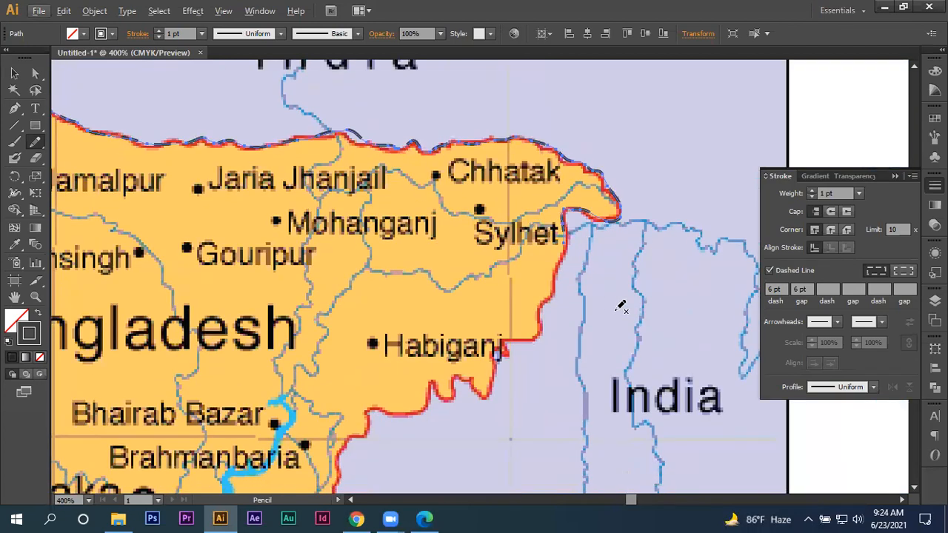
left_click_drag(552, 336, 683, 190)
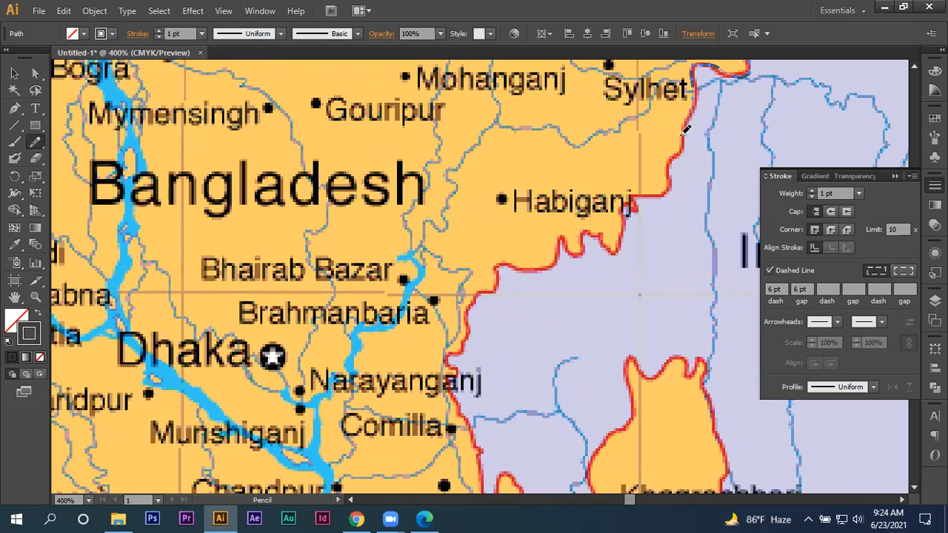
mouse_move(644, 193)
left_mouse_down()
mouse_move(622, 219)
mouse_move(621, 245)
mouse_move(594, 229)
mouse_move(583, 247)
mouse_move(564, 231)
mouse_move(552, 261)
left_mouse_up()
mouse_move(468, 309)
left_mouse_down()
mouse_move(456, 402)
mouse_move(330, 150)
left_mouse_up()
- Continue the pencil outline south from Comilla, around the narrow inlet east of Laksham, to the border west of Khagrachbari
key("space")
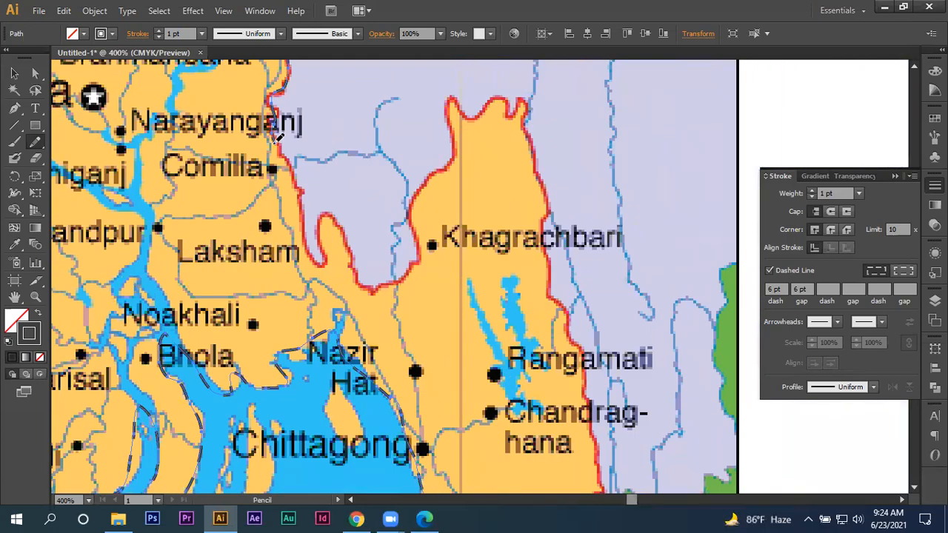
scroll(276, 142, "up", 1)
left_click_drag(276, 144, 314, 217)
left_click_drag(319, 274, 342, 316)
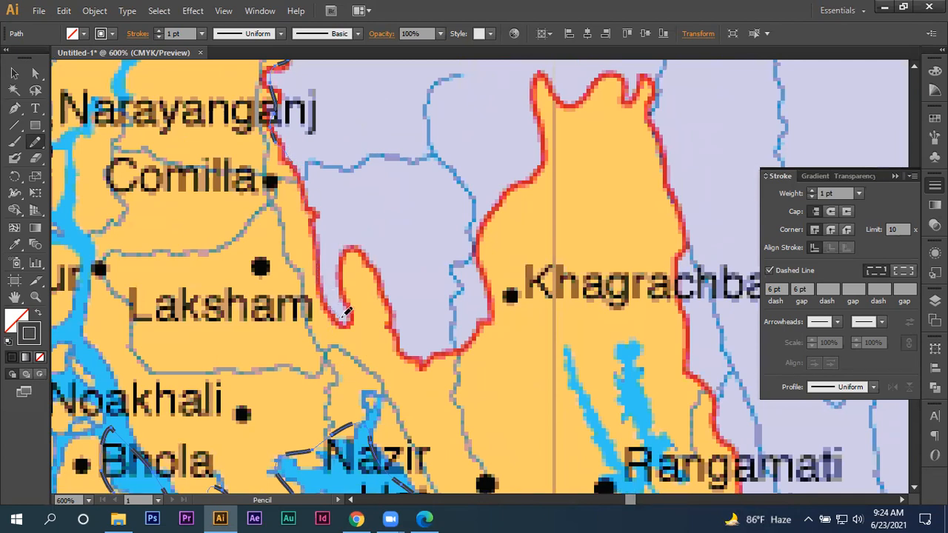
left_click_drag(351, 274, 355, 247)
mouse_move(450, 344)
left_mouse_down()
mouse_move(483, 329)
mouse_move(492, 277)
left_mouse_up()
- Trace the border up and over the northern end of the Khagrachbari area and down its eastern side
mouse_move(485, 224)
left_mouse_down()
mouse_move(537, 164)
mouse_move(546, 129)
mouse_move(535, 74)
left_mouse_up()
mouse_move(615, 74)
left_mouse_down()
mouse_move(631, 97)
mouse_move(644, 75)
mouse_move(663, 148)
left_mouse_up()
mouse_move(674, 200)
left_mouse_down()
mouse_move(685, 237)
mouse_move(680, 287)
left_mouse_up()
left_click_drag(695, 378, 694, 379)
- Finish the outline down the border east of Rangamati and Chandraghana and along the Myanmar border to the southern tip
key("space")
left_click_drag(687, 358, 382, 158)
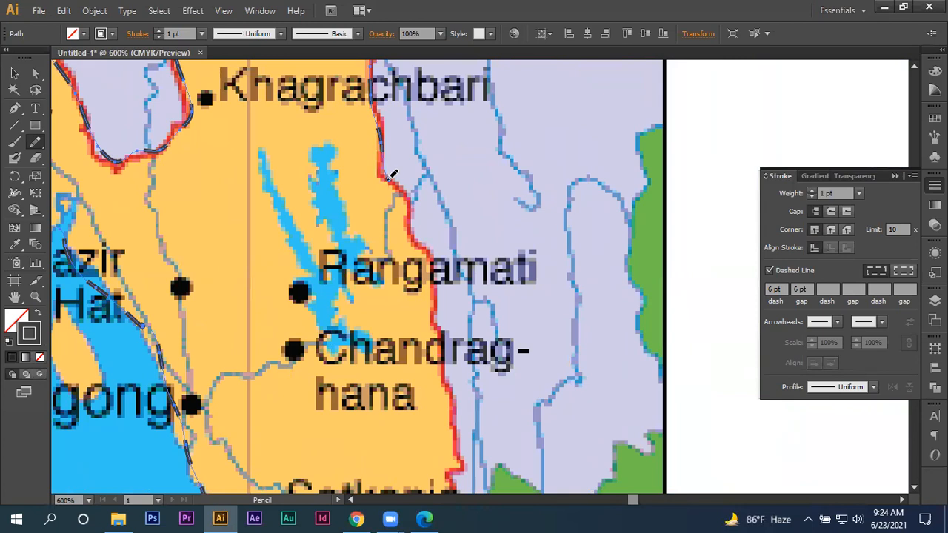
mouse_move(387, 179)
left_mouse_down()
mouse_move(408, 199)
mouse_move(437, 295)
mouse_move(465, 475)
left_mouse_up()
key("space")
left_click_drag(508, 451, 670, 117)
mouse_move(617, 137)
left_mouse_down()
mouse_move(628, 206)
mouse_move(622, 321)
mouse_move(649, 447)
mouse_move(639, 462)
mouse_move(631, 458)
mouse_move(608, 417)
mouse_move(571, 410)
mouse_move(546, 381)
mouse_move(527, 399)
mouse_move(511, 399)
mouse_move(491, 458)
left_mouse_up()
key("space")
mouse_move(500, 427)
left_mouse_down()
mouse_move(509, 377)
mouse_move(612, 125)
mouse_move(602, 189)
mouse_move(646, 311)
mouse_move(640, 353)
left_mouse_up()
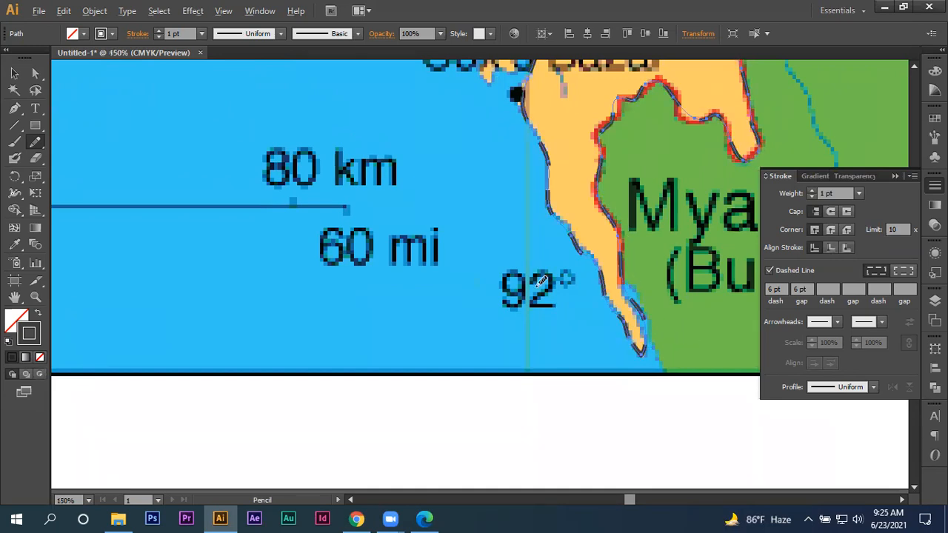
- Set the traced outline's stroke color to green 138E06 and its weight to 2 pt
key("ctrl+minus")
key("ctrl+minus")
key("ctrl+minus")
left_click(14, 73)
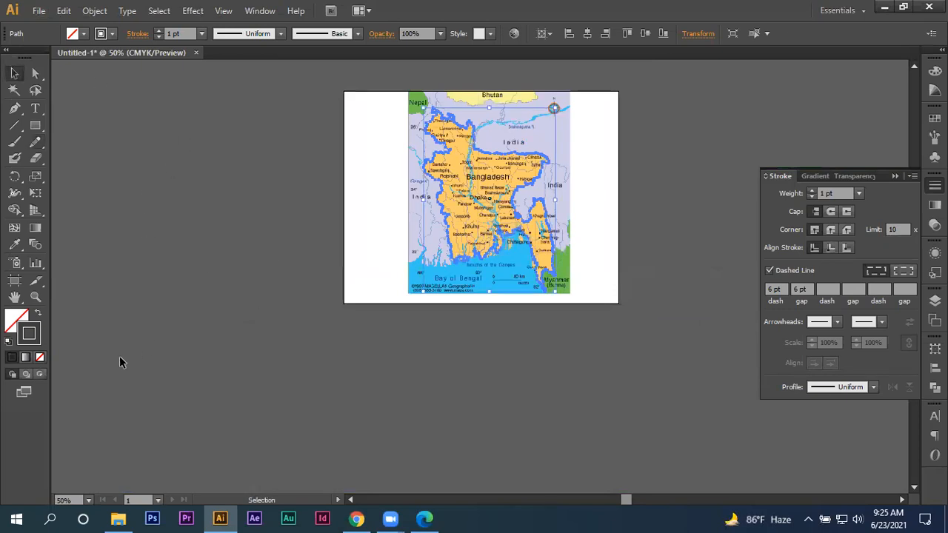
double_click(29, 333)
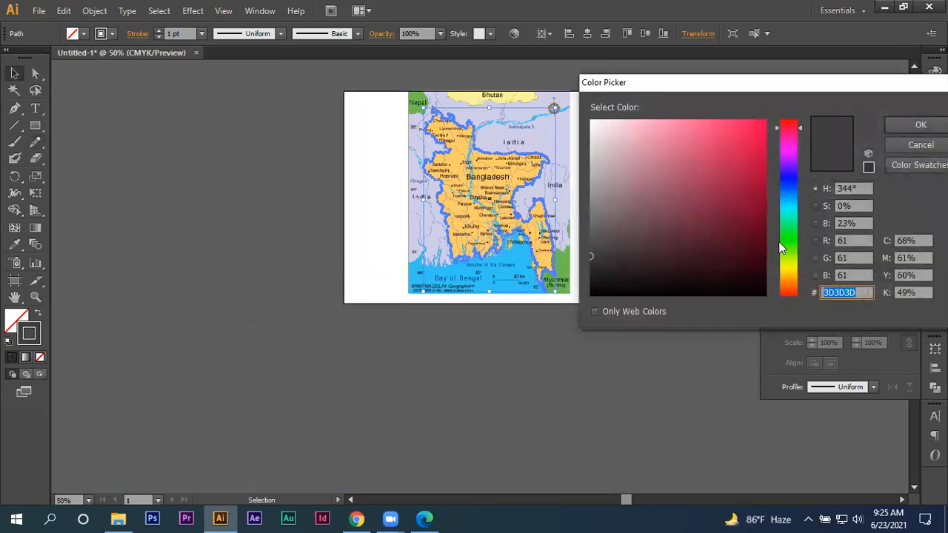
left_click(782, 241)
left_click(759, 198)
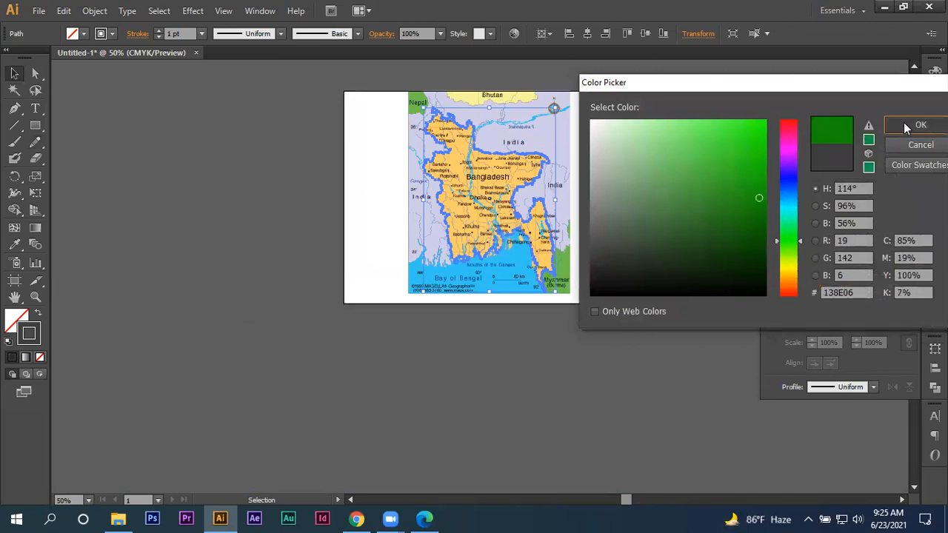
left_click(917, 125)
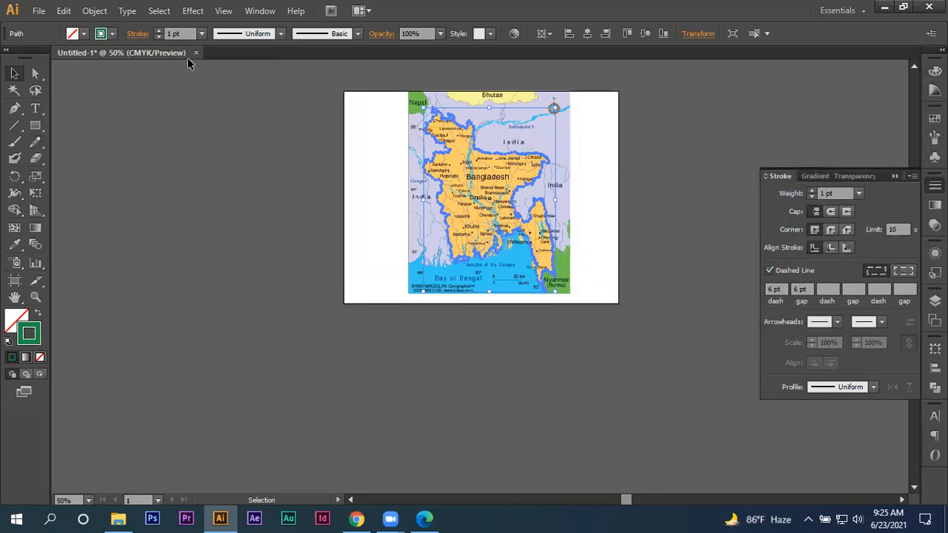
left_click(158, 31)
left_click(292, 130)
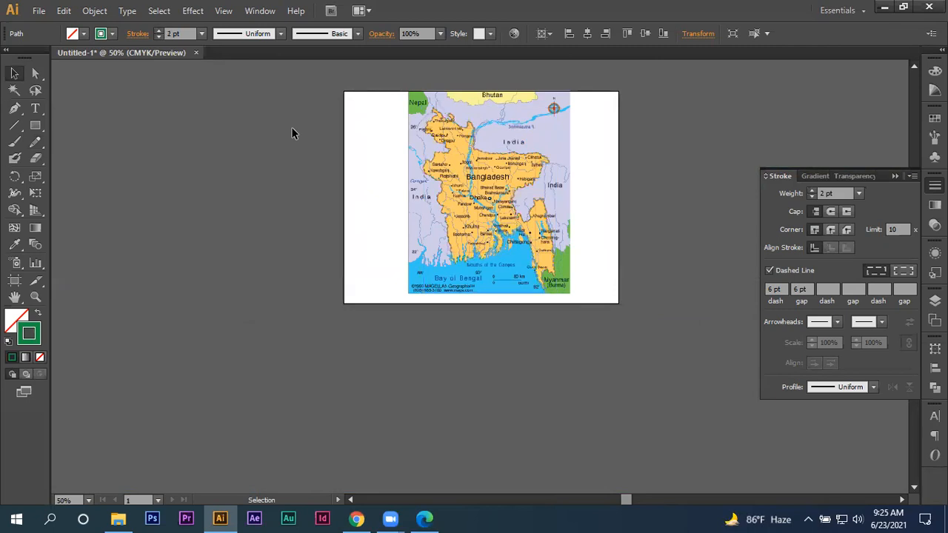
- Delete the reference map image beneath the traced outline
key("ctrl+a")
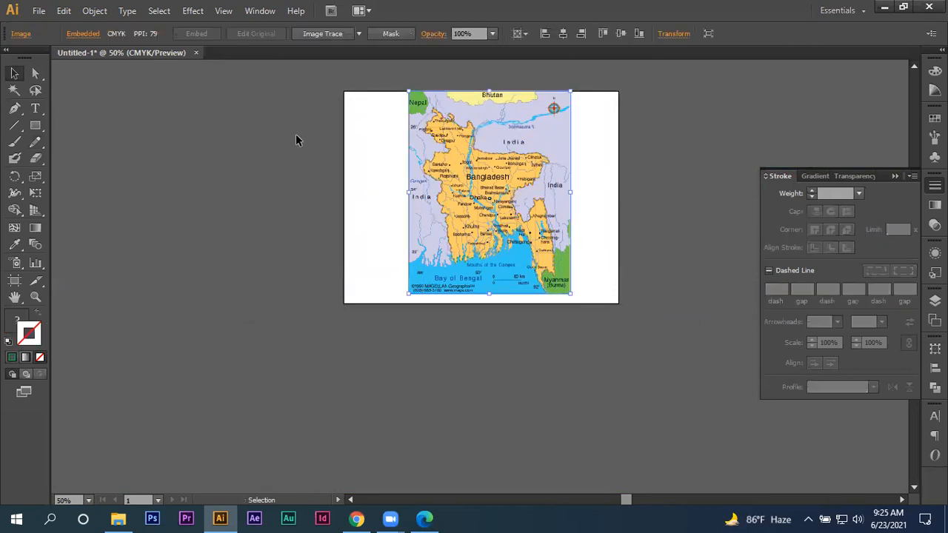
left_click(296, 135)
left_click(504, 92)
key("Delete")
scroll(540, 111, "up", 1, "alt")
scroll(551, 148, "up", 2)
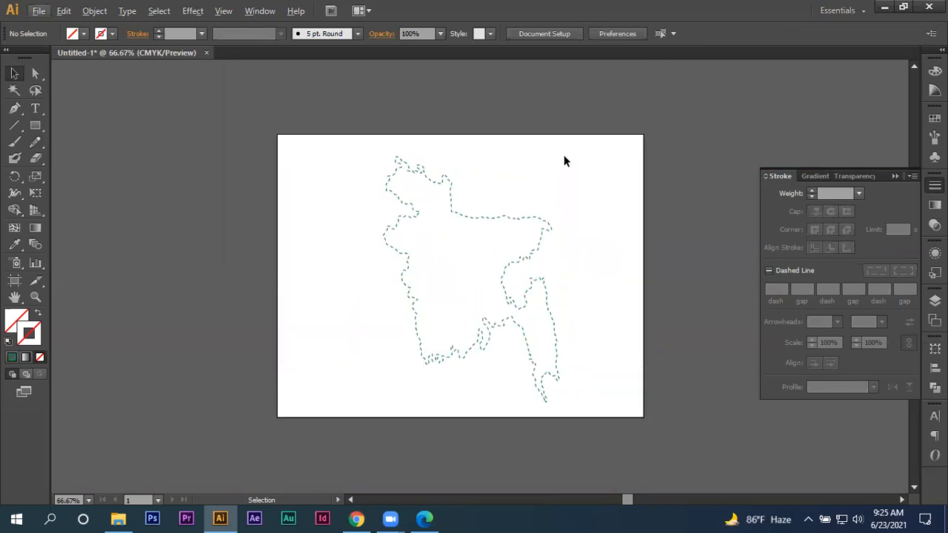
- Fill the traced country outline with bright green 5ED311
left_click_drag(625, 184, 493, 286)
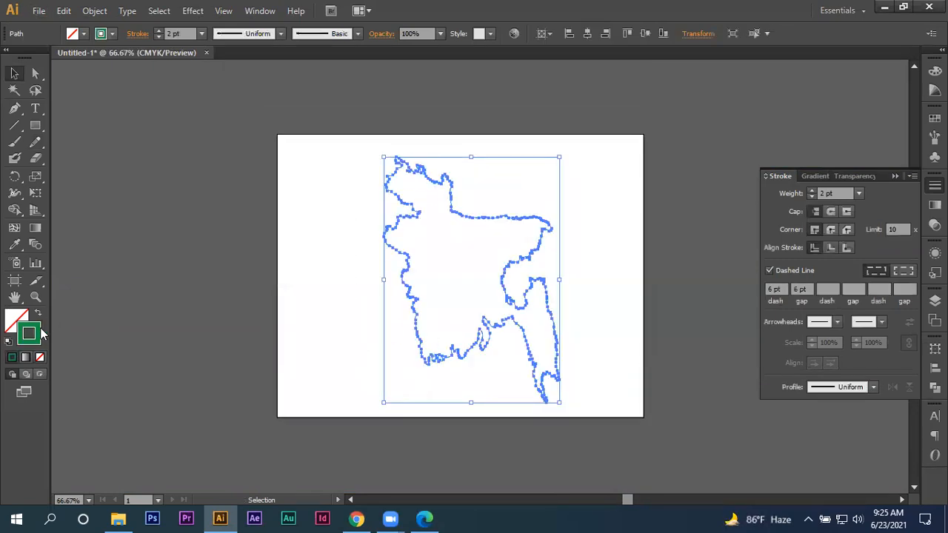
left_click(15, 323)
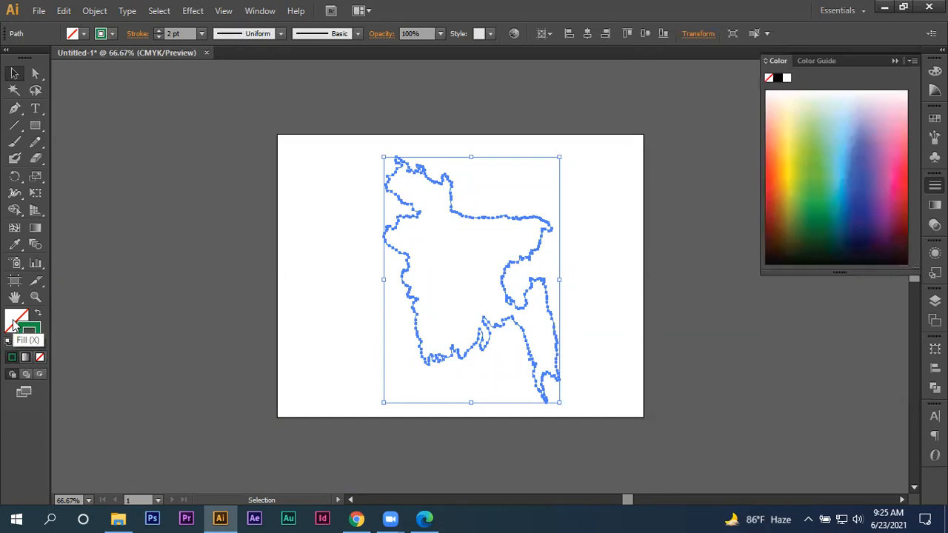
double_click(15, 323)
left_click_drag(788, 262, 792, 254)
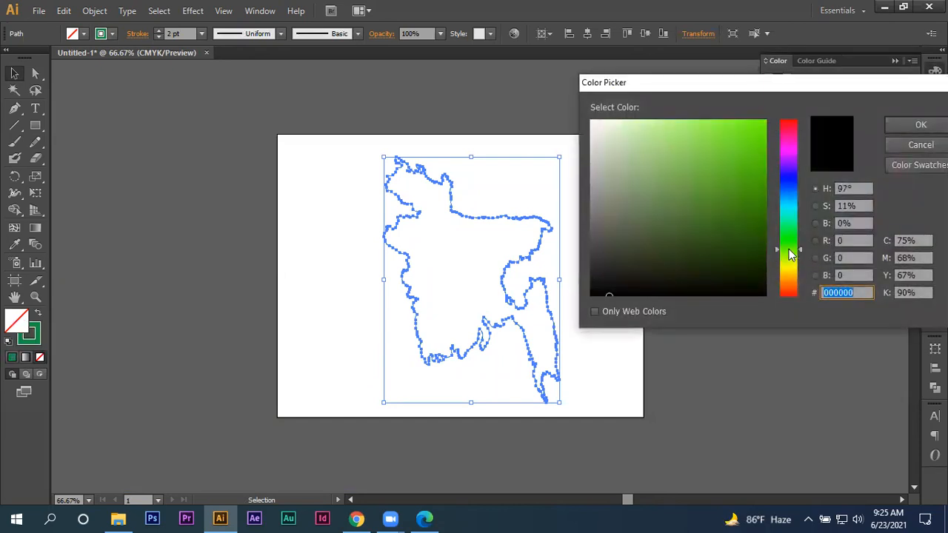
left_click(753, 149)
left_click(921, 124)
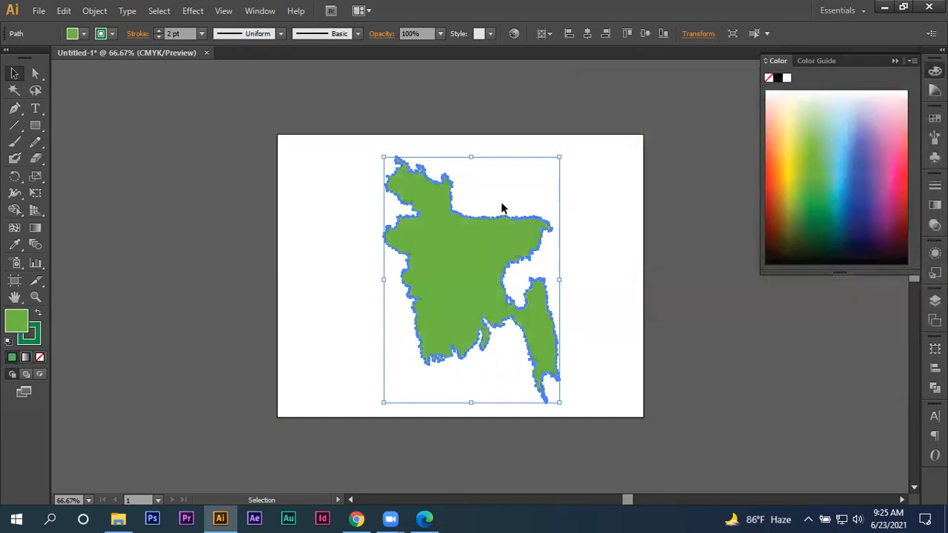
left_click(371, 220)
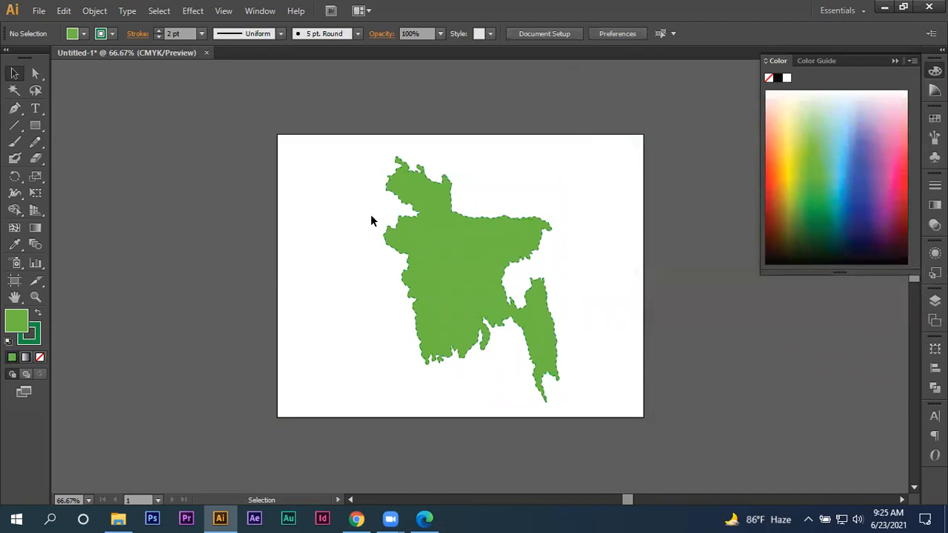
- Increase the map outline's dashed stroke weight to 3 pt
scroll(372, 220, "up", 1)
scroll(363, 318, "down", 2)
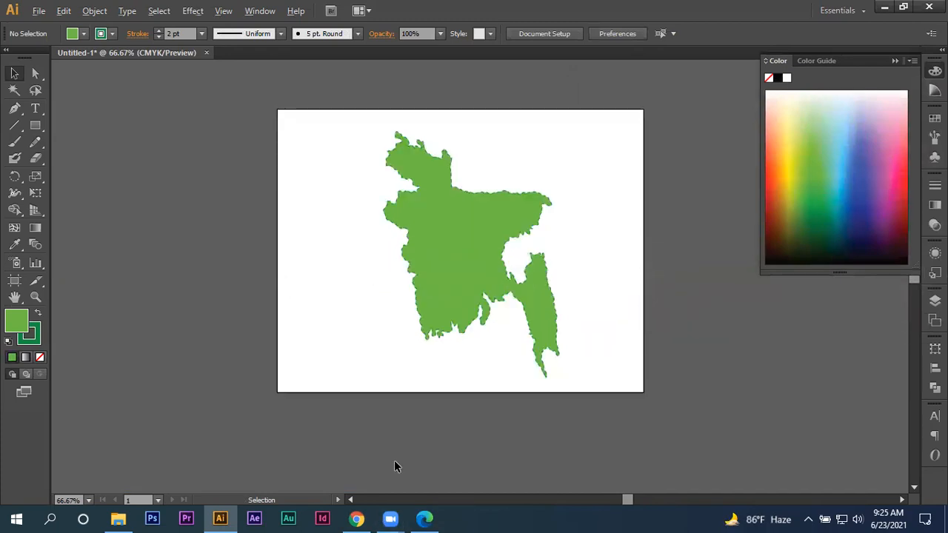
scroll(395, 467, "up", 1)
left_click_drag(467, 373, 317, 515)
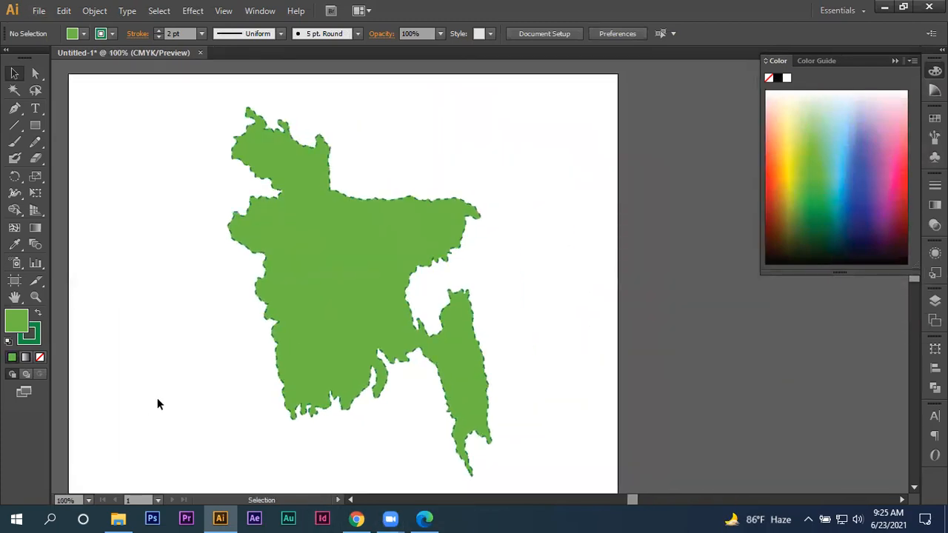
left_click_drag(203, 287, 243, 356)
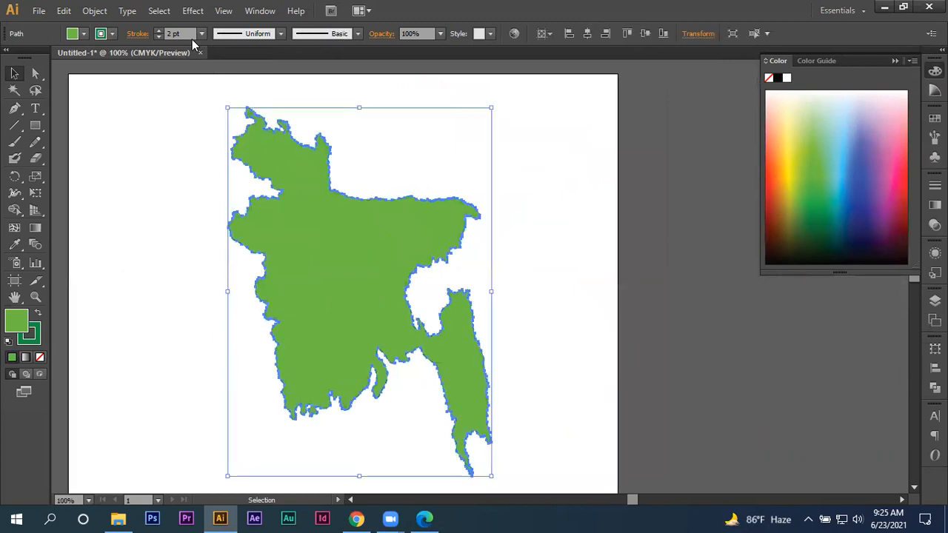
left_click(158, 31)
left_click(171, 136)
left_click_drag(163, 148, 308, 299)
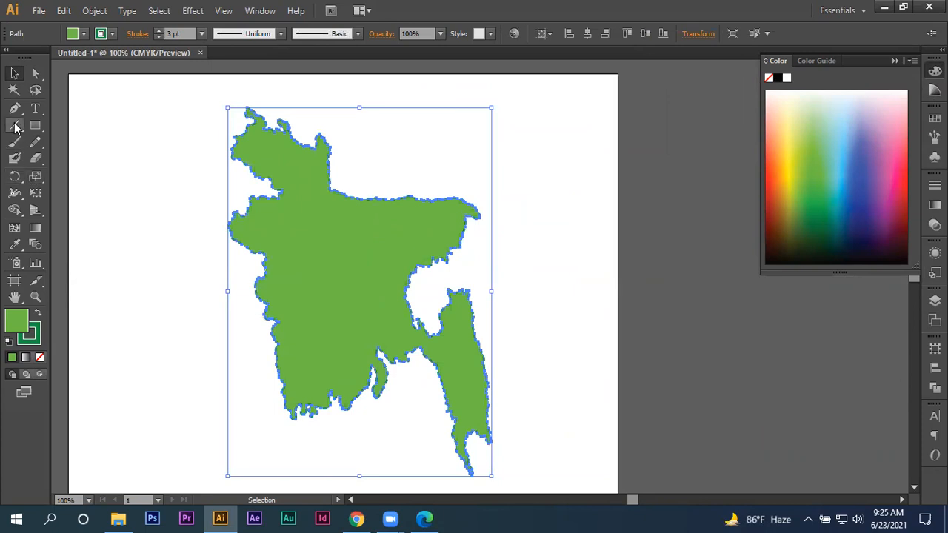
left_click(121, 170)
- Draw a dashed pencil division line across the northwest of the map and another from it southeast to the eastern border
left_click(31, 149)
left_click(30, 152)
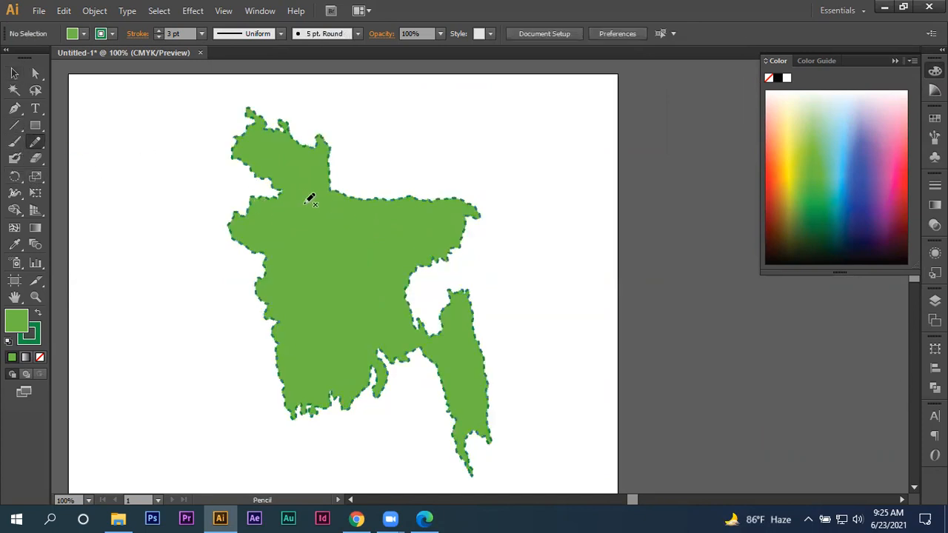
left_click_drag(346, 196, 235, 215)
left_click(13, 74)
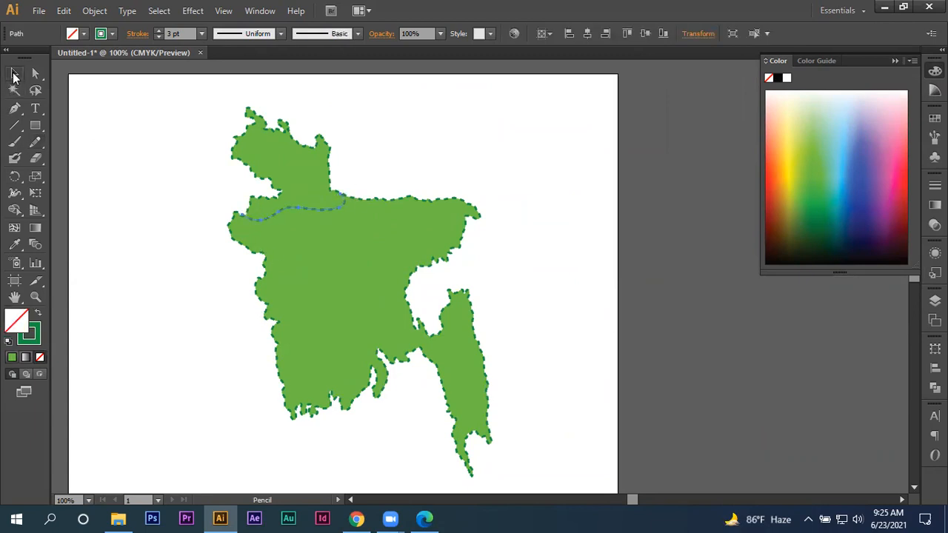
left_click(63, 149)
left_click(35, 142)
left_click_drag(366, 246, 404, 294)
left_click(14, 74)
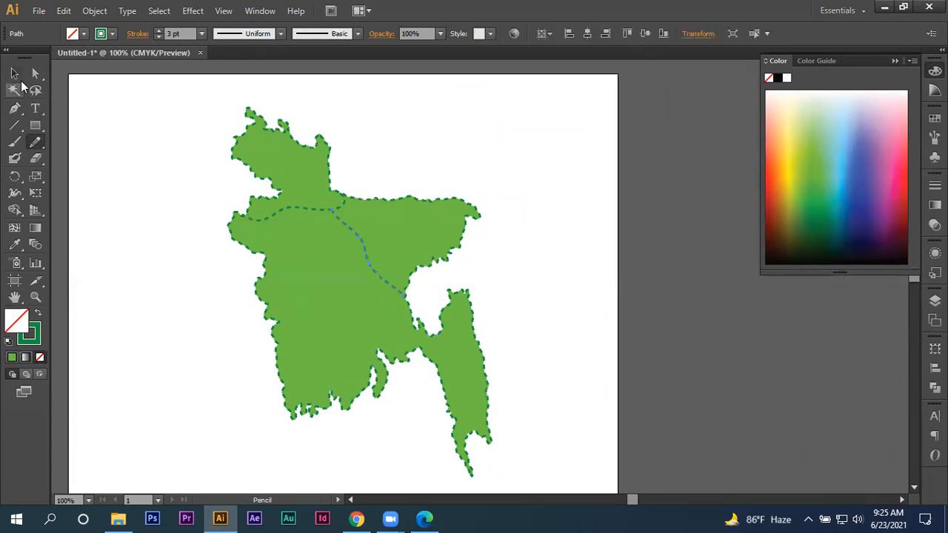
left_click(130, 178)
- Add dashed pencil division lines across the neck of the southeastern strip and from the central line southwest to the western border
left_click(35, 142)
left_click_drag(417, 317, 439, 374)
left_click(14, 74)
left_click(55, 170)
left_click(35, 143)
left_click_drag(355, 266, 273, 333)
left_click(14, 74)
left_click(124, 178)
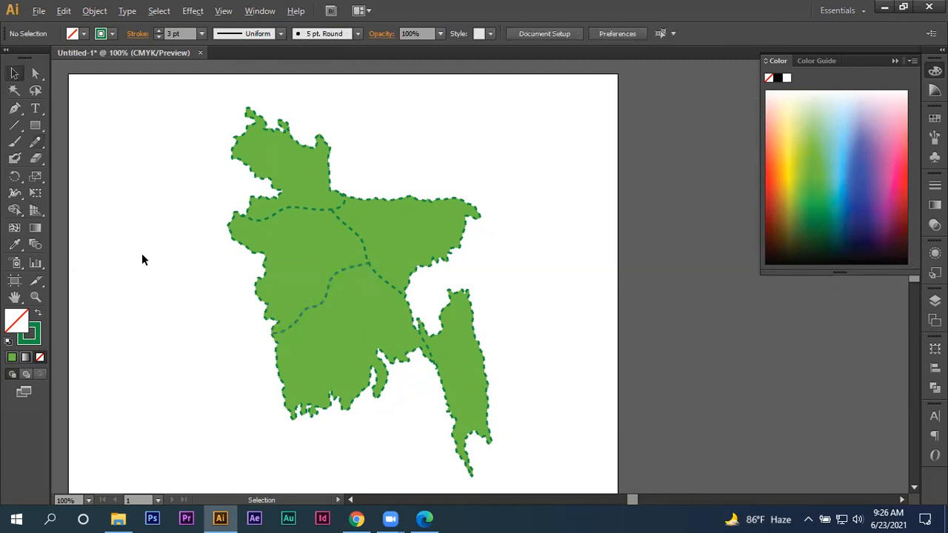
- Change the map shape's fill to a bright yellow-green and deselect it
key("ctrl+minus")
left_click_drag(141, 267, 261, 314)
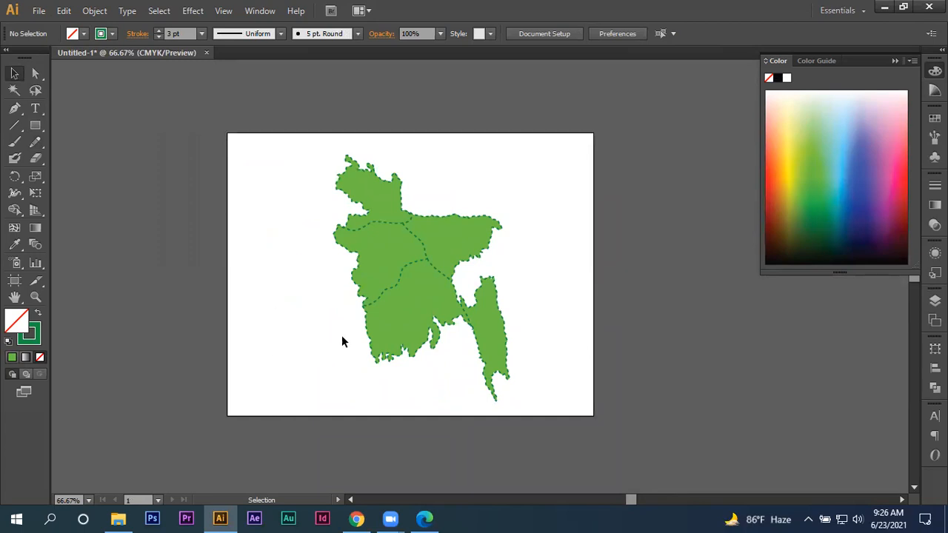
left_click(383, 270)
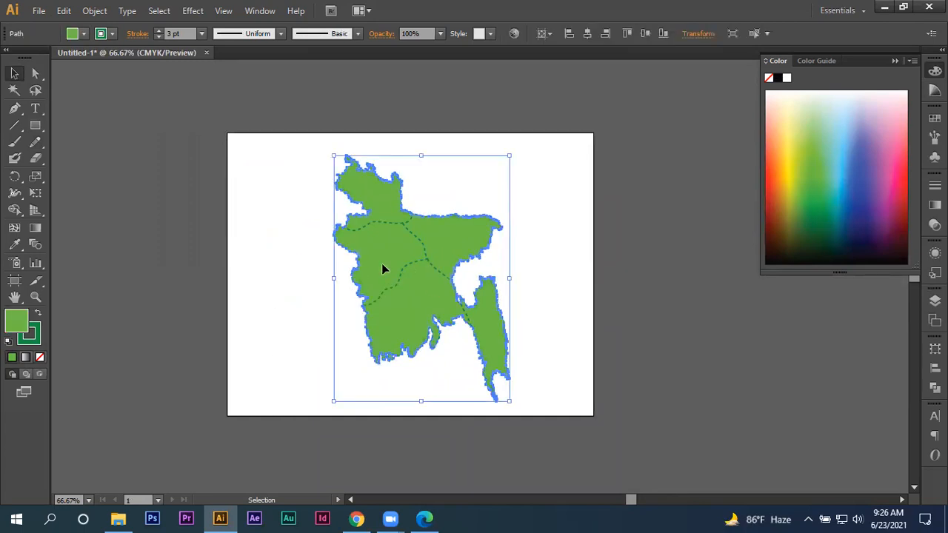
double_click(27, 317)
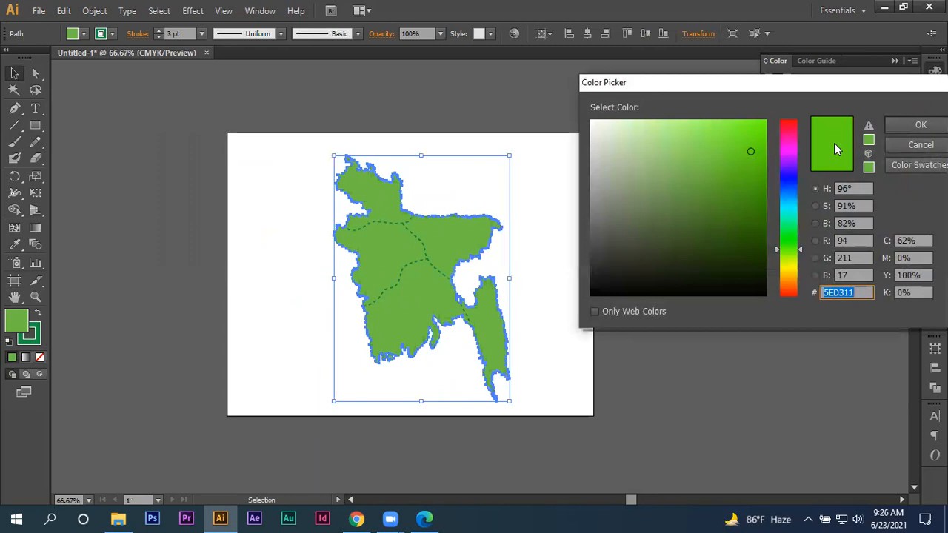
left_click_drag(796, 254, 791, 253)
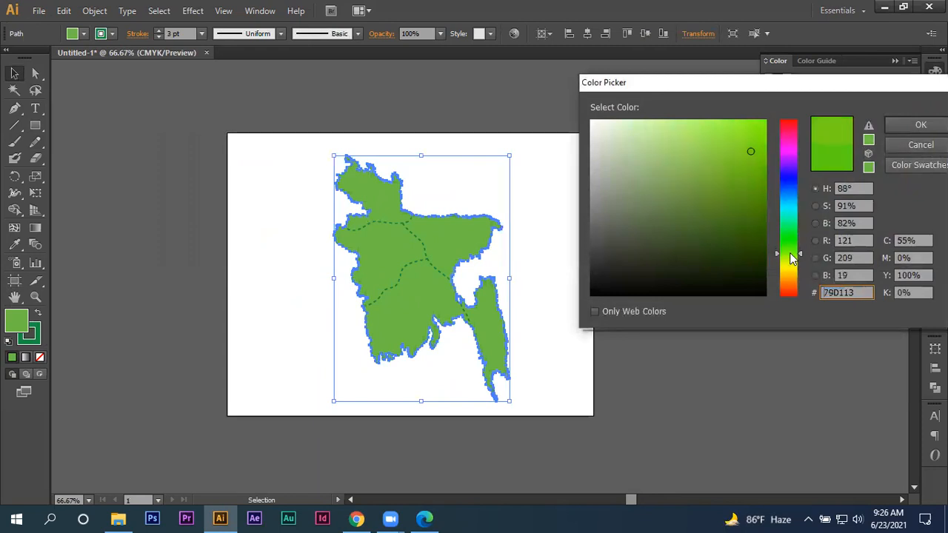
left_click(763, 127)
left_click(915, 126)
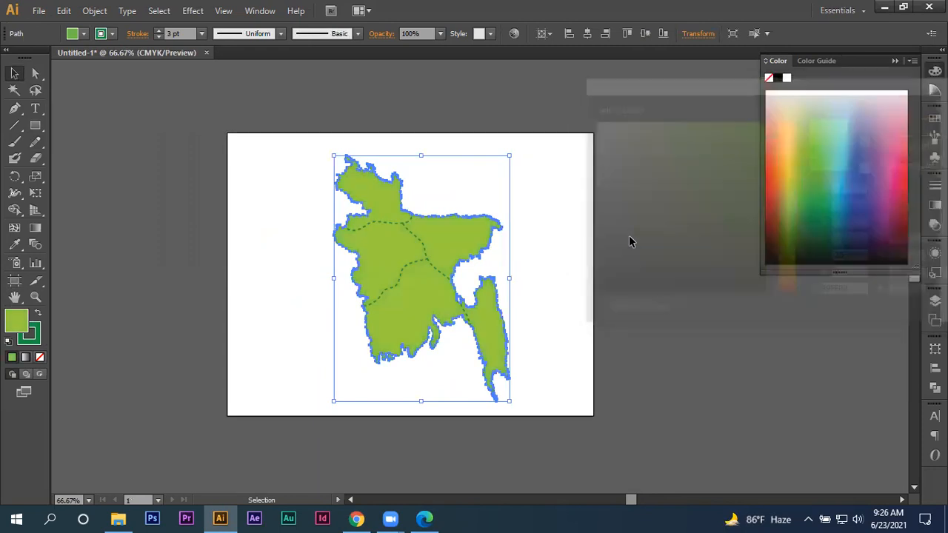
left_click(597, 262)
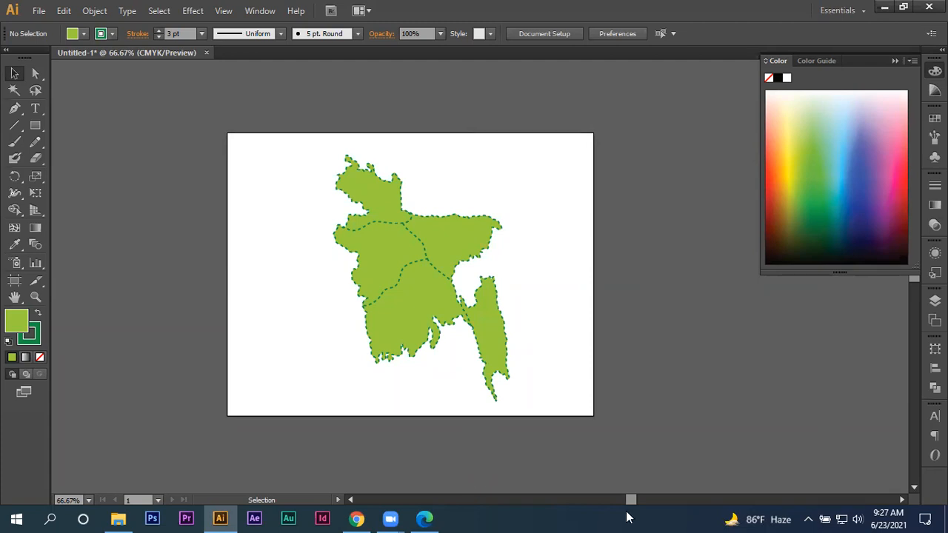
left_click(506, 265)
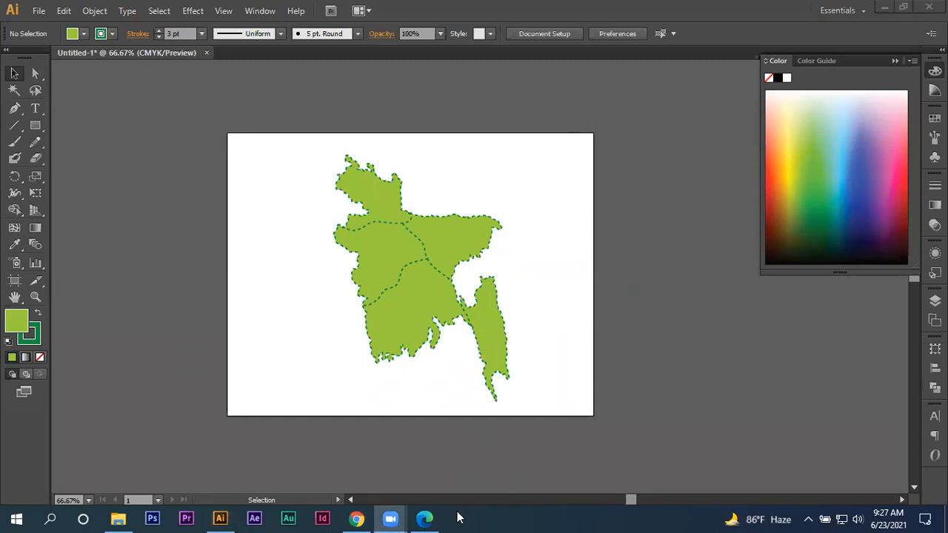